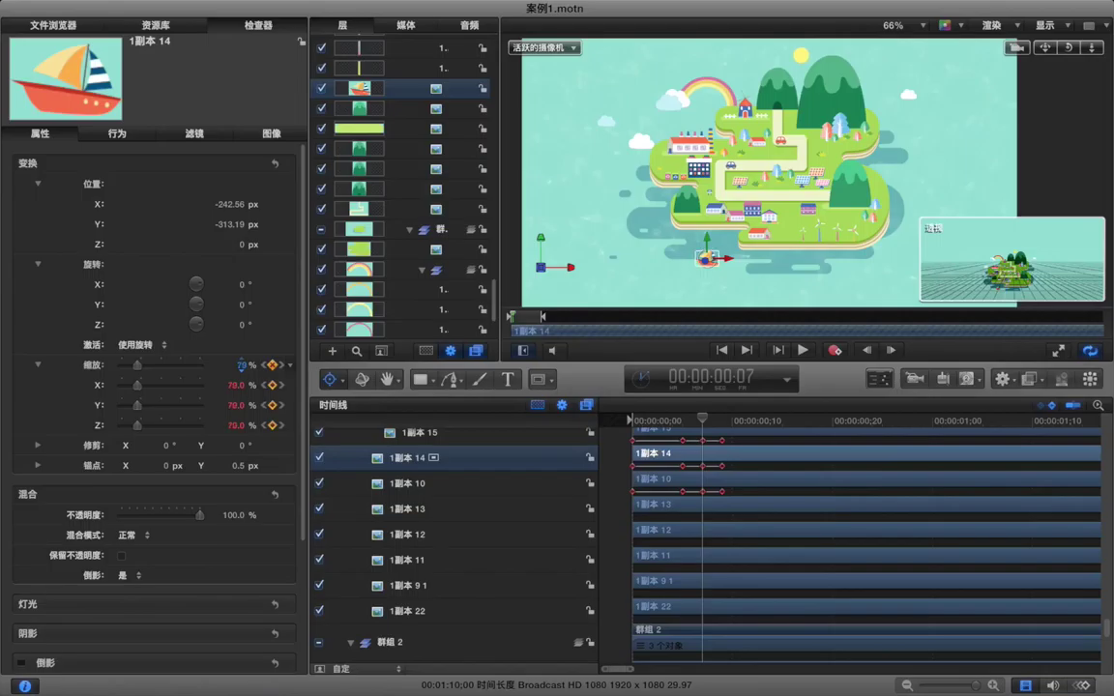
Set the scale of the sailboat layer 1副本 14 to 70% at frame 7 and to 0% at frame 0
key(Return)
key(Left)
key(Left)
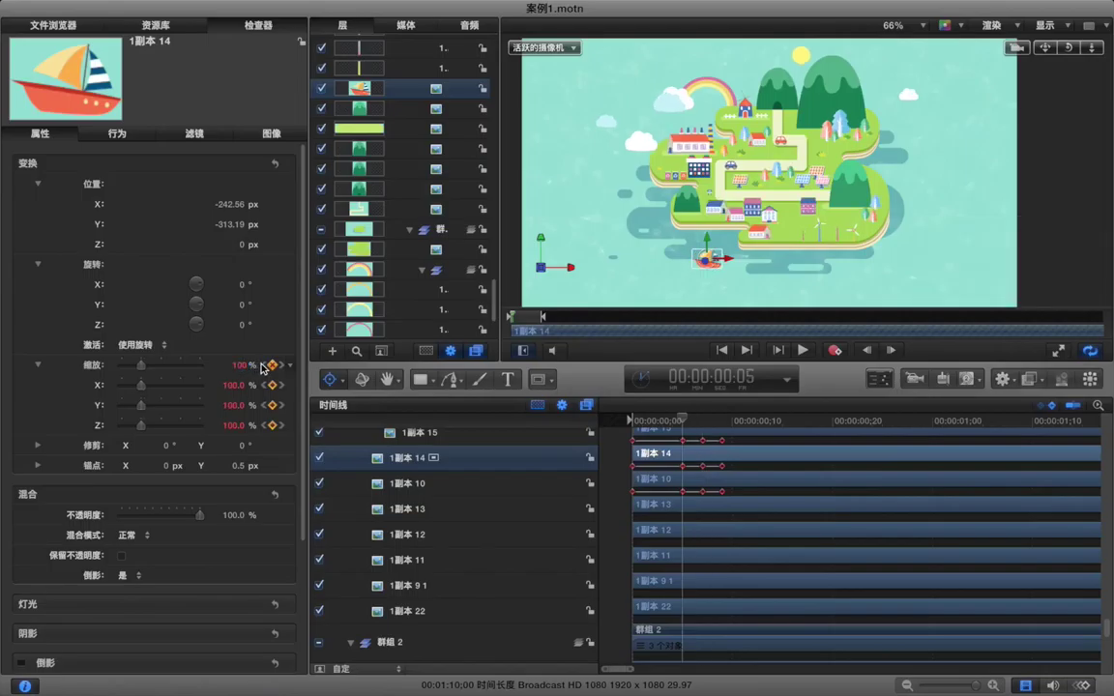
key(Home)
drag(140, 372, 44, 369)
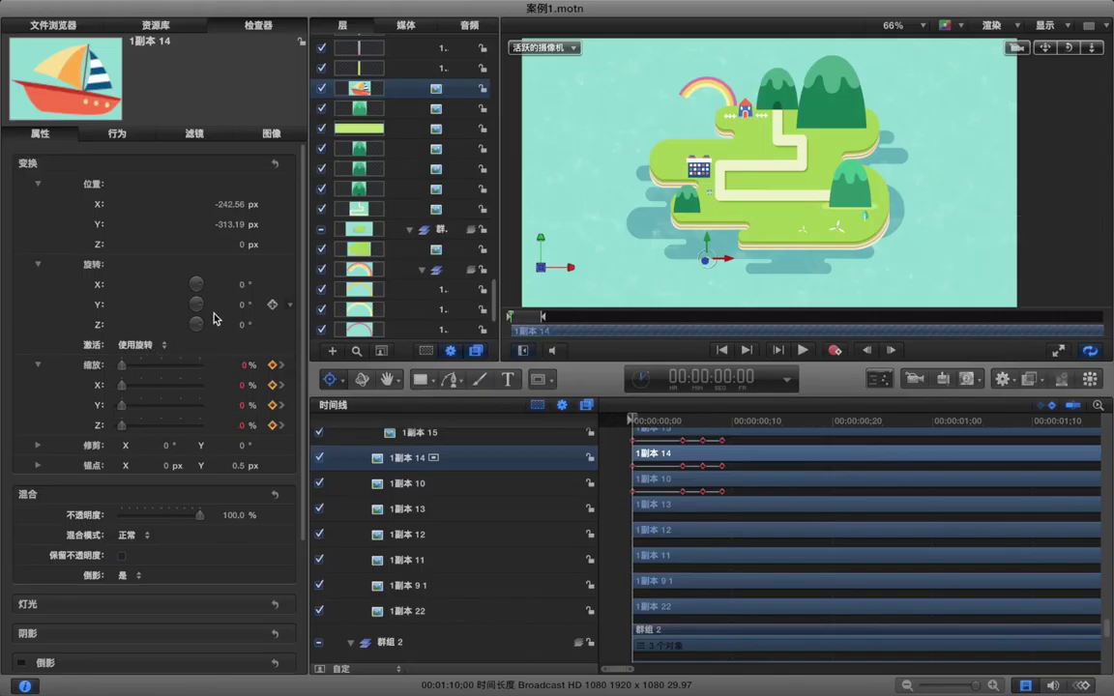
Set the scale keyframes of the hill layer 1副本 10 to 0% at frame 0 and 80% at frame 7
key(Down)
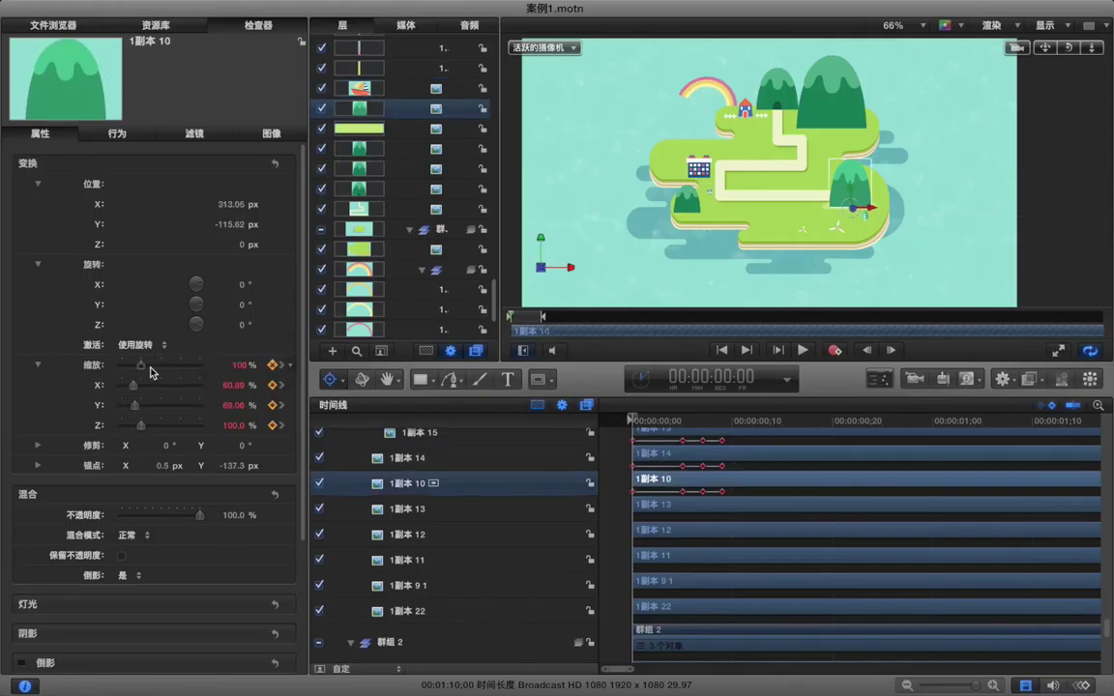
drag(140, 372, 69, 371)
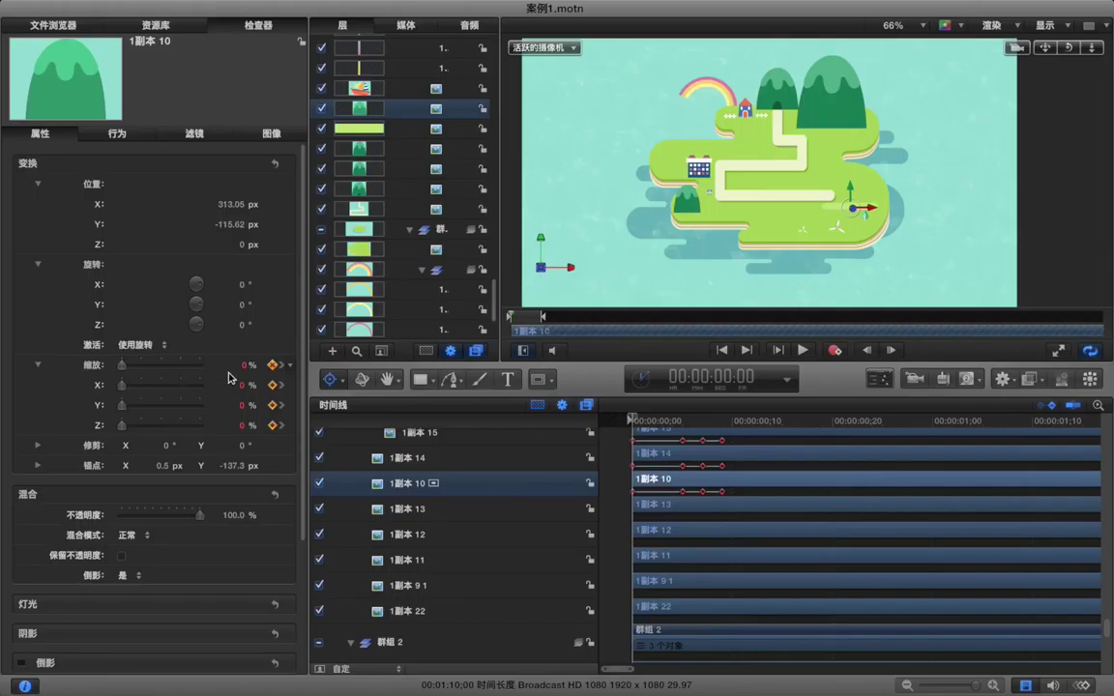
click(282, 364)
click(282, 364)
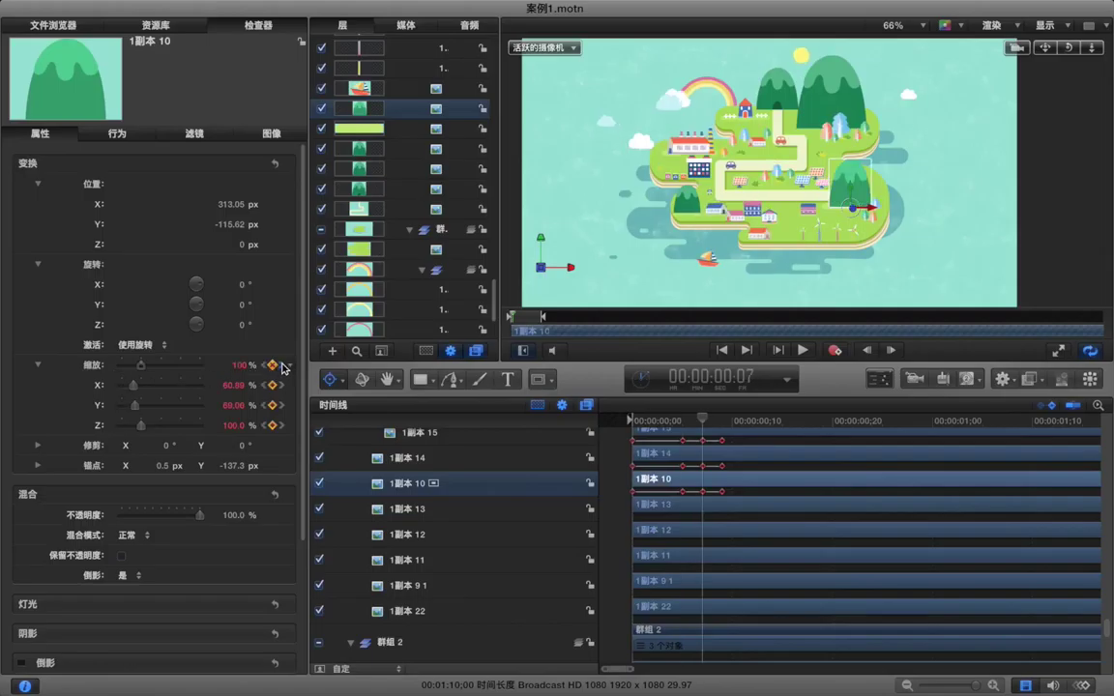
drag(242, 371, 232, 370)
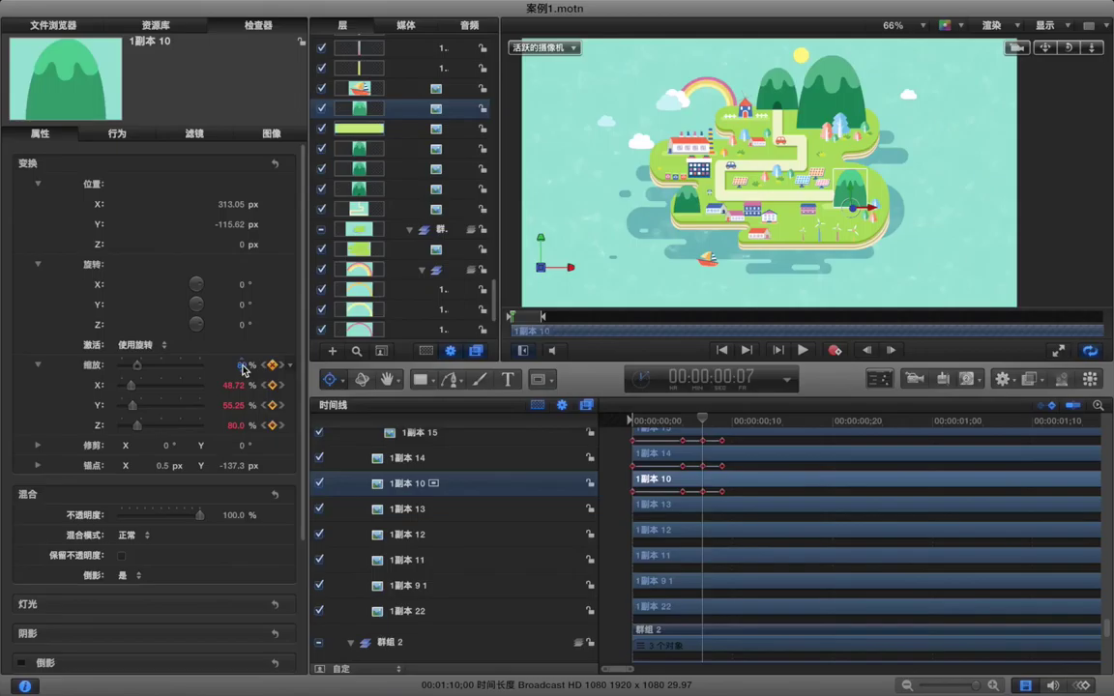
key(Down)
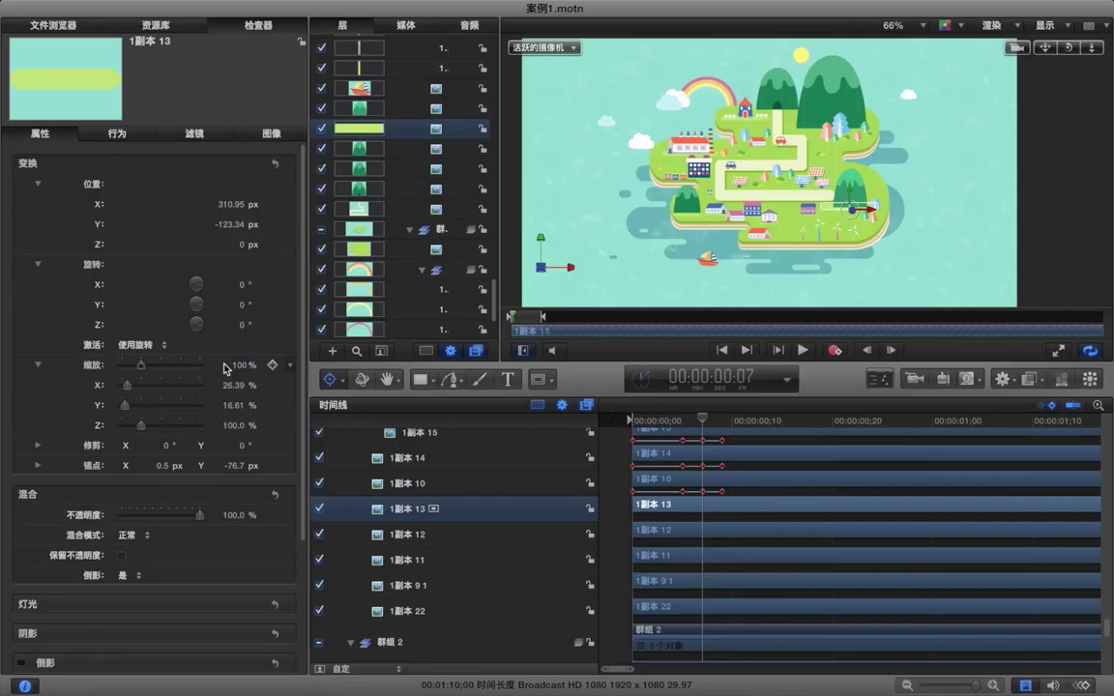
mouse_move(238, 364)
mouse_down()
mouse_move(228, 364)
mouse_move(239, 366)
mouse_up()
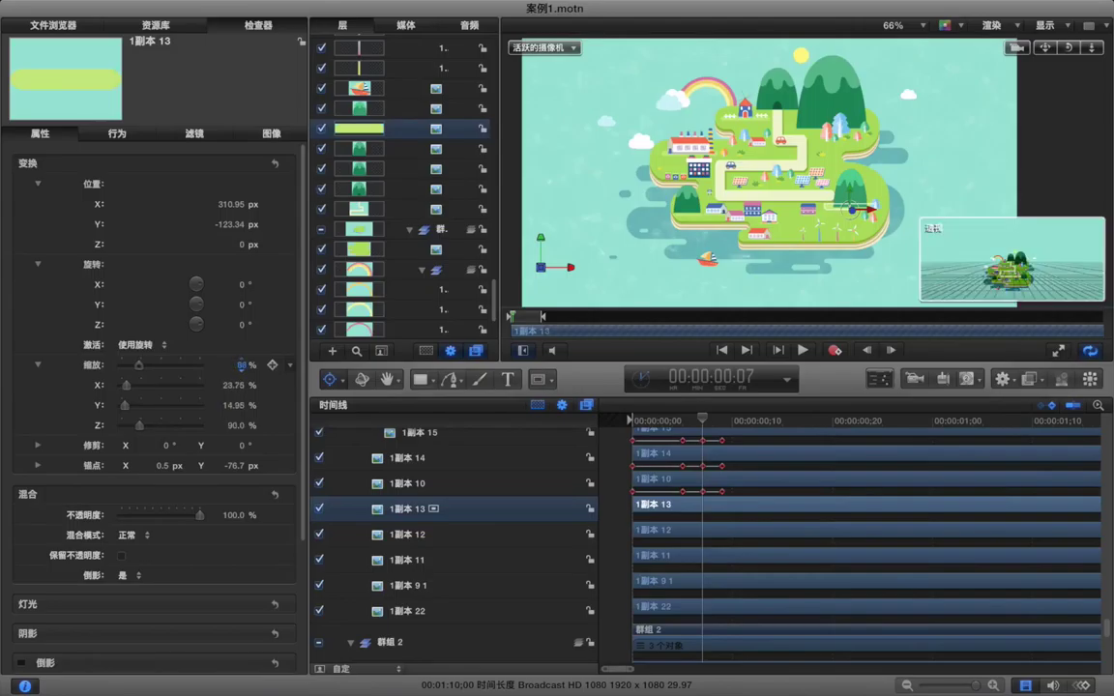
key(Left)
key(Left)
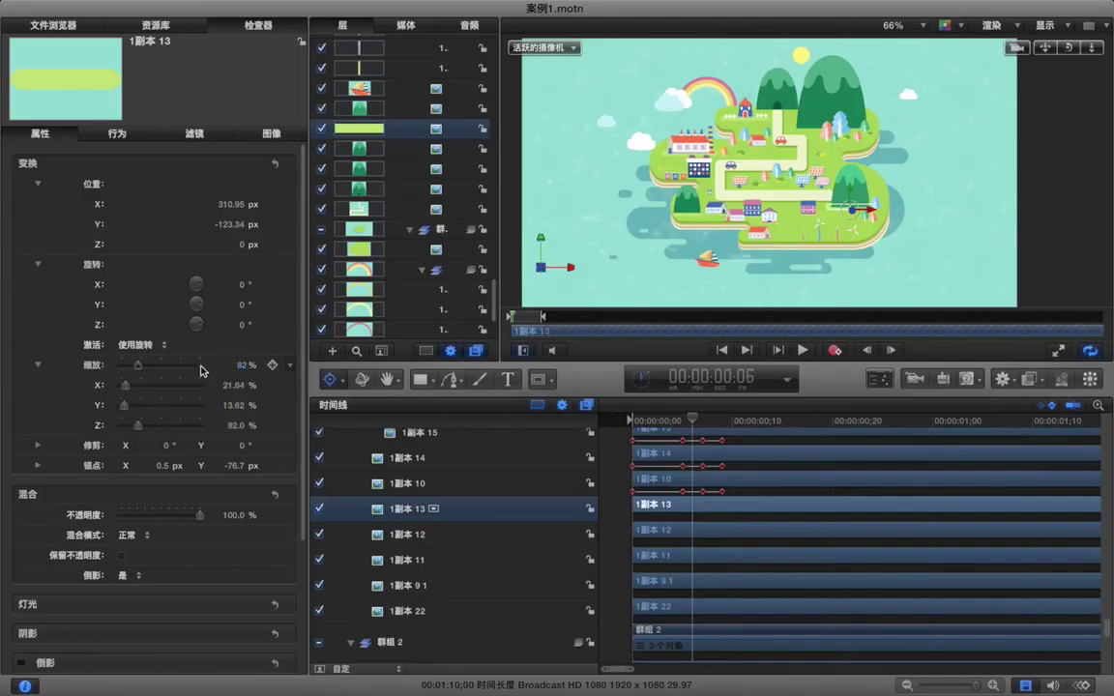
key(Left)
key(Left)
key(Left)
key(Left)
key(Left)
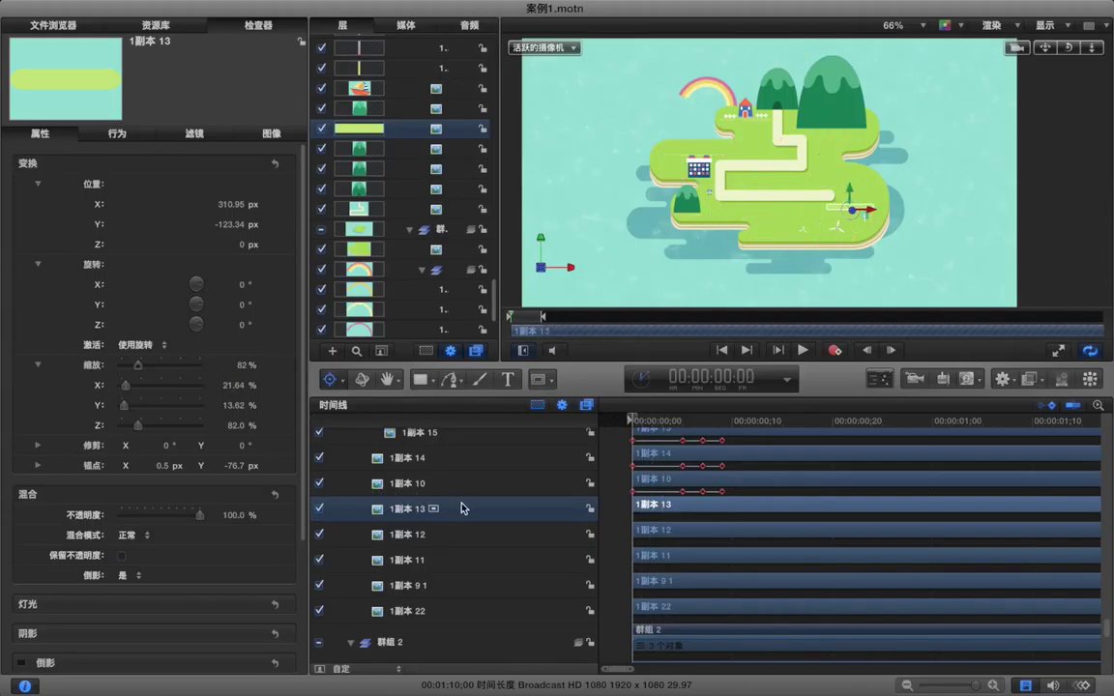
key(super+z)
Select layers 1副本 13 through 1副本 22 together and add scale keyframes at frames 0, 5, 7 and 9
shift+click(480, 611)
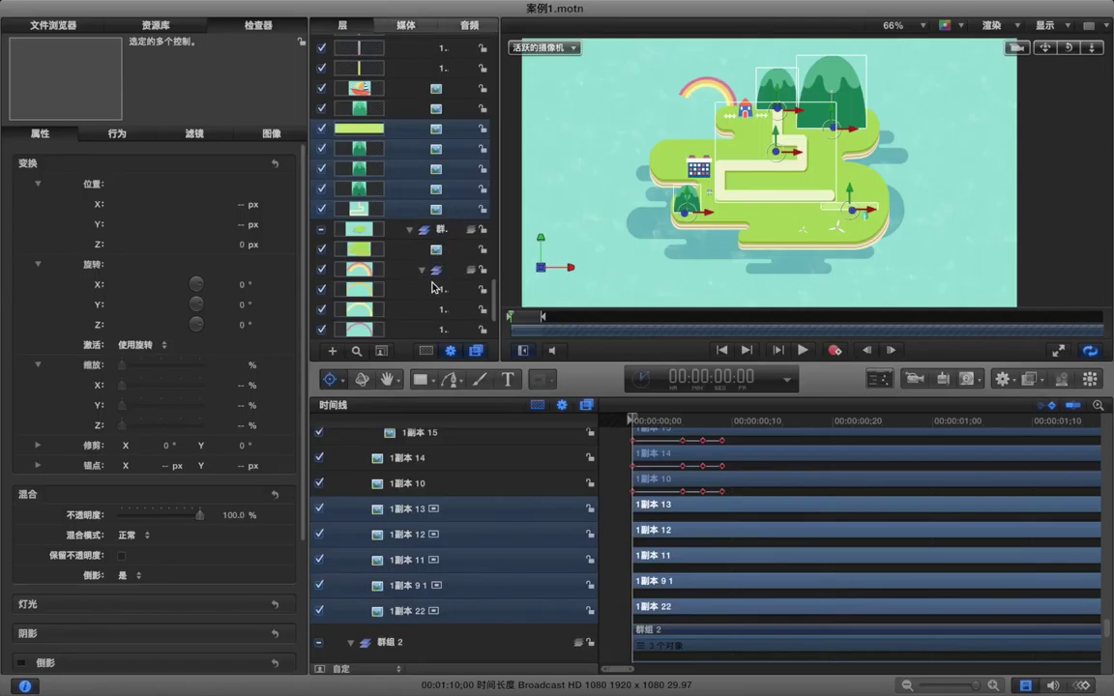
scroll(434, 288, down, 3)
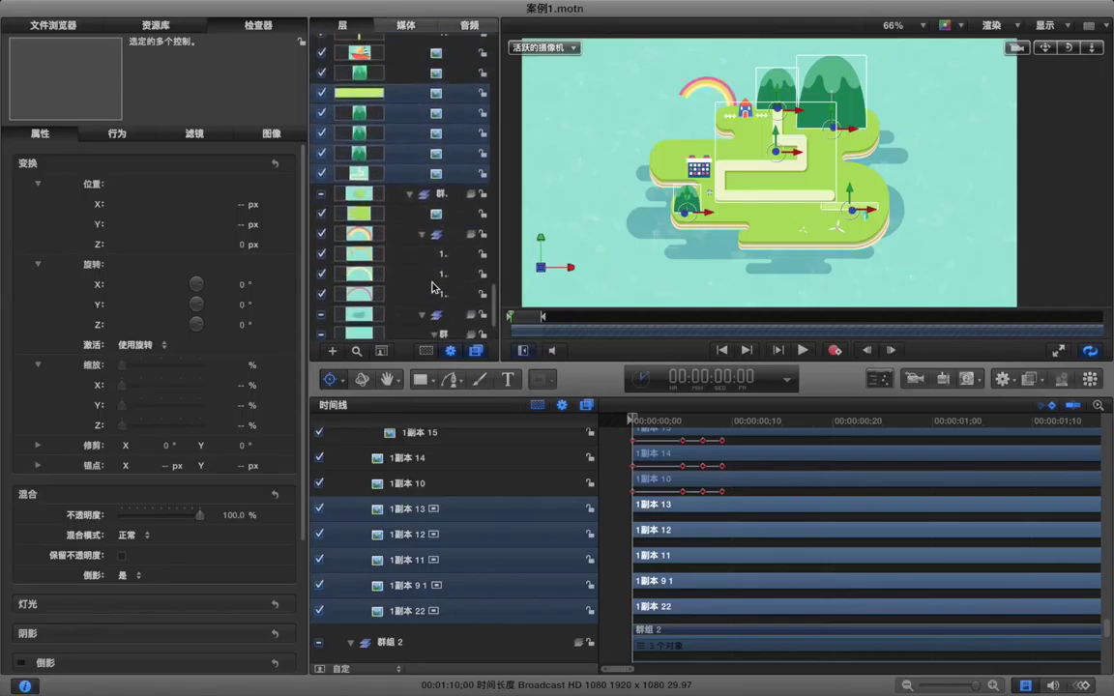
scroll(433, 288, up, 1)
click(273, 366)
key(Right)
key(Right)
key(Right)
key(Right)
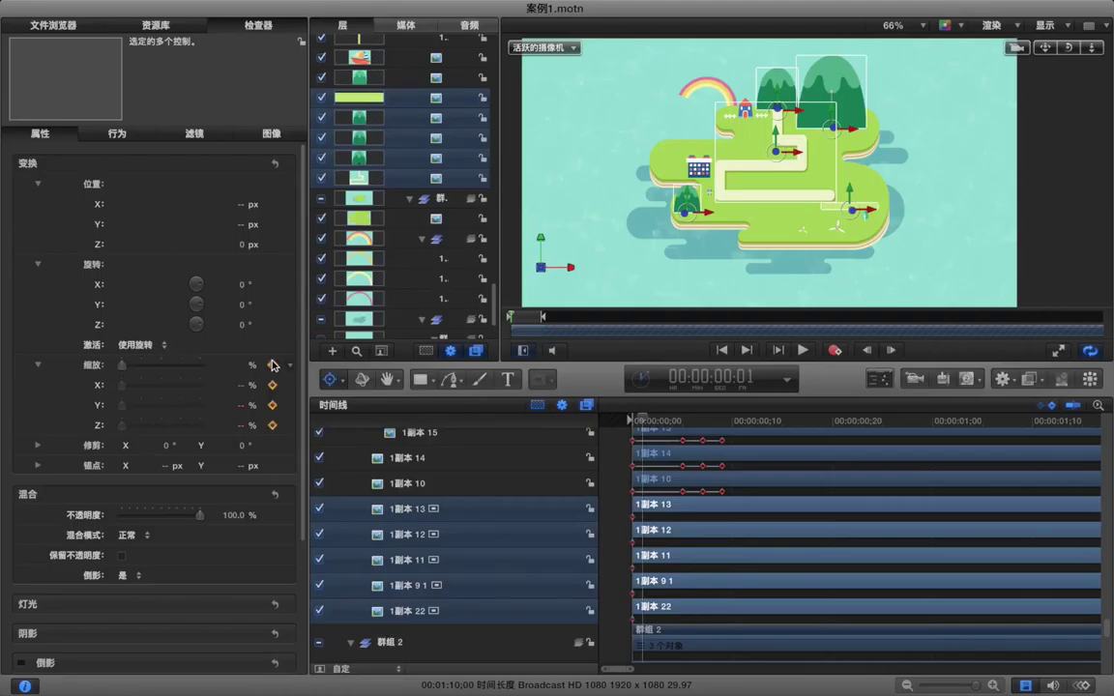
key(Right)
key(Right)
key(Right)
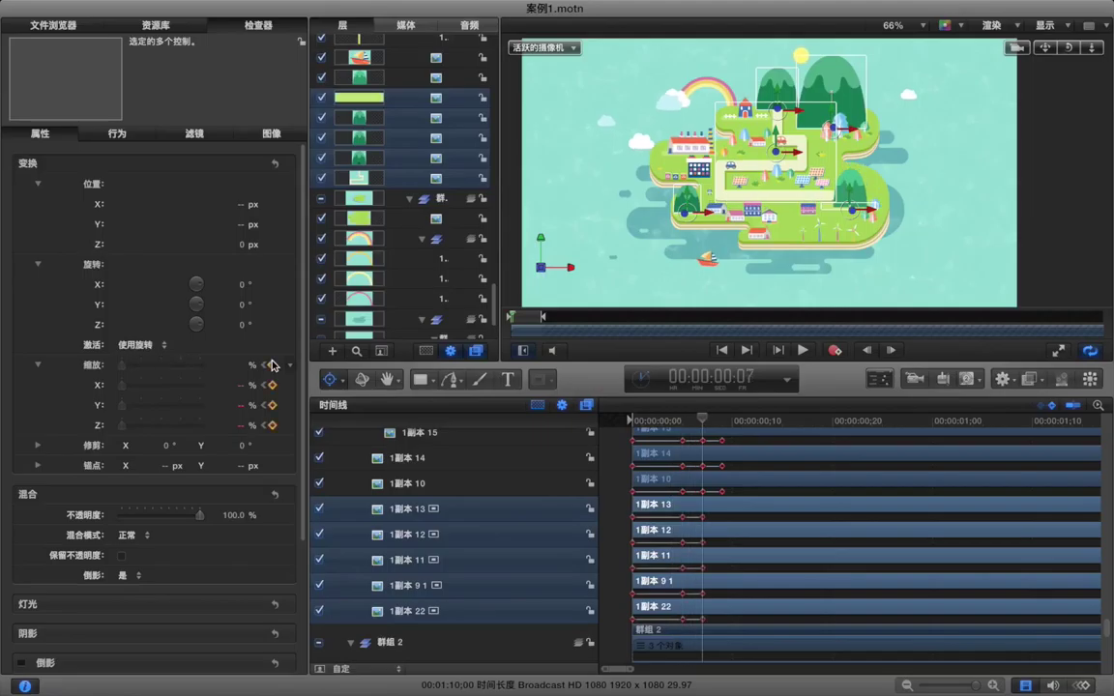
key(Right)
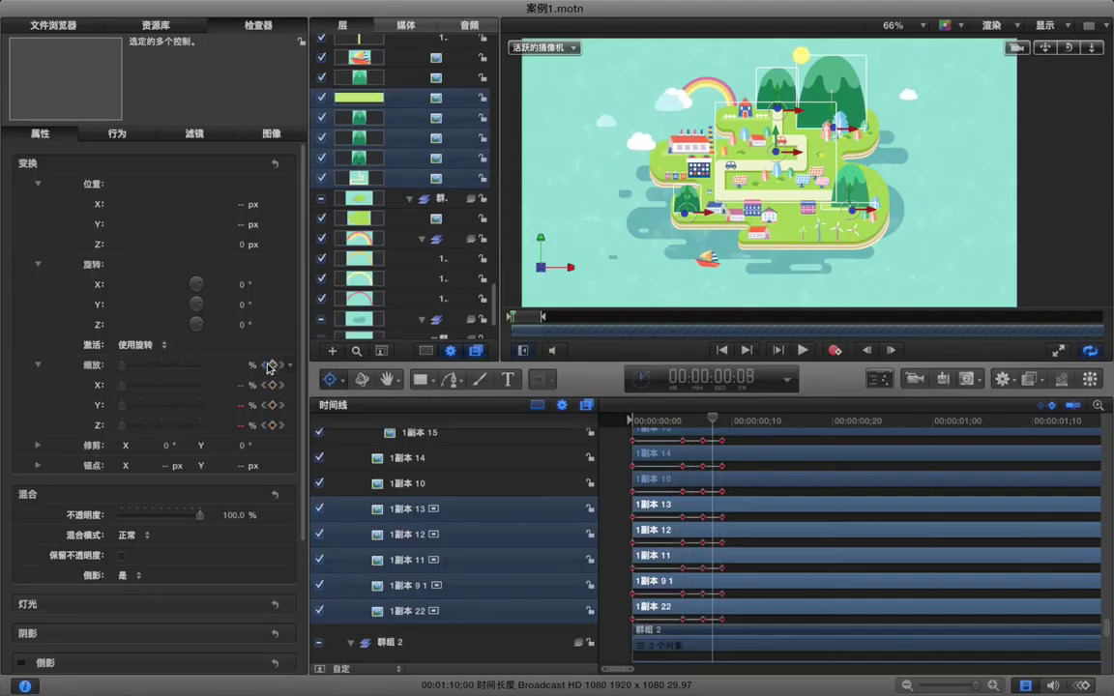
Set the scale keyframes of the green strip layer 1副本 13 to 86% at frame 7 and 0% at frame 0
key(Left)
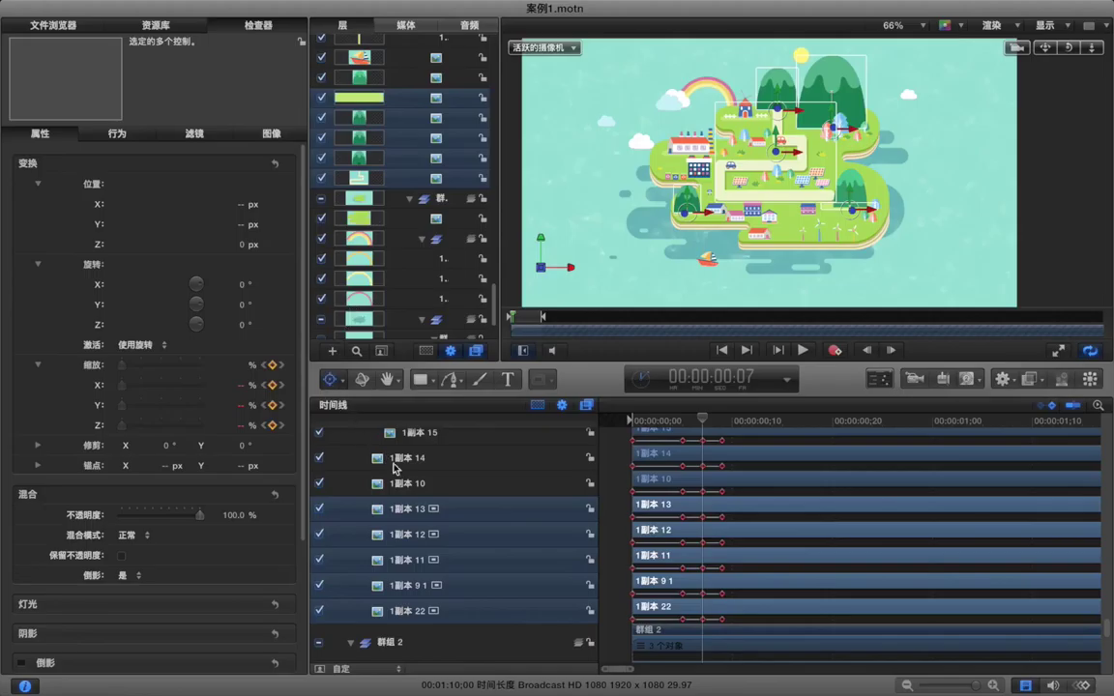
click(451, 504)
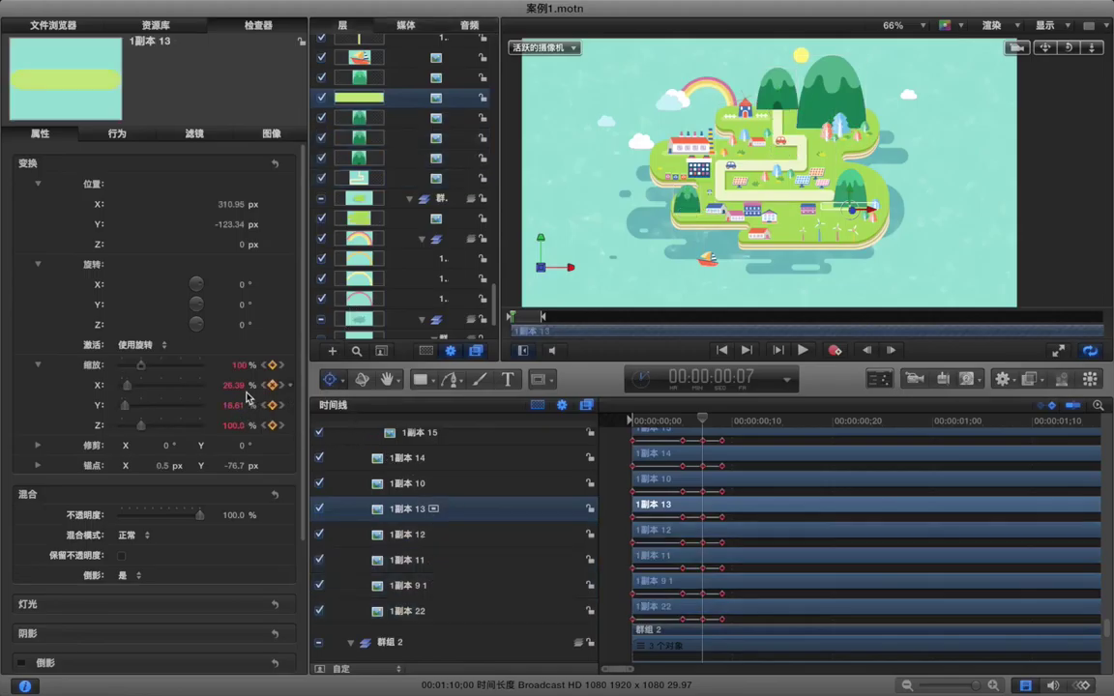
drag(241, 367, 231, 367)
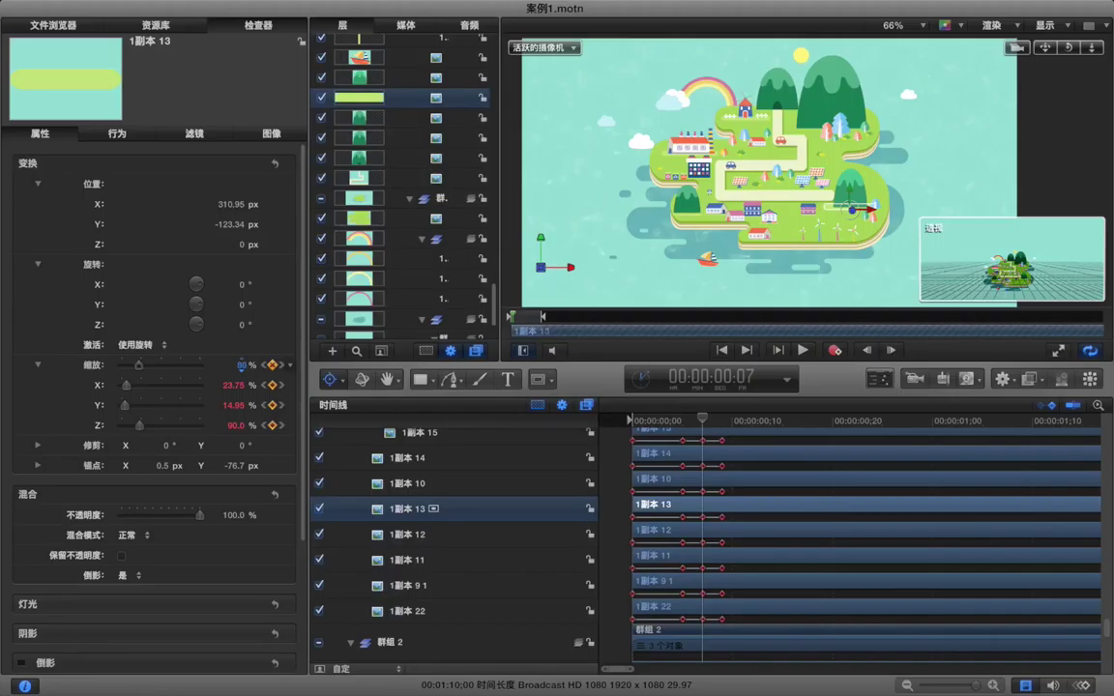
key(Home)
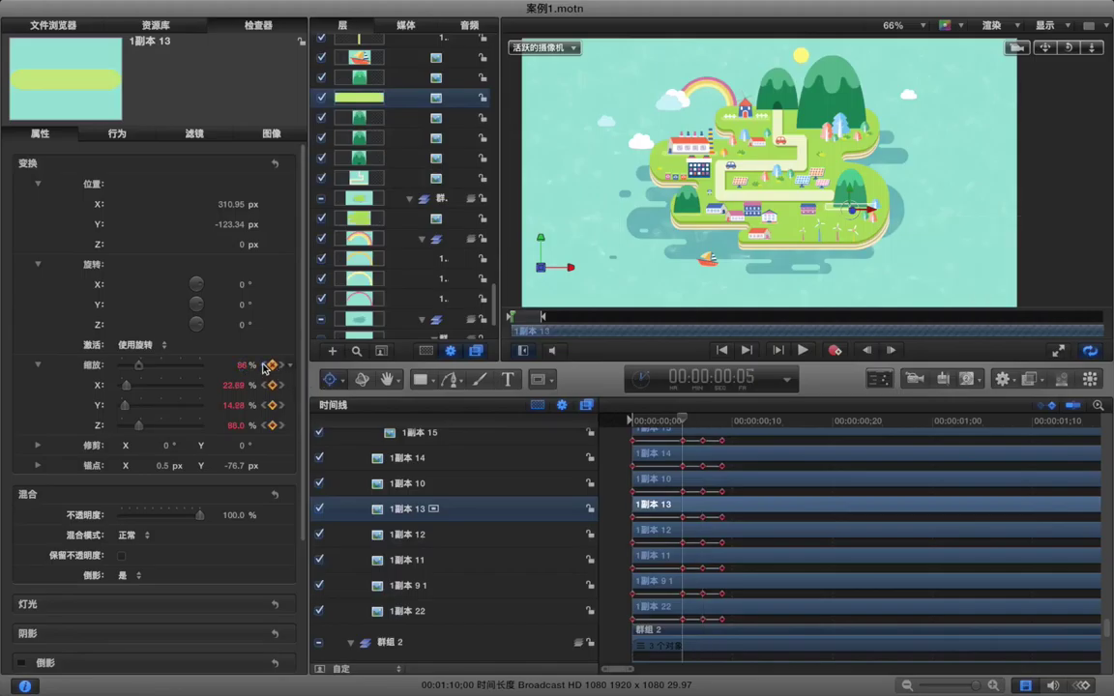
drag(141, 365, 58, 369)
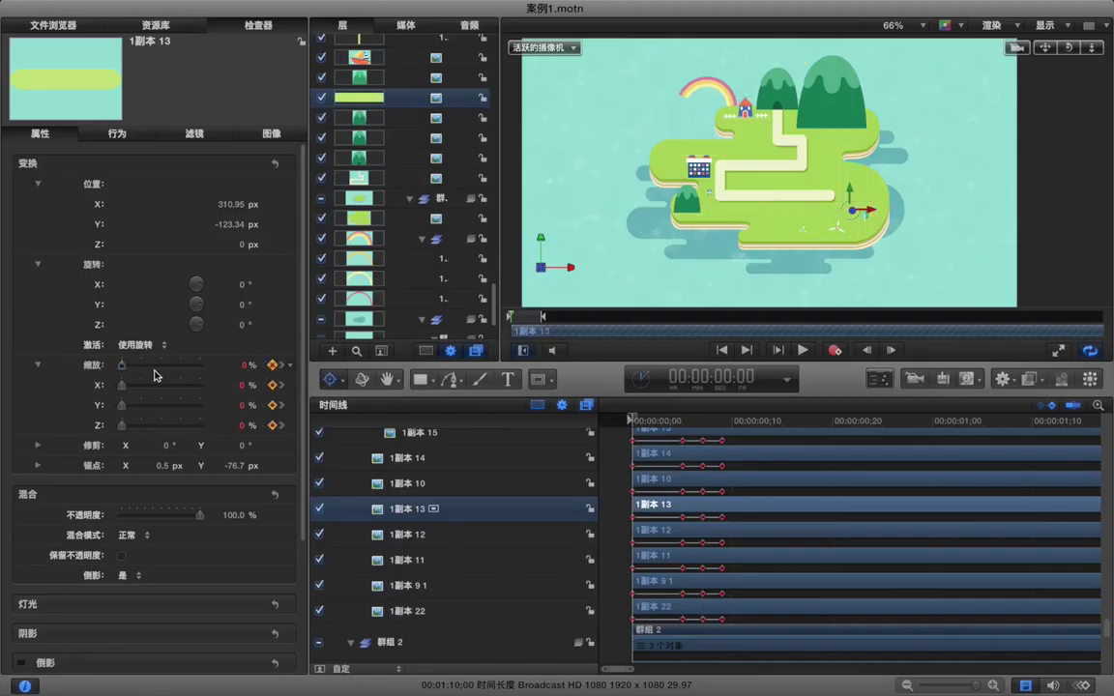
Set the scale keyframes of the large hill layer 1副本 12 to 0% at frame 0 and 32.91% at frame 7
key(Down)
drag(130, 367, 61, 370)
key(space)
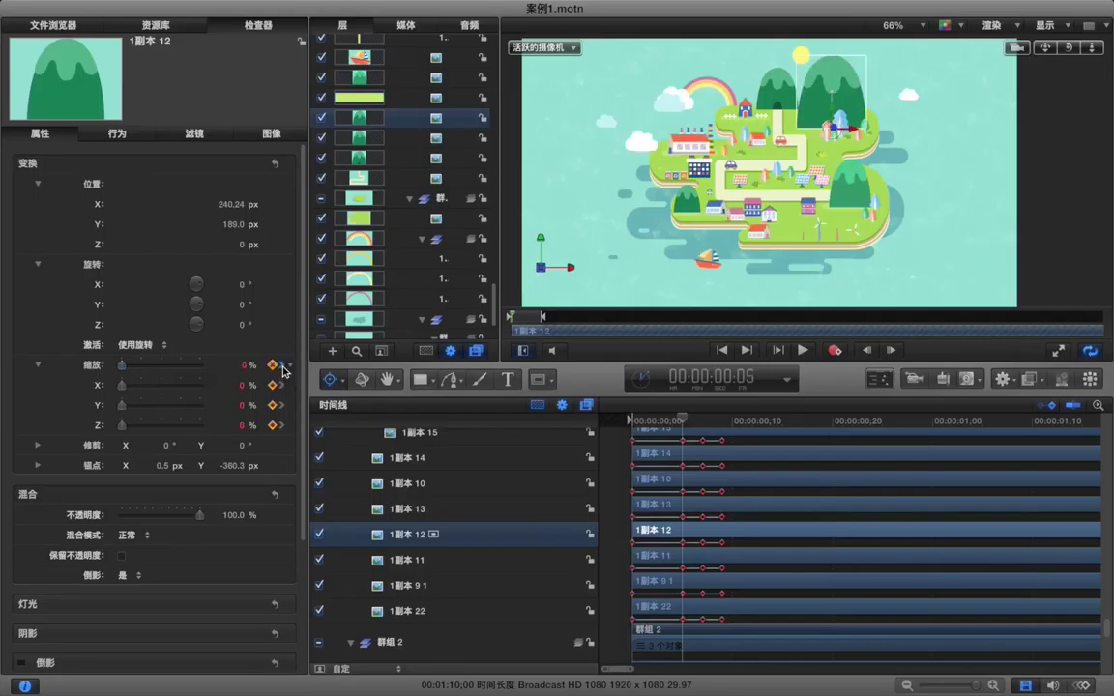
drag(235, 368, 234, 368)
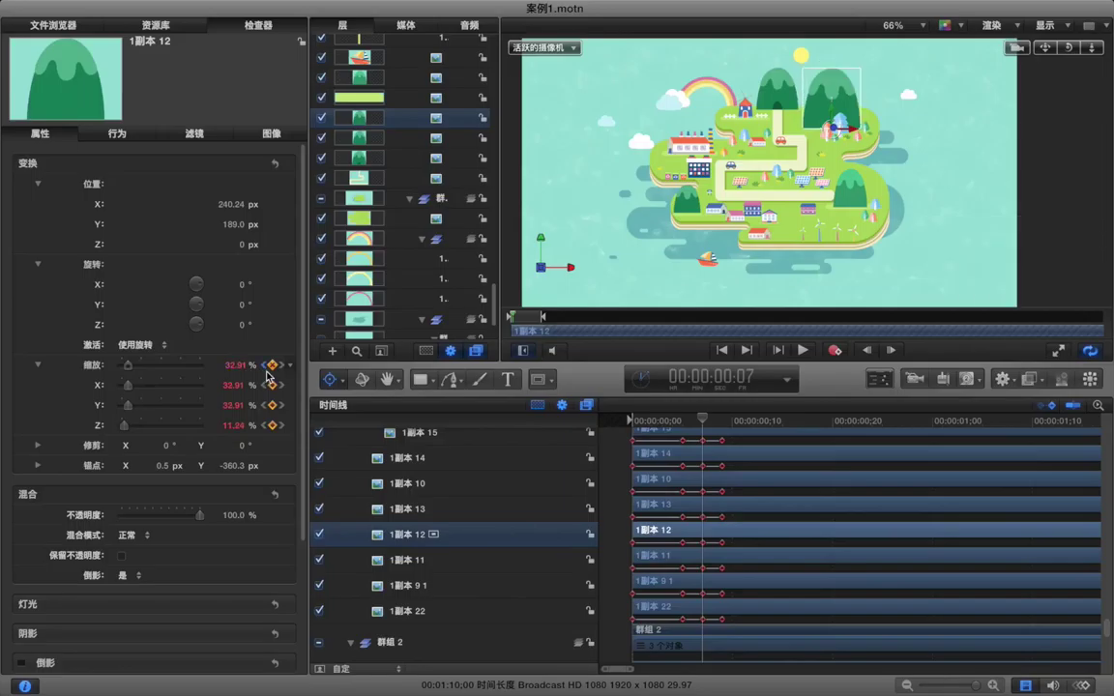
Set the scale keyframes of the small hill layer 1副本 11 to 87% at frame 7 and 0% at frame 0
key(Down)
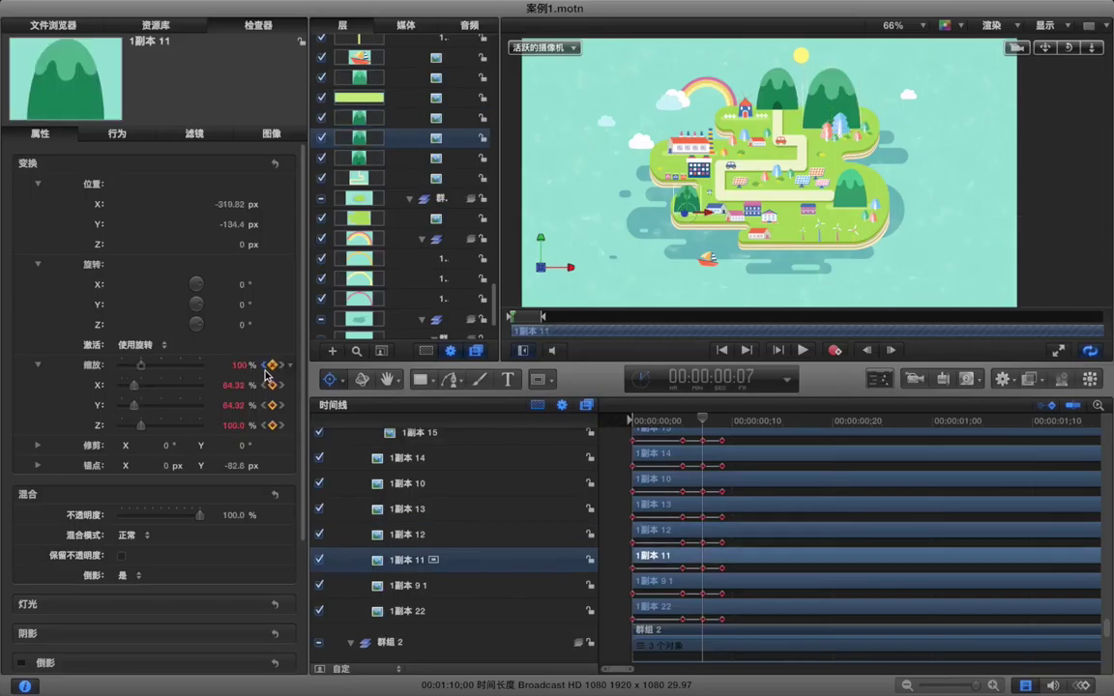
drag(240, 368, 230, 369)
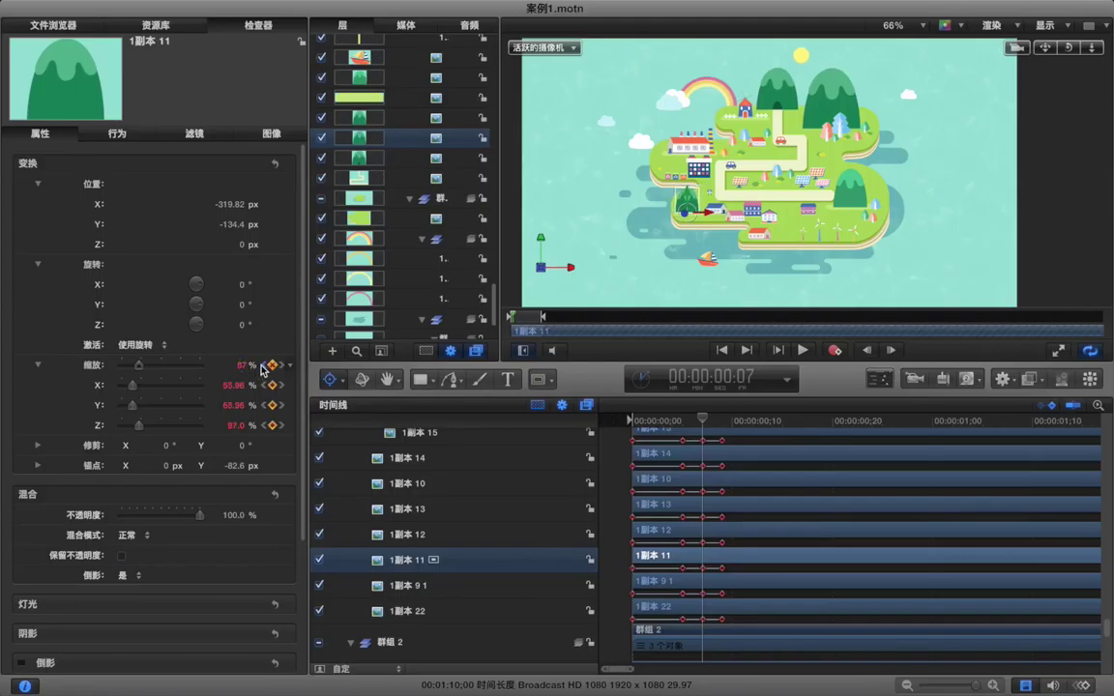
key(Home)
drag(142, 366, 72, 370)
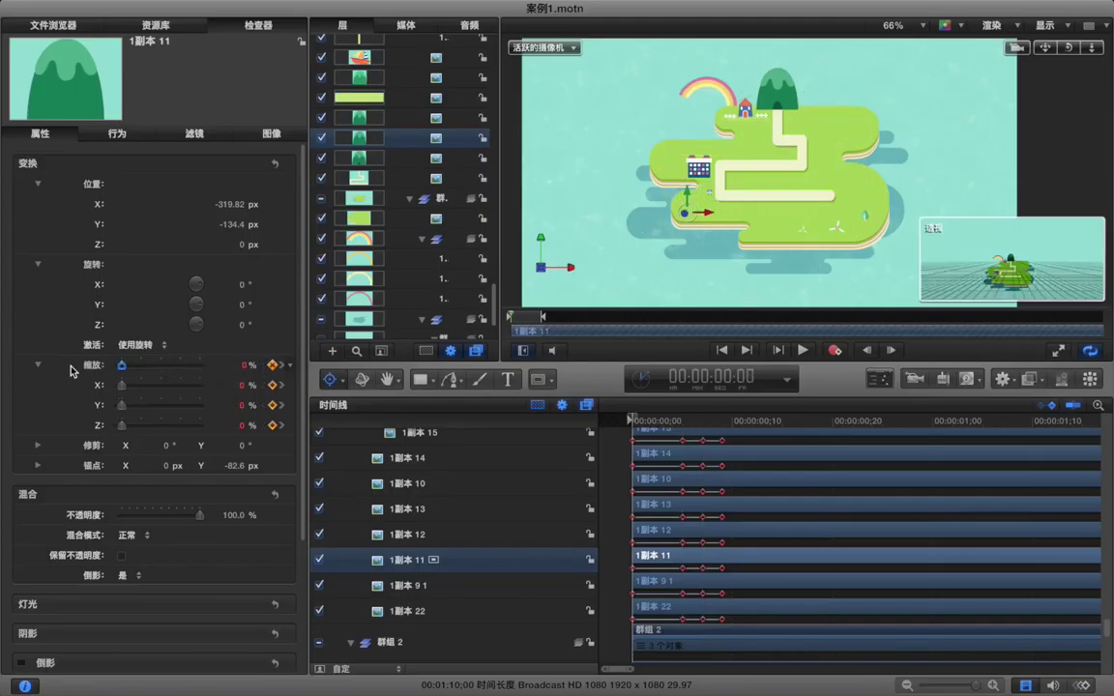
Set the scale keyframes of the tunnel hill layer 1副本 9 1 to 0% at frame 0 and 93% at frame 7
key(Down)
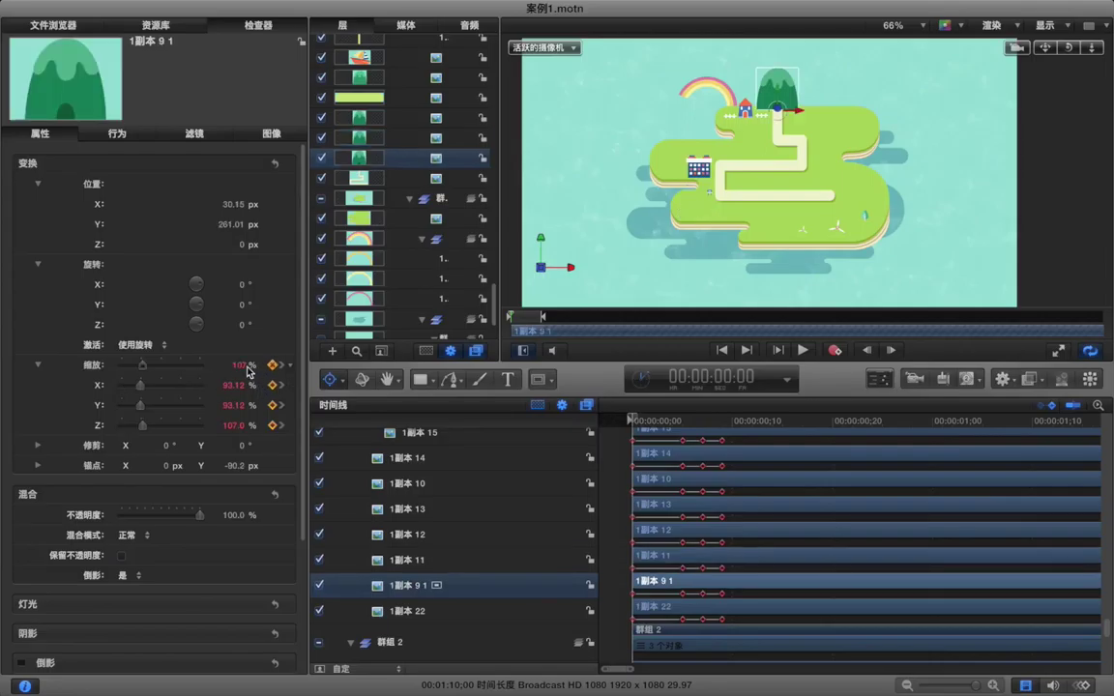
drag(142, 370, 50, 367)
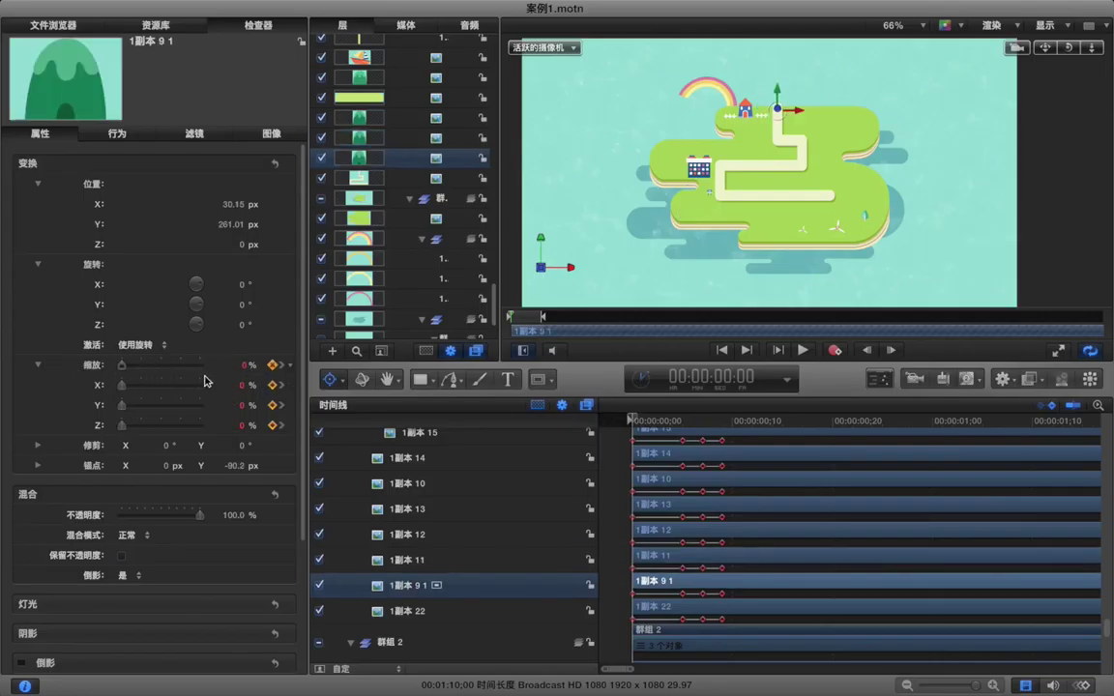
click(282, 368)
click(282, 367)
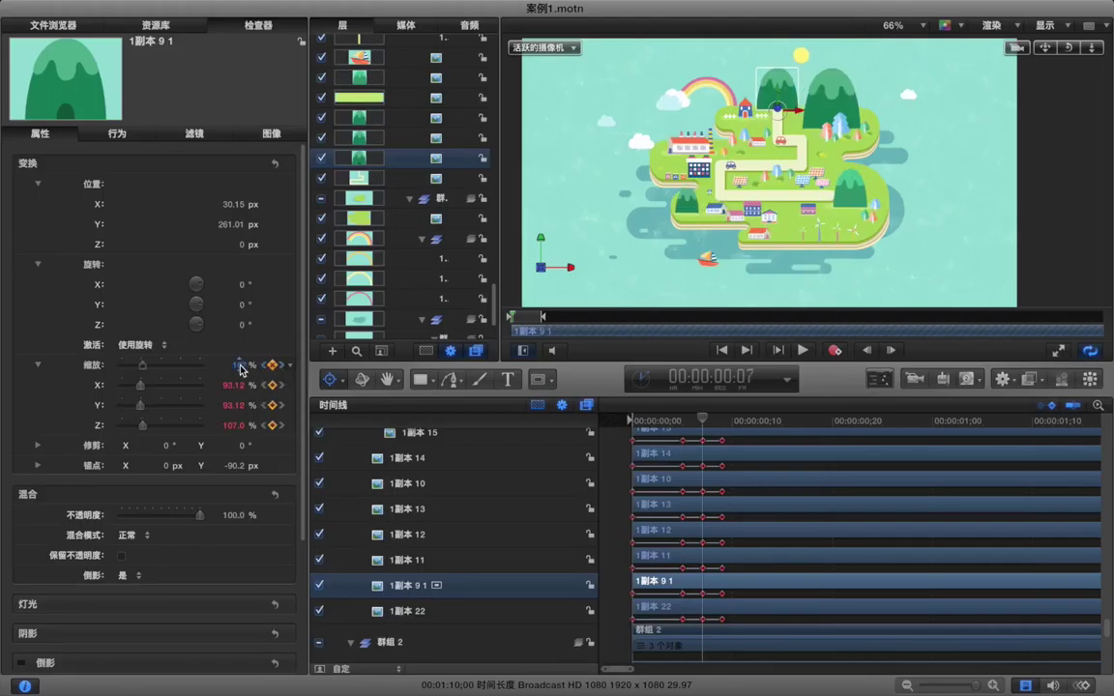
drag(142, 364, 138, 364)
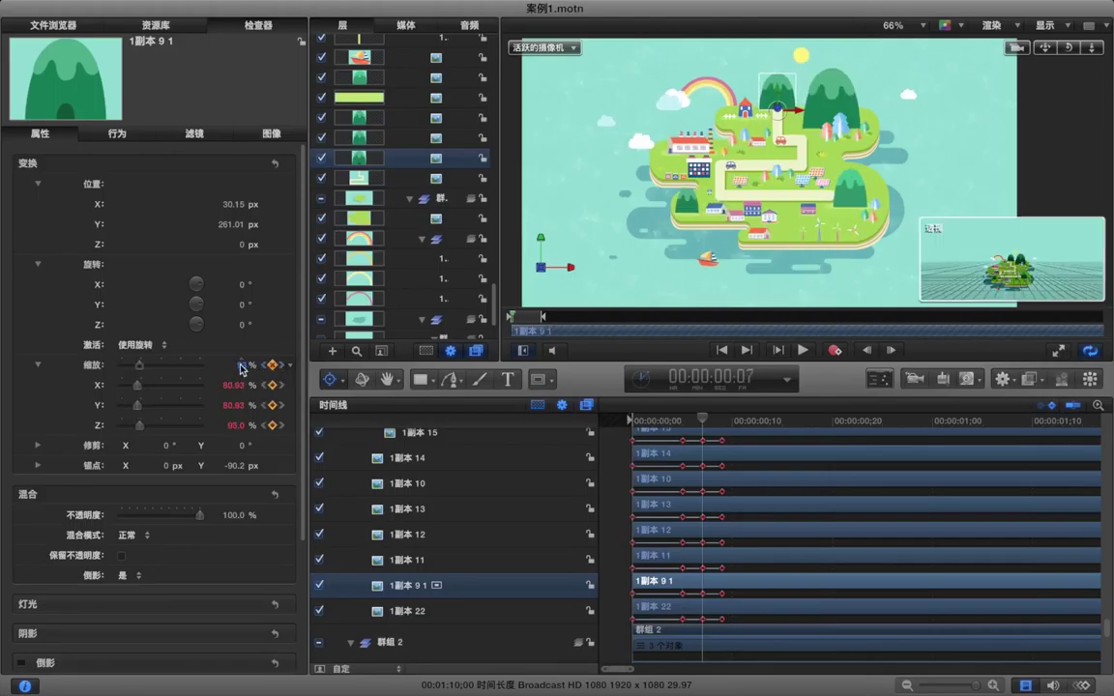
Set the scale of the road layer 1副本 22 to 95% and delete all of its scale keyframes
key(Down)
drag(243, 367, 248, 367)
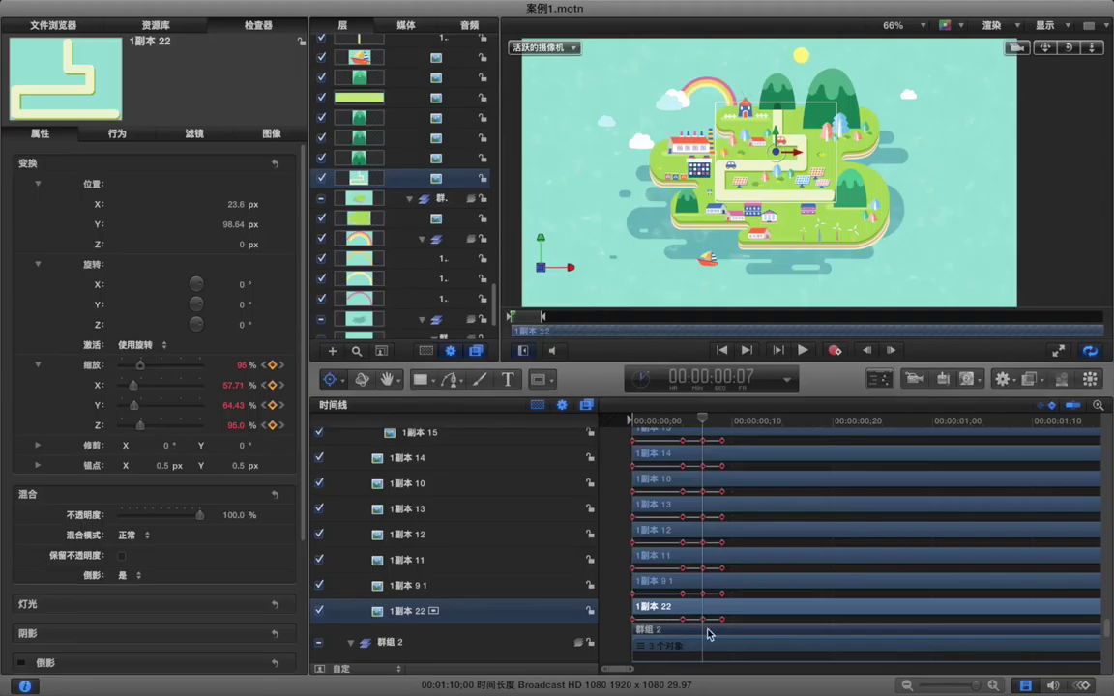
right_click(720, 622)
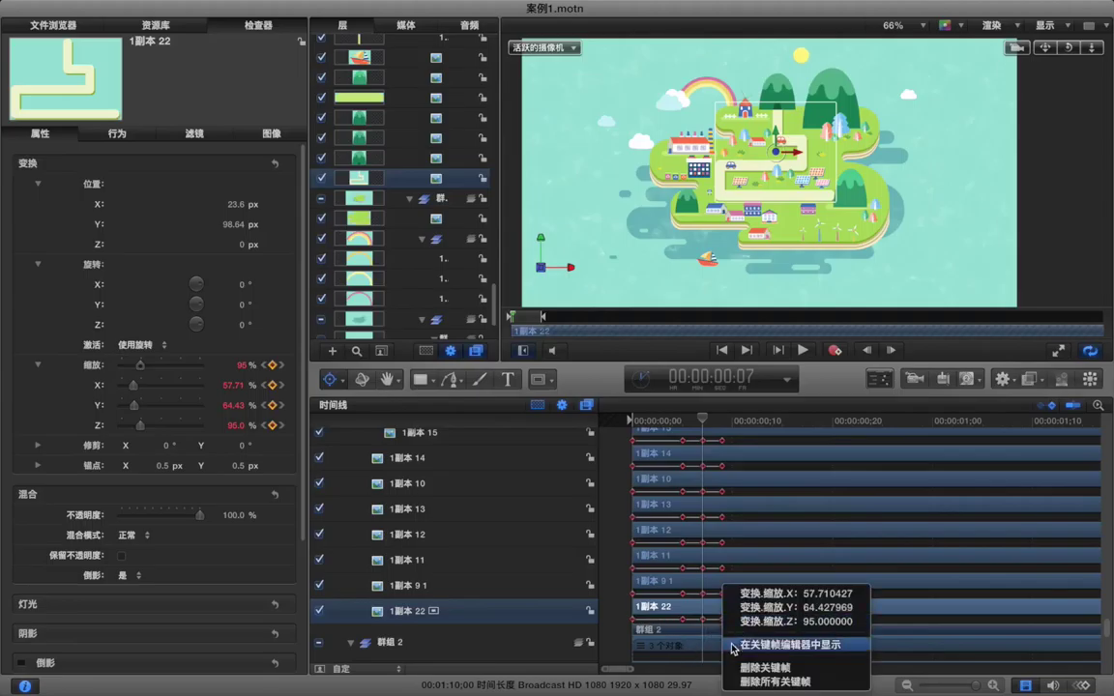
click(751, 667)
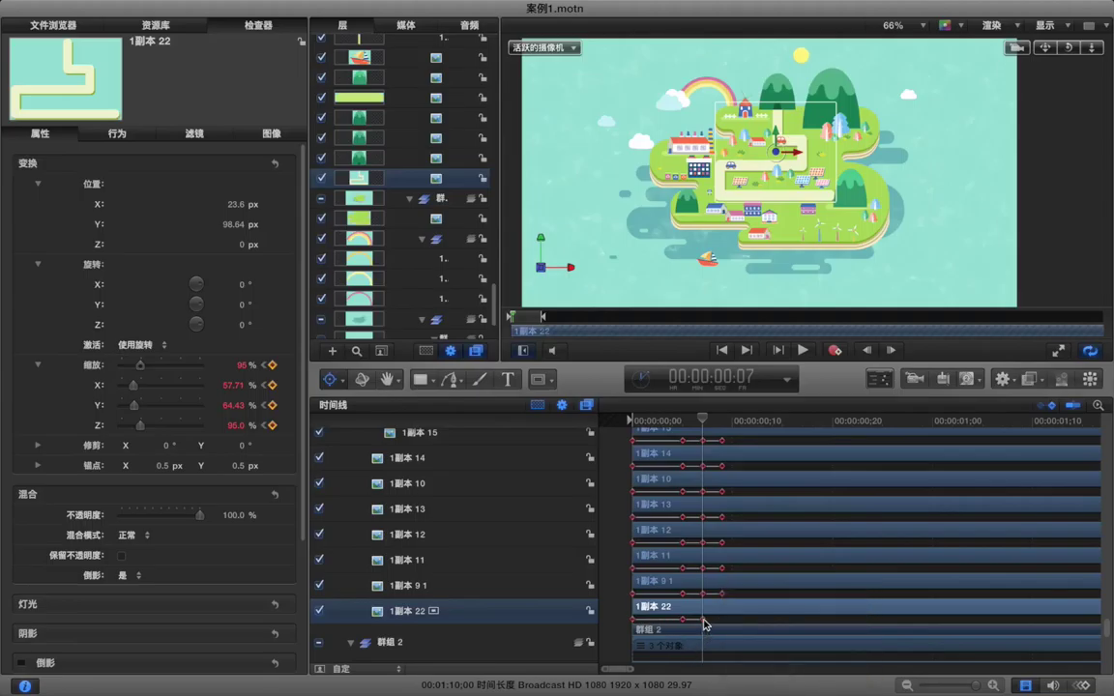
right_click(704, 624)
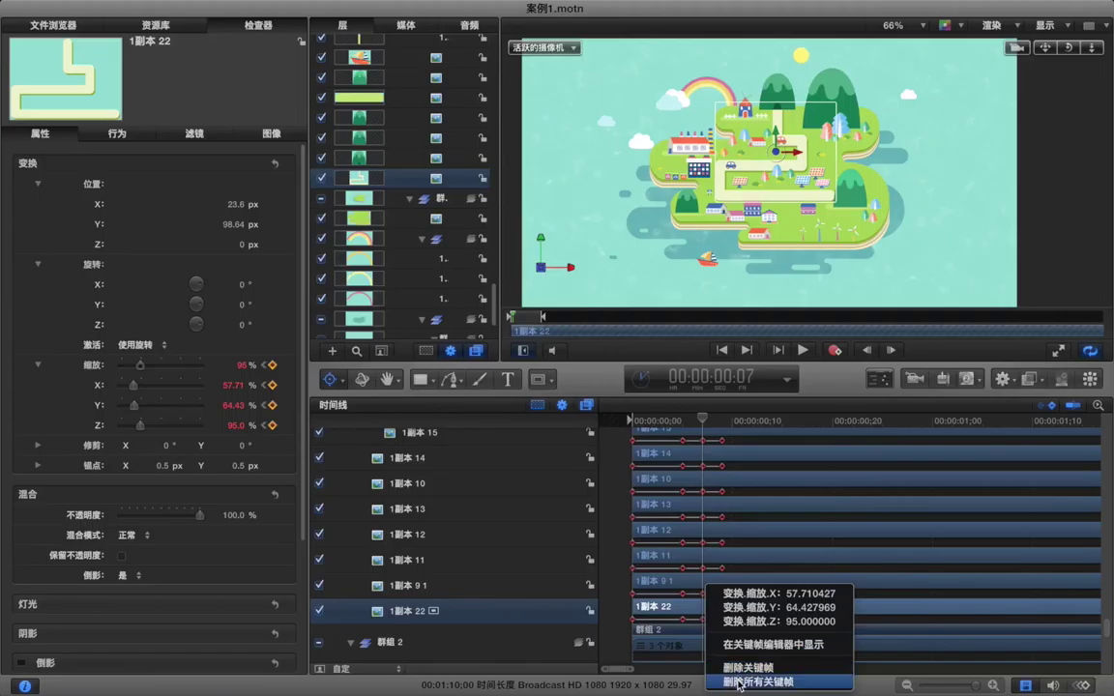
click(738, 681)
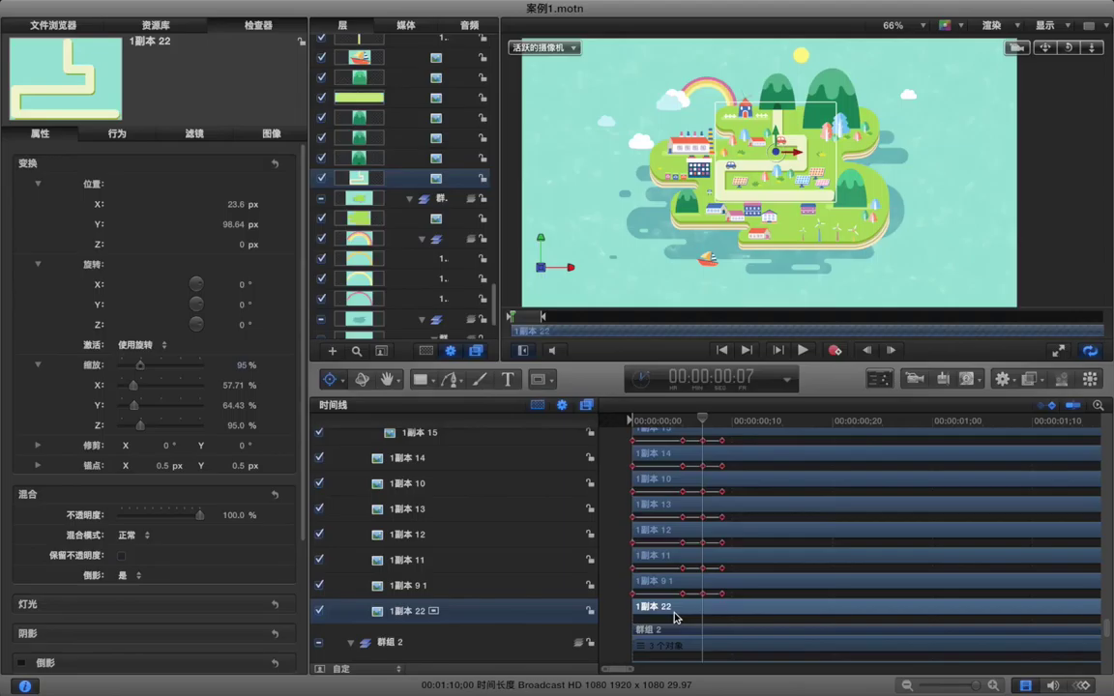
click(621, 538)
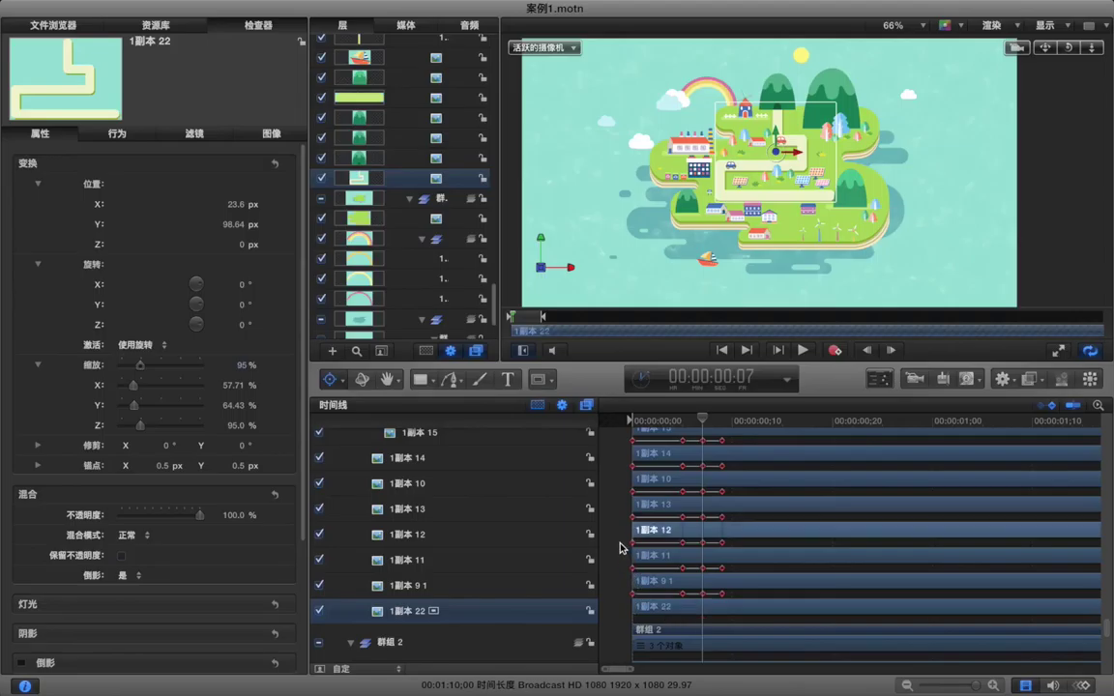
Play the animation from frame 0 to check how the island's elements pop in, and return to the start
click(636, 468)
click(624, 421)
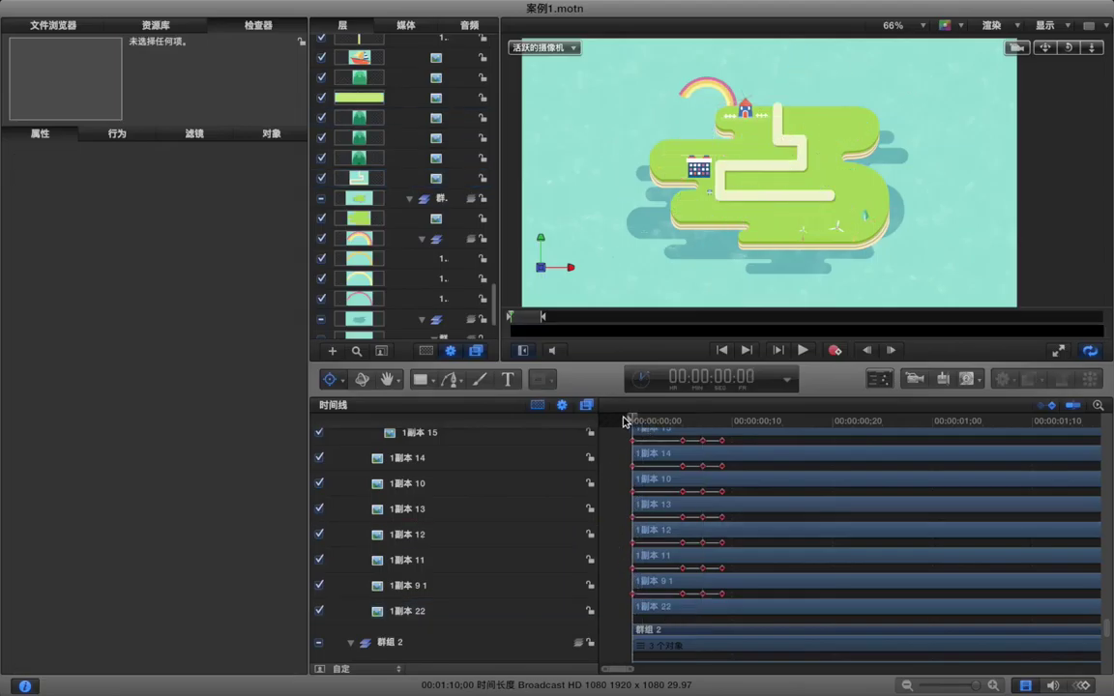
drag(625, 421, 581, 423)
key(space)
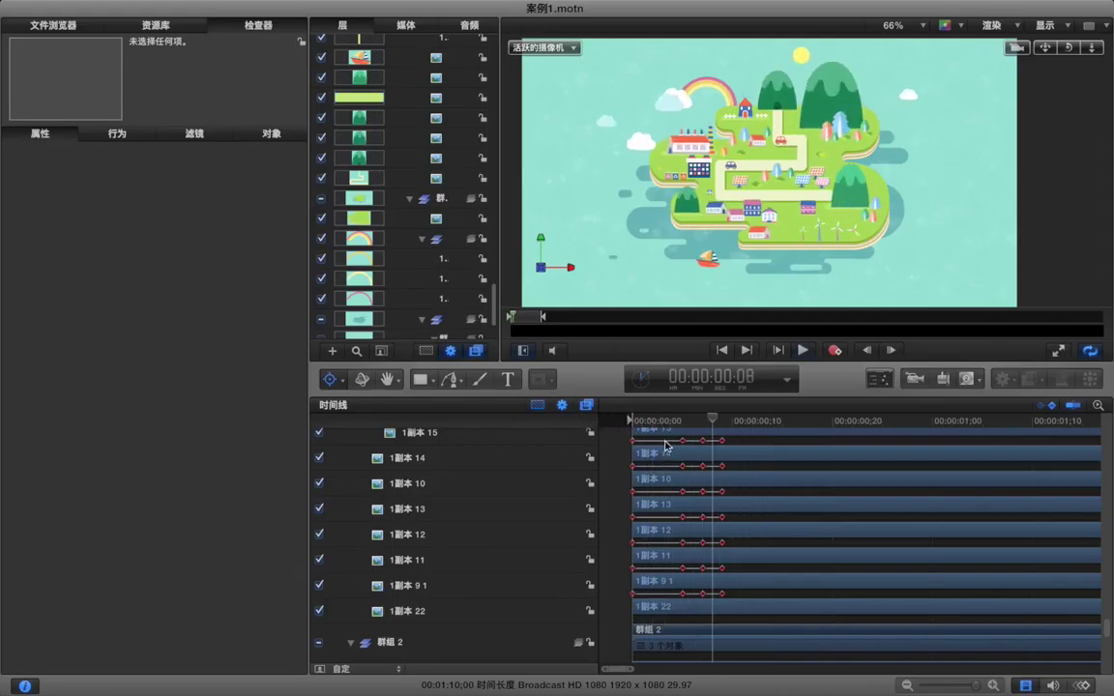
drag(664, 428, 609, 422)
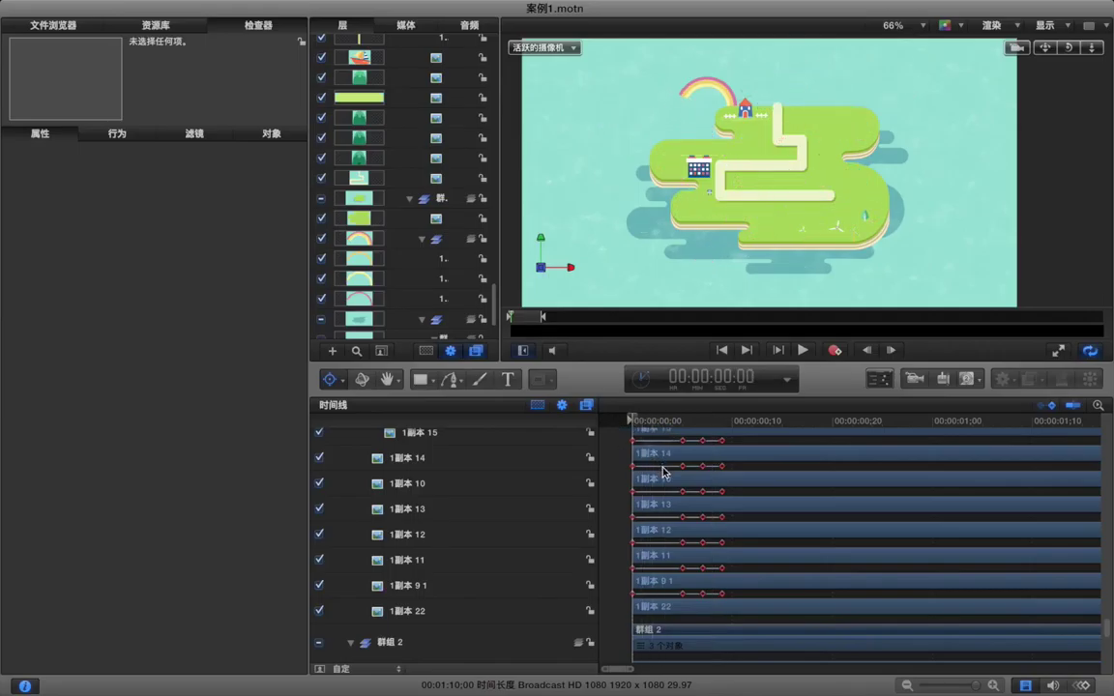
Set the frame 0 scale keyframes of the windmill blade layers 1副本 3 10 and 1副本 4 10 to 0%
scroll(406, 186, up, 5)
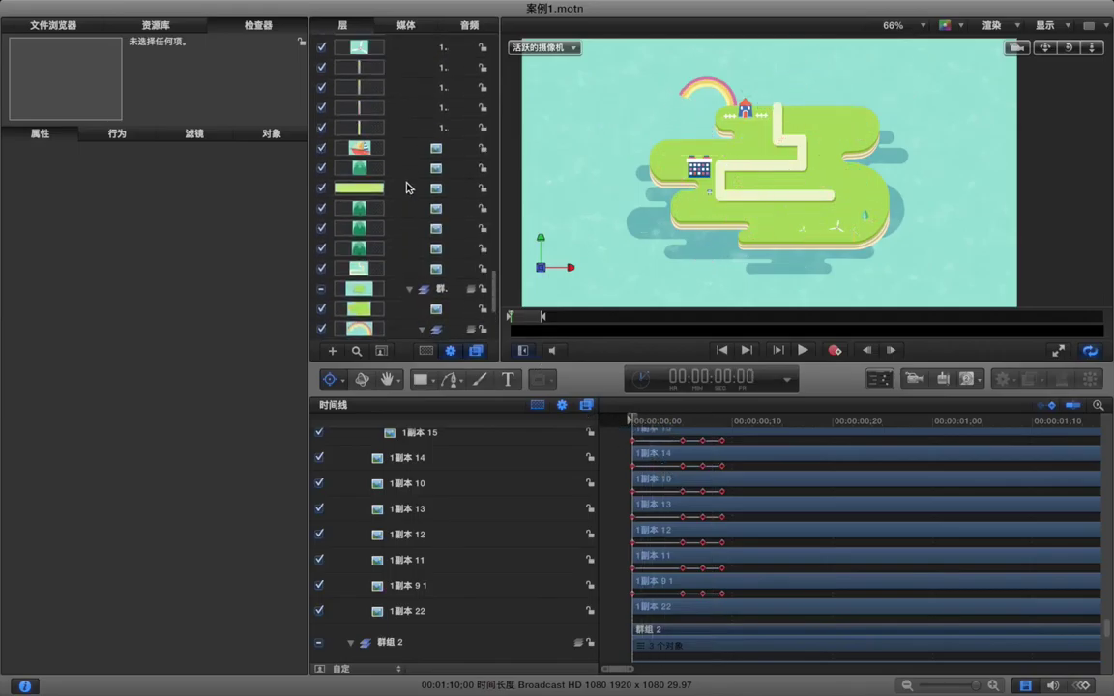
scroll(406, 187, up, 1)
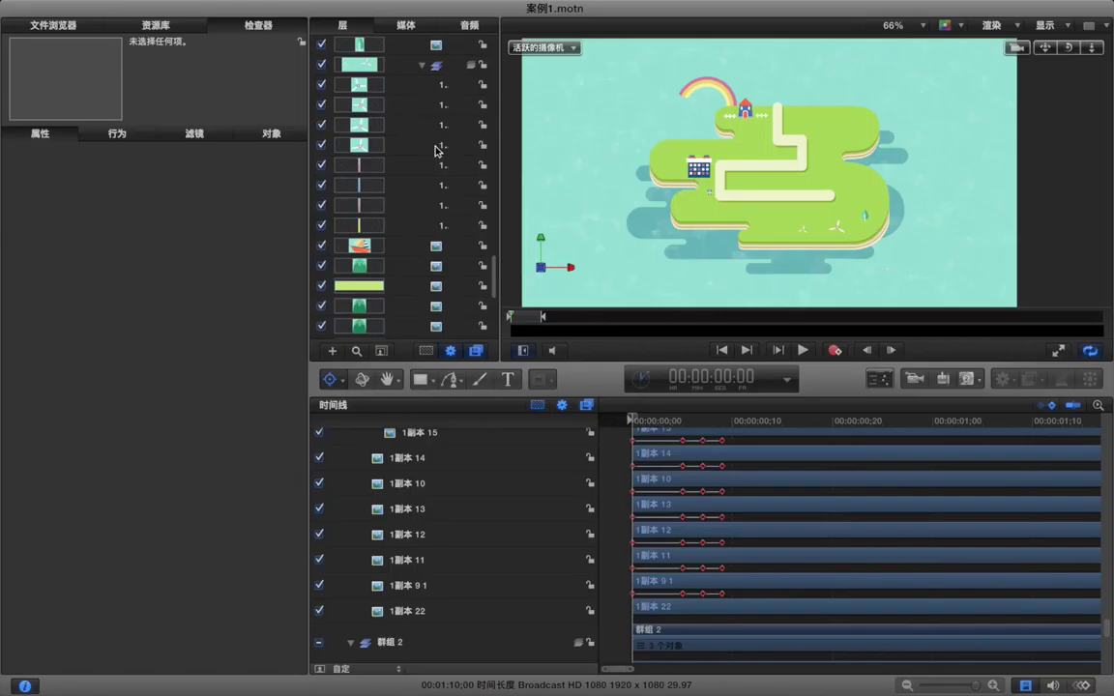
click(392, 145)
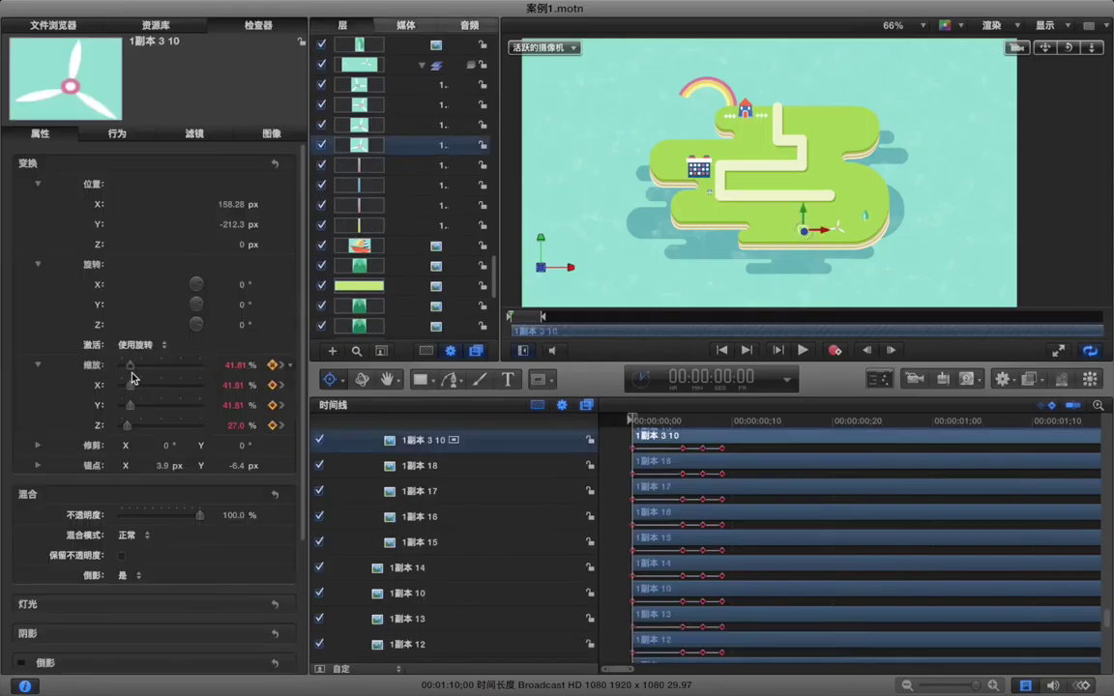
drag(132, 371, 48, 366)
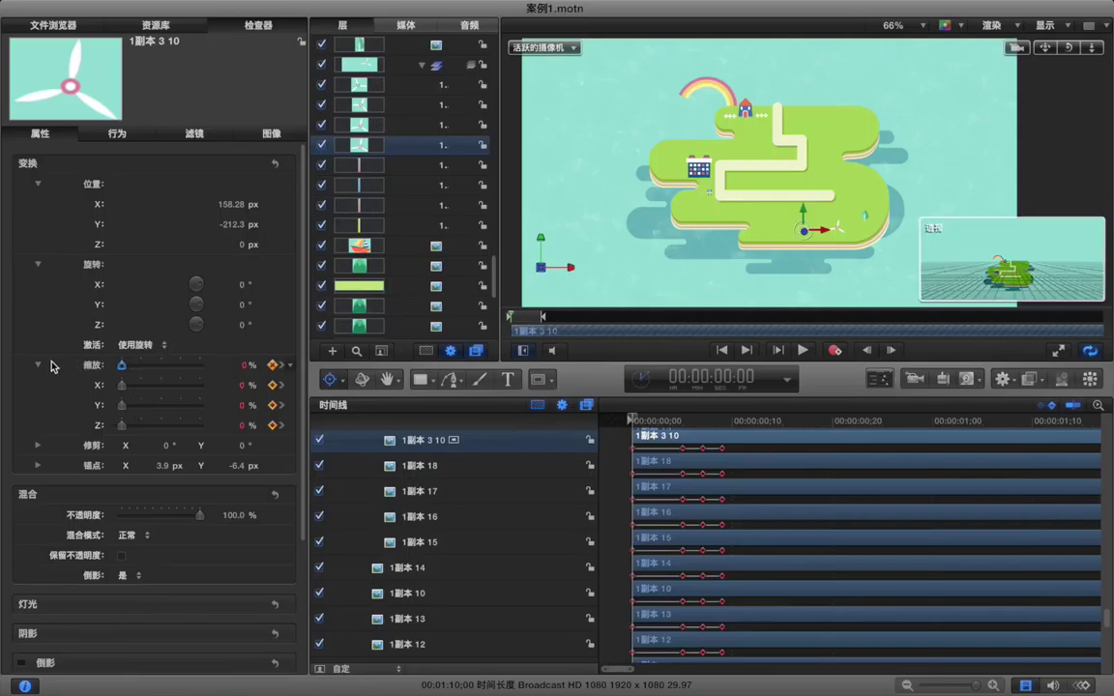
key(Up)
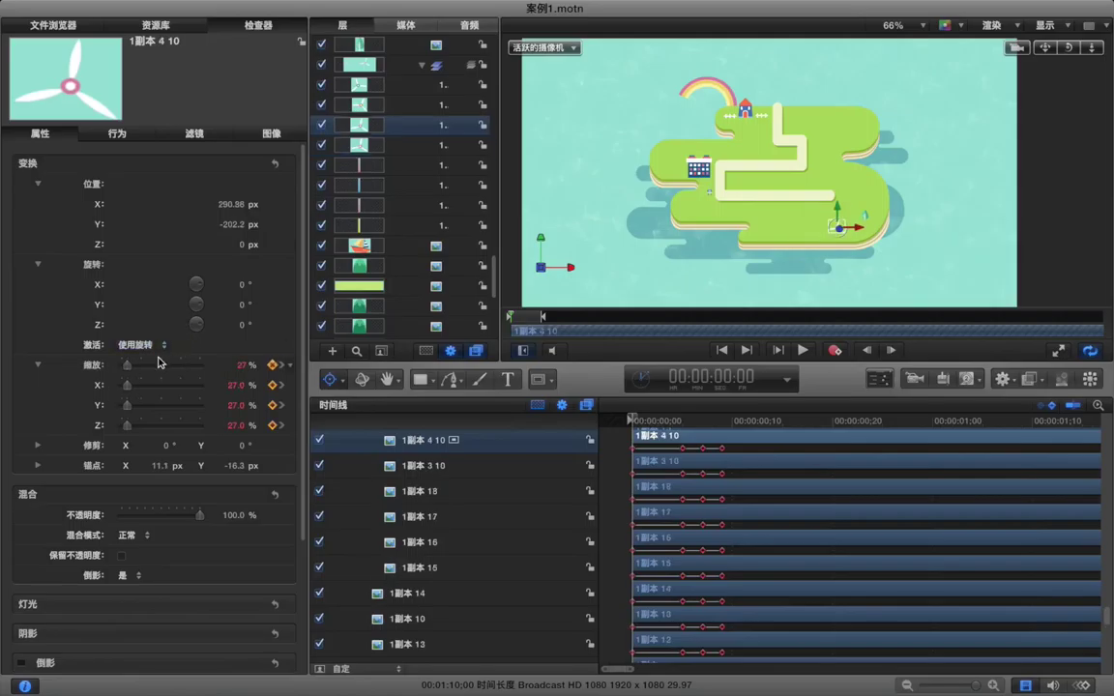
drag(126, 368, 114, 367)
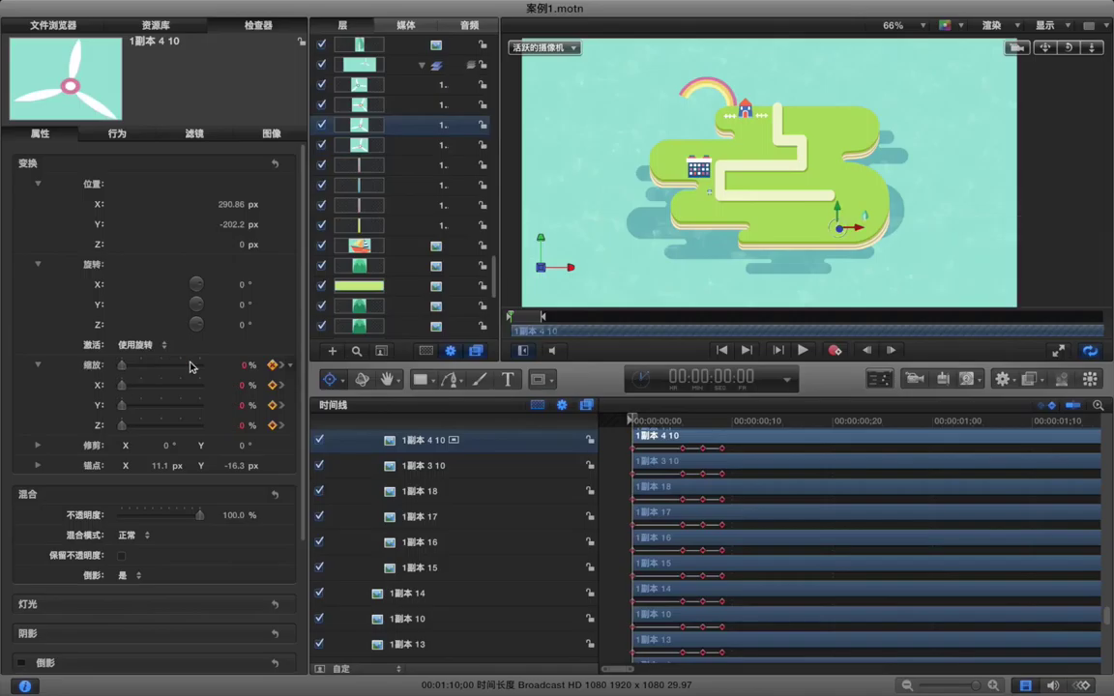
key(super+d)
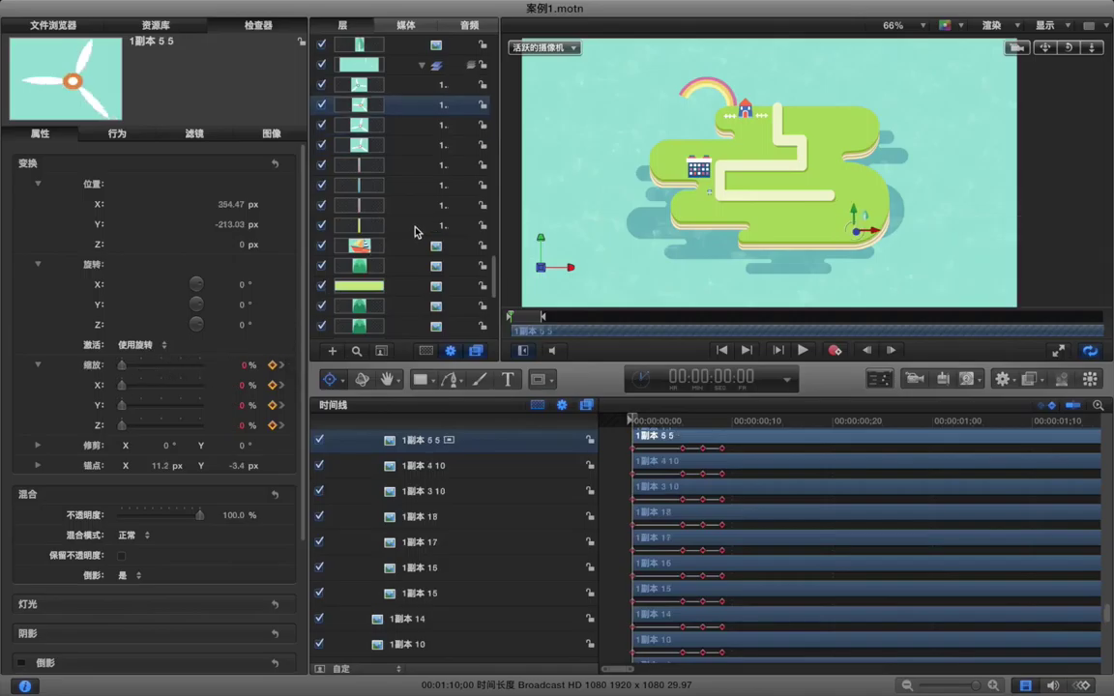
Set the frame 0 scale keyframe of the tree layer “1副本 36”副本 1 to 0%, checking its keyframes at frames 5 and 7
scroll(415, 232, up, 3)
scroll(415, 232, up, 3)
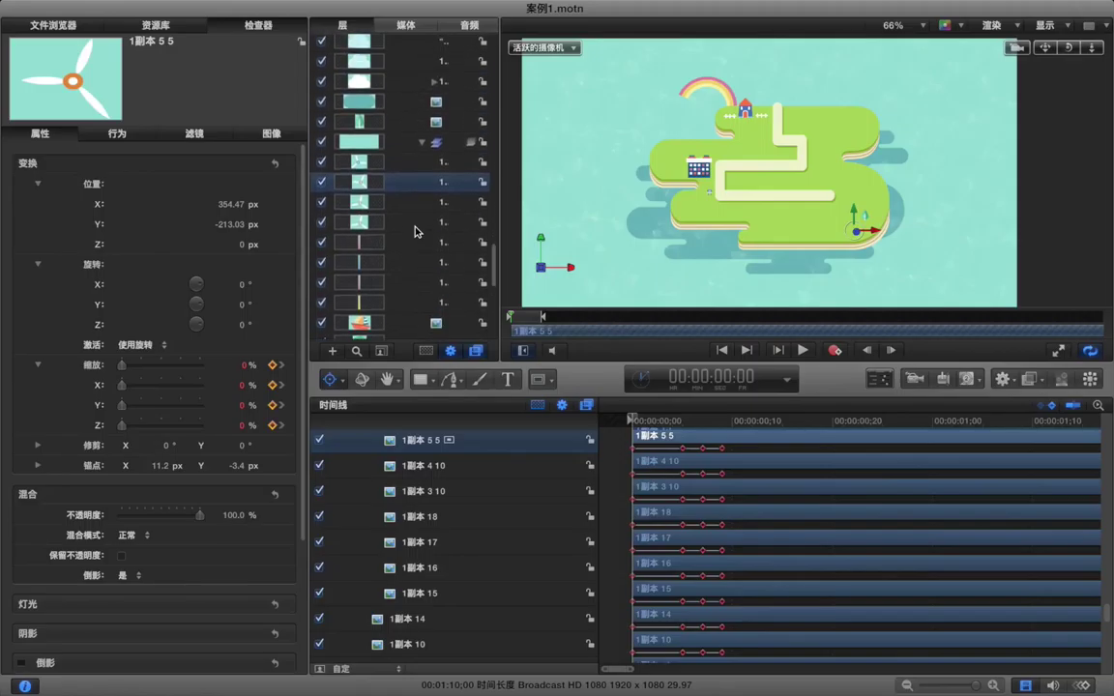
click(438, 139)
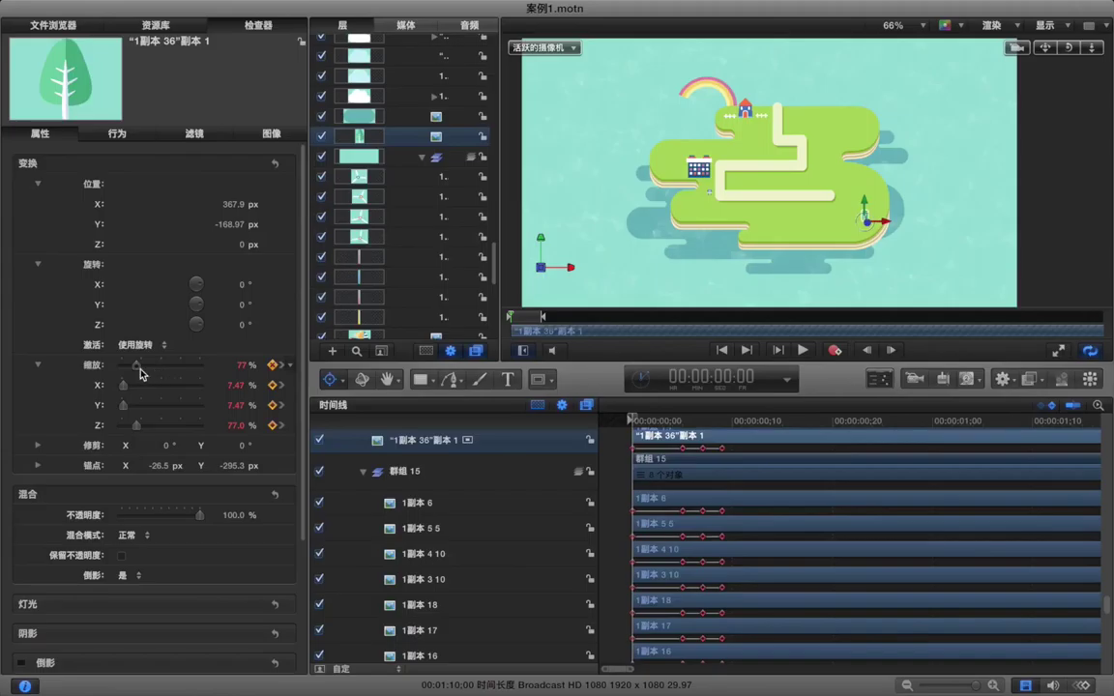
drag(136, 366, 83, 369)
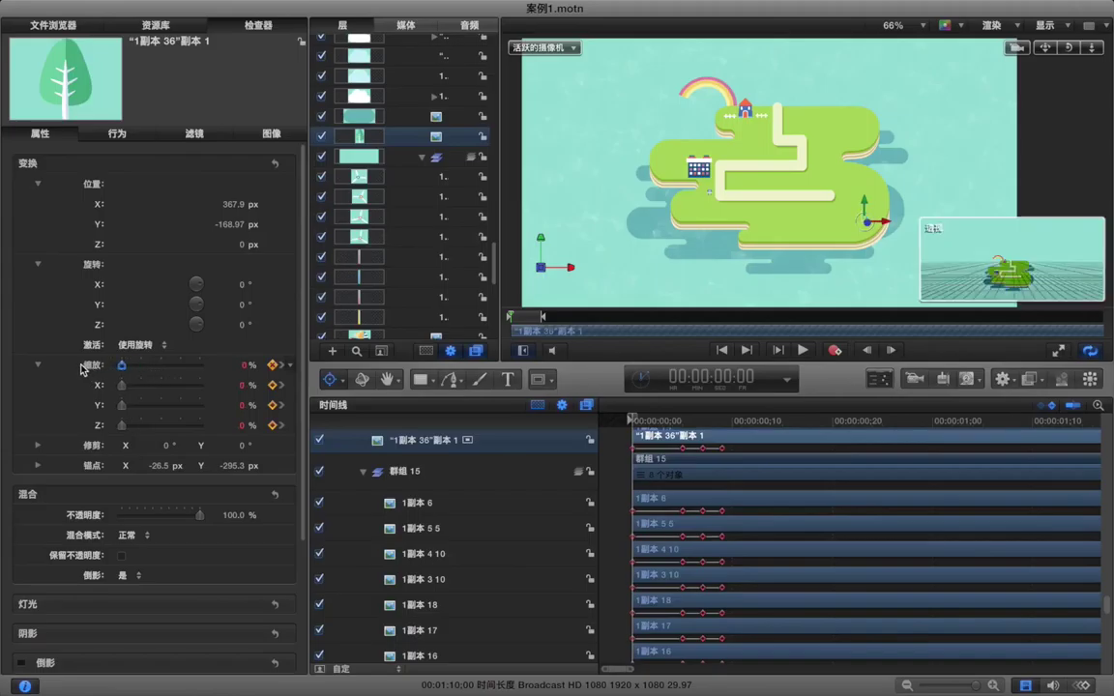
key(super+z)
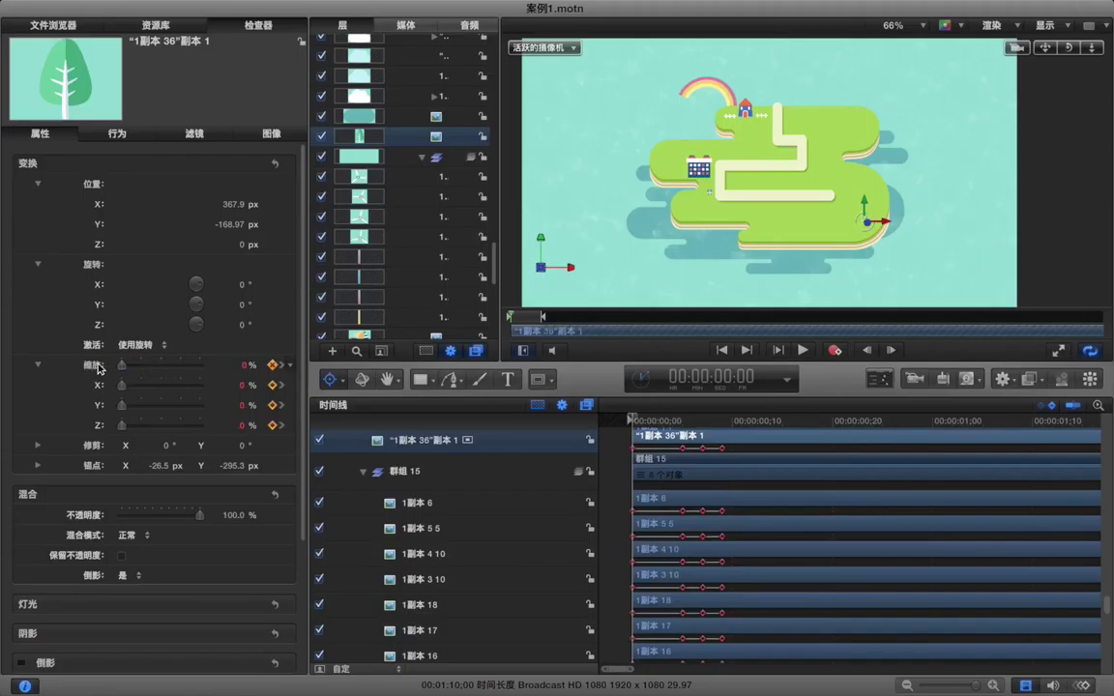
click(282, 366)
click(282, 366)
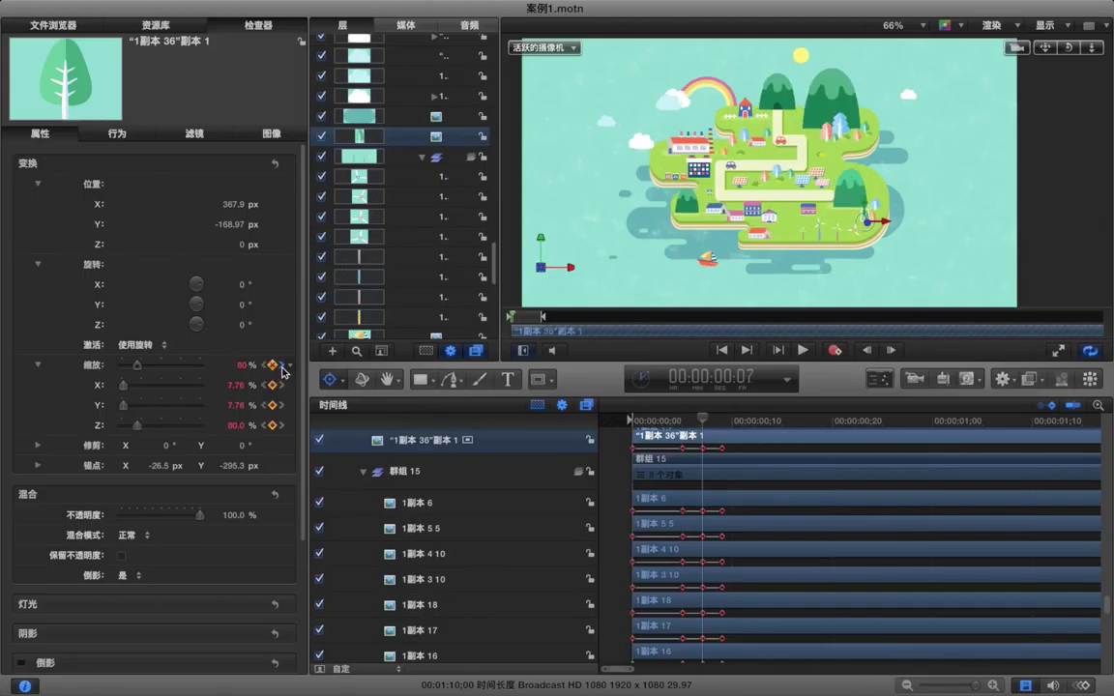
click(264, 367)
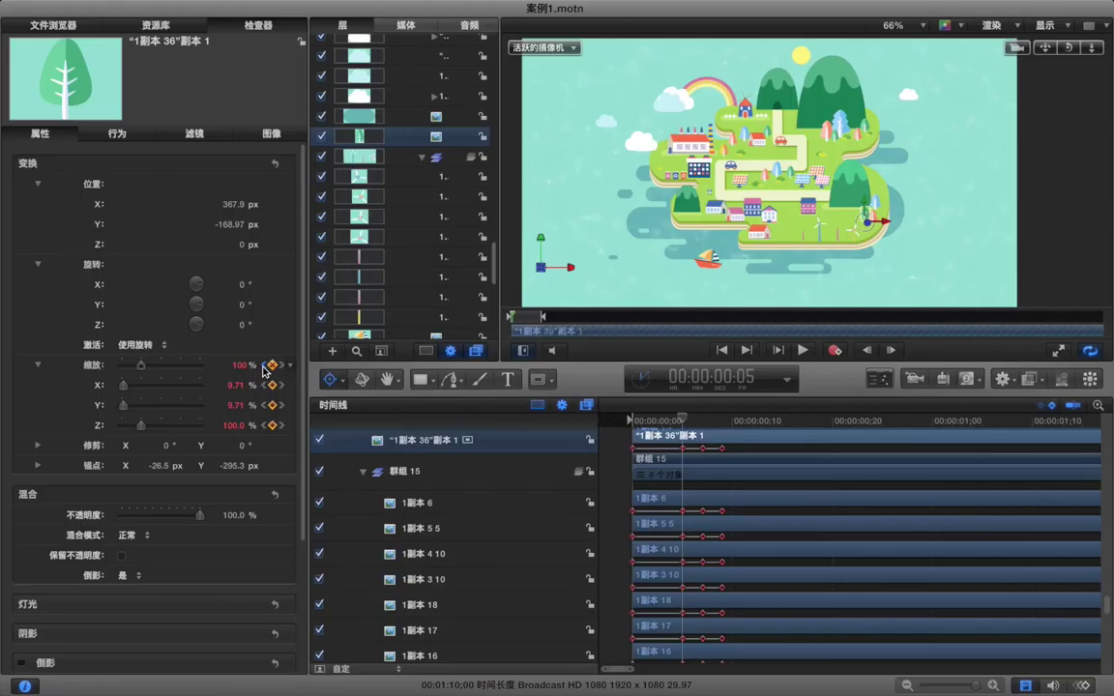
click(265, 367)
drag(136, 369, 122, 368)
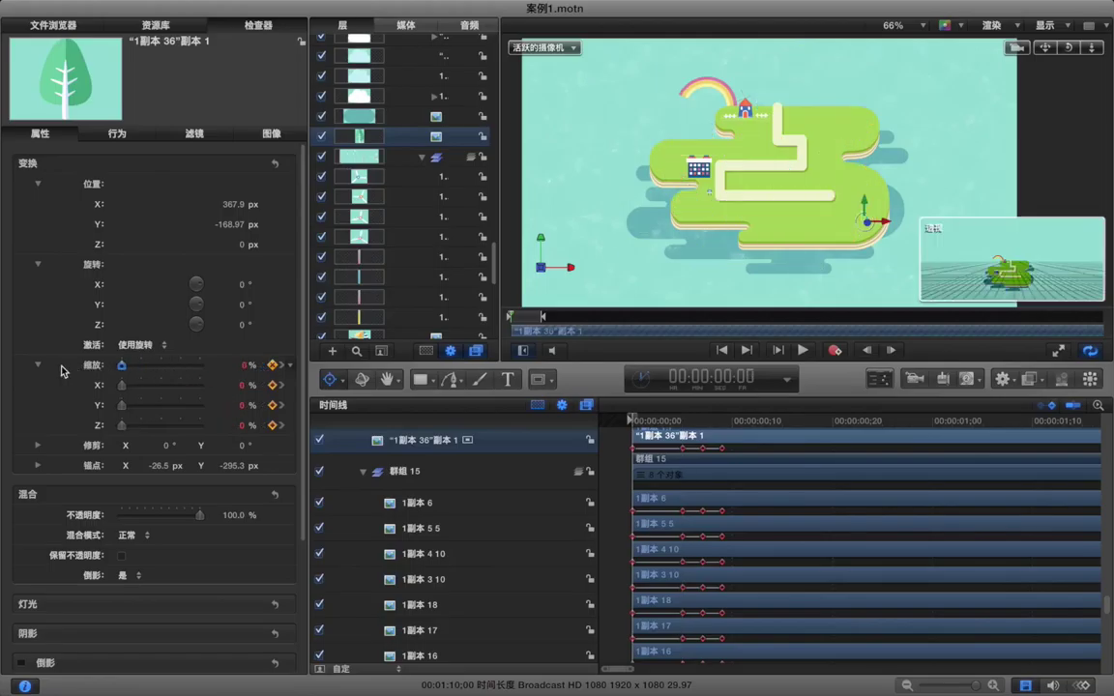
Replay the opening frames to check the windmills and tree popping in, and return to frame 0
click(605, 469)
key(space)
key(space)
key(space)
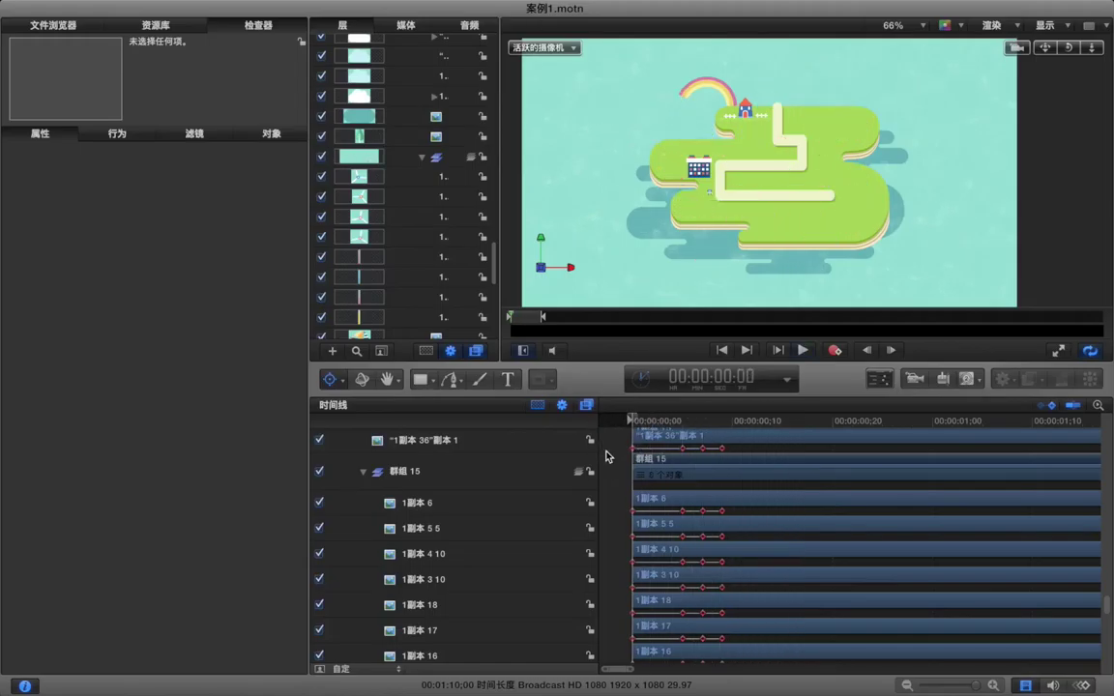
key(space)
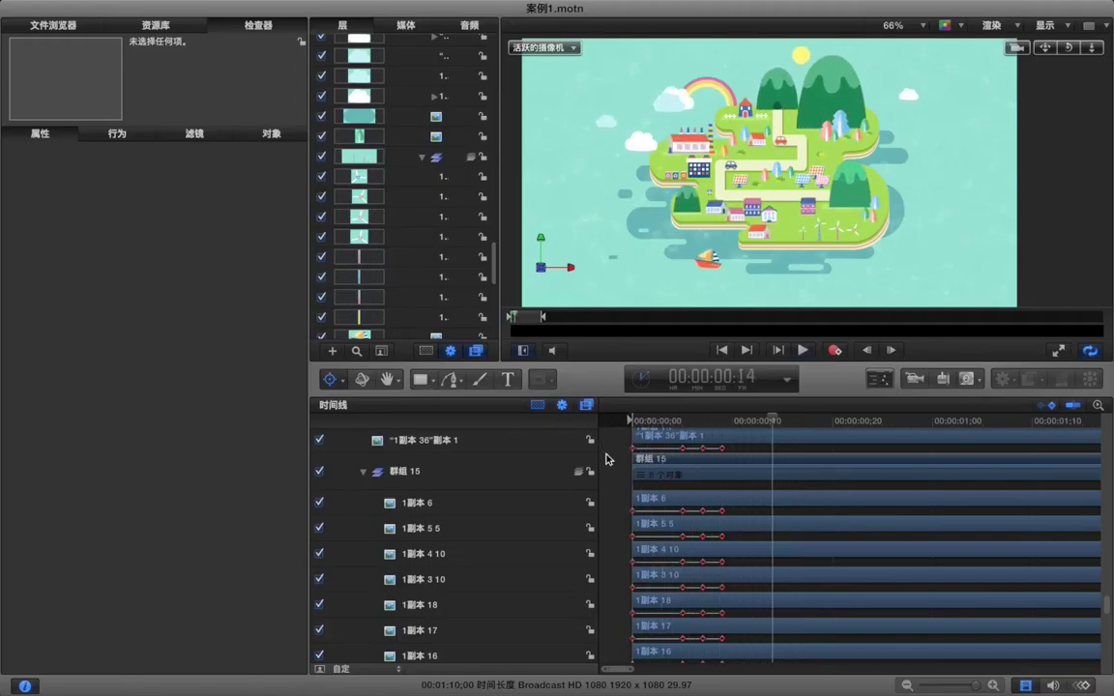
key(Home)
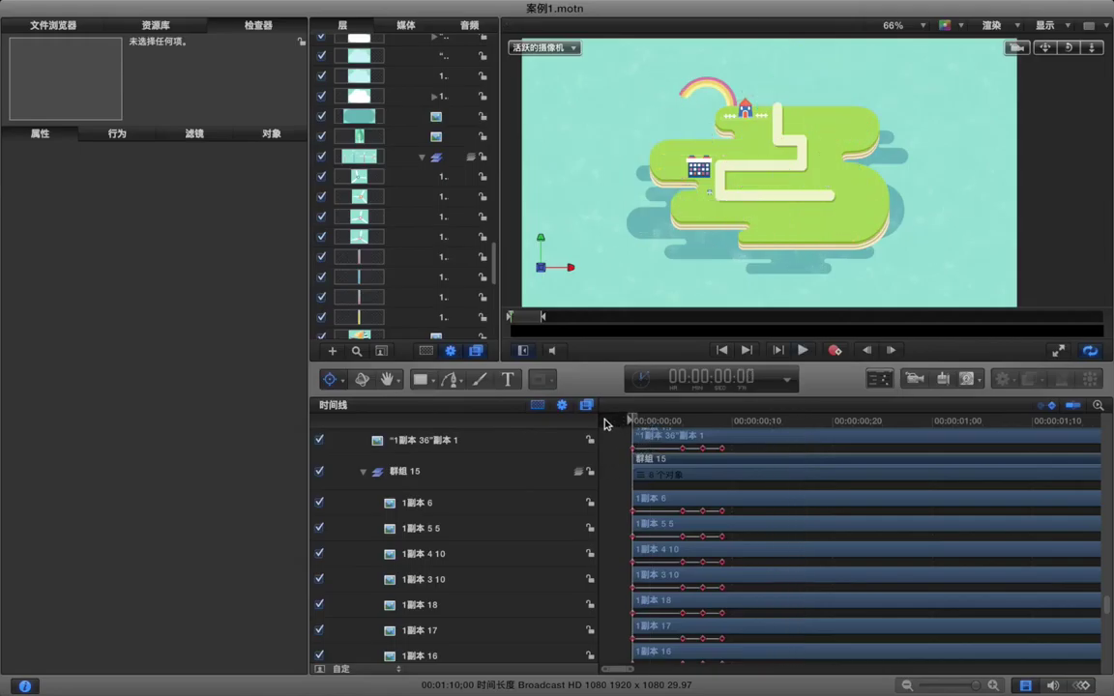
key(space)
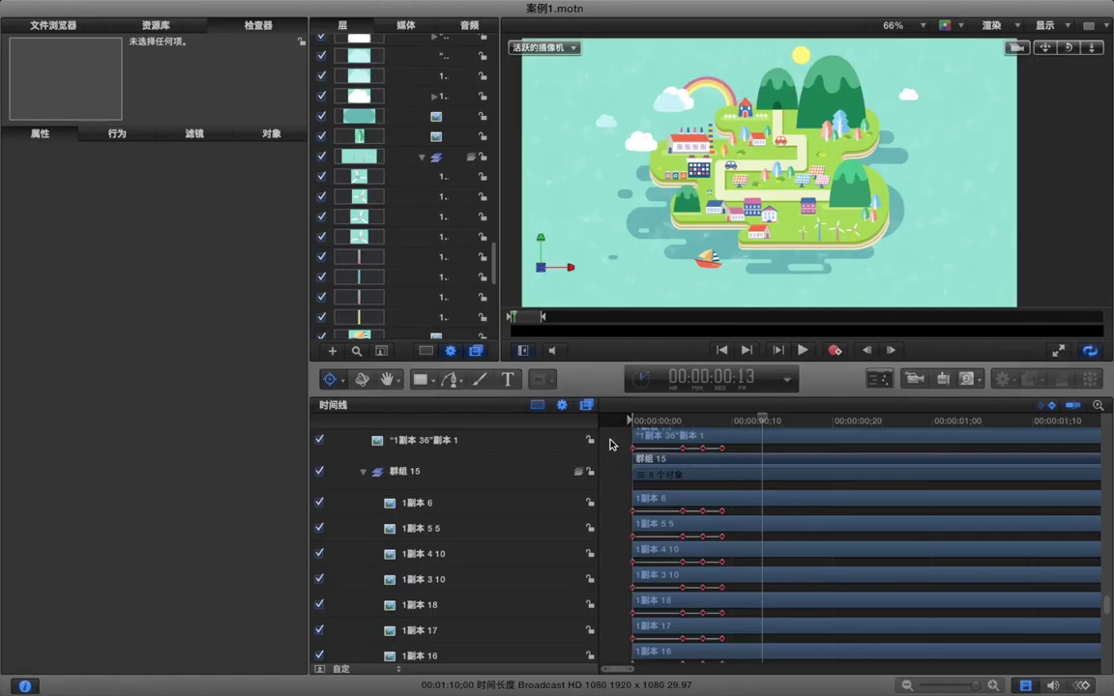
drag(647, 425, 606, 424)
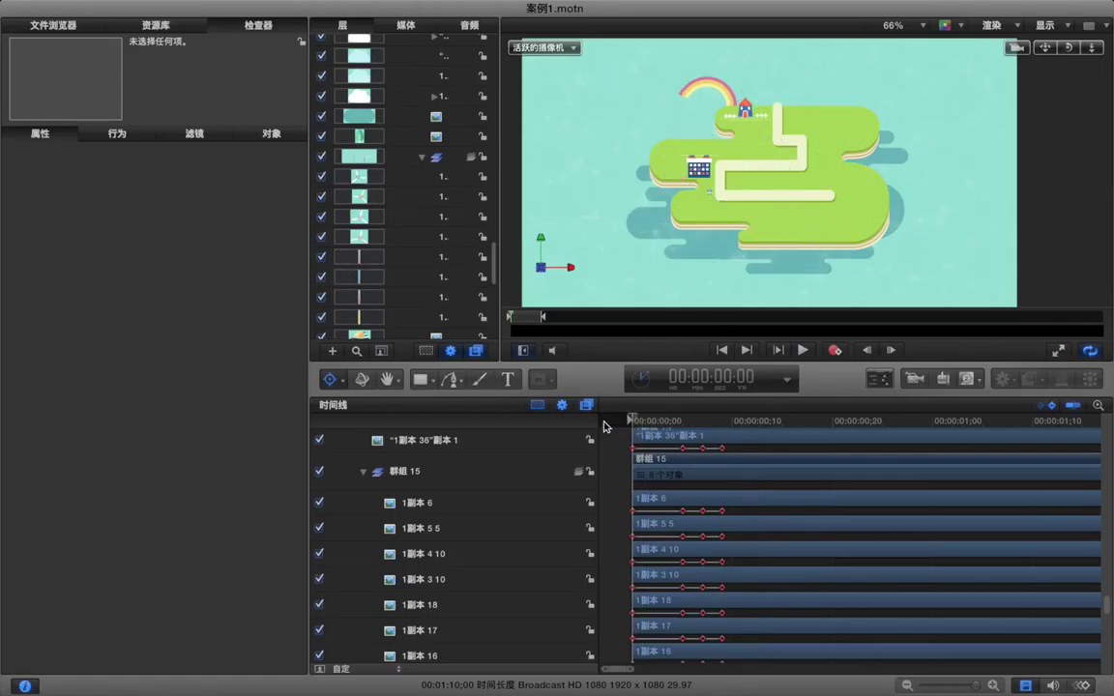
Create a new group directly above the road layer 1副本 22 and move the road layer into it
scroll(396, 218, down, 6)
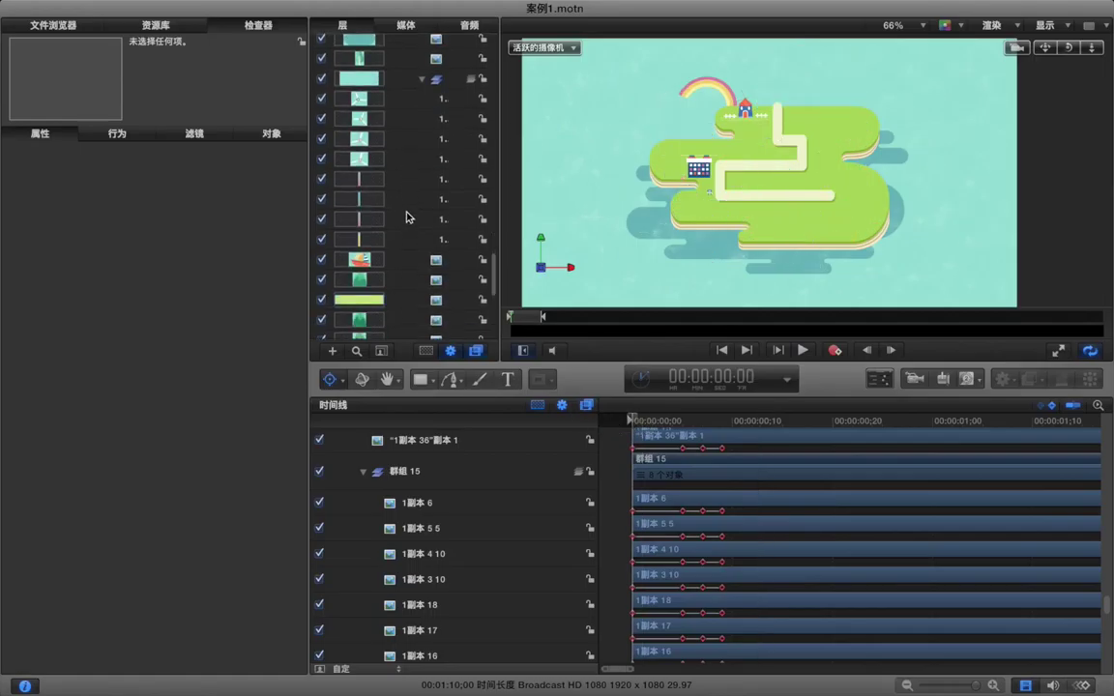
scroll(407, 218, down, 2)
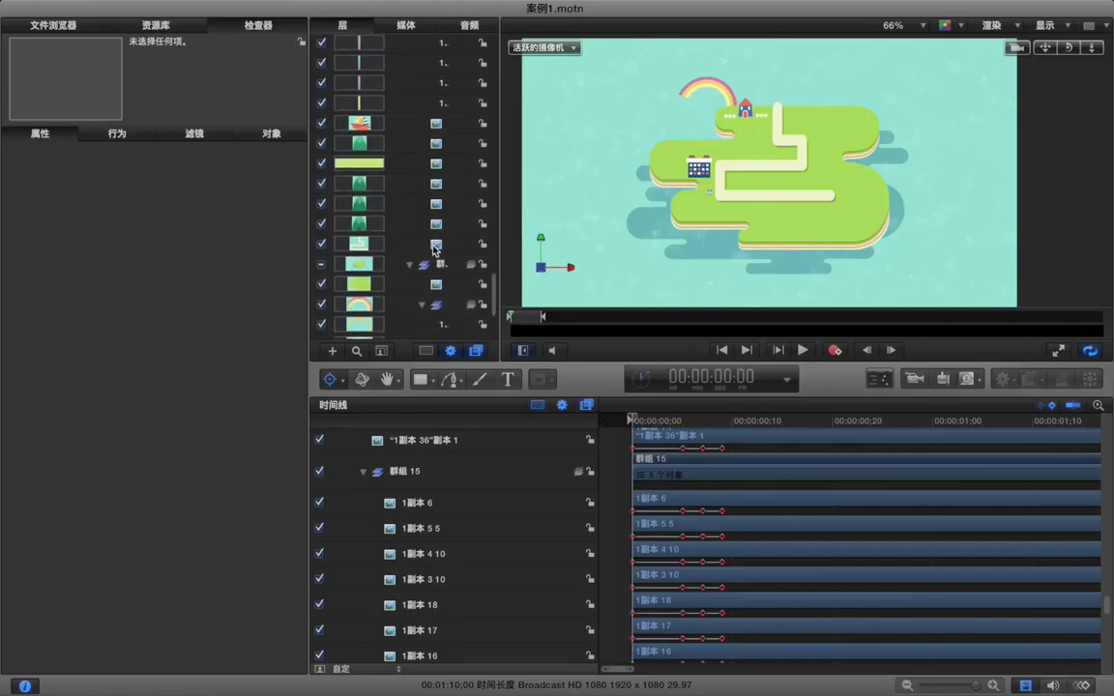
click(384, 243)
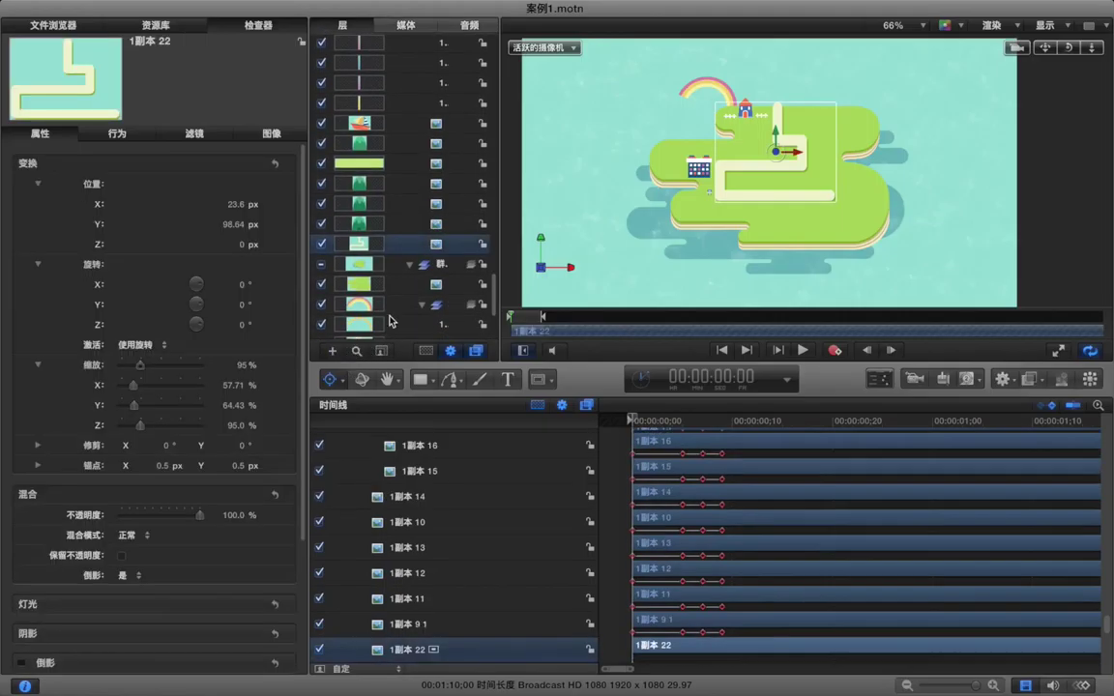
click(331, 351)
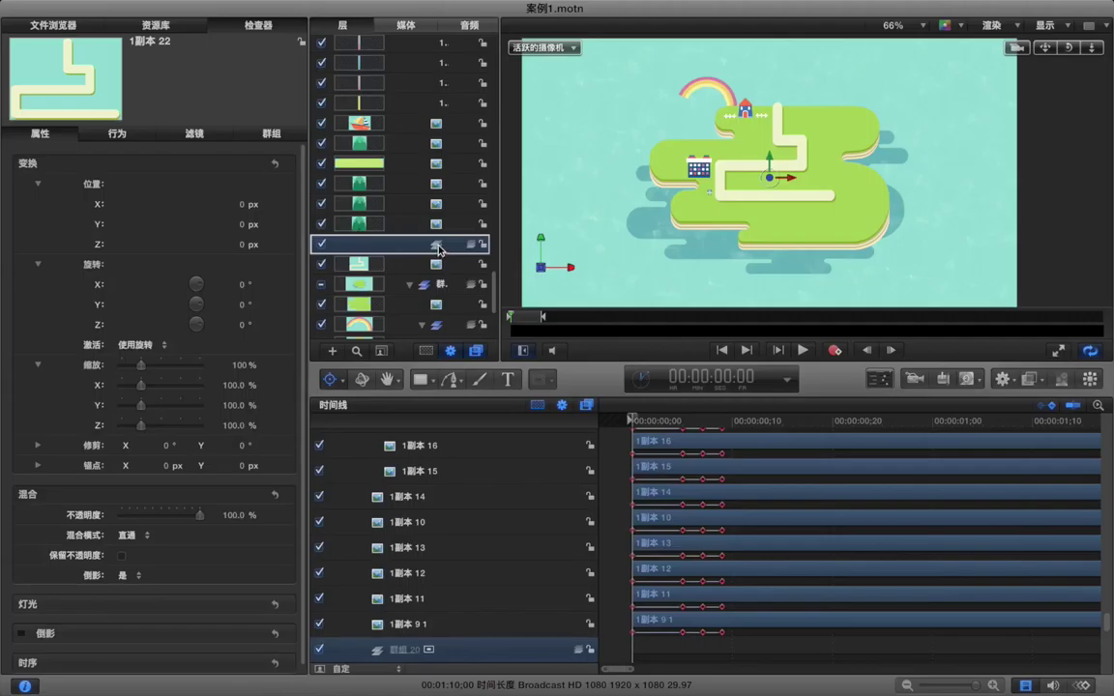
click(438, 262)
click(437, 245)
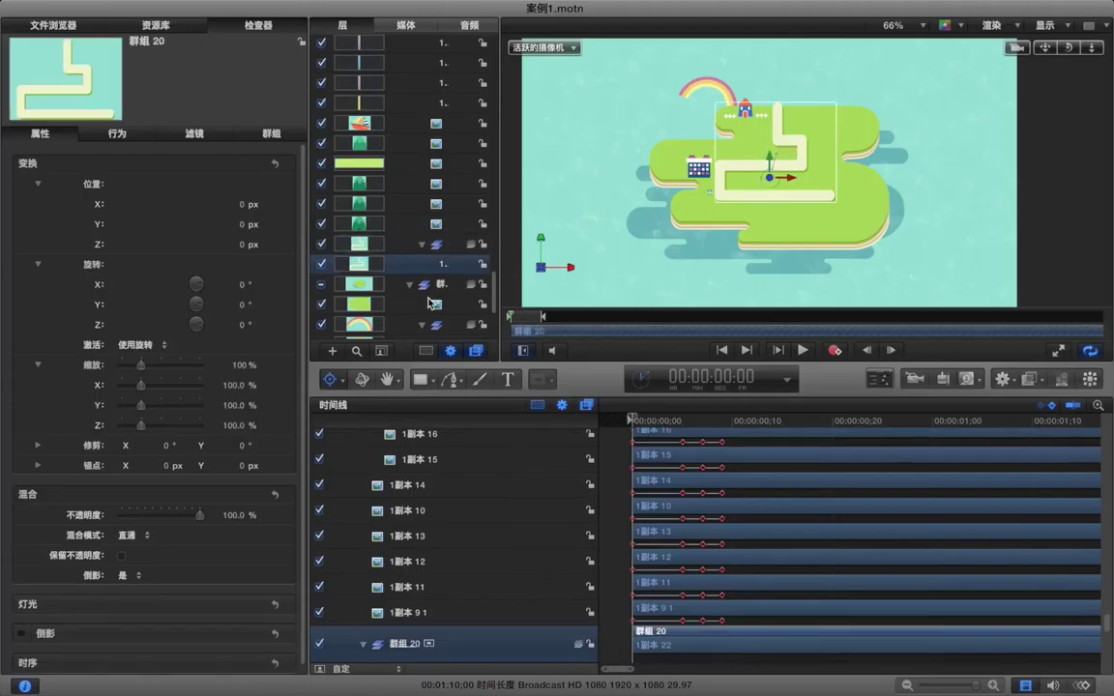
Draw an open seven-point Bézier path along the road's centreline, from its upper end by the house to its lower end
click(443, 265)
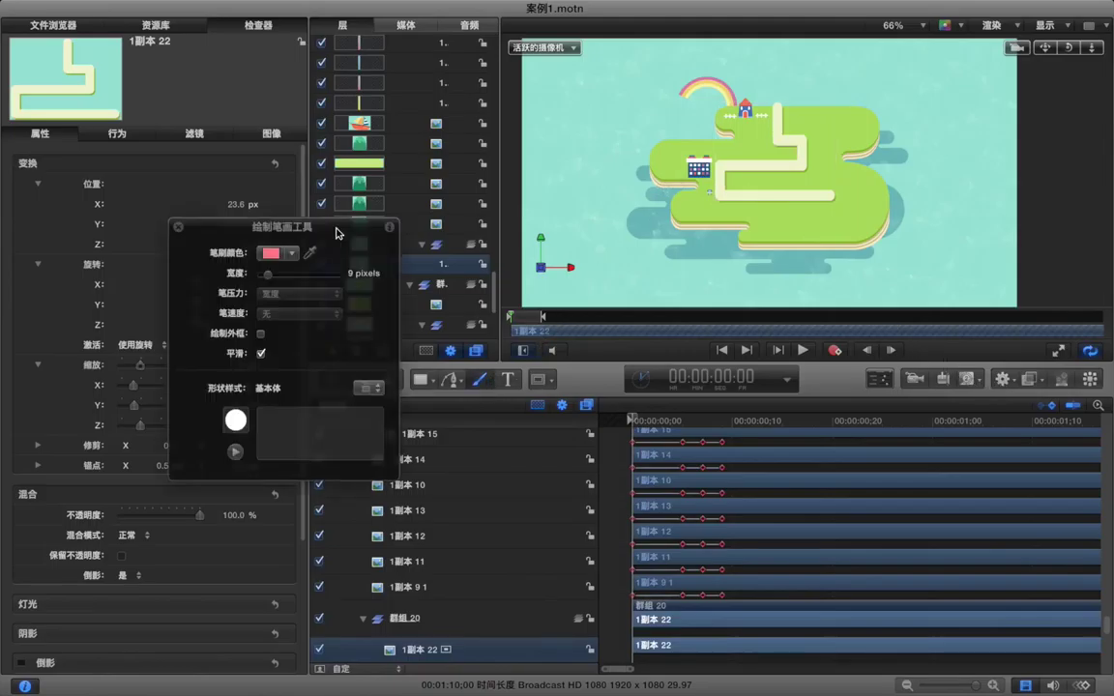
drag(338, 228, 328, 227)
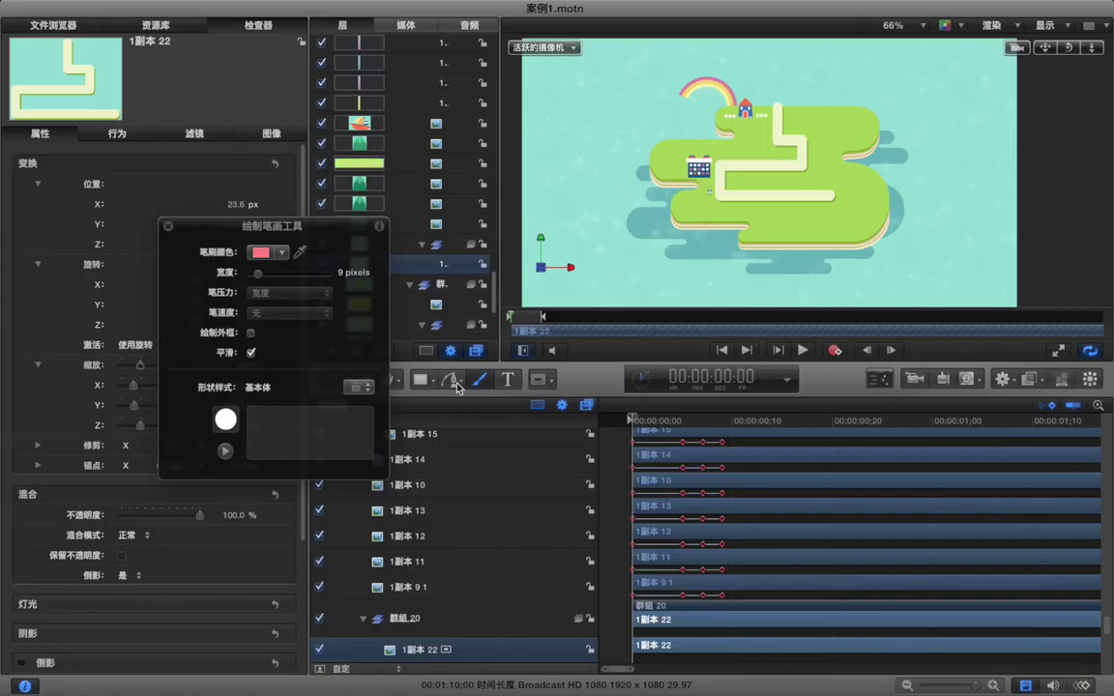
click(451, 381)
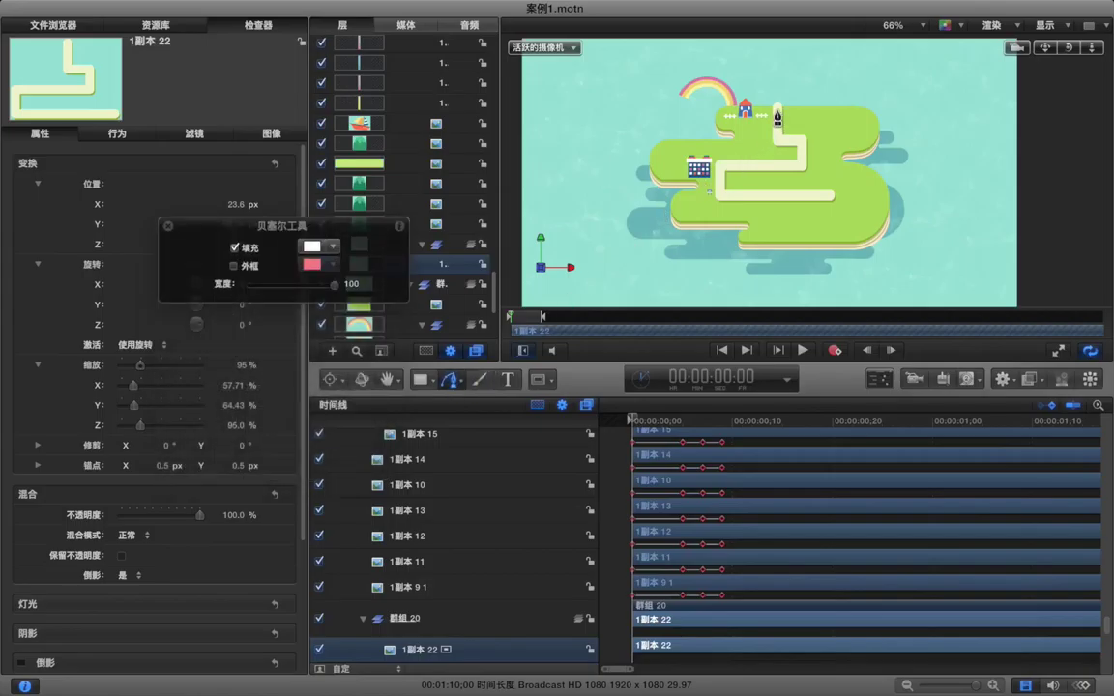
click(777, 107)
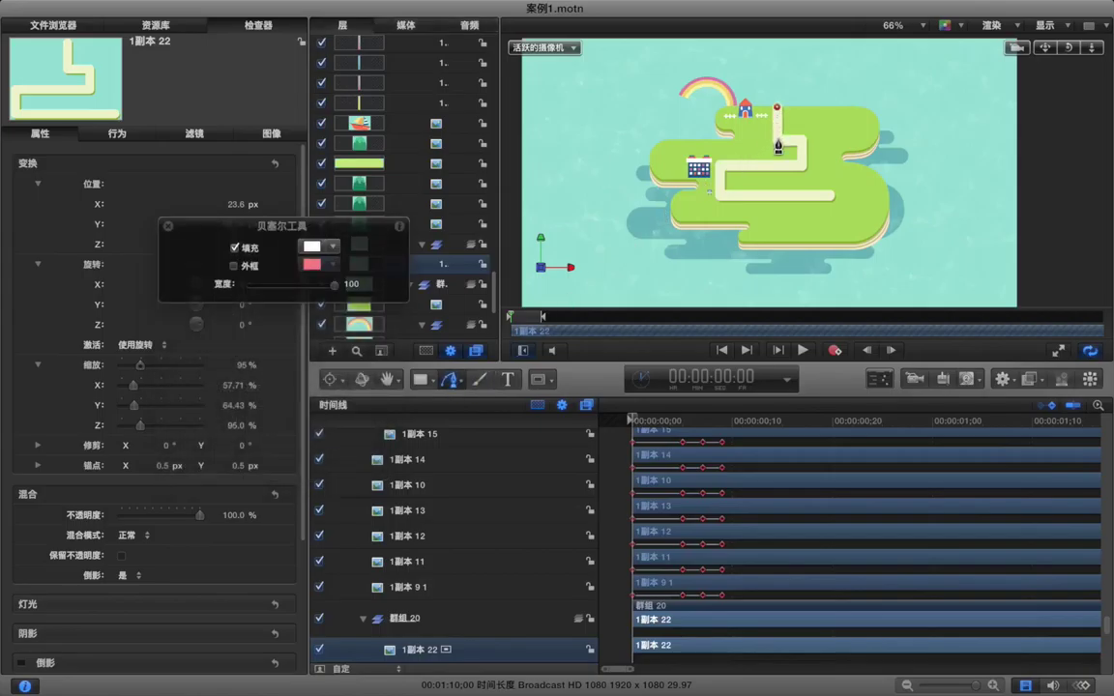
click(777, 139)
click(800, 142)
click(801, 166)
click(718, 166)
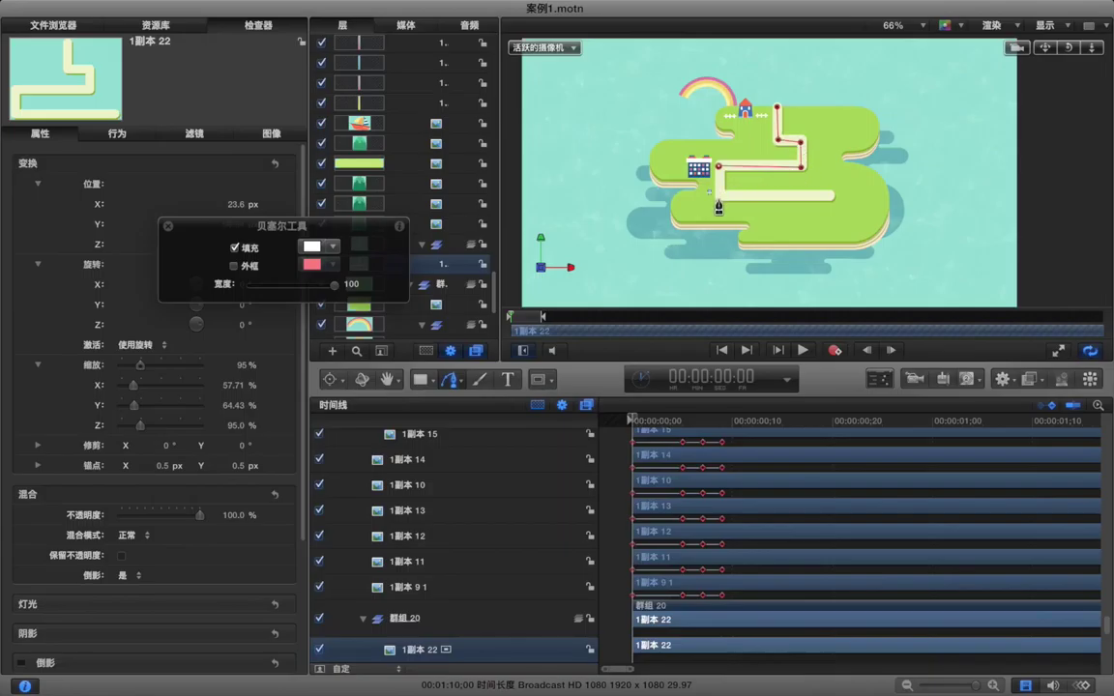
click(718, 194)
double_click(832, 197)
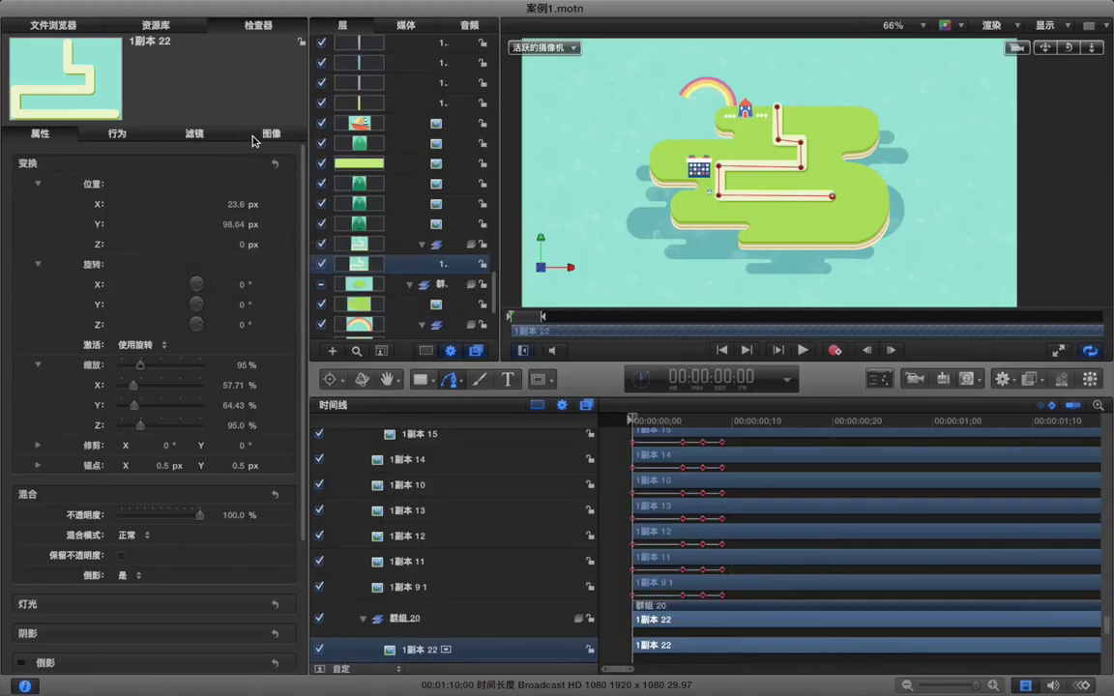
Select the new Bézier shape with the regular transform tool and move it to about X 38.15 px, Y 89.29 px over the road
click(336, 387)
click(330, 402)
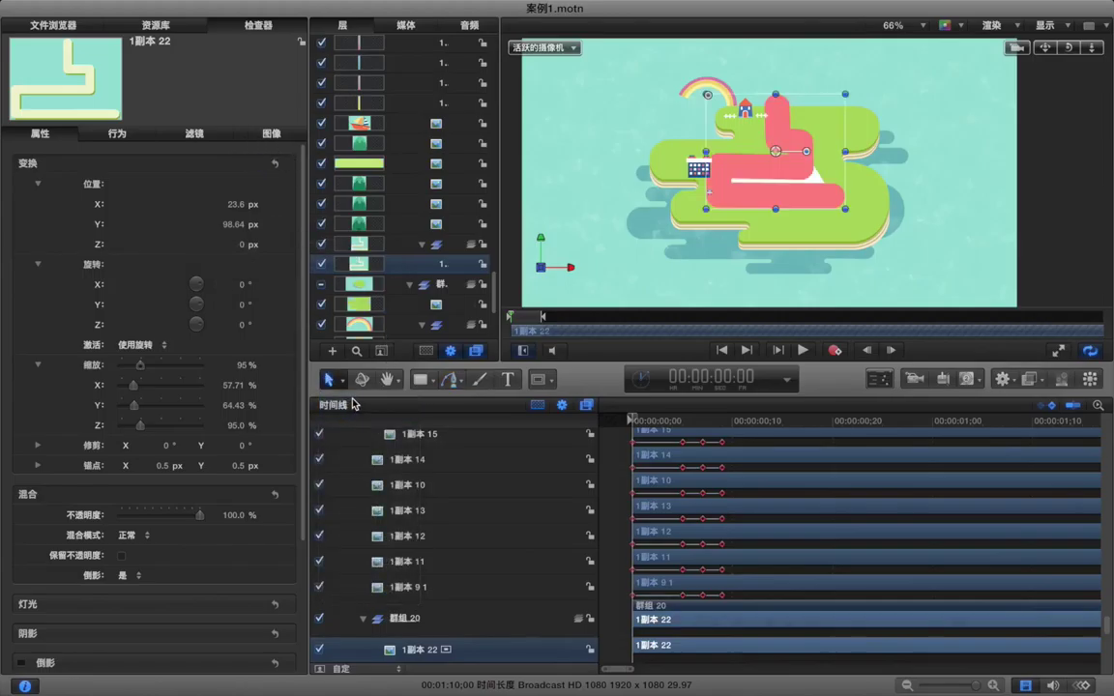
click(763, 155)
mouse_move(775, 154)
mouse_down()
mouse_move(773, 145)
mouse_move(780, 153)
mouse_up()
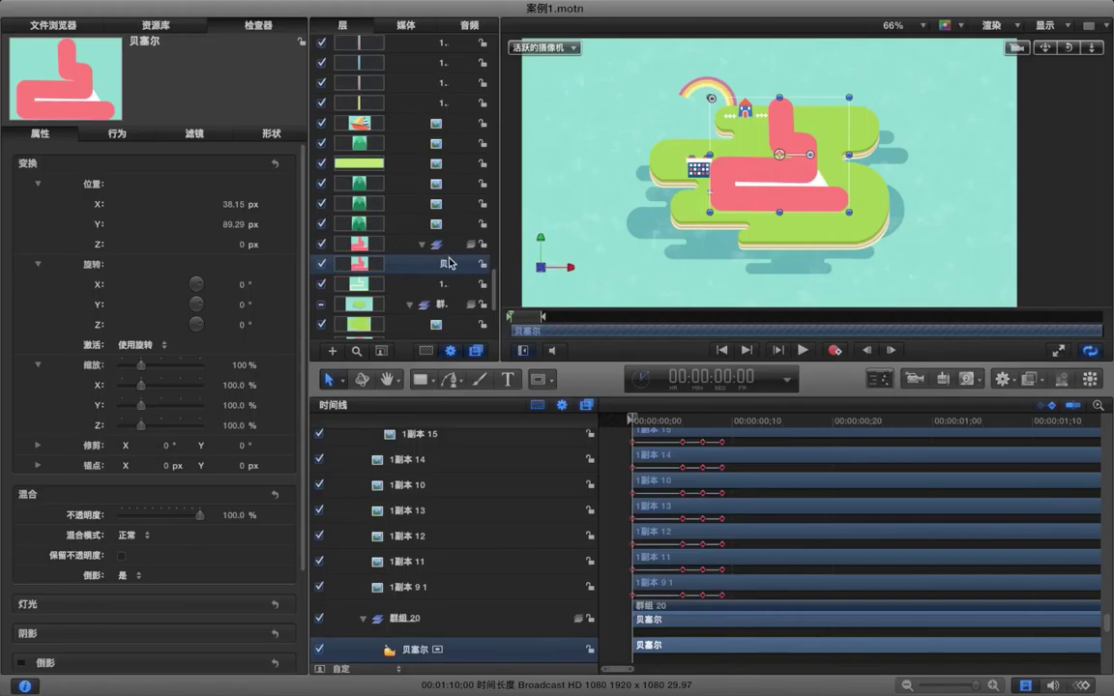
Make the Bézier shape an unfilled outline with a width of 62 and nudge it slightly to cover the road
click(256, 128)
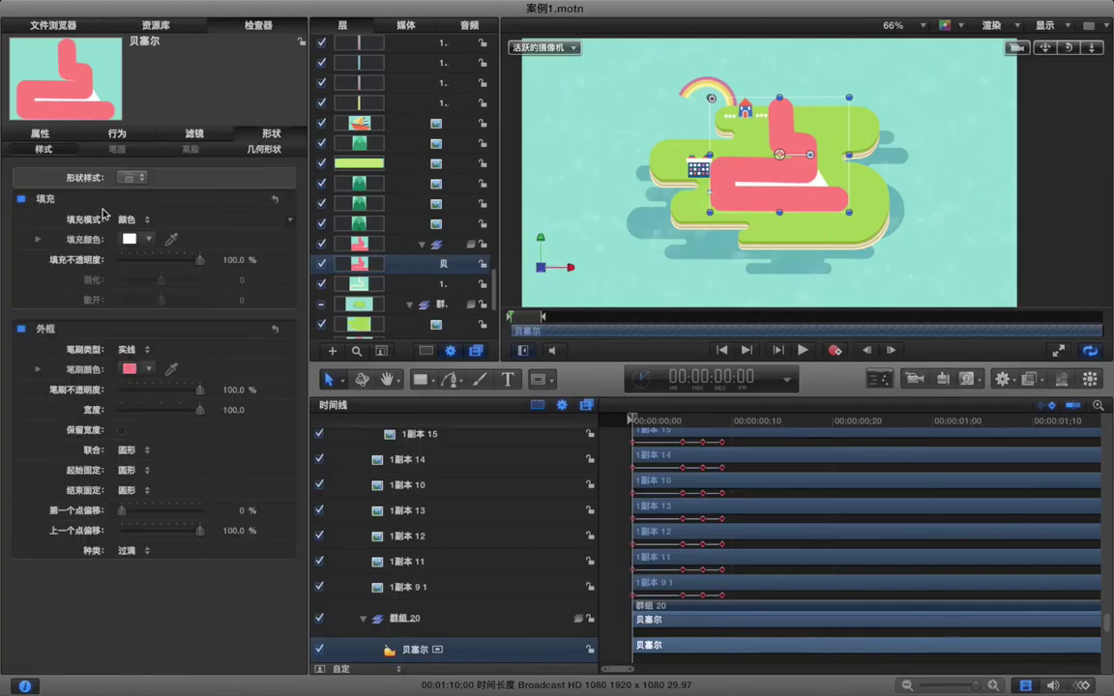
click(20, 199)
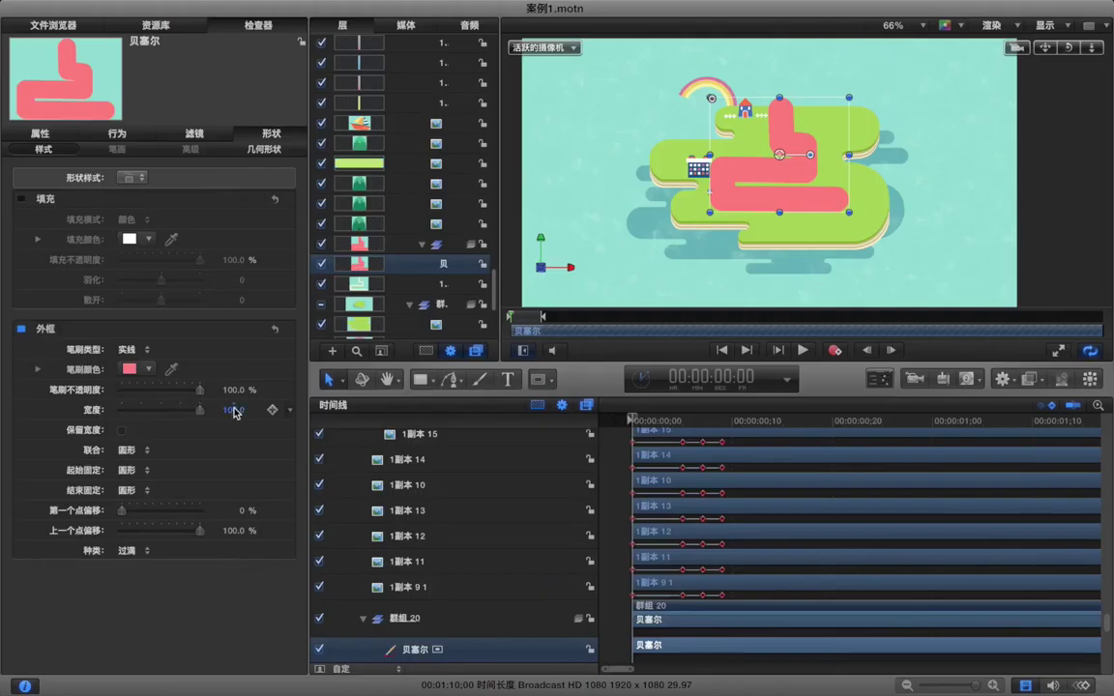
drag(198, 410, 167, 410)
text(62)
key(Return)
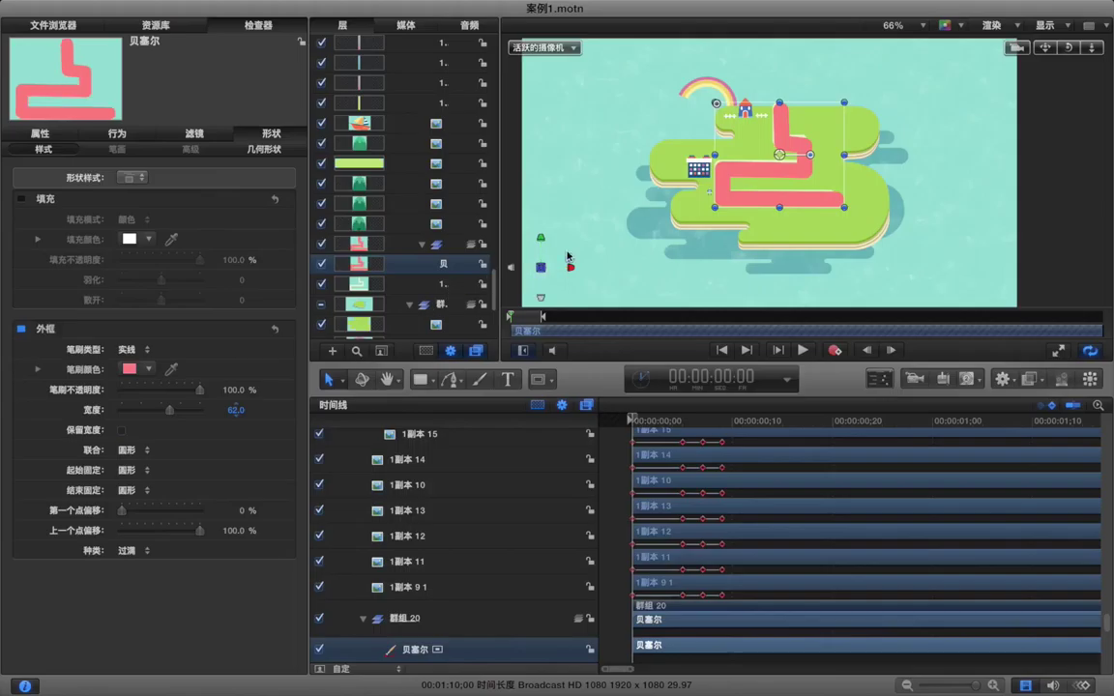
drag(778, 155, 776, 151)
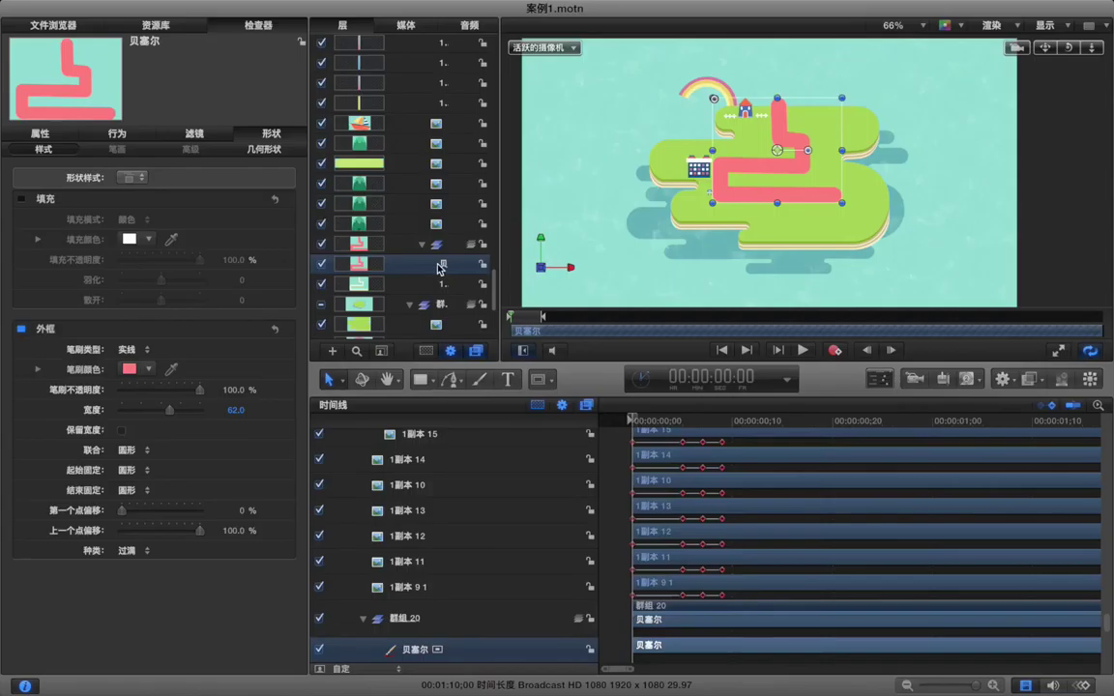
click(445, 286)
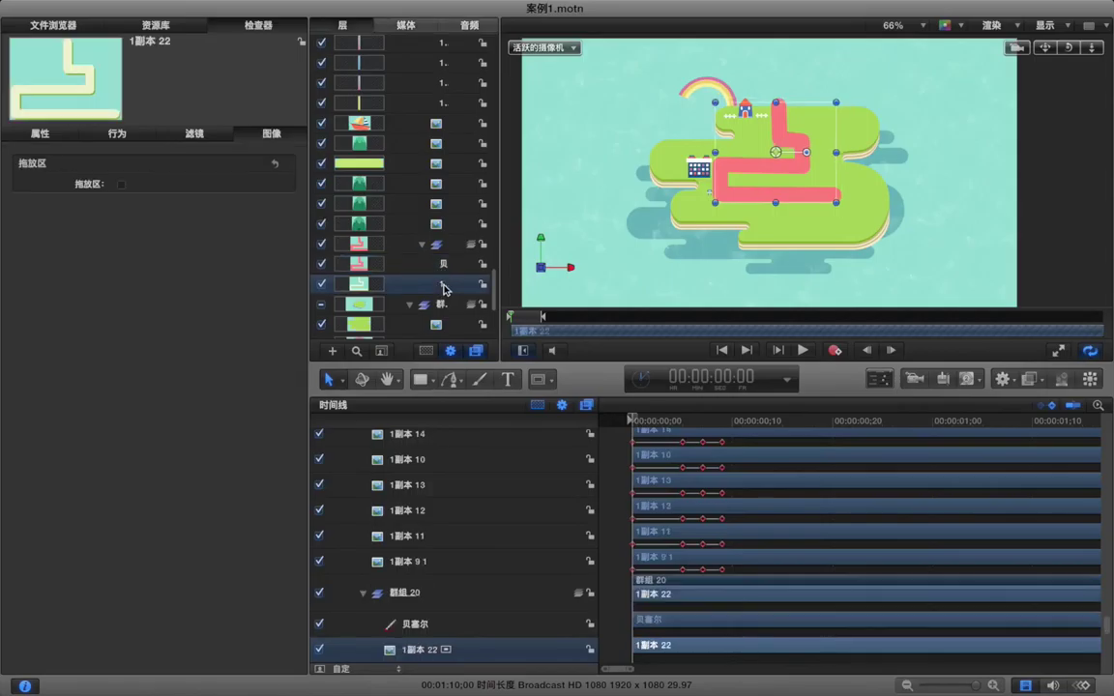
key(super+shift+m)
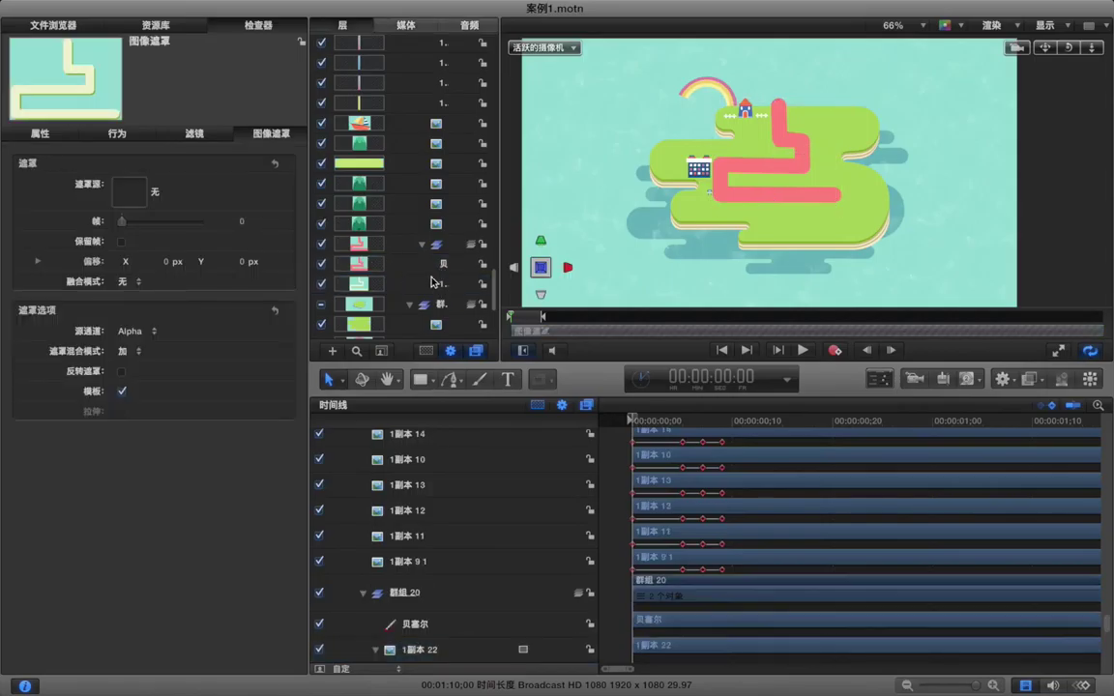
key(super+z)
scroll(457, 498, down, 1)
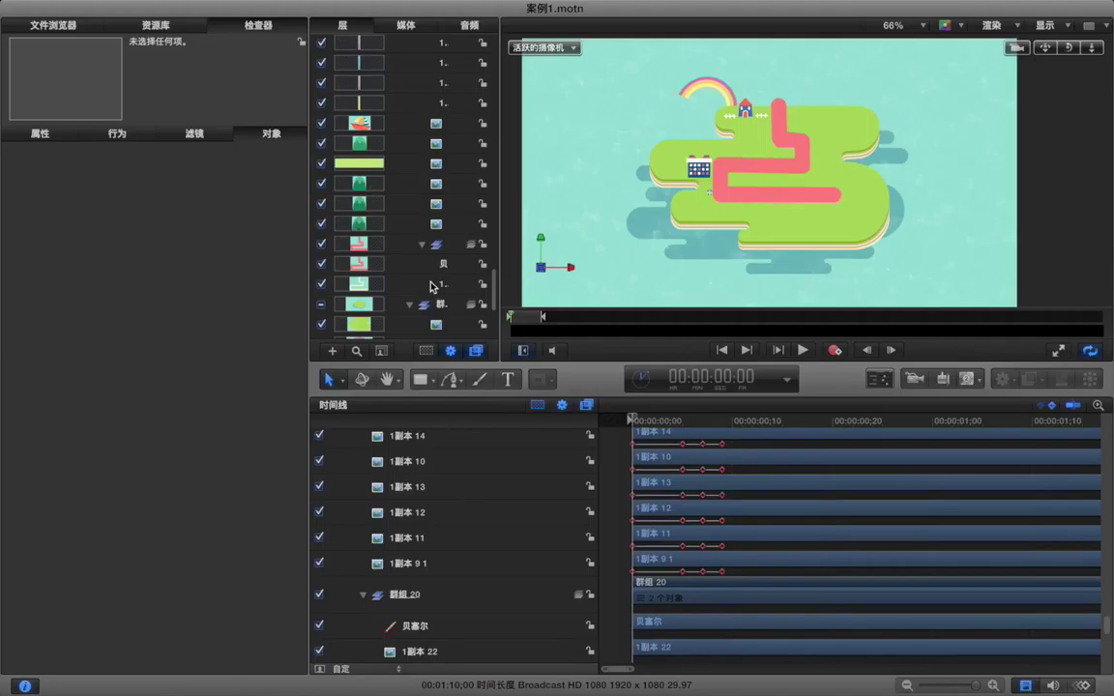
Add an image mask to the road layer 1副本 22 and use the 贝塞尔 shape as its mask source
click(445, 284)
right_click(448, 290)
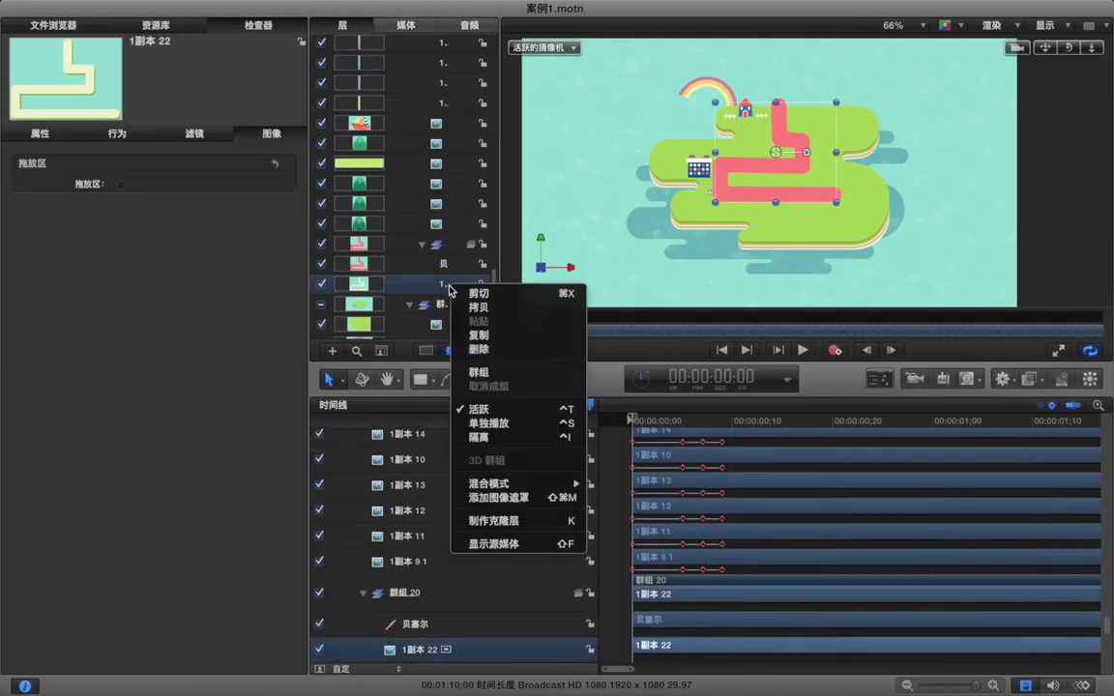
click(505, 494)
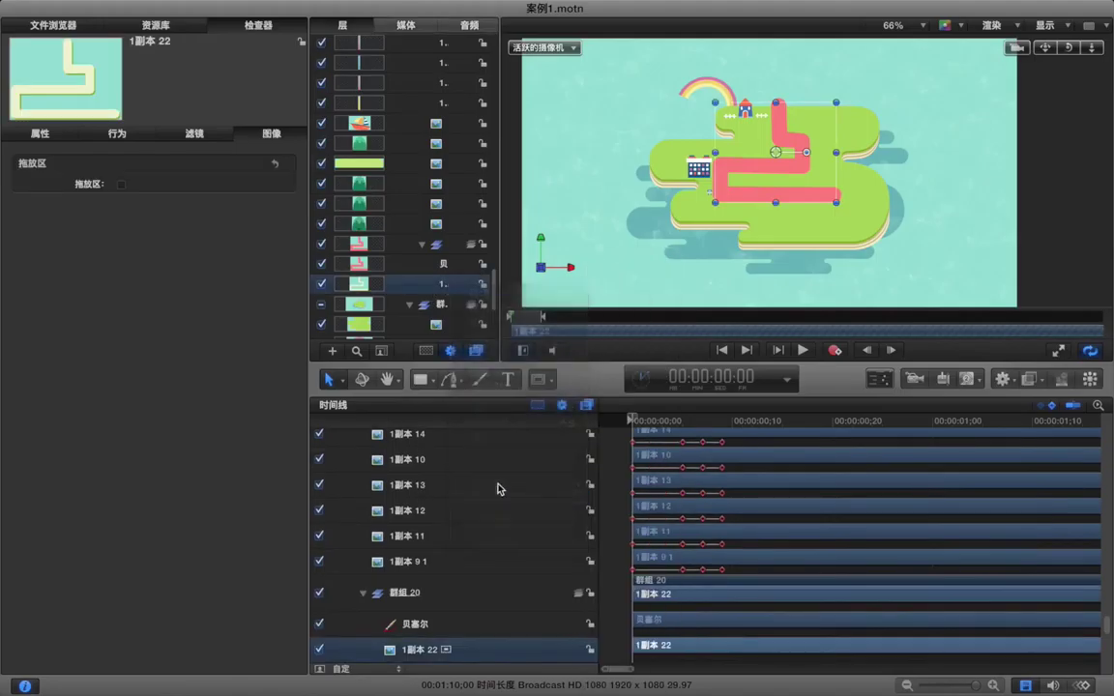
drag(444, 267, 130, 198)
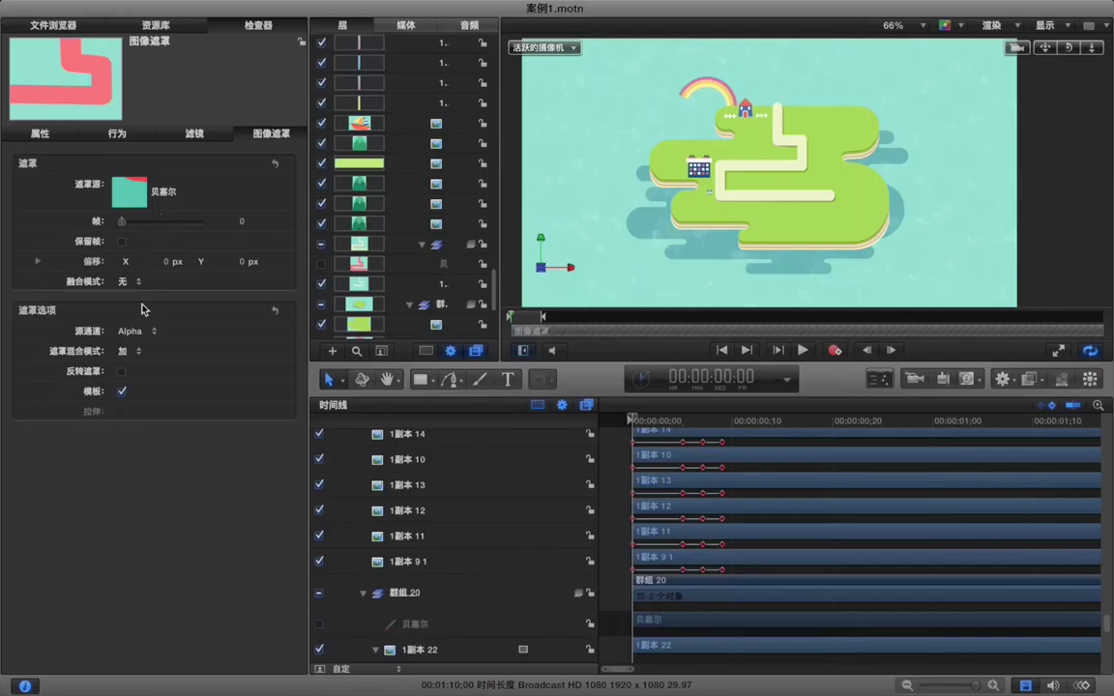
Try the subtract option (减) as the image mask's blend mode and restore add (加)
click(124, 351)
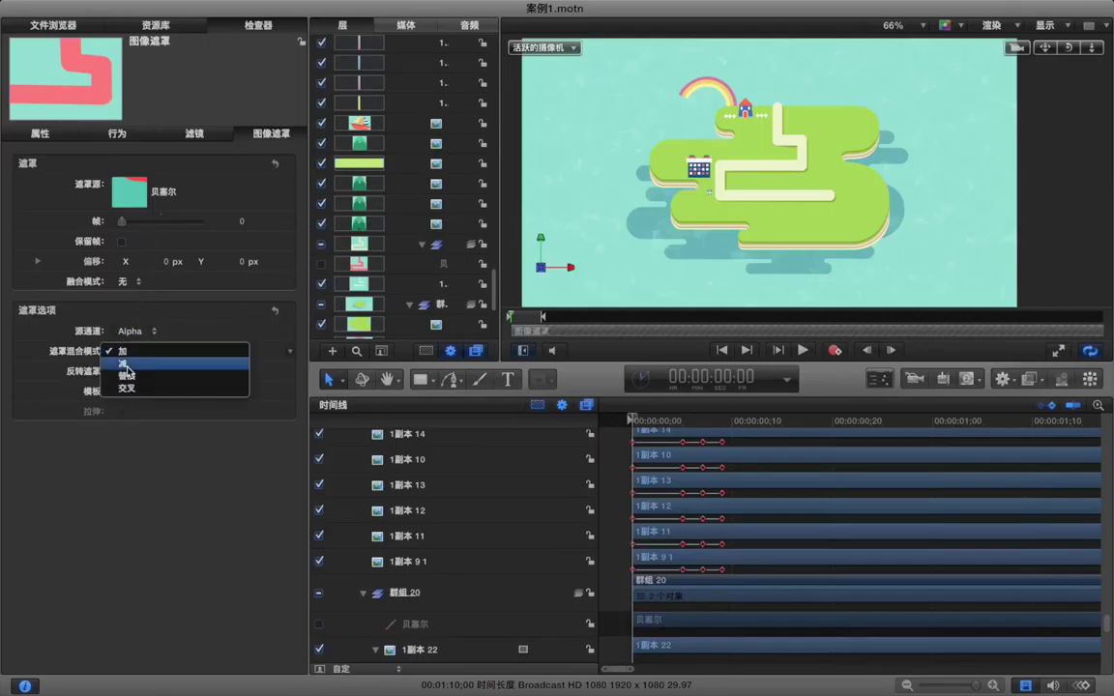
click(125, 366)
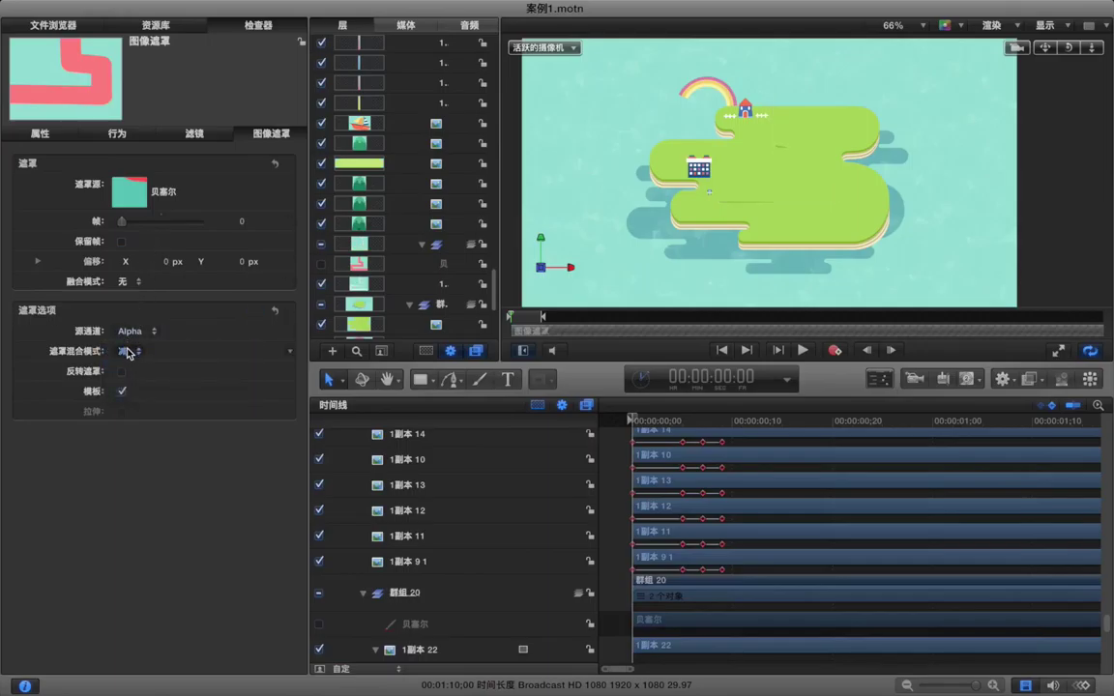
click(122, 351)
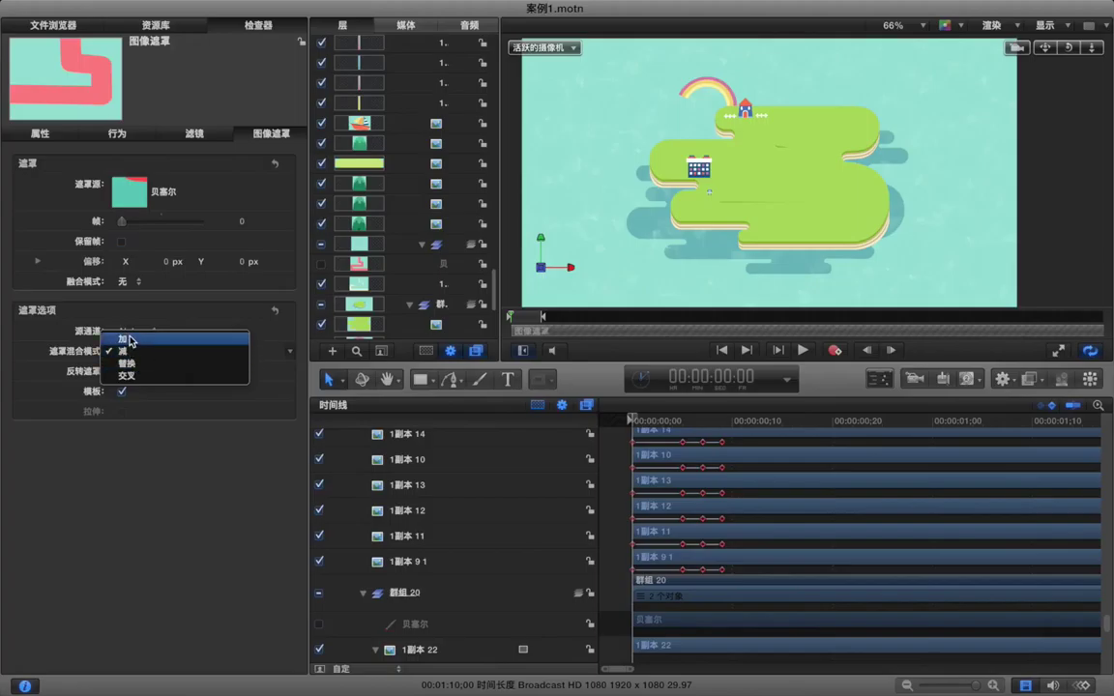
click(123, 338)
Apply the 绘制外框 shape behavior from the library to the 贝塞尔 shape
click(448, 266)
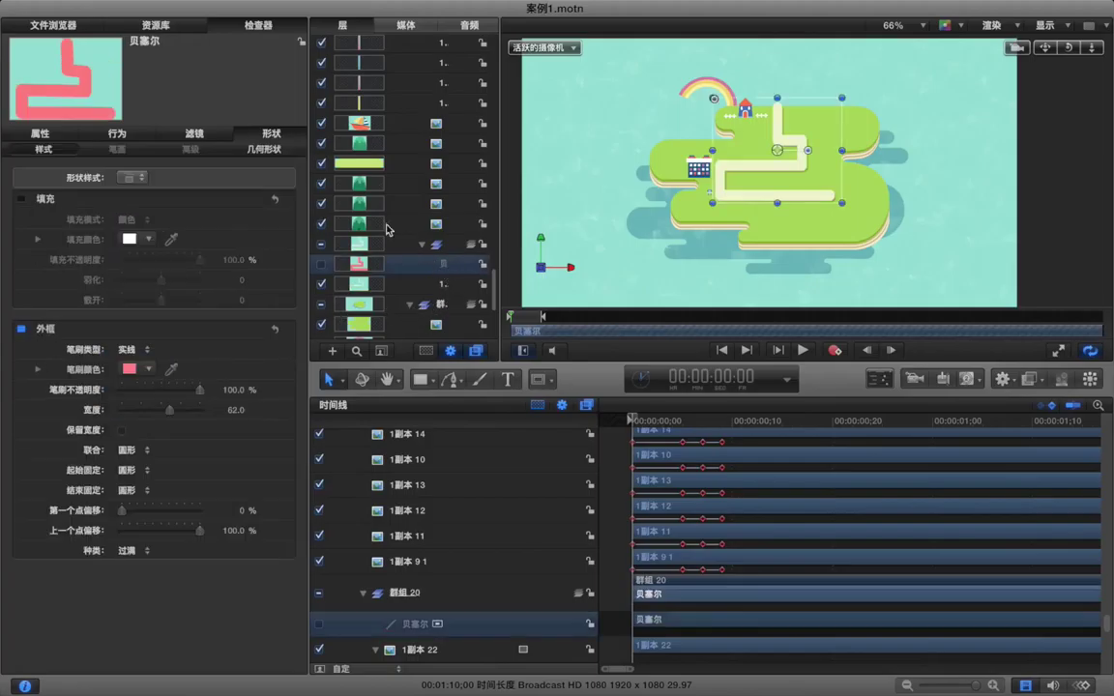
click(164, 27)
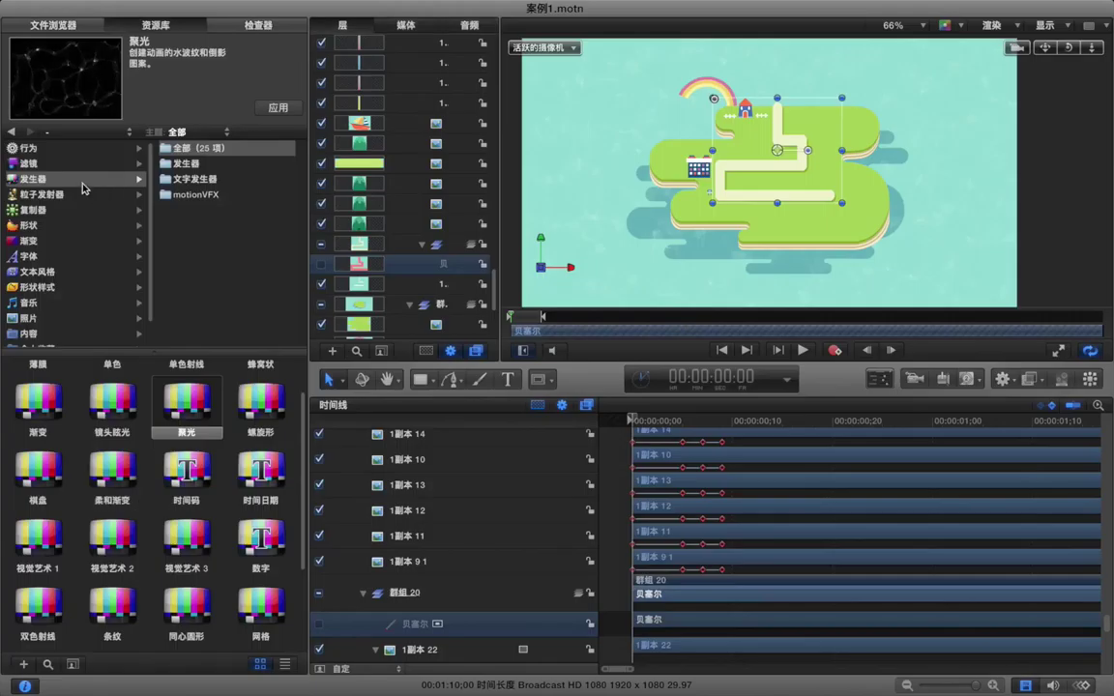
click(56, 152)
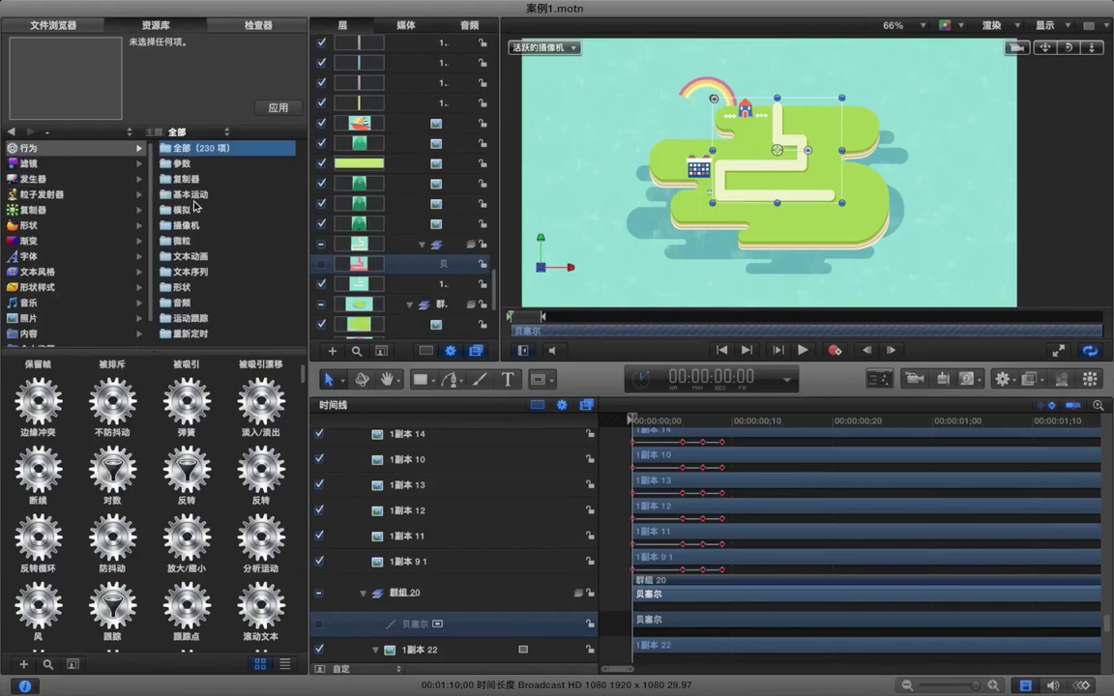
click(198, 289)
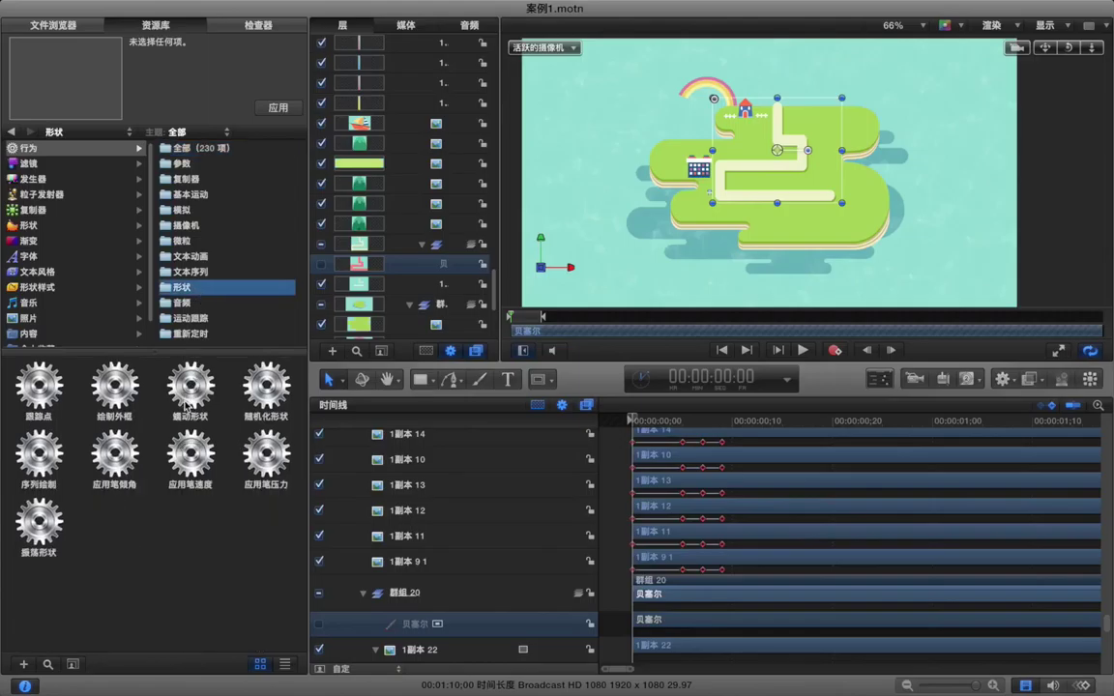
drag(117, 387, 447, 265)
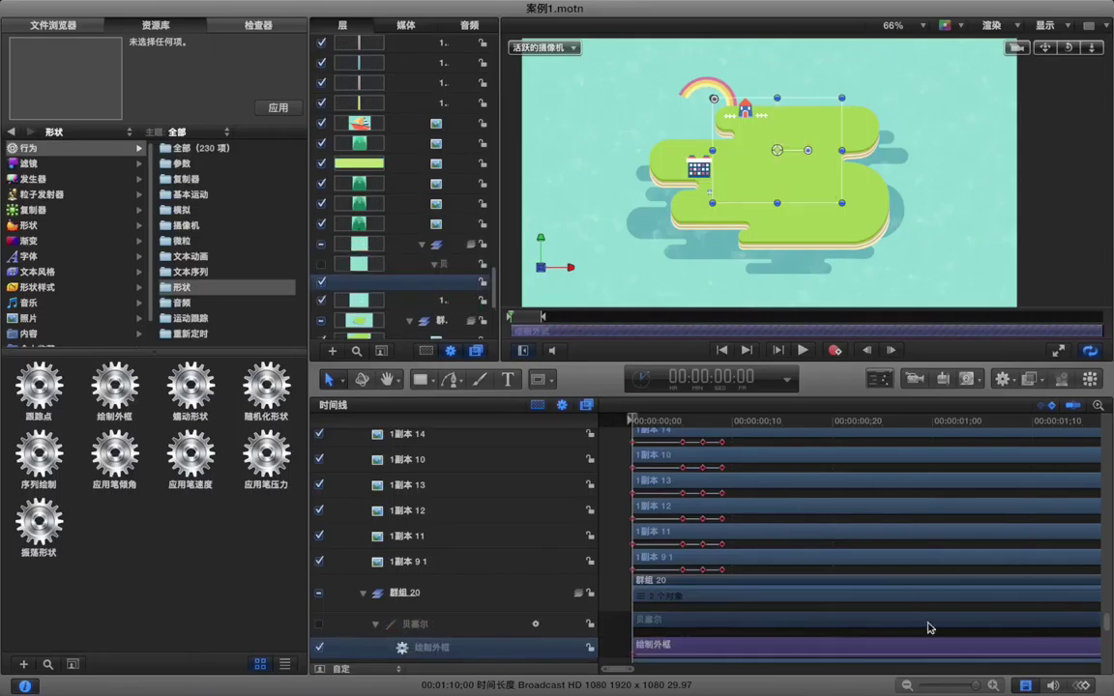
Shorten the 绘制外框 behavior in the timeline so that it ends just before the one-second mark
drag(970, 687, 921, 689)
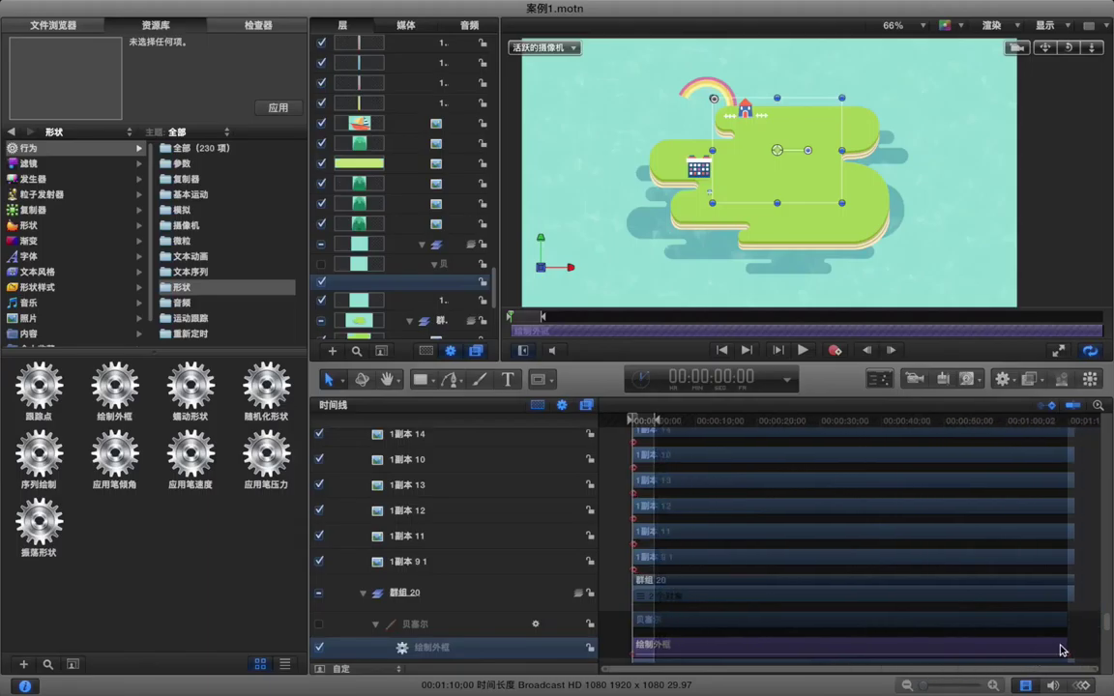
drag(1065, 647, 655, 648)
drag(925, 686, 972, 686)
drag(921, 646, 703, 647)
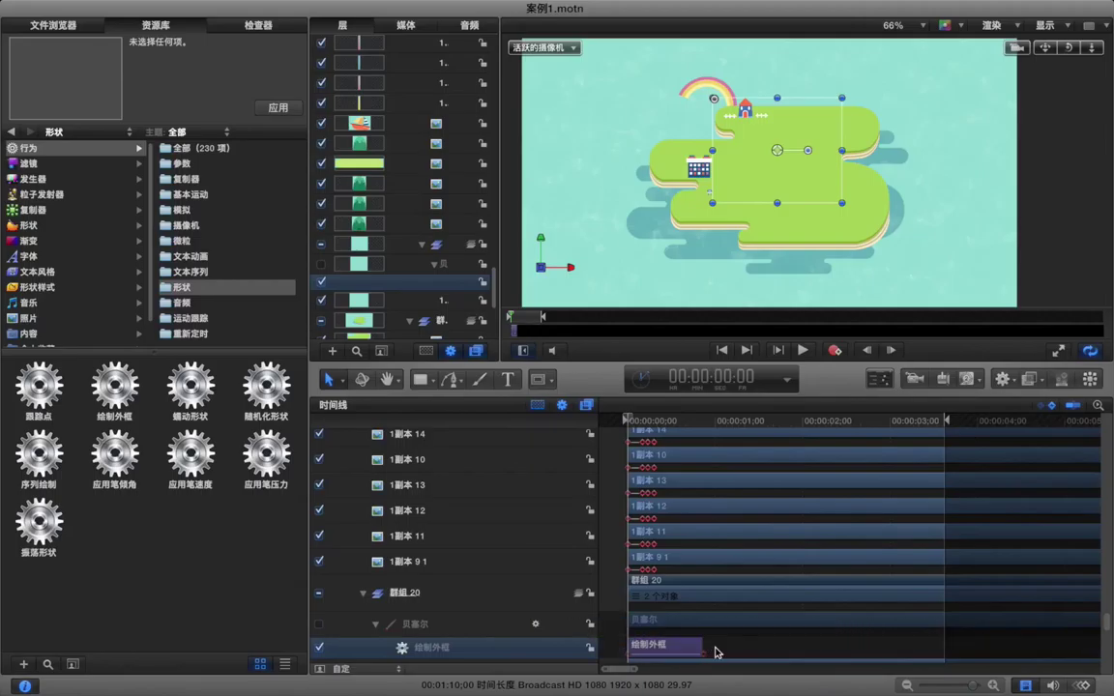
click(715, 652)
Play the animation from frame 0 to check how the road draws on
drag(663, 420, 609, 421)
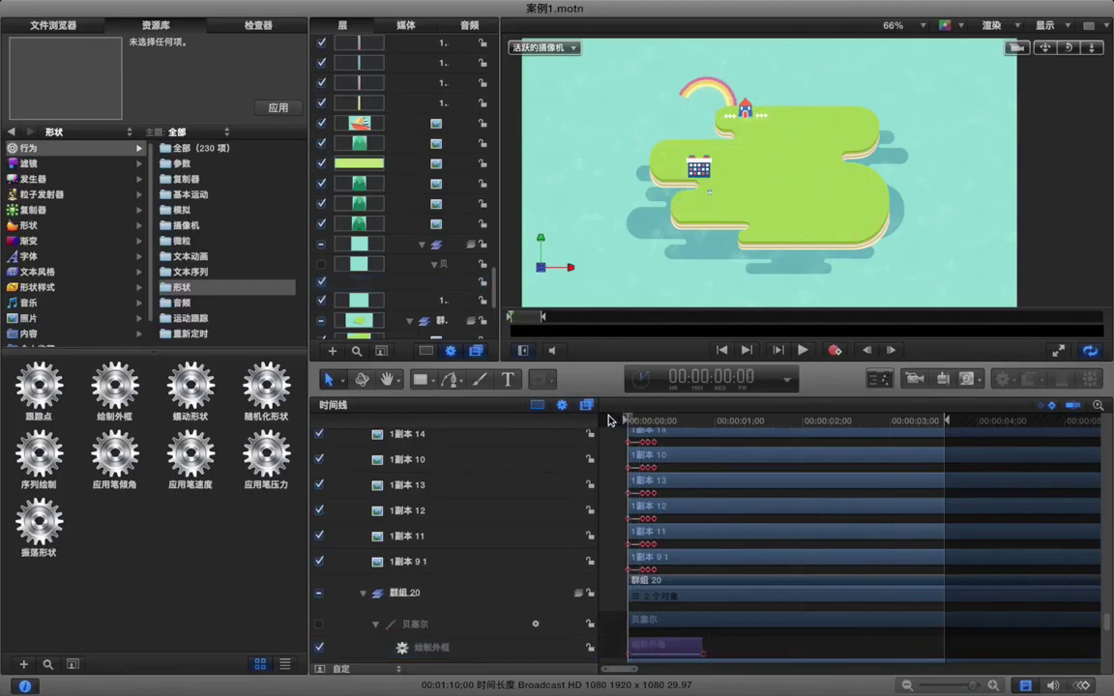
key(space)
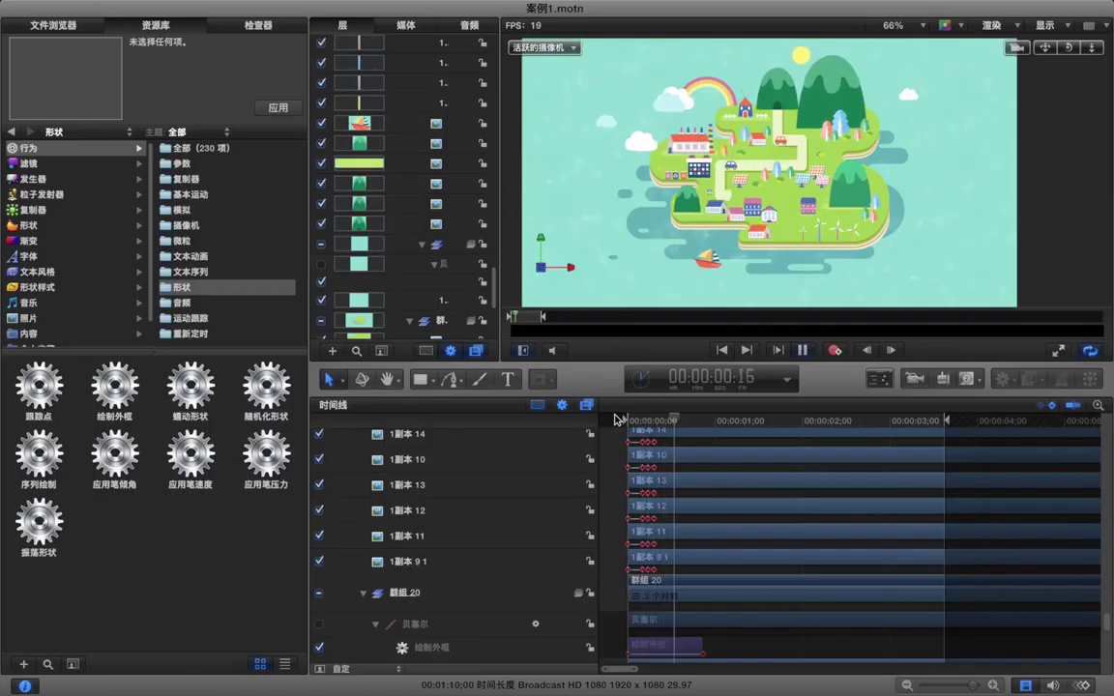
key(space)
Trim the end of the 绘制外框 behavior to about frame 9 and replay the opening frames
click(653, 422)
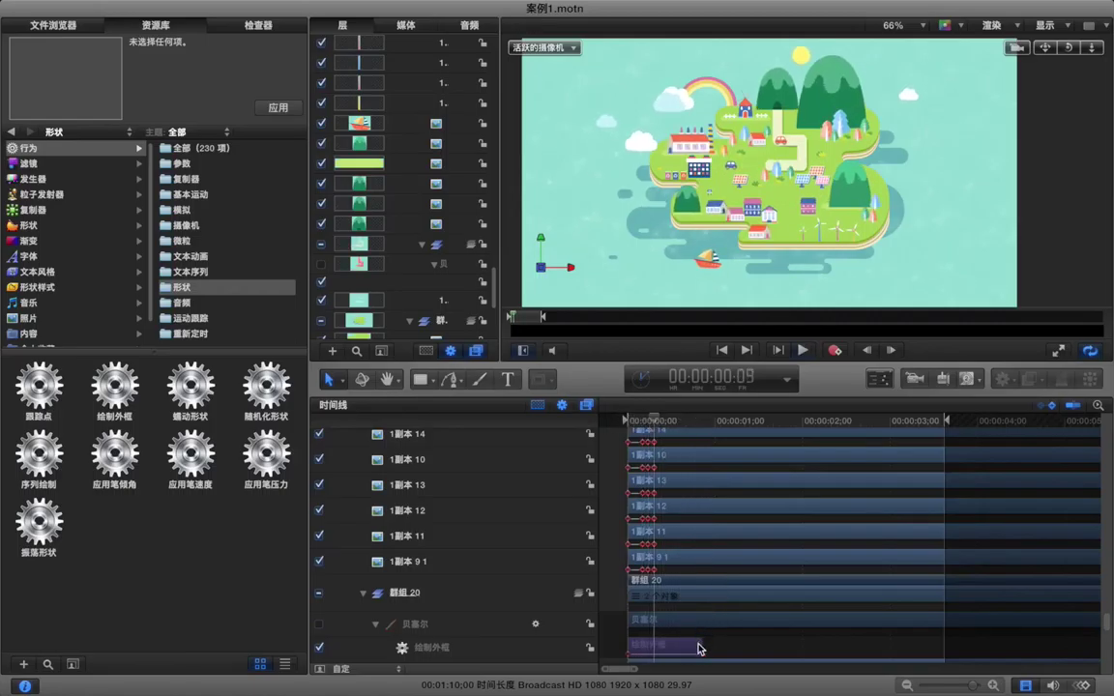
drag(701, 643, 655, 643)
key(Home)
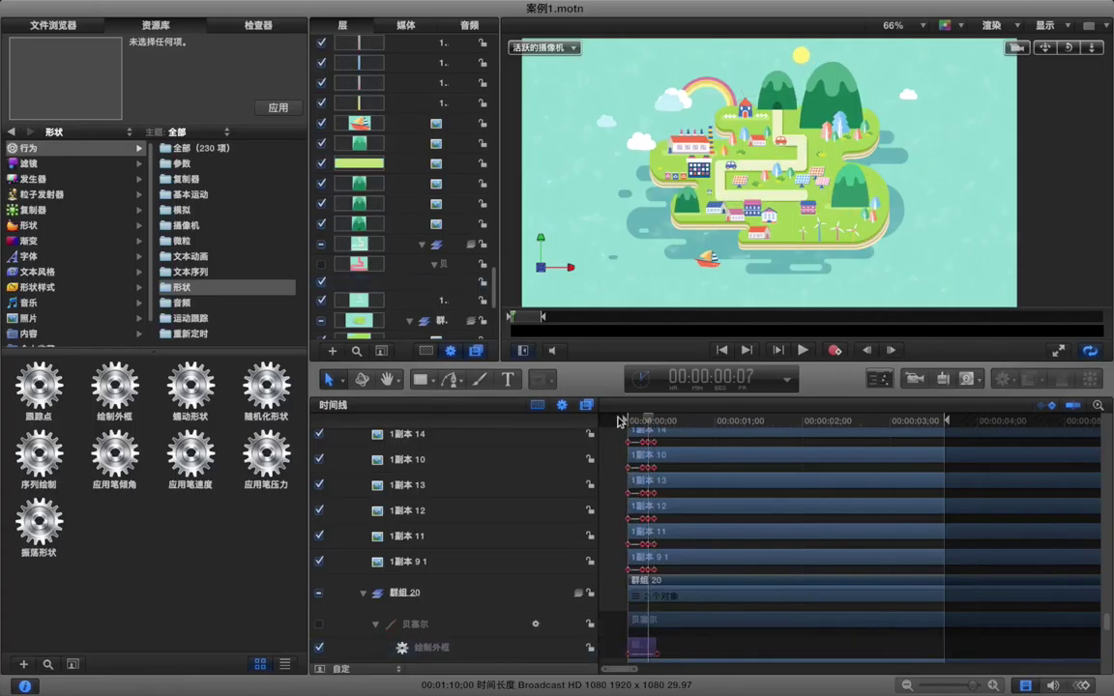
key(space)
click(647, 421)
drag(646, 421, 622, 424)
key(space)
key(space)
key(space)
Fine-tune the end of the 绘制外框 behavior in the timeline and set its speed to 减速
drag(653, 643, 647, 648)
click(261, 29)
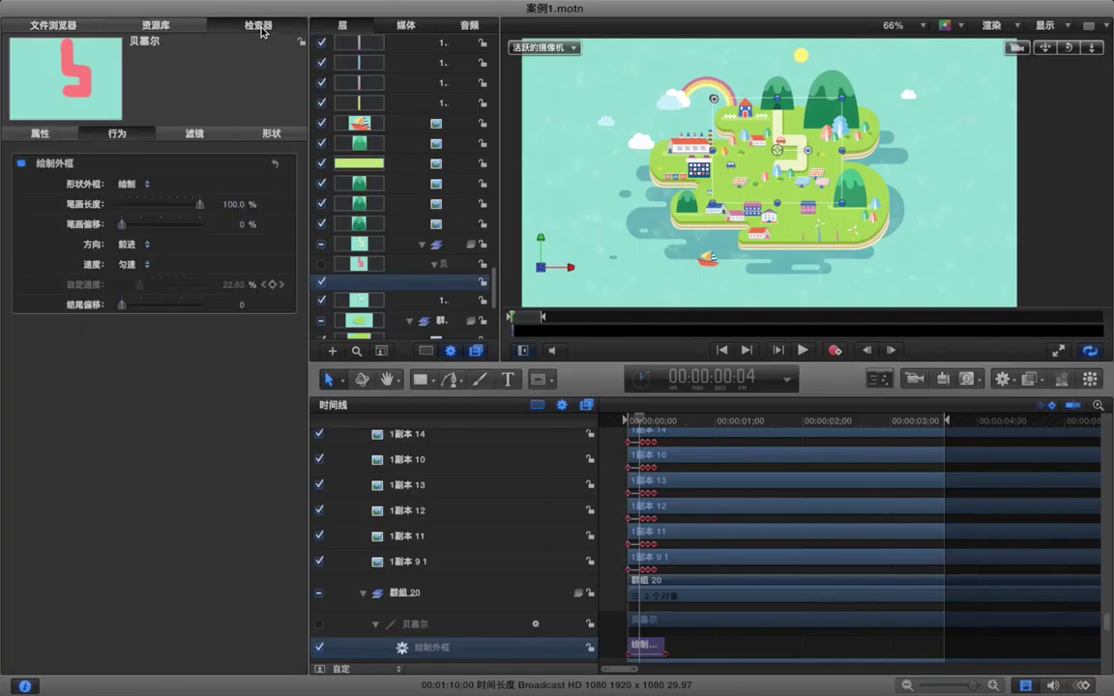
click(140, 264)
click(152, 301)
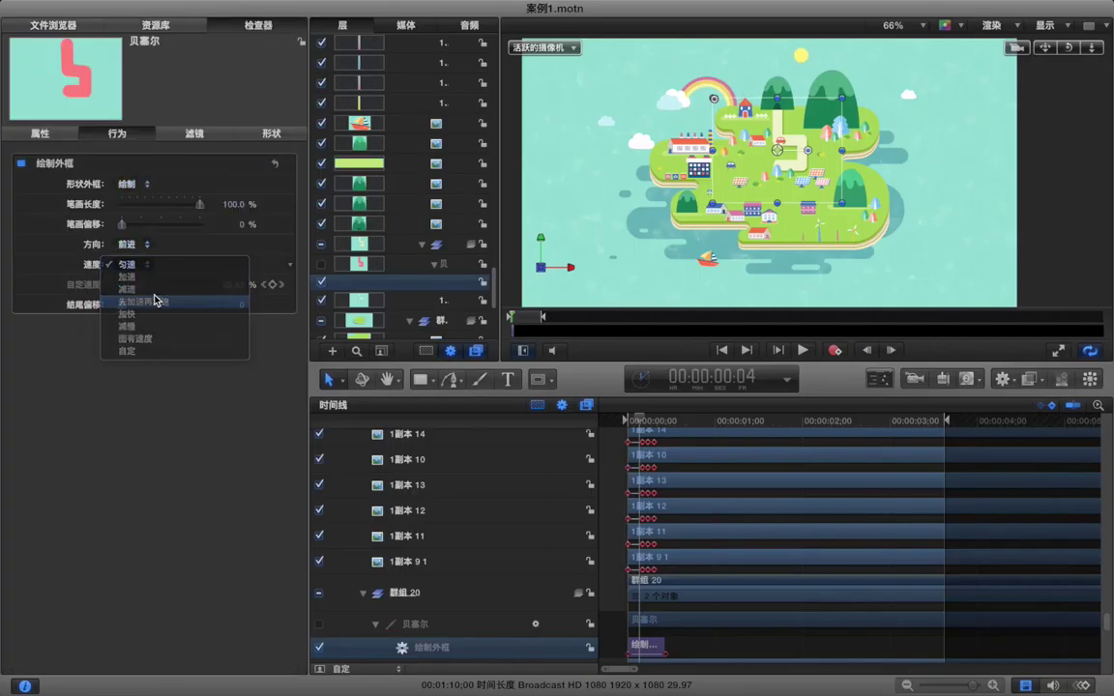
click(149, 263)
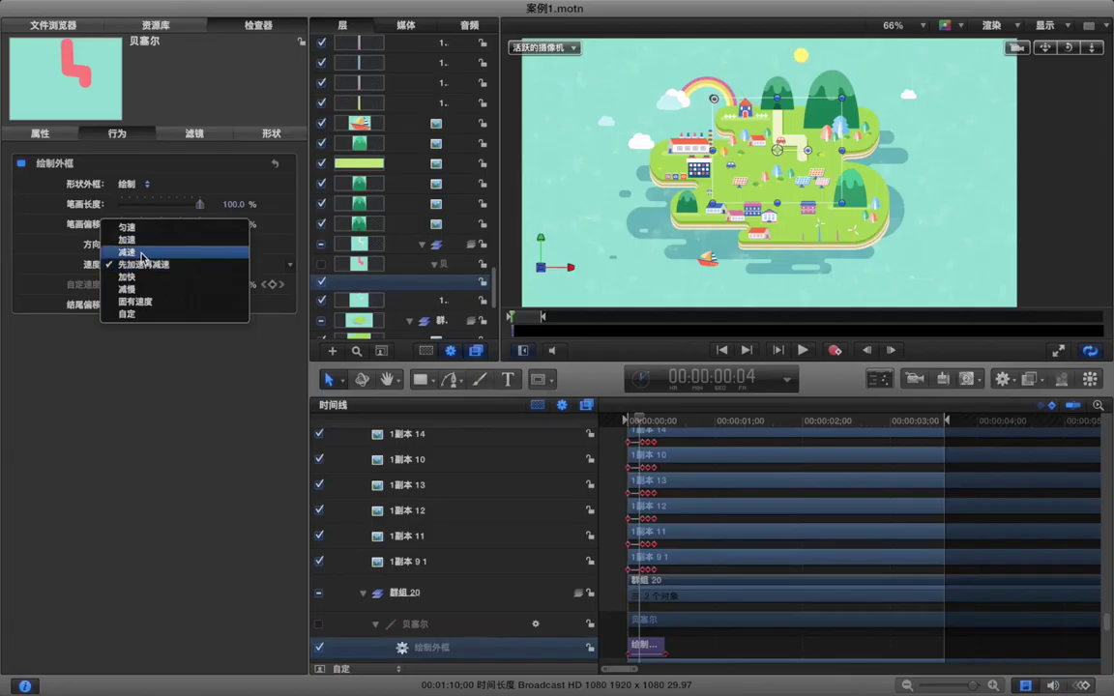
click(141, 255)
Scrub through the road animation and set the play range to end at frame 21
click(684, 648)
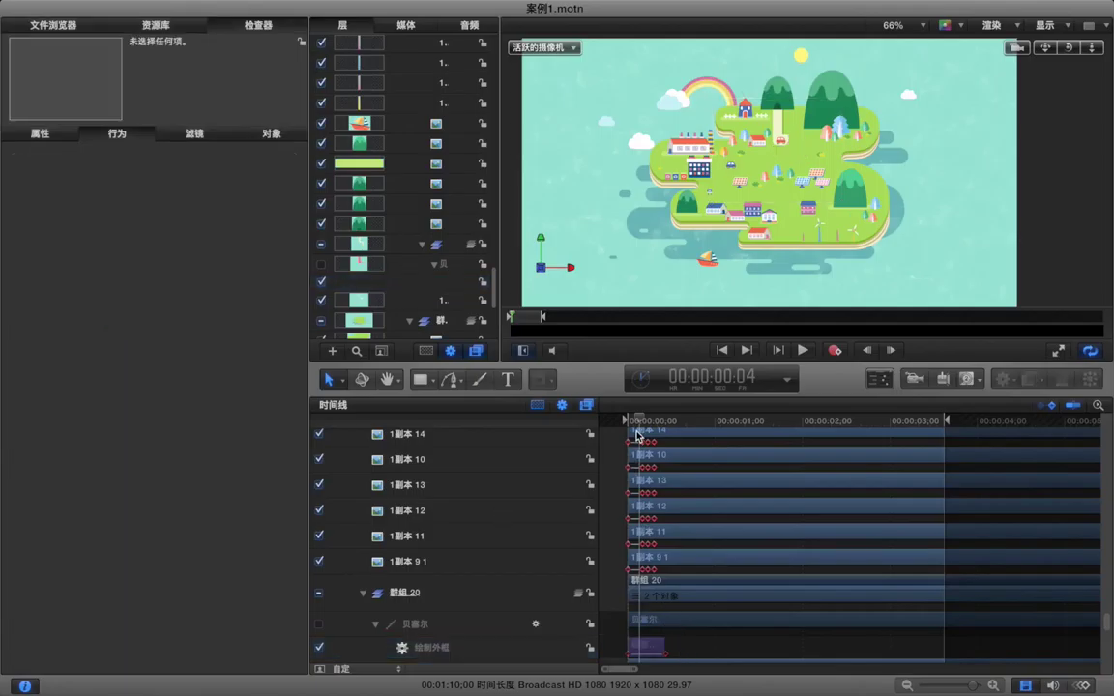
drag(631, 420, 603, 421)
drag(677, 423, 688, 422)
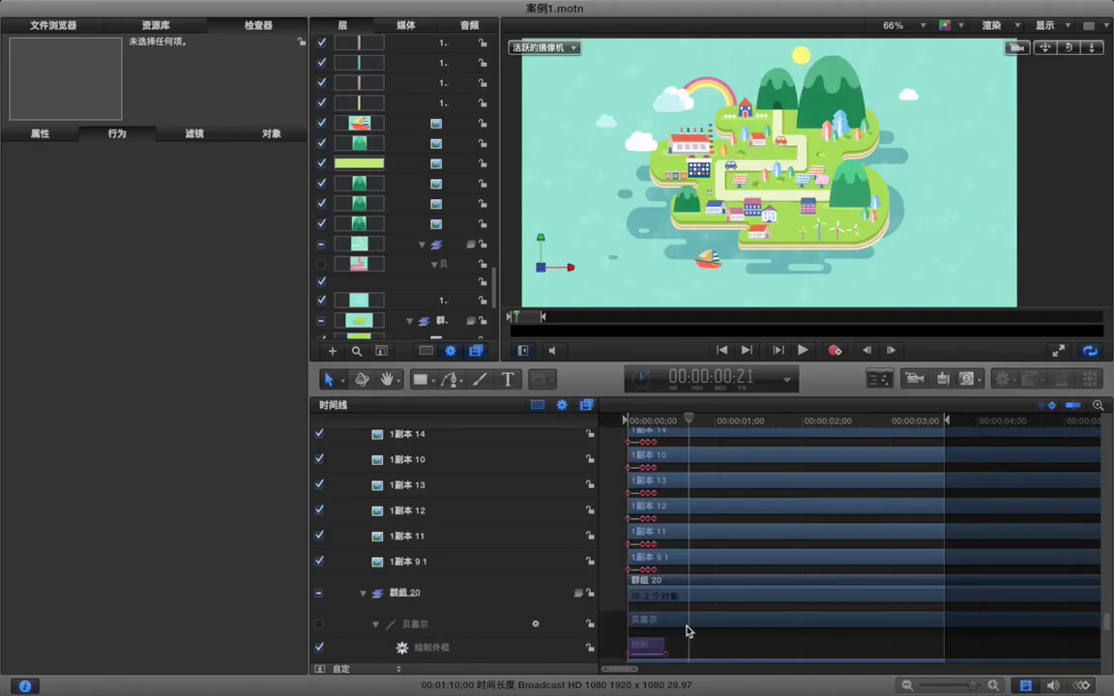
key(alt+super+o)
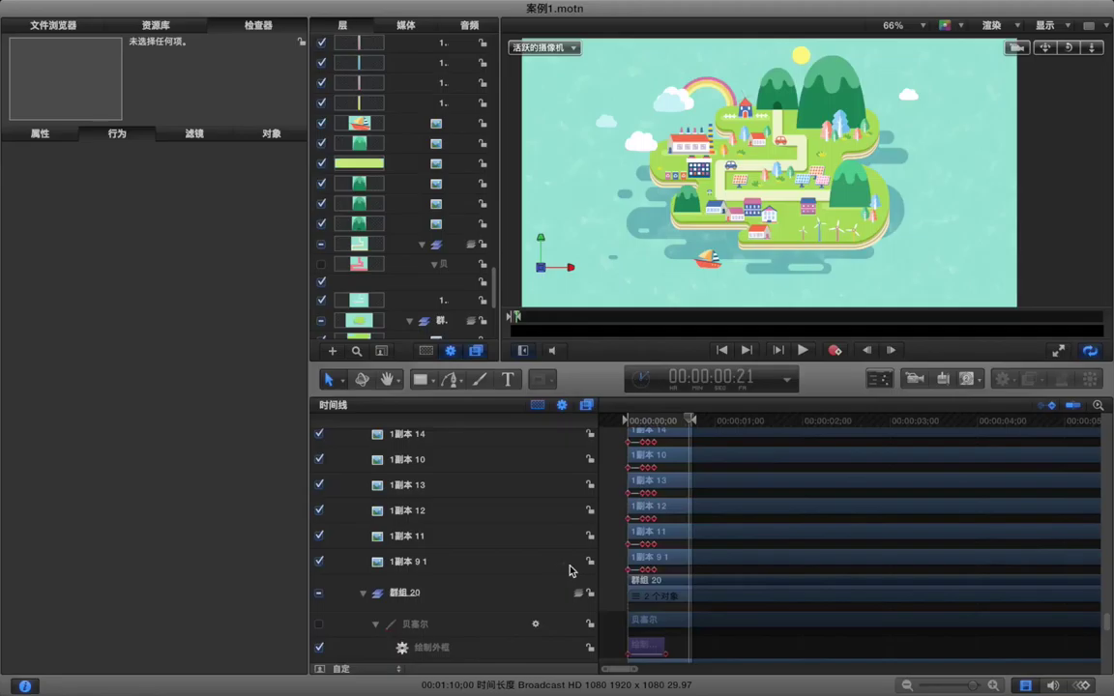
Trim all objects in the project to end at frame 21 and replay the result
key(super+a)
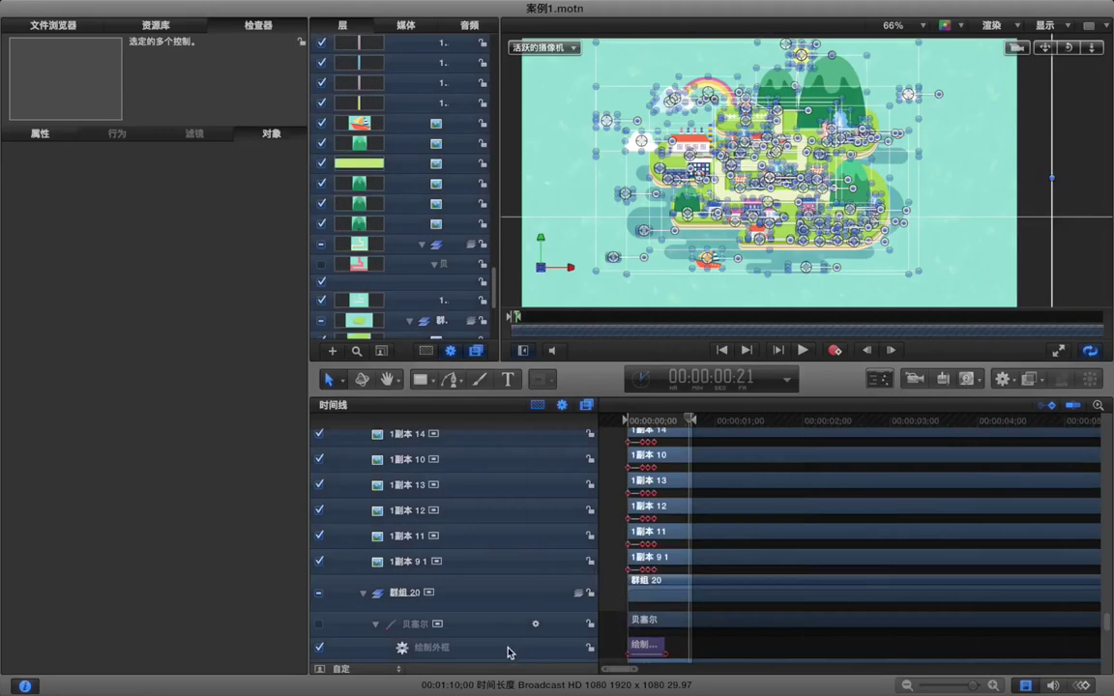
scroll(617, 639, down, 5)
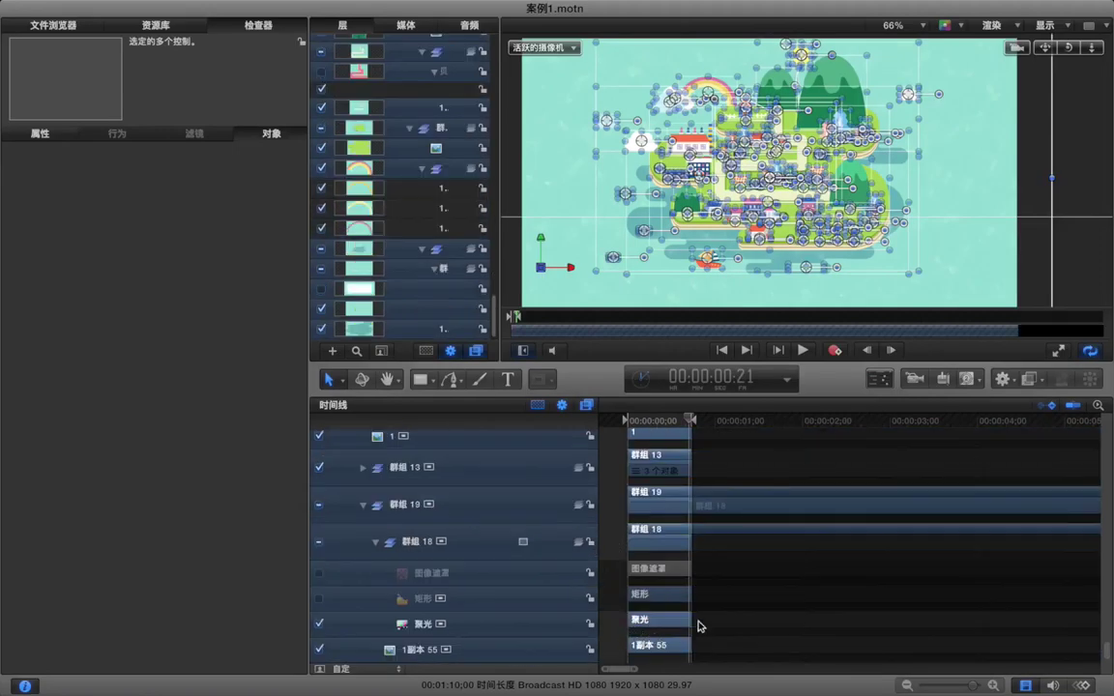
key(o)
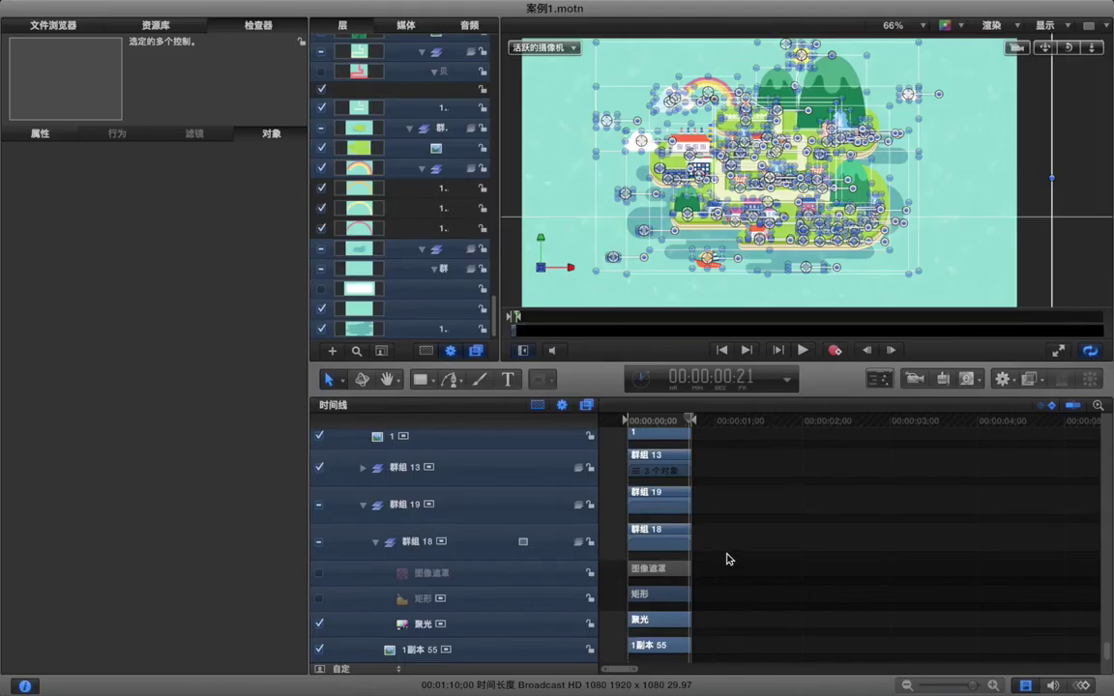
click(728, 544)
key(space)
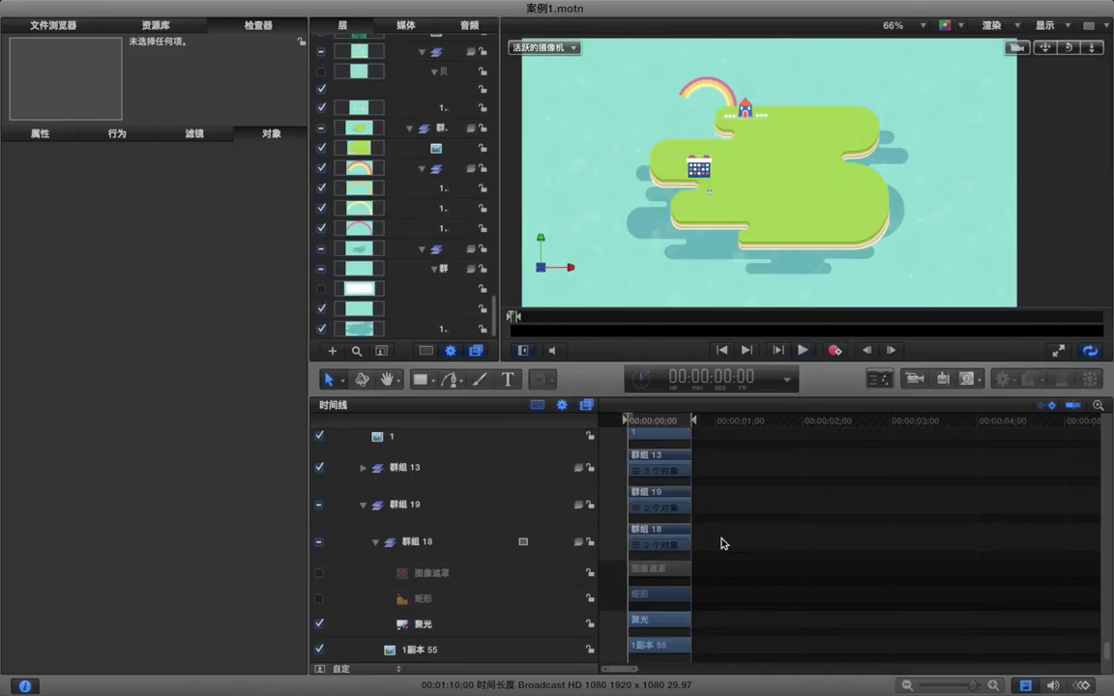
key(space)
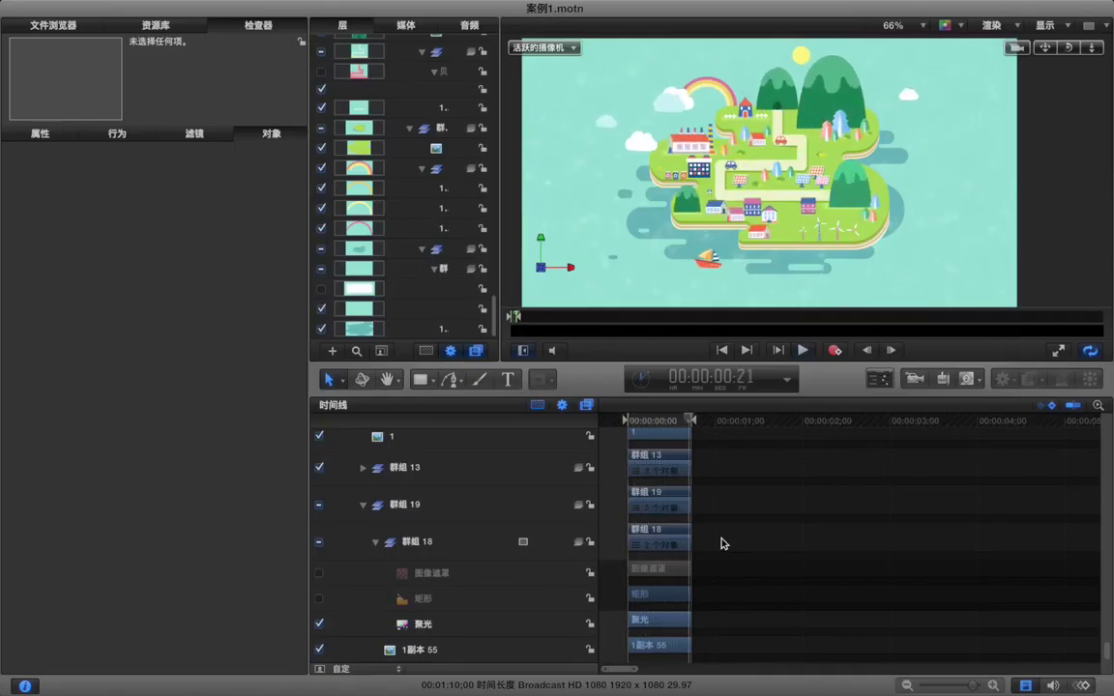
Shorten the end of the 绘制外框 behavior slightly in the timeline and deselect it
scroll(720, 543, up, 5)
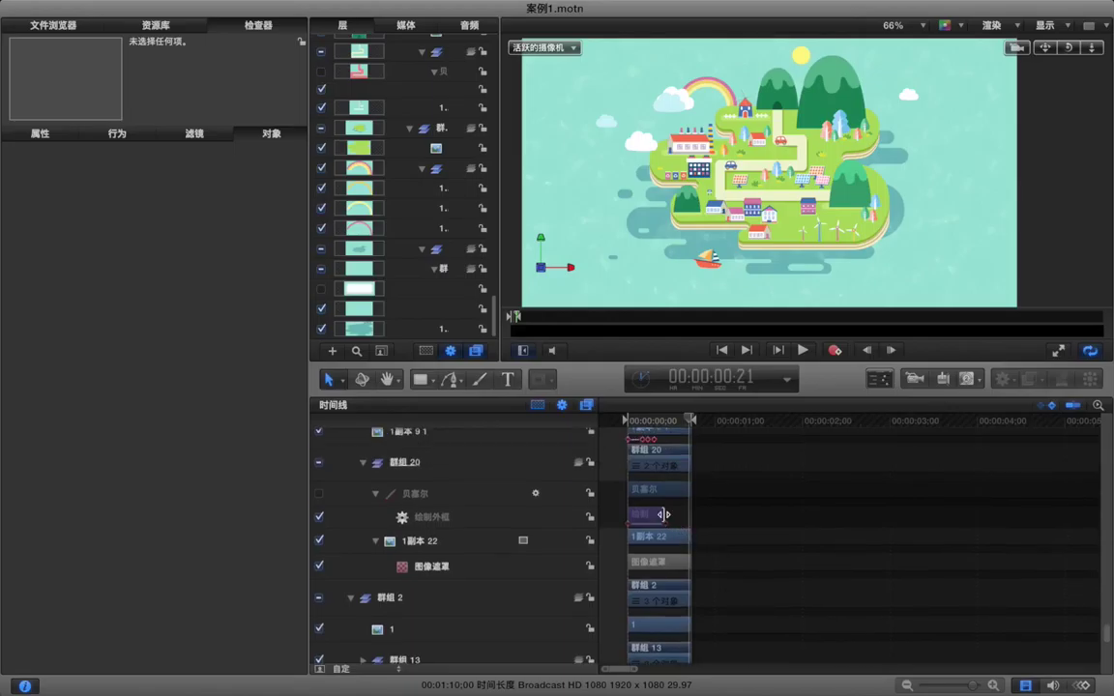
drag(662, 513, 662, 514)
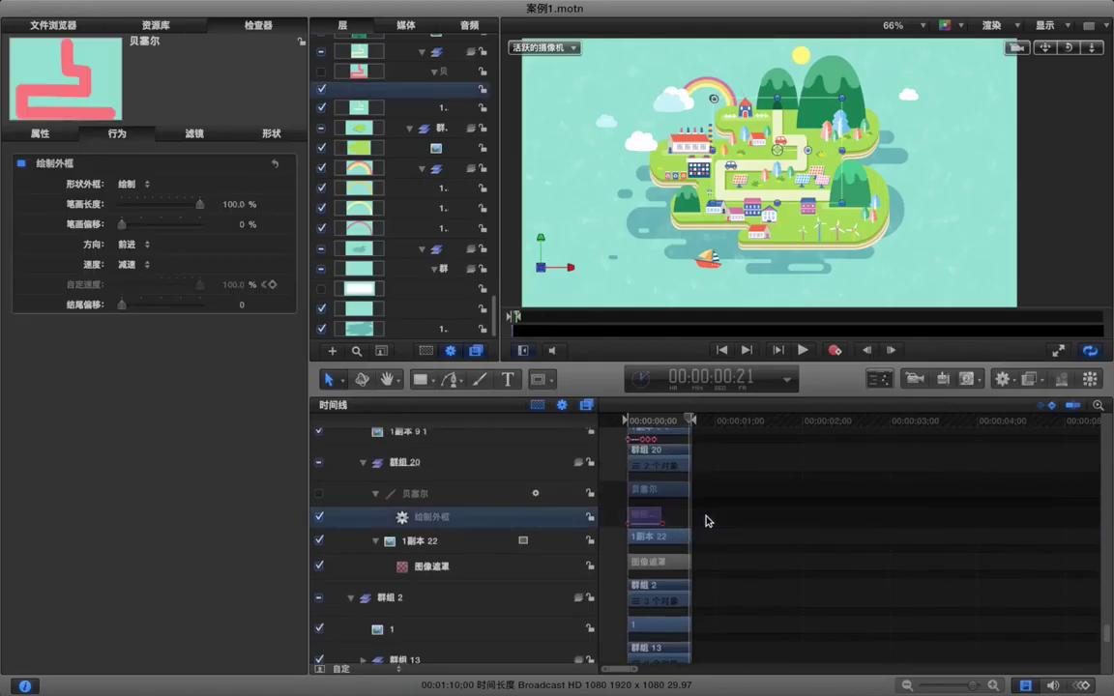
click(727, 528)
scroll(728, 528, down, 5)
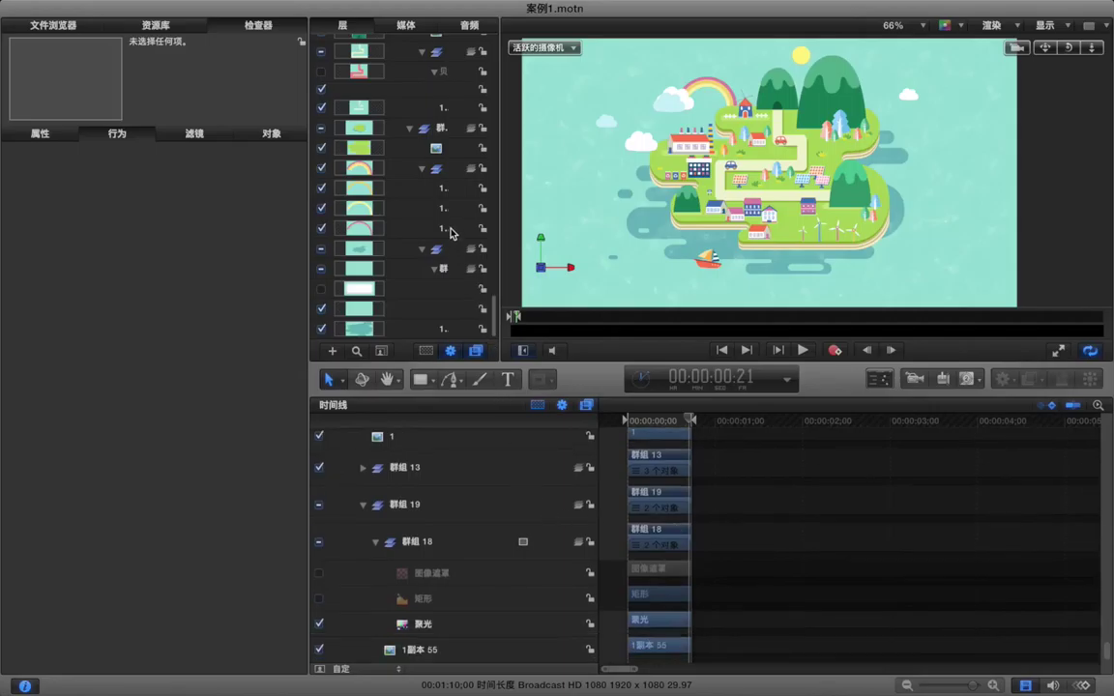
At frame 0, draw a rectangle mask about 771 × 440 px around the pink rainbow stripe, 1副本 43
drag(650, 423, 597, 423)
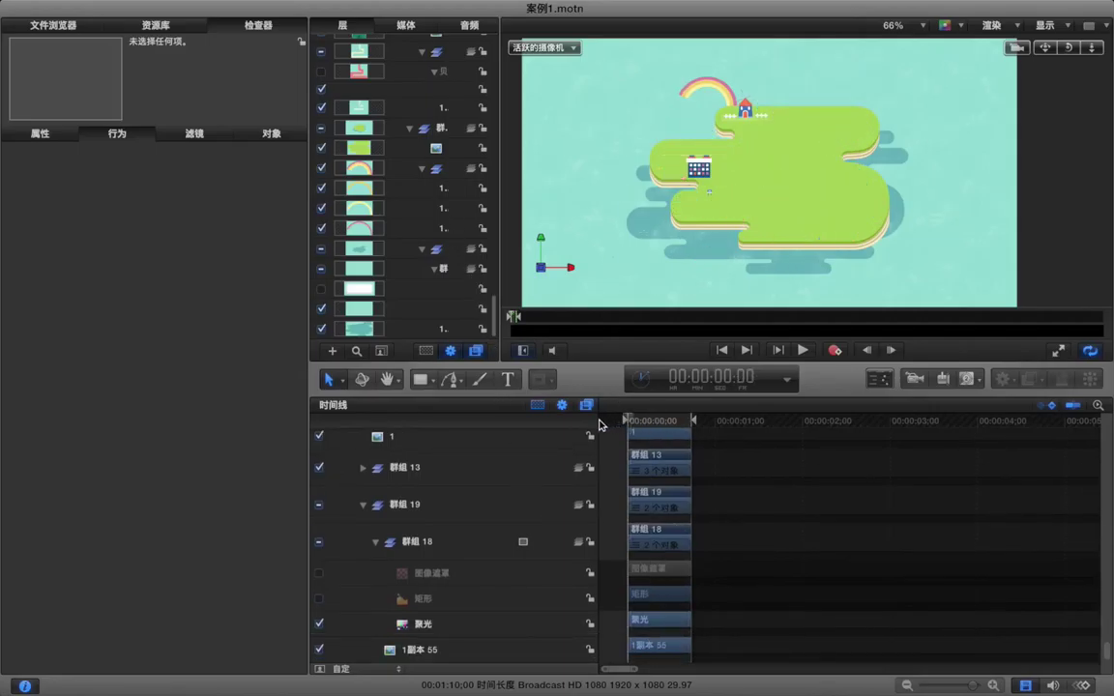
click(445, 231)
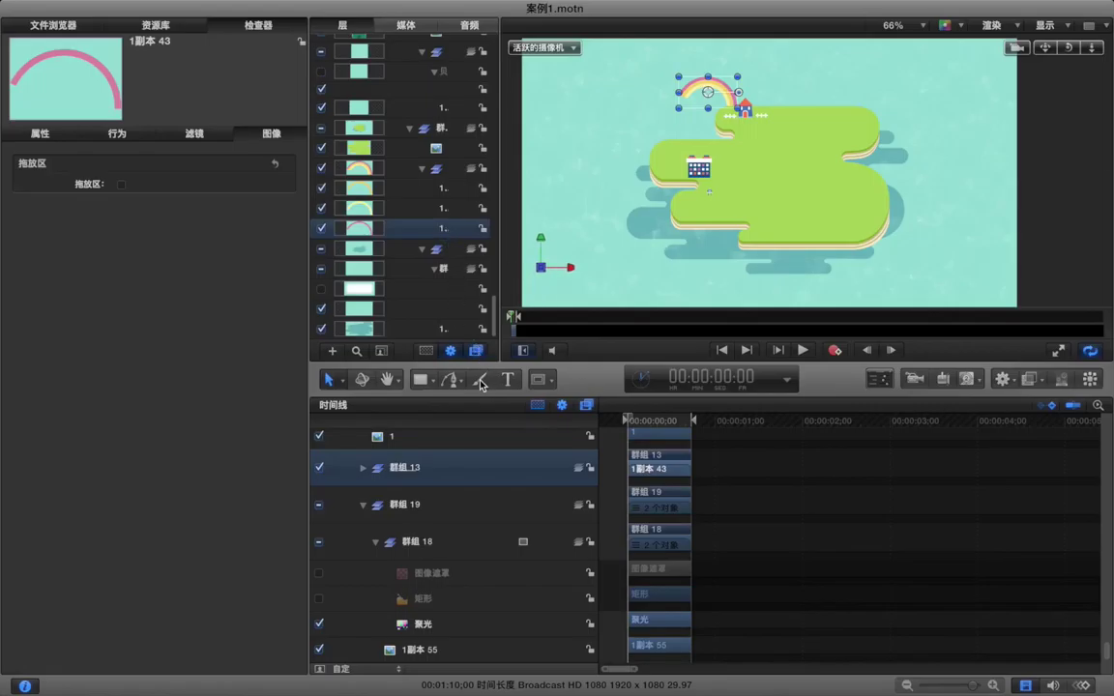
click(542, 380)
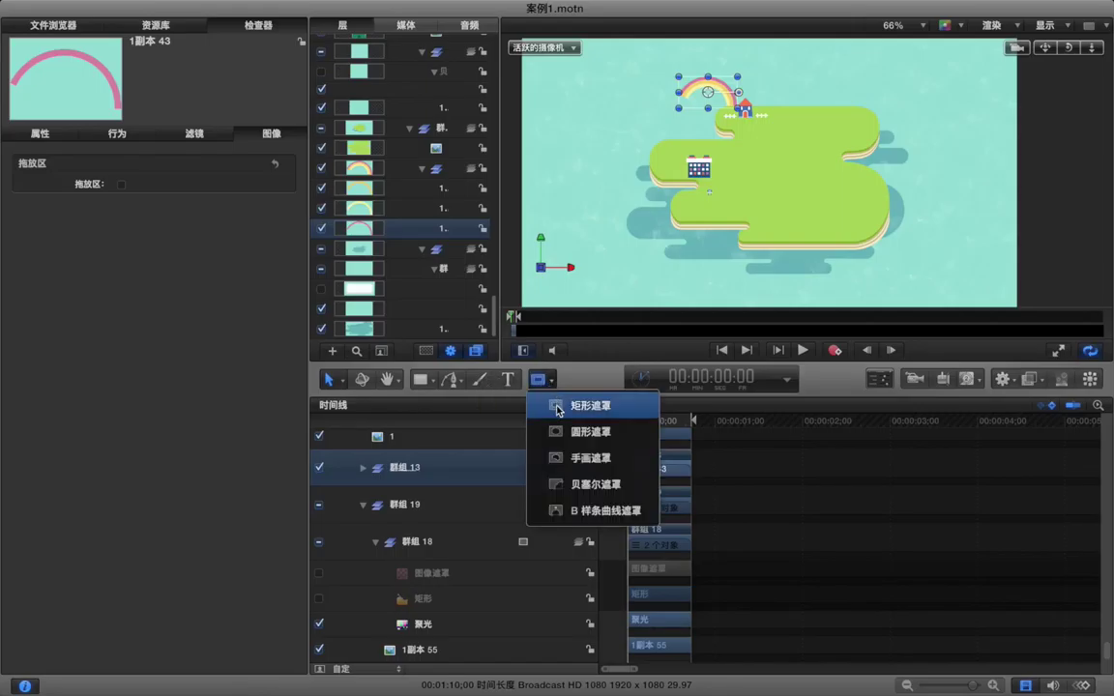
click(557, 410)
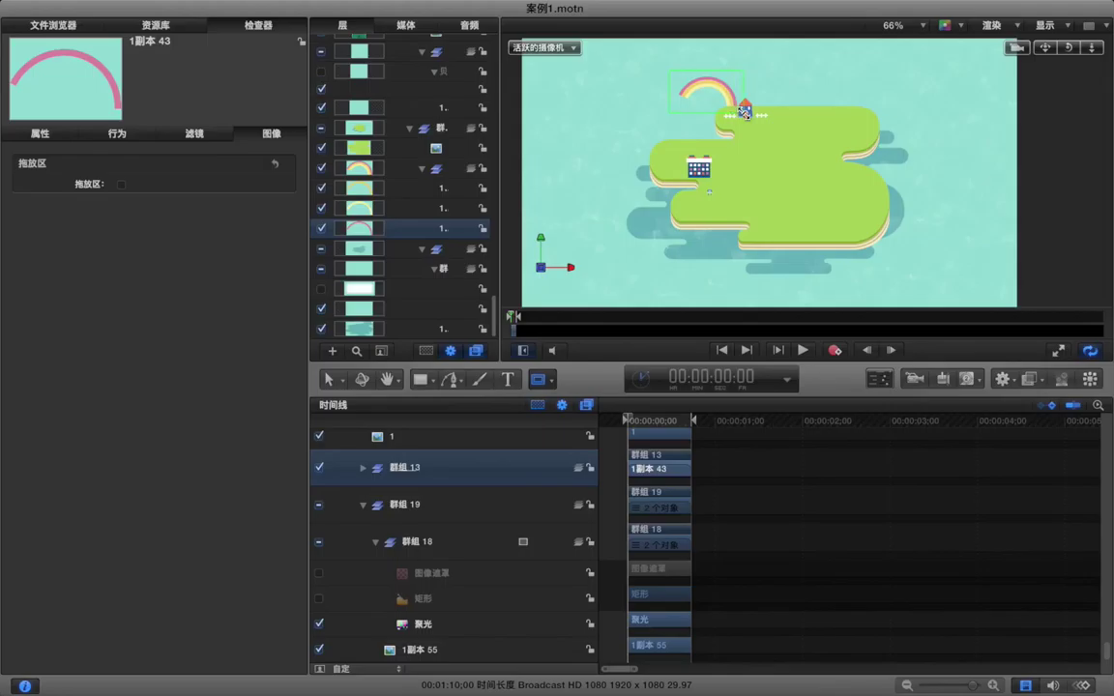
drag(744, 112, 746, 113)
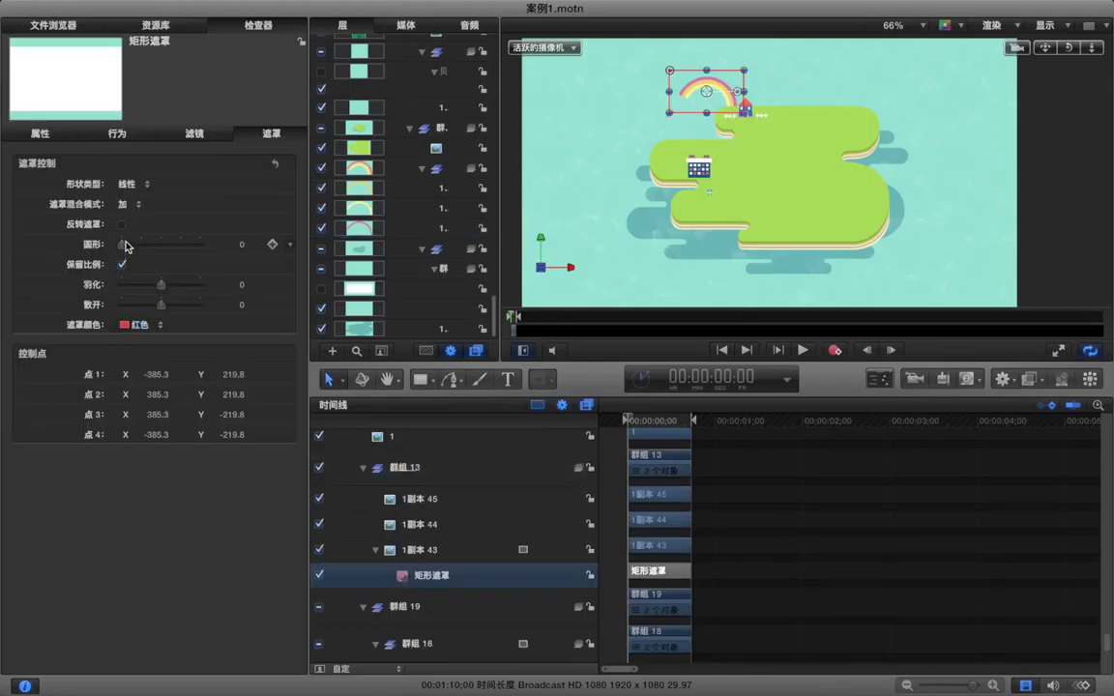
Move the 1副本 43 mask right of the rainbow, to about X 688, Y -115 px, and keyframe its position at frame 0
click(124, 205)
click(125, 205)
drag(705, 91, 774, 102)
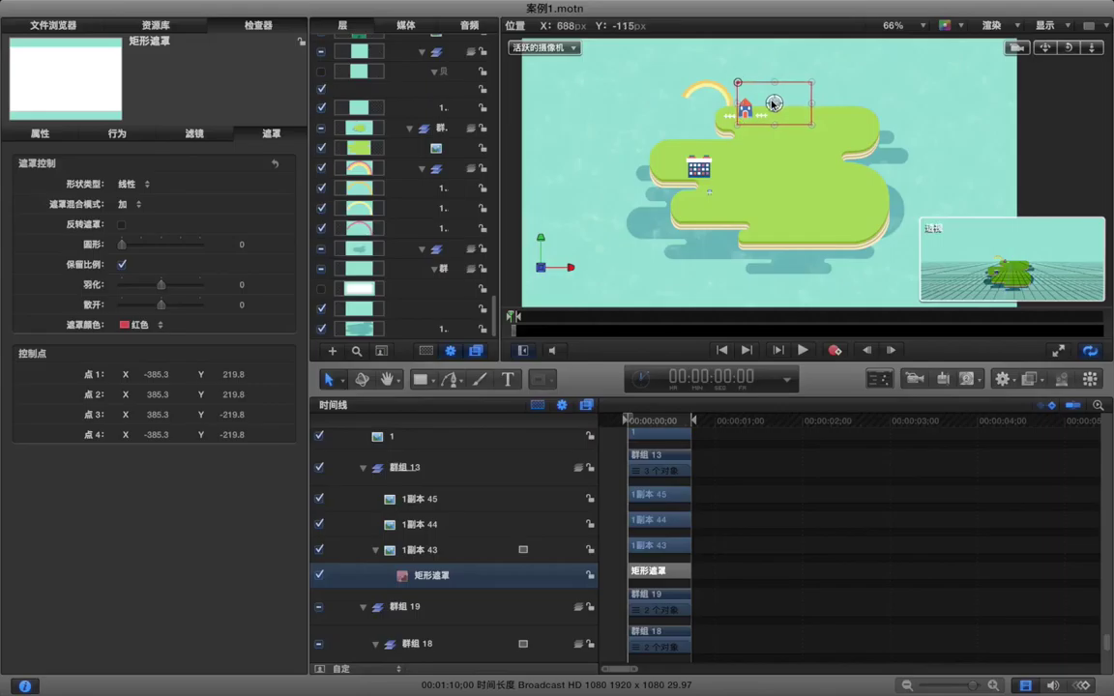
click(44, 134)
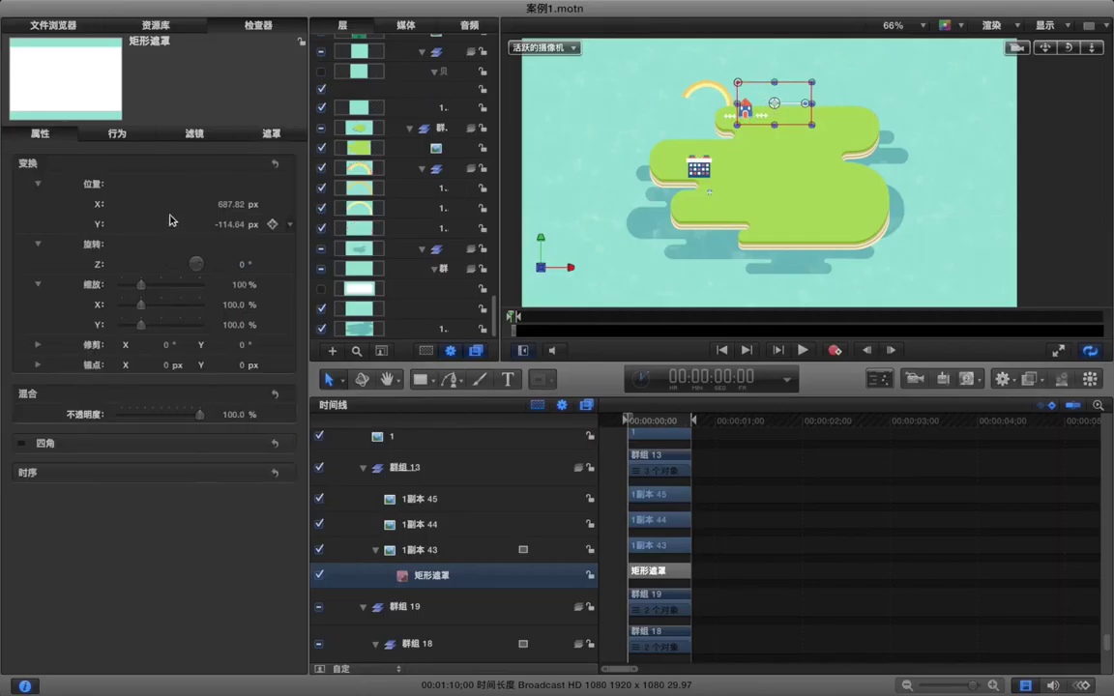
click(272, 185)
At frame 9, move the 1副本 43 mask back over the rainbow, to about X -18, Y -8 px
key(Right)
key(Right)
key(Right)
key(Right)
key(Right)
key(Right)
key(Right)
key(Right)
key(Right)
drag(759, 114, 689, 99)
drag(691, 99, 691, 100)
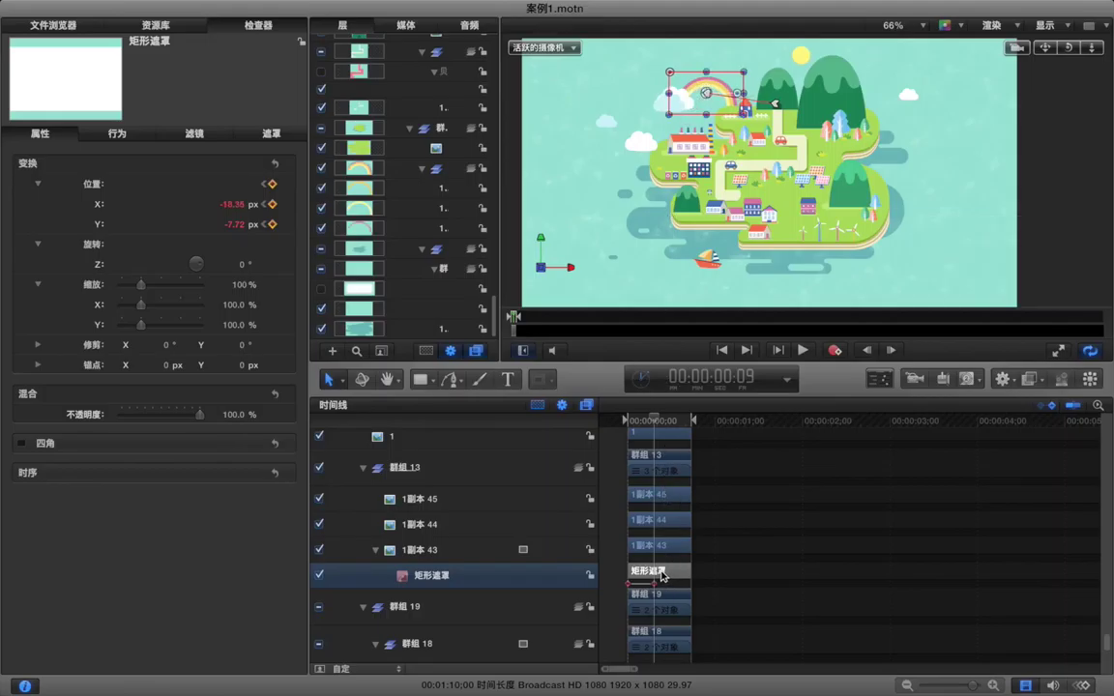
Draw a rectangle mask around the rainbow for the pale yellow stripe, 1副本 44, at frame 0
click(435, 524)
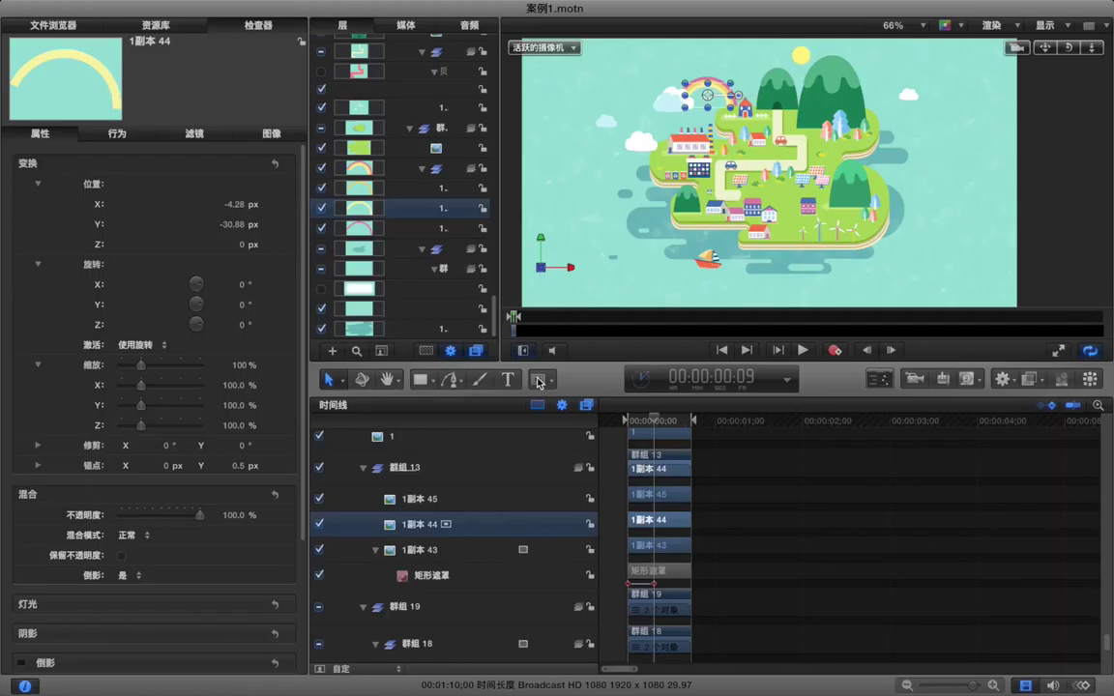
click(540, 383)
click(592, 403)
drag(654, 421, 604, 419)
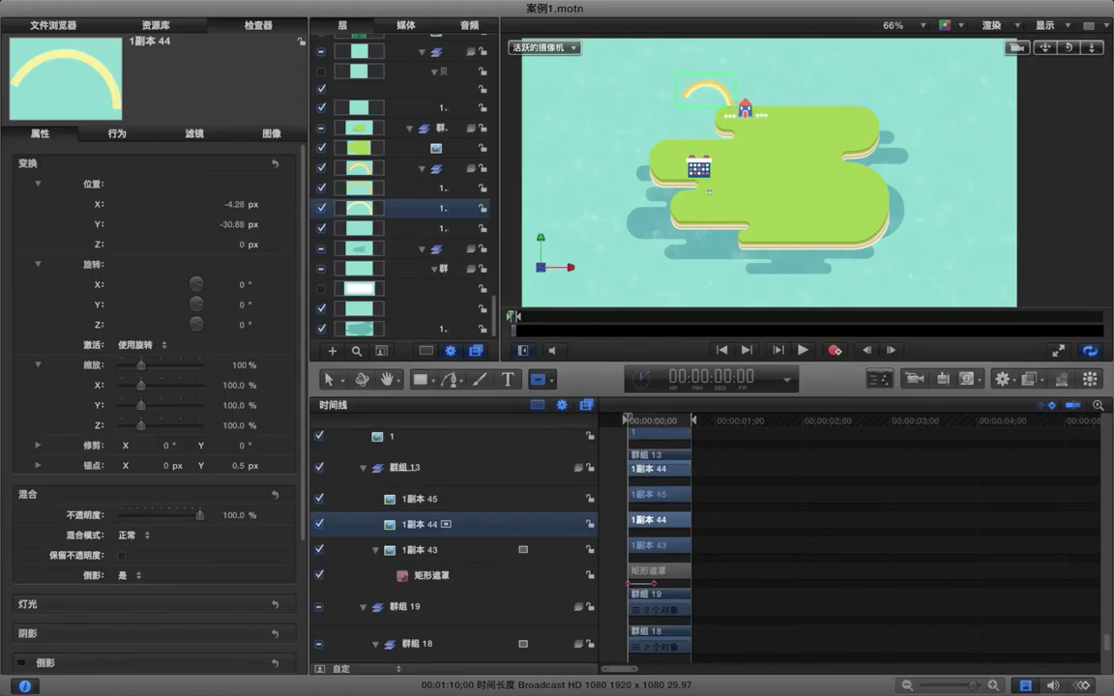
drag(740, 113, 740, 112)
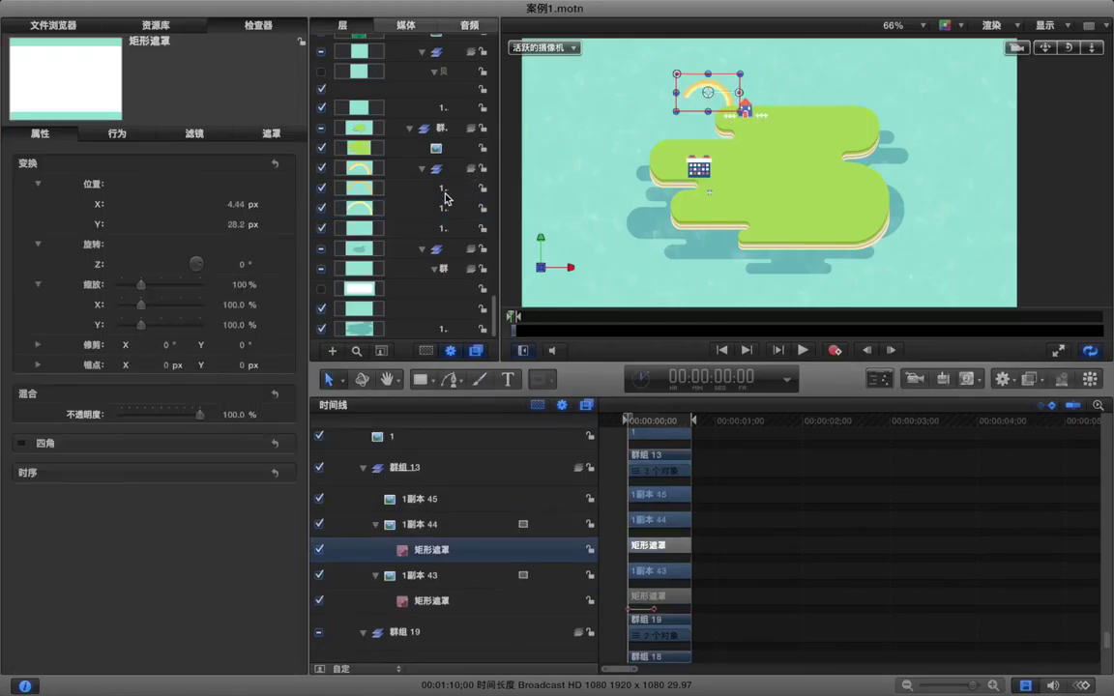
Draw a rectangle mask around the rainbow for the remaining stripe, 1副本 45, at frame 0
click(445, 193)
click(444, 193)
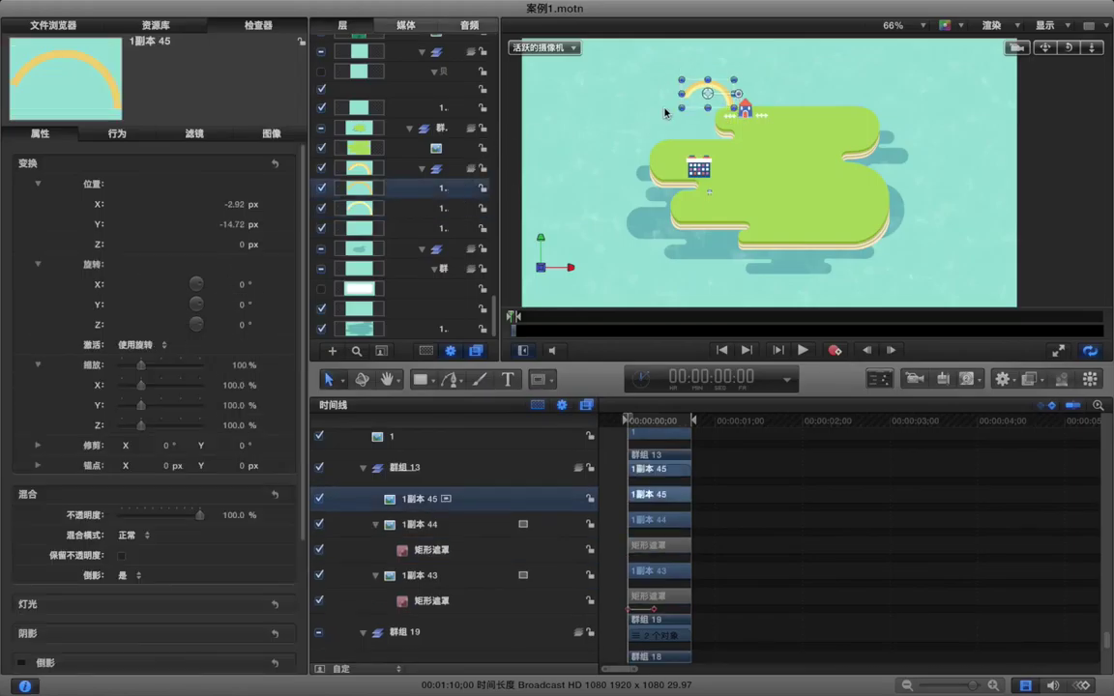
click(540, 381)
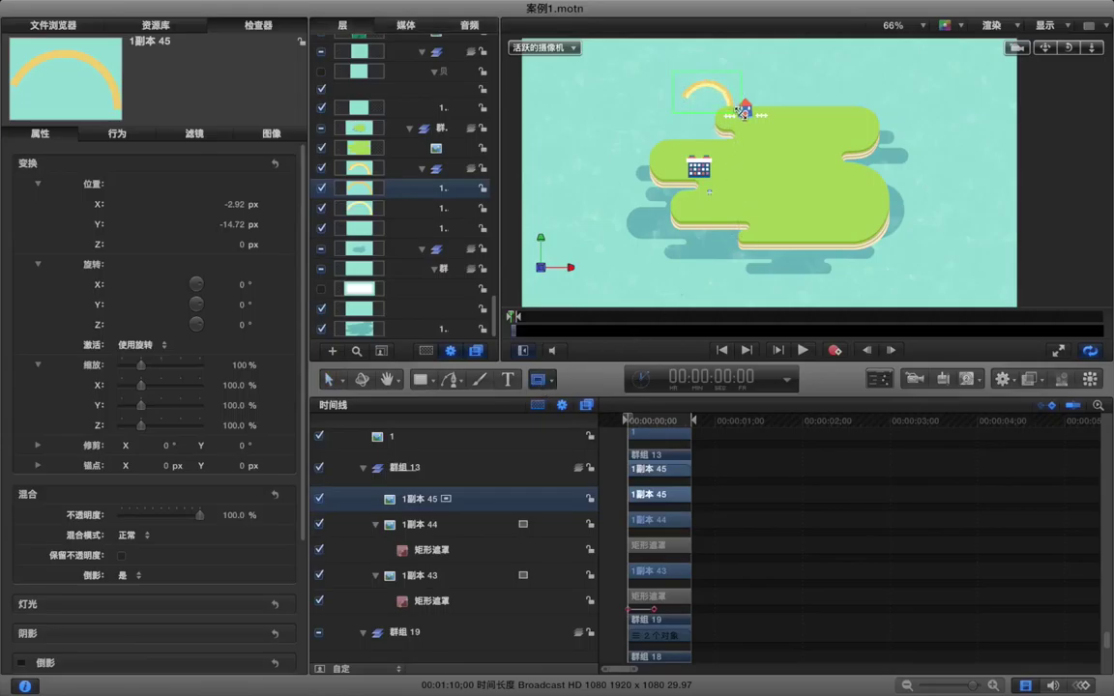
drag(674, 71, 742, 112)
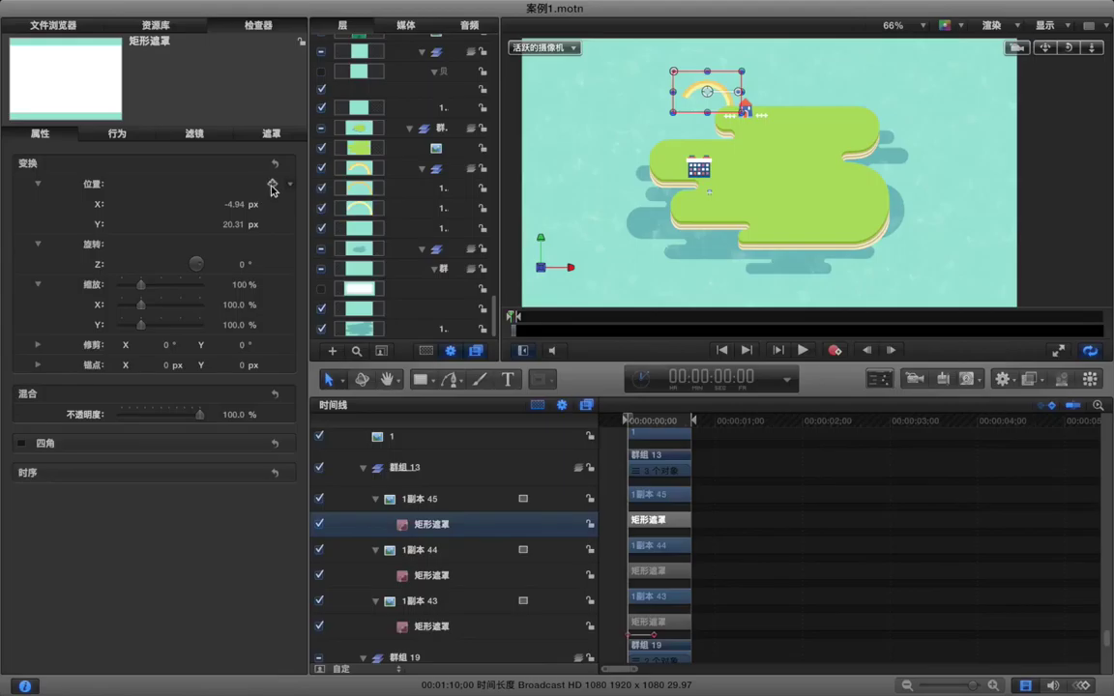
Keyframe the positions of the 1副本 45 and 1副本 44 masks together at frame 0 and advance to frame 9
shift+click(398, 572)
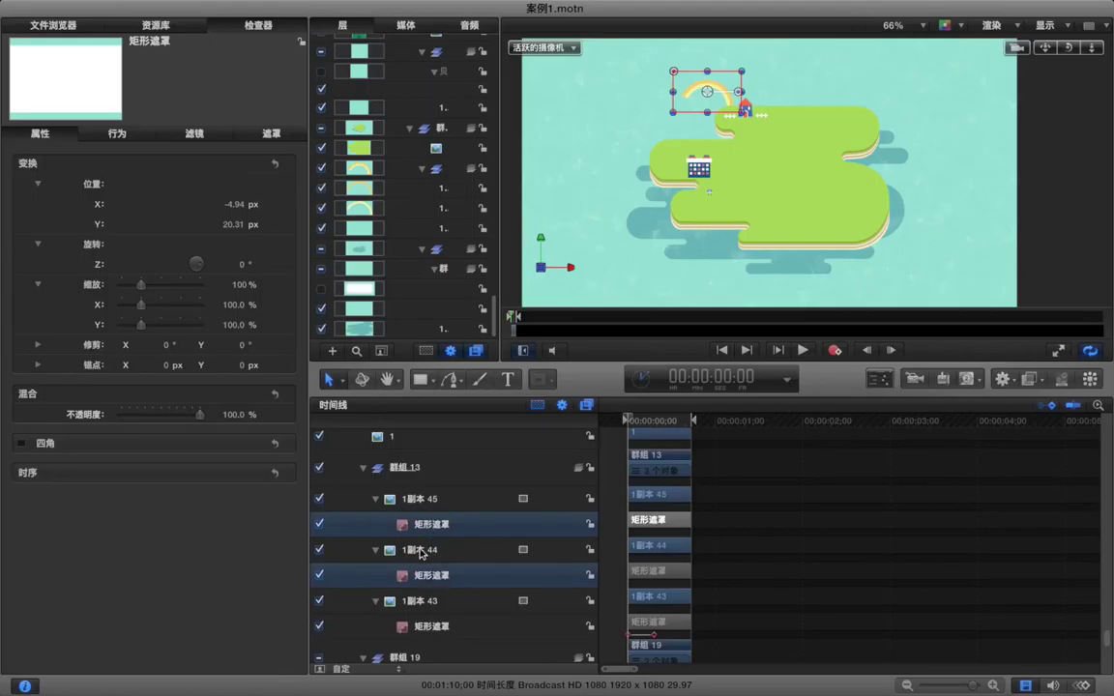
click(271, 184)
key(Right)
key(Right)
key(Right)
key(Right)
key(Right)
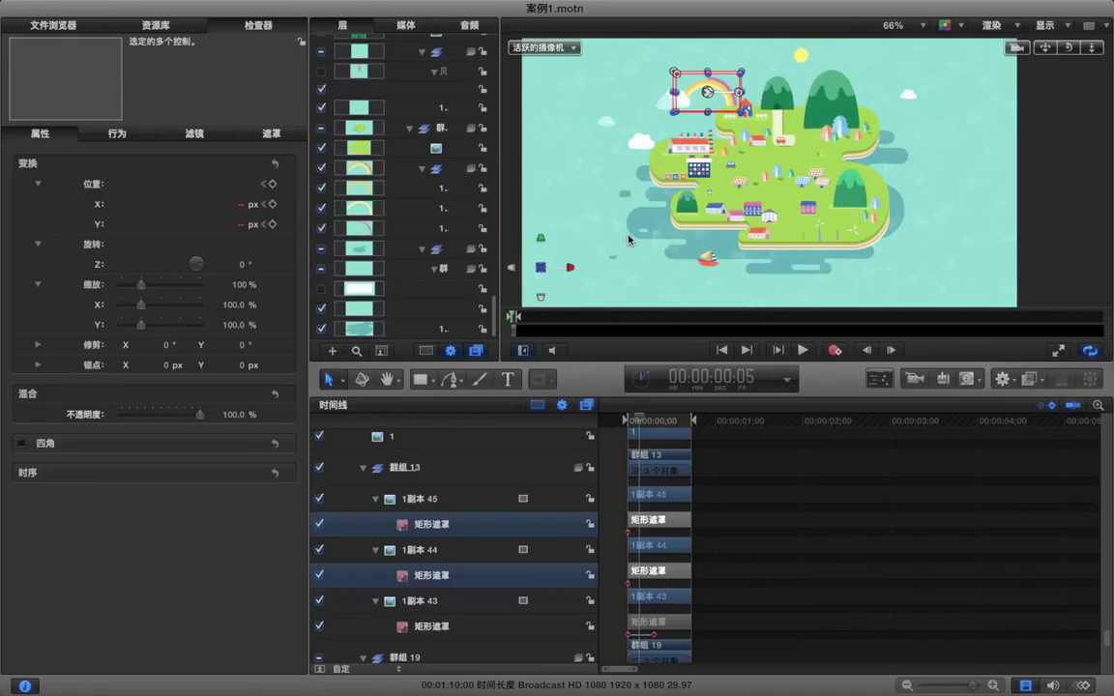
key(Right)
key(Right)
key(Right)
key(Right)
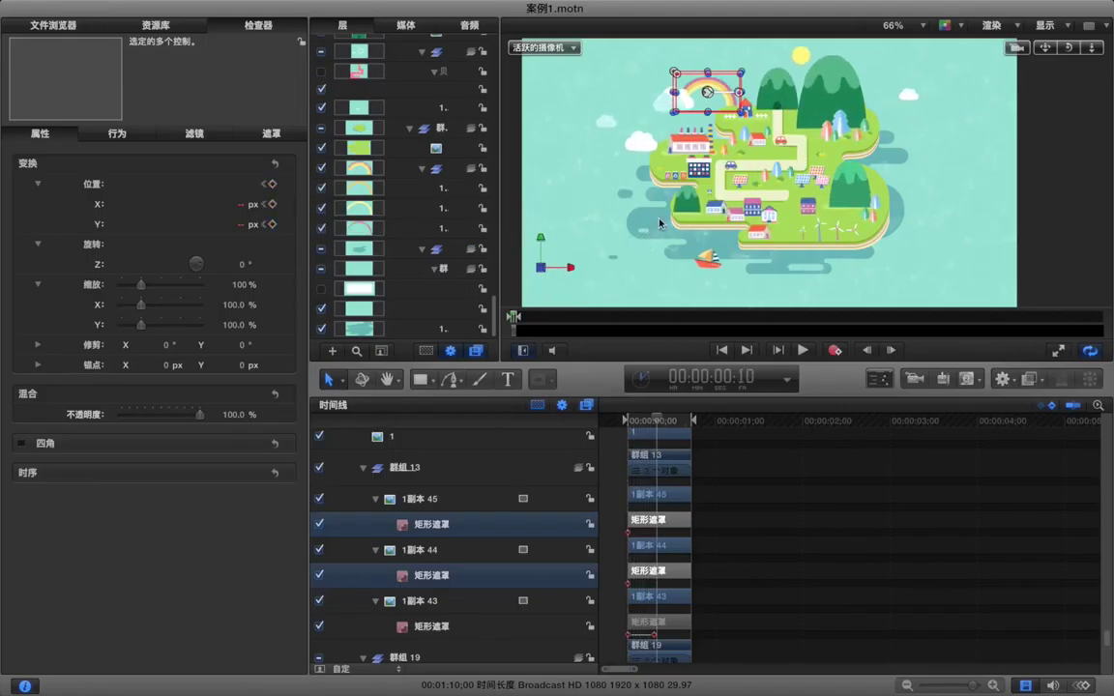
Keyframe both masks over the rainbow at frame 9, and at frame 0 shift them right, clear of the stripes
mouse_move(716, 109)
mouse_down()
mouse_move(785, 111)
mouse_move(735, 109)
mouse_up()
key(super+z)
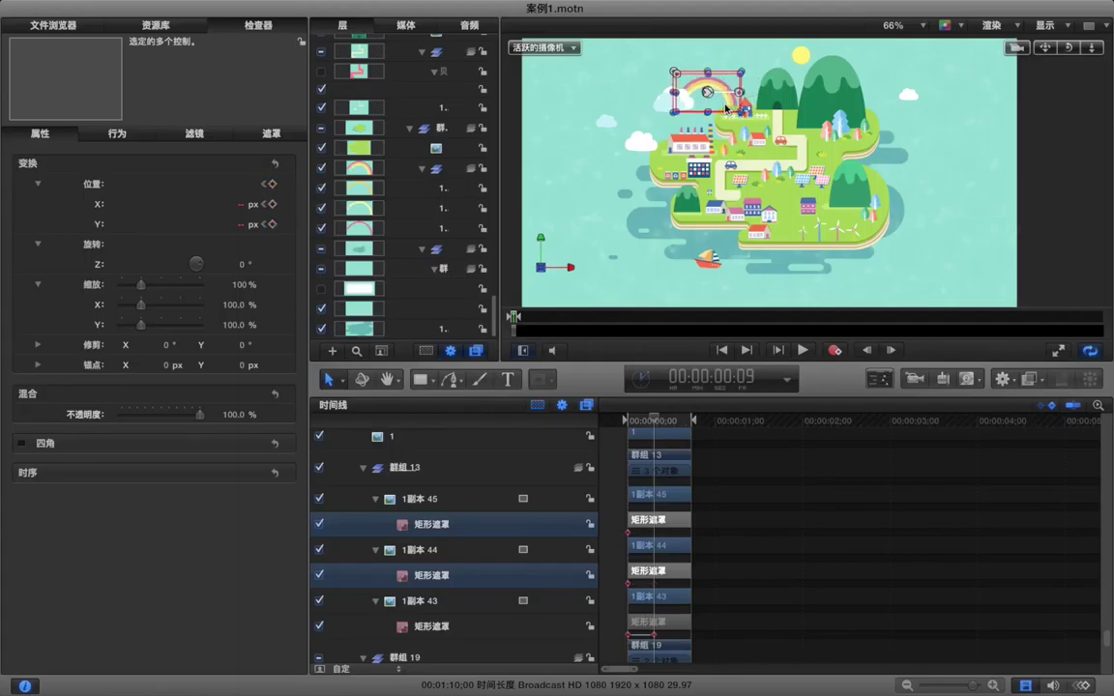
click(266, 186)
drag(708, 91, 770, 95)
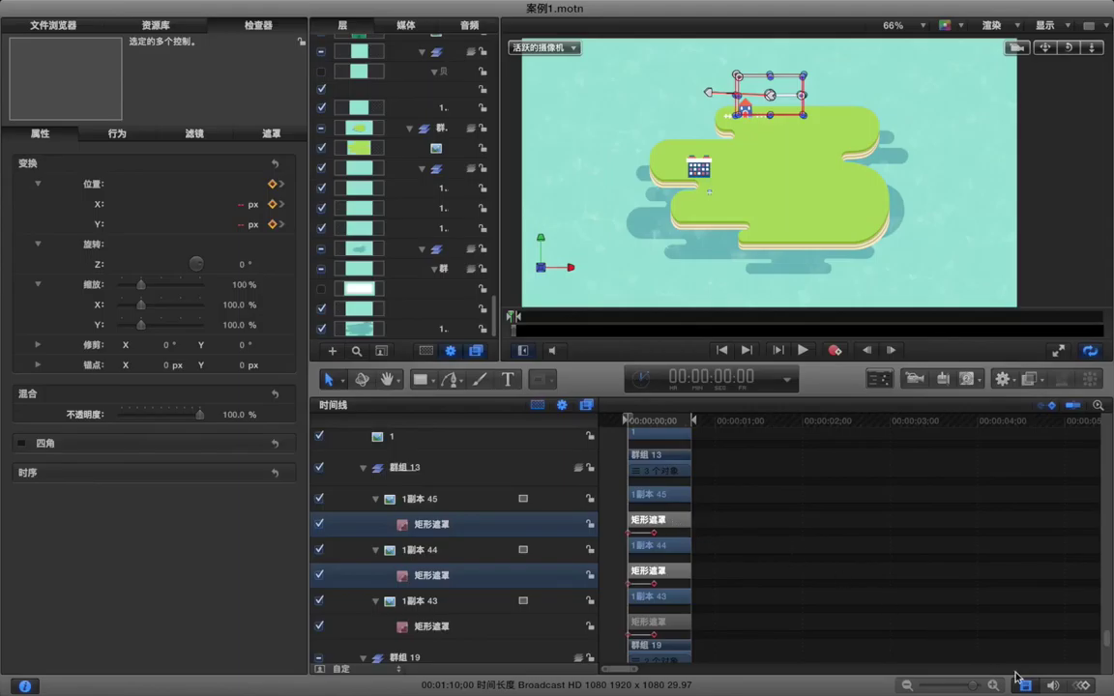
Show the keyframe curves of all three rainbow masks and set their position keyframes to 贝塞尔 interpolation
click(1082, 686)
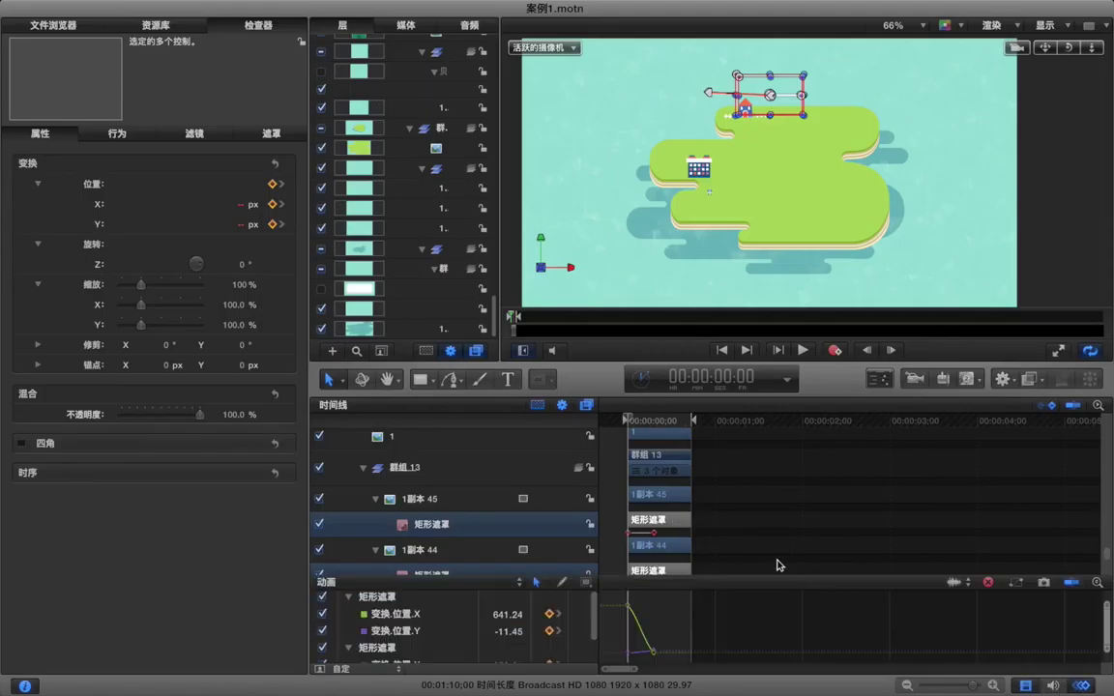
scroll(726, 520, down, 4)
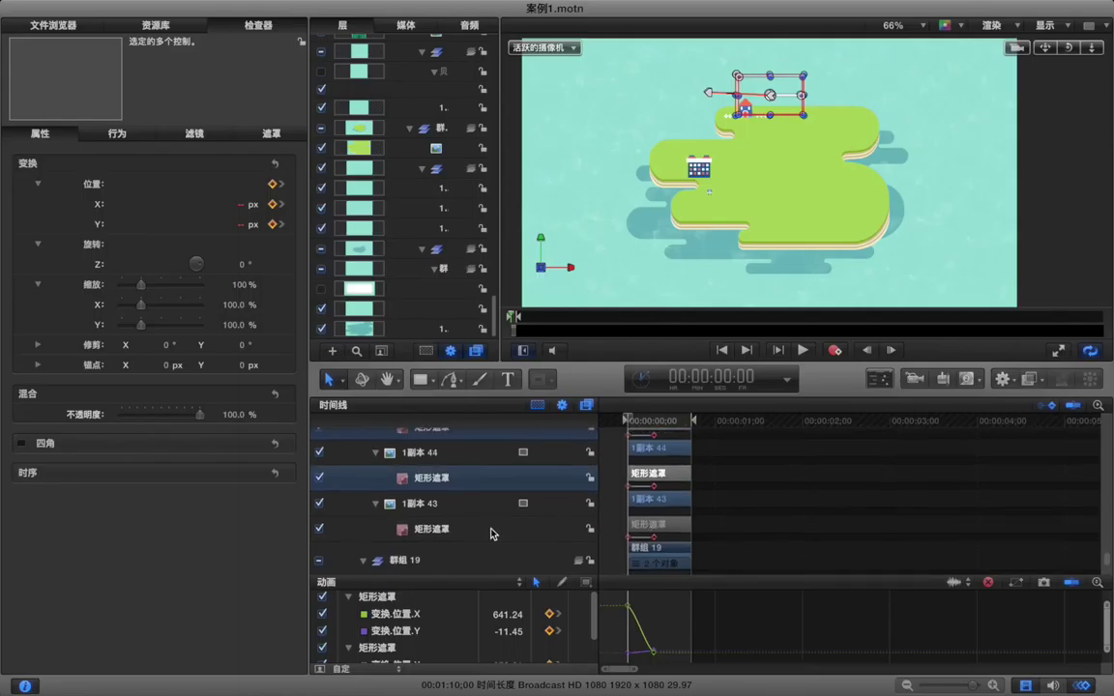
super+click(492, 534)
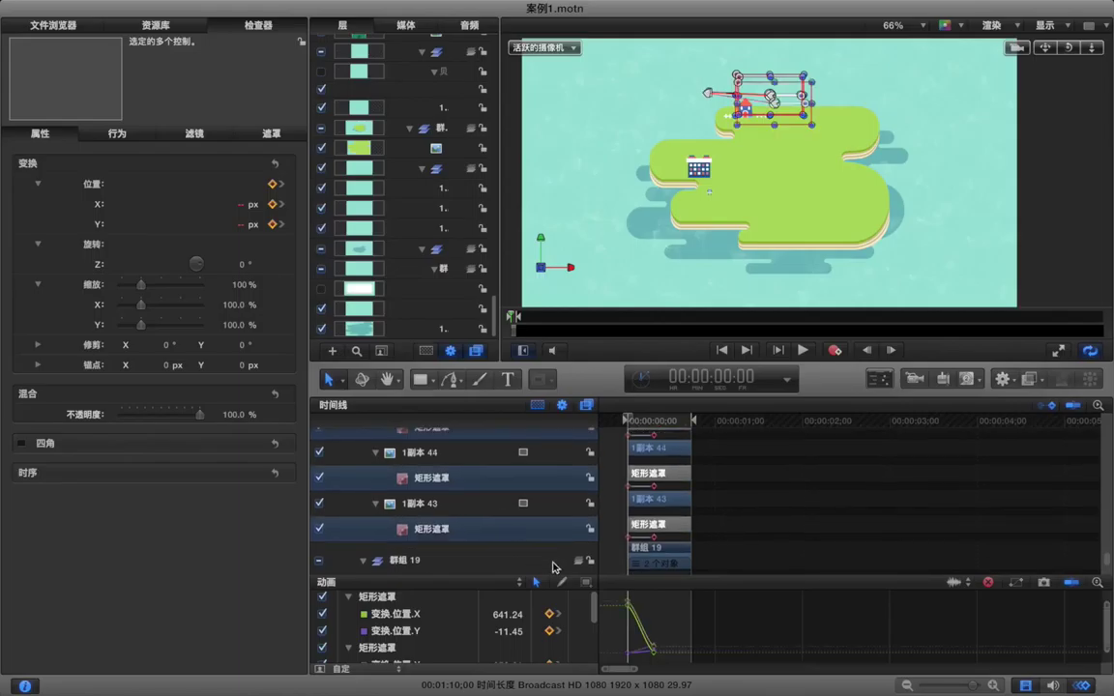
drag(670, 662, 630, 605)
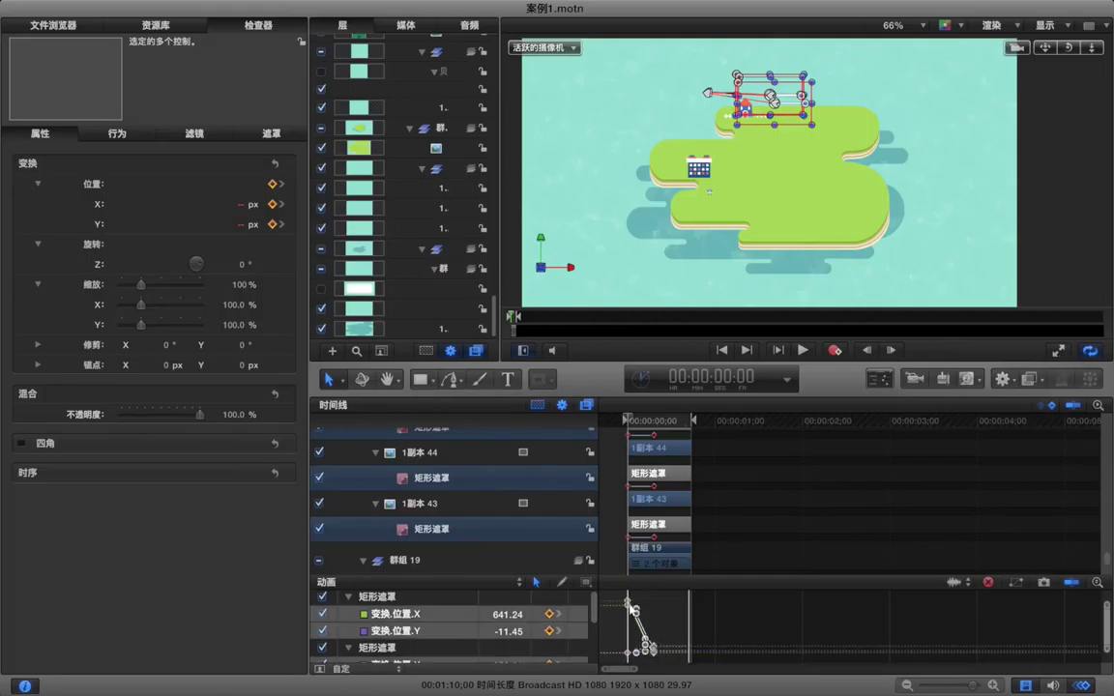
right_click(630, 605)
mouse_move(665, 644)
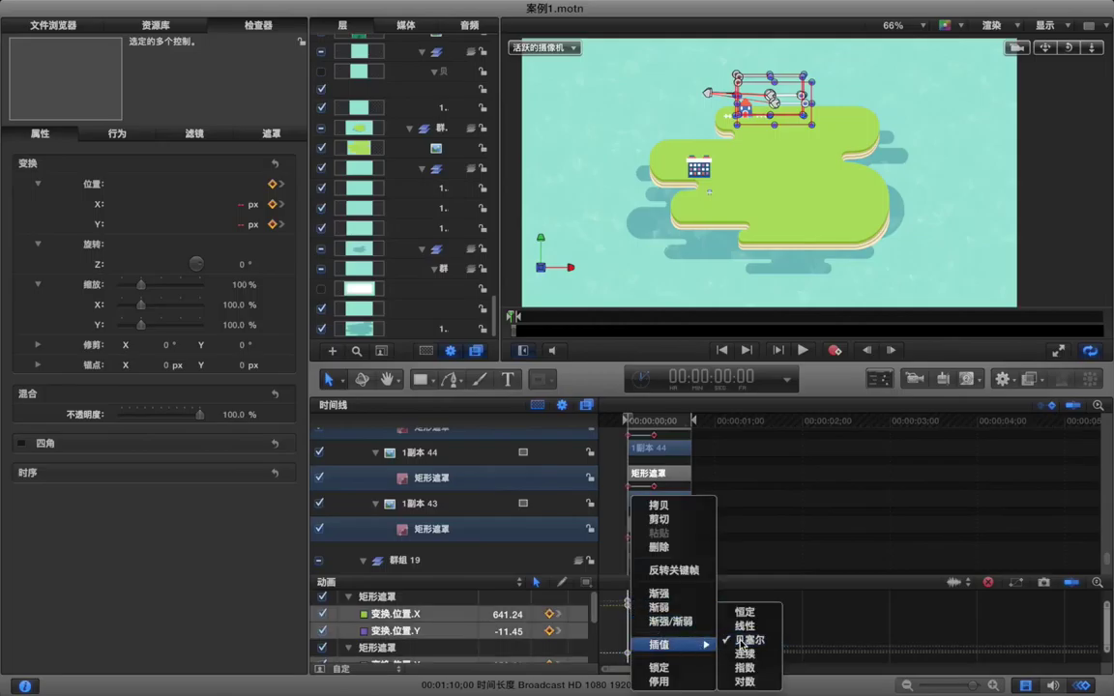
click(740, 640)
click(644, 613)
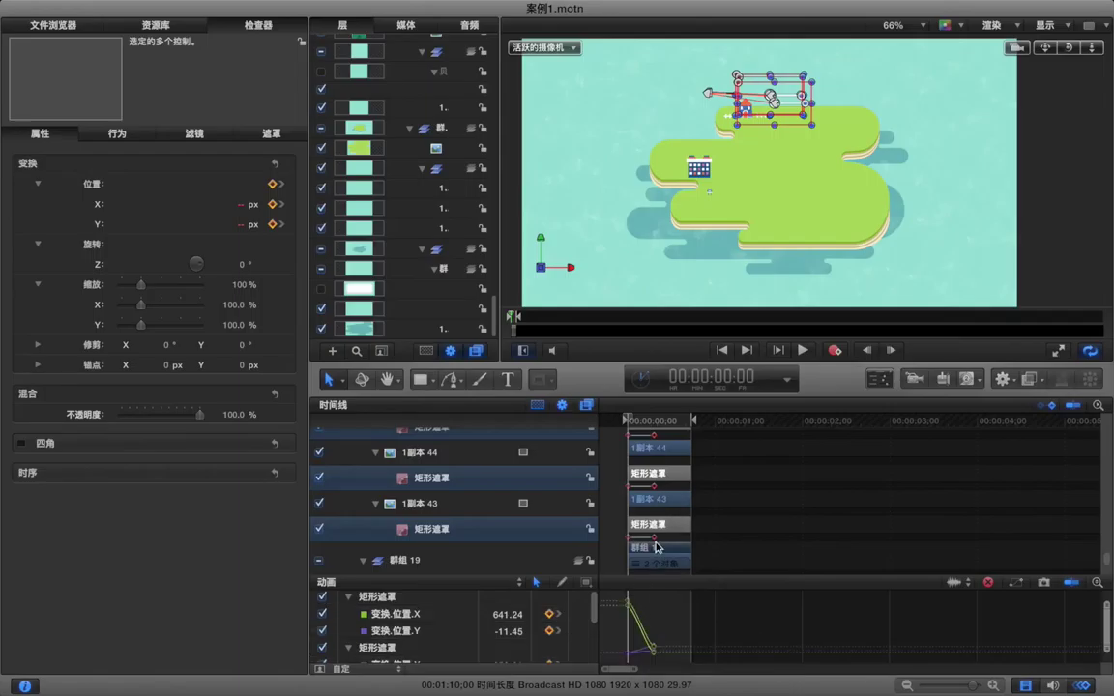
Ease the start and end of the 1副本 43 mask's 位置.X curve by extending its Bézier handles
click(629, 601)
drag(637, 610, 654, 607)
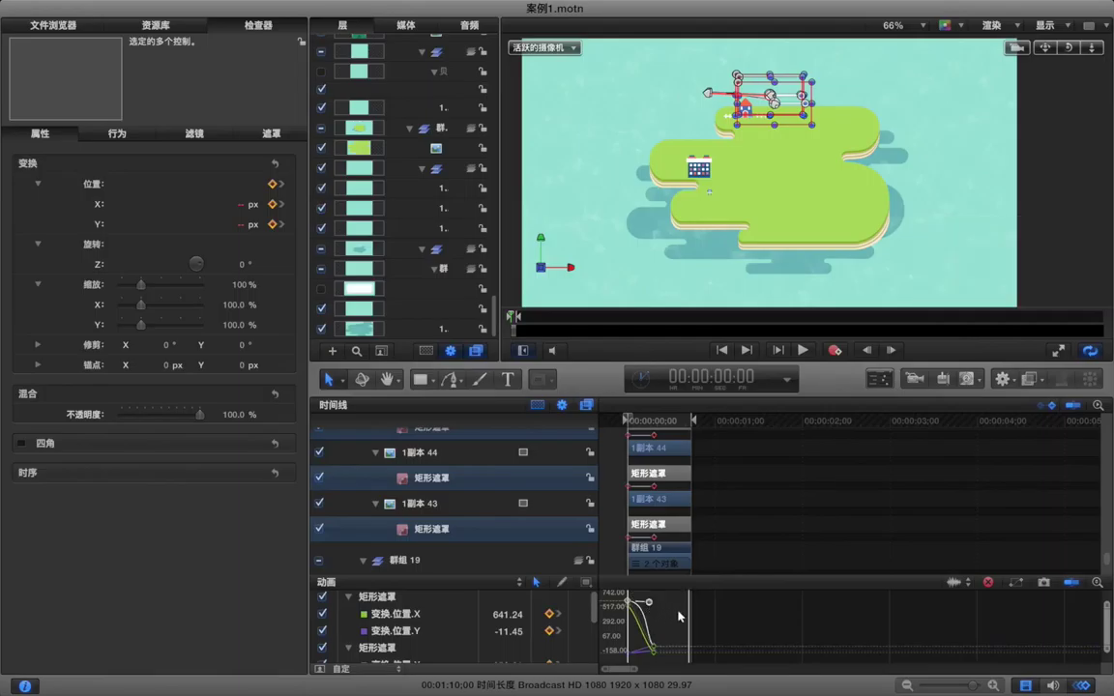
click(1014, 582)
drag(804, 576, 804, 536)
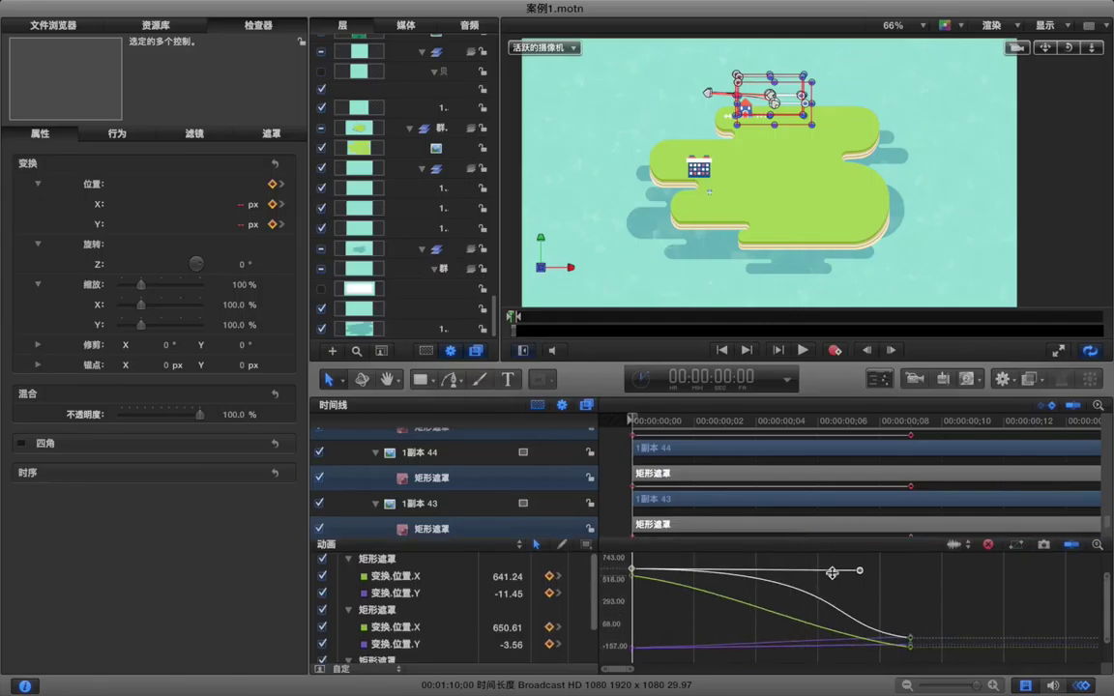
click(910, 640)
drag(817, 629, 744, 627)
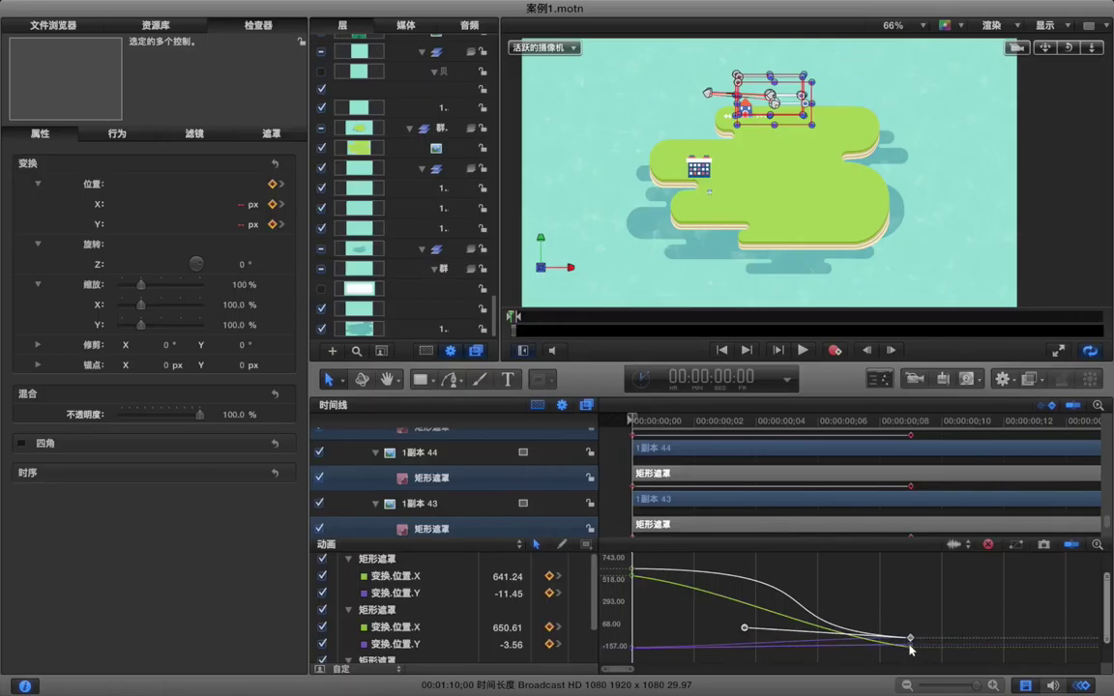
Ease the end and start of the 1副本 45 mask's 位置.X curve by extending its Bézier handles
click(909, 647)
drag(817, 638, 747, 648)
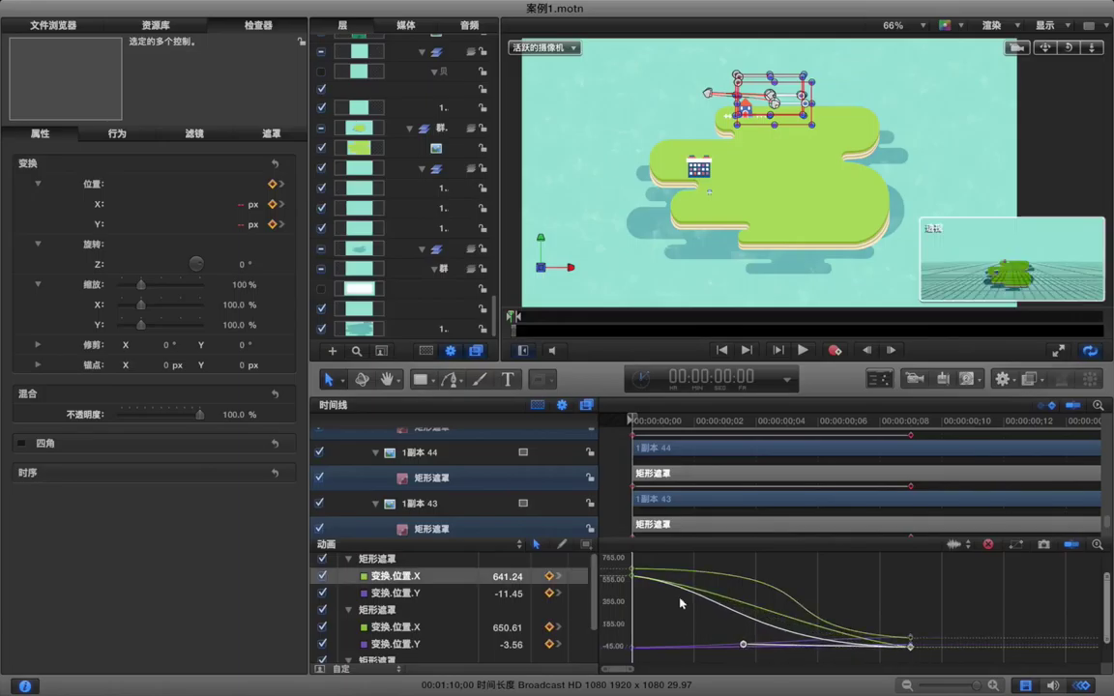
click(633, 578)
drag(726, 589, 847, 578)
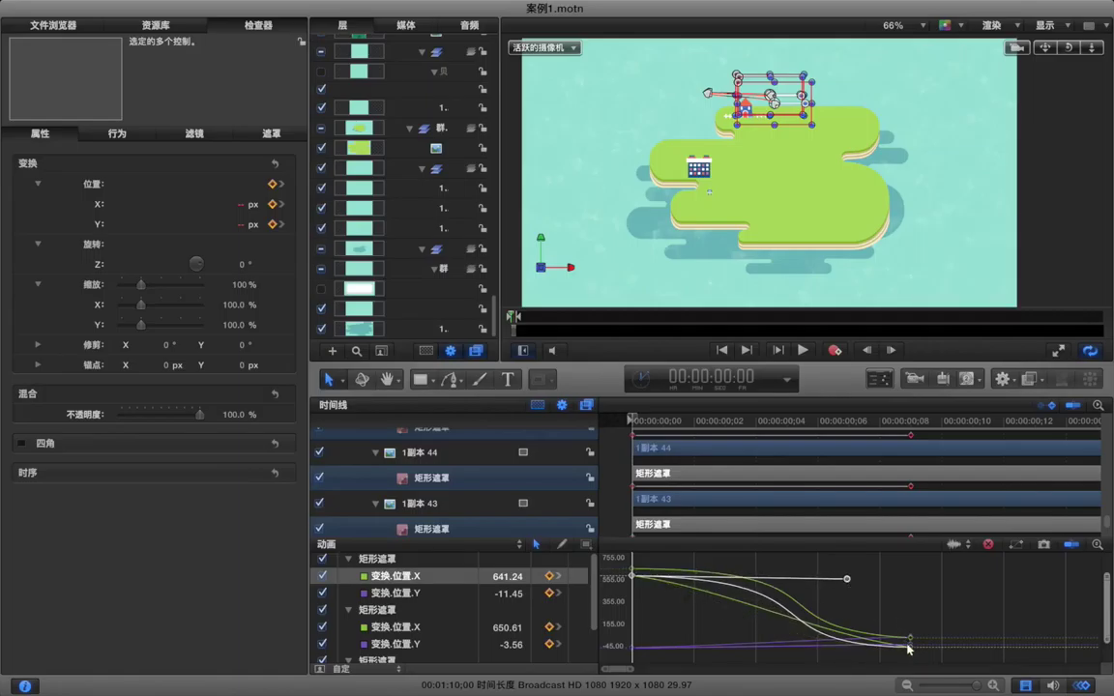
Ease the end and start of the 1副本 44 mask's 位置.X curve by extending its Bézier handles
click(870, 643)
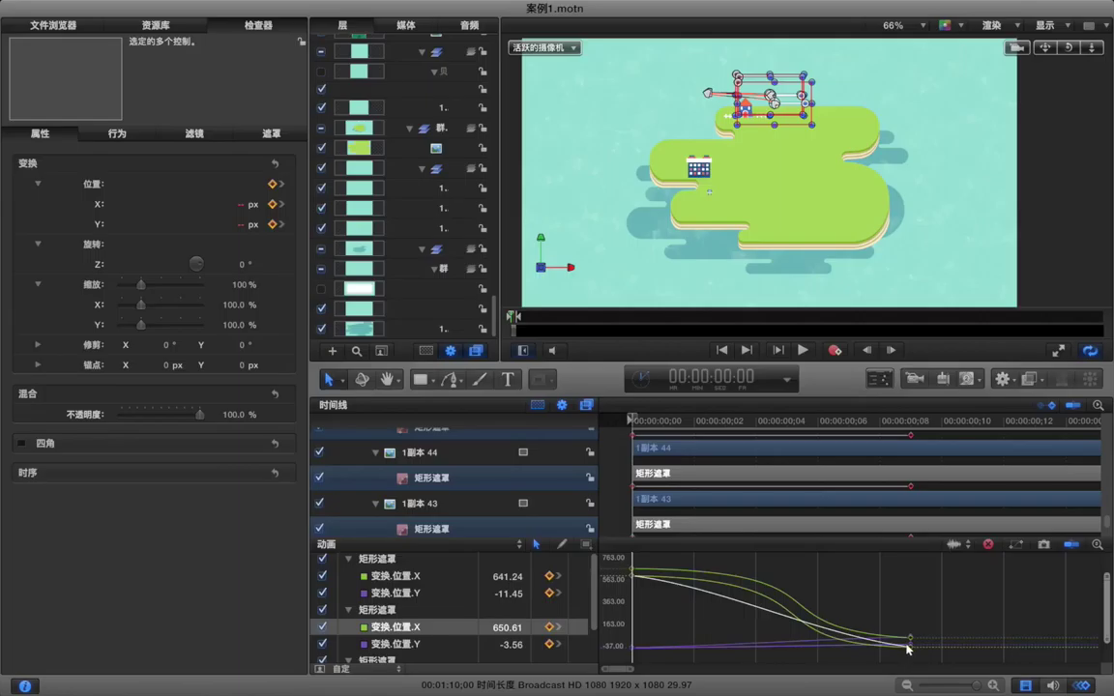
right_click(912, 647)
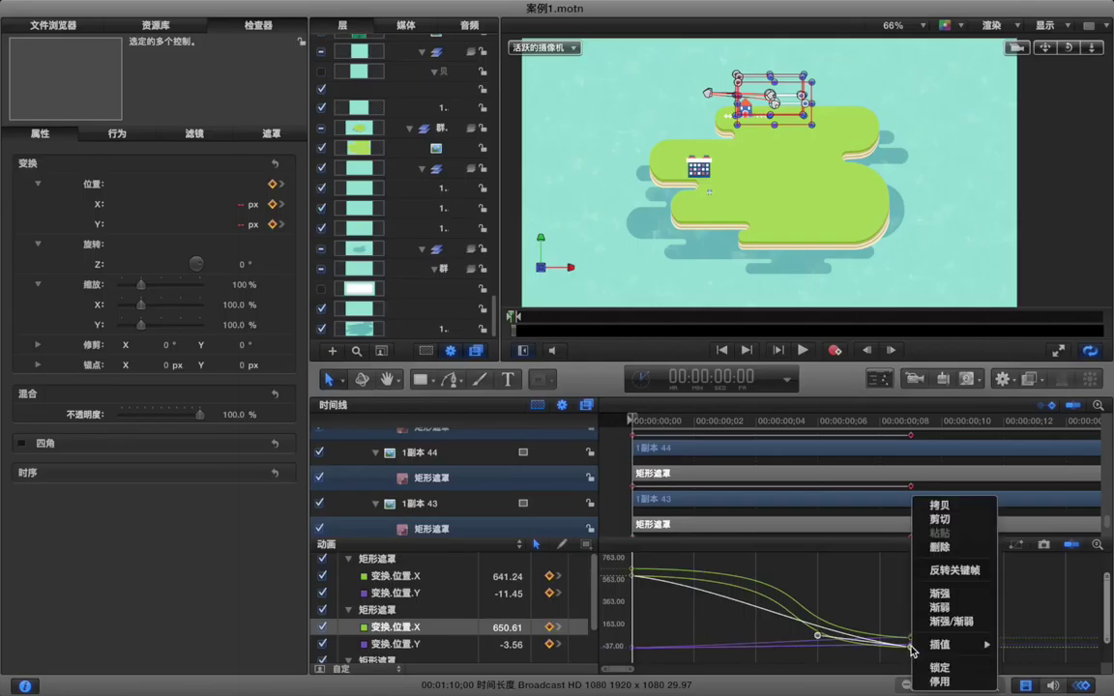
mouse_move(934, 652)
click(840, 645)
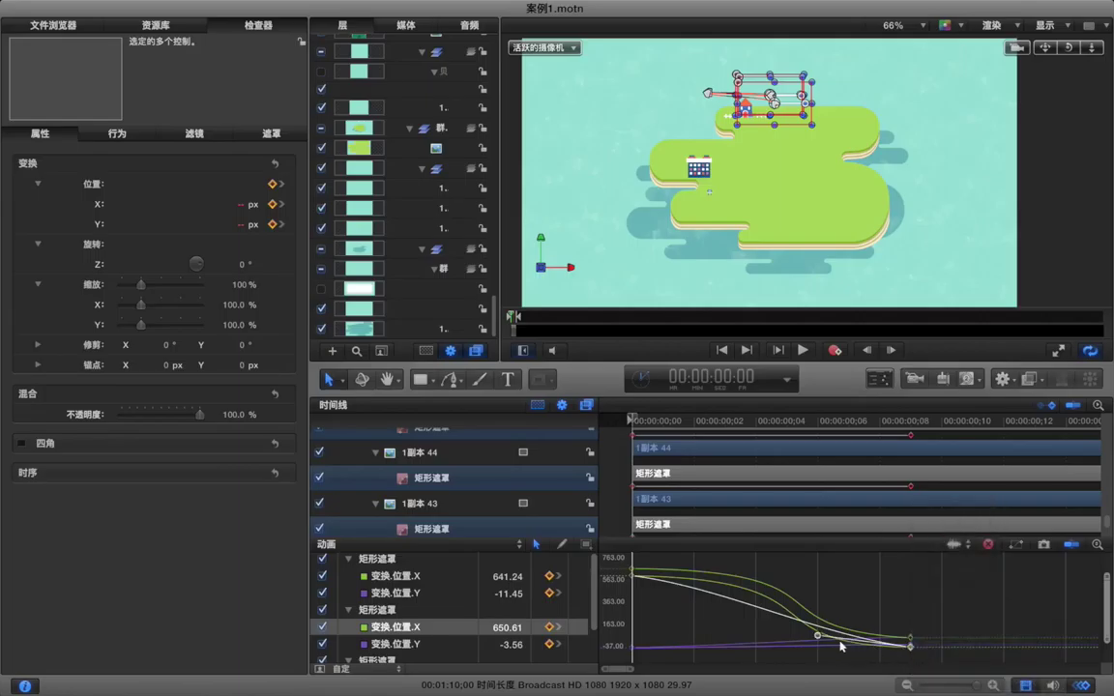
drag(817, 638, 721, 646)
click(633, 577)
drag(727, 592, 860, 578)
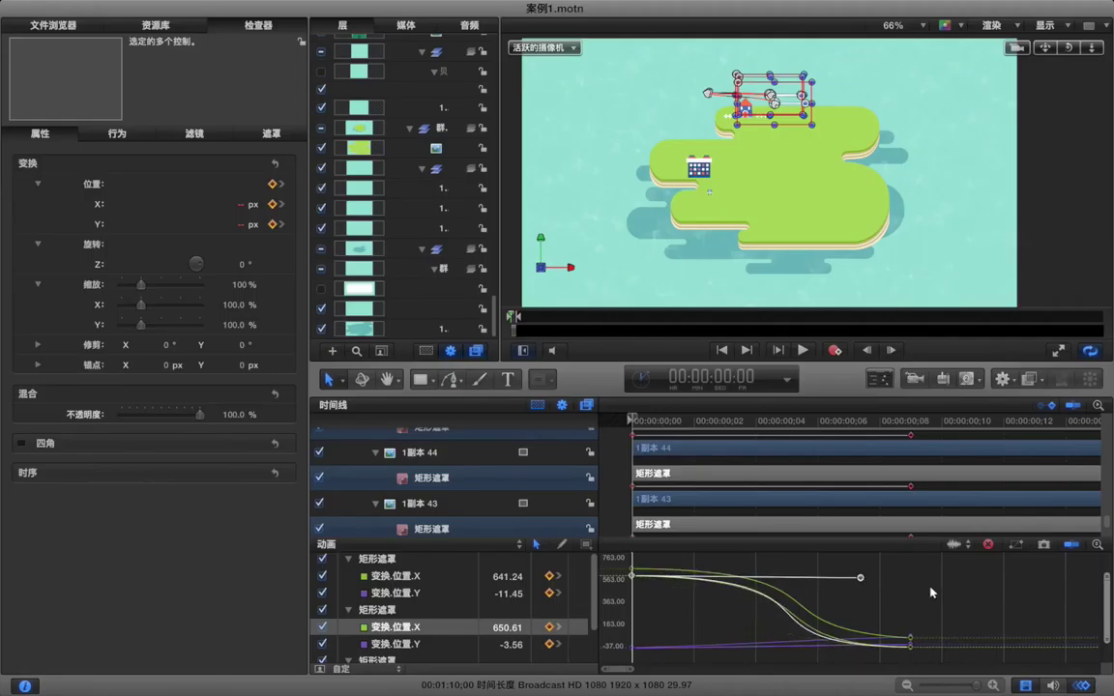
click(931, 589)
Hide the keyframe editor and play back the whole opening to check the rainbow reveal
click(1080, 685)
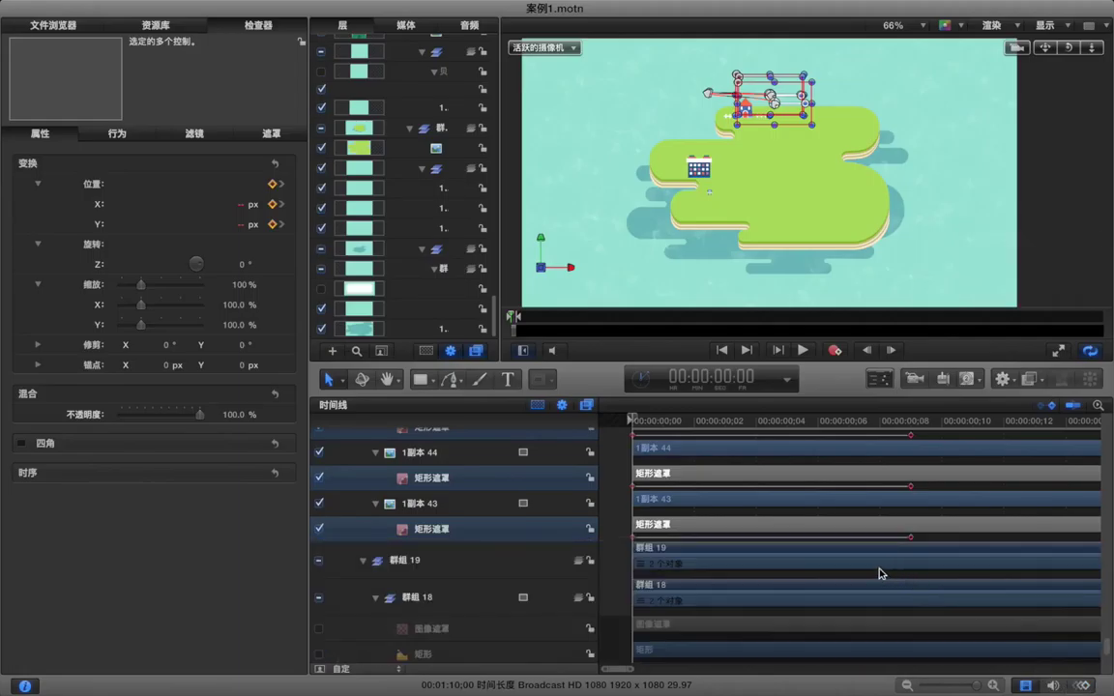
click(907, 686)
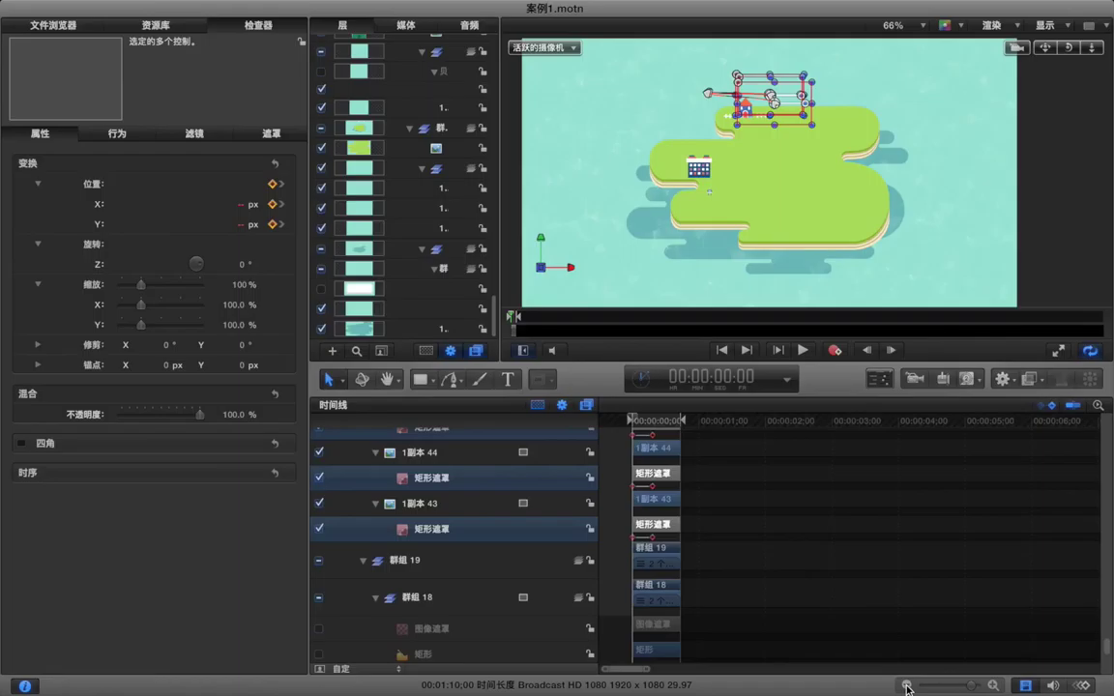
click(768, 543)
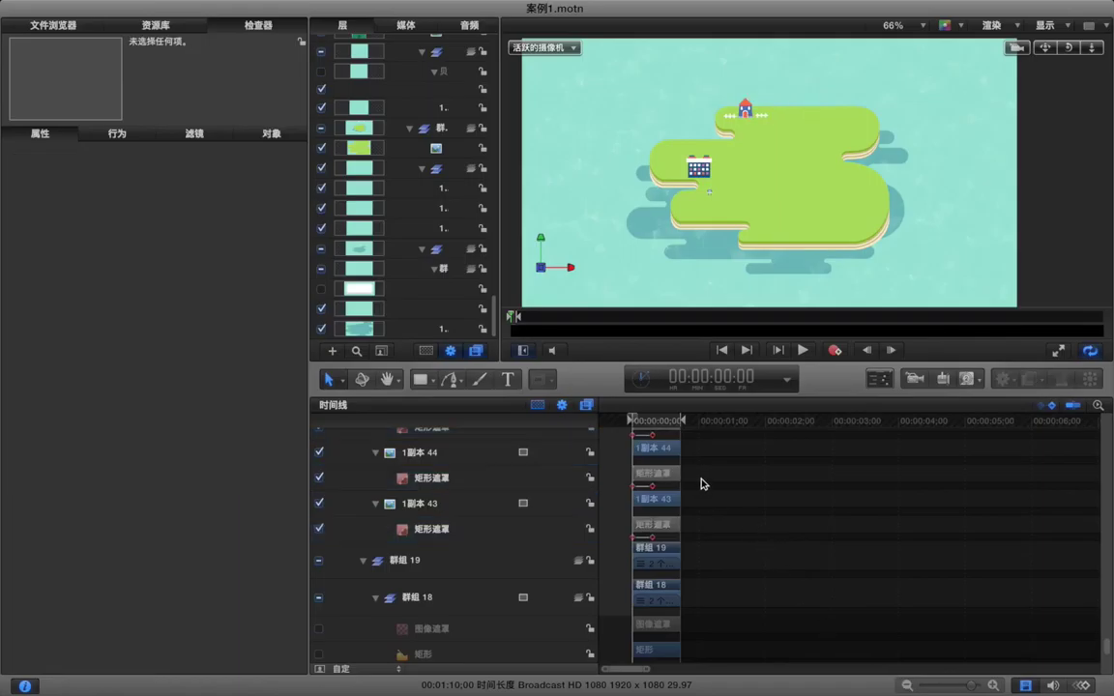
key(space)
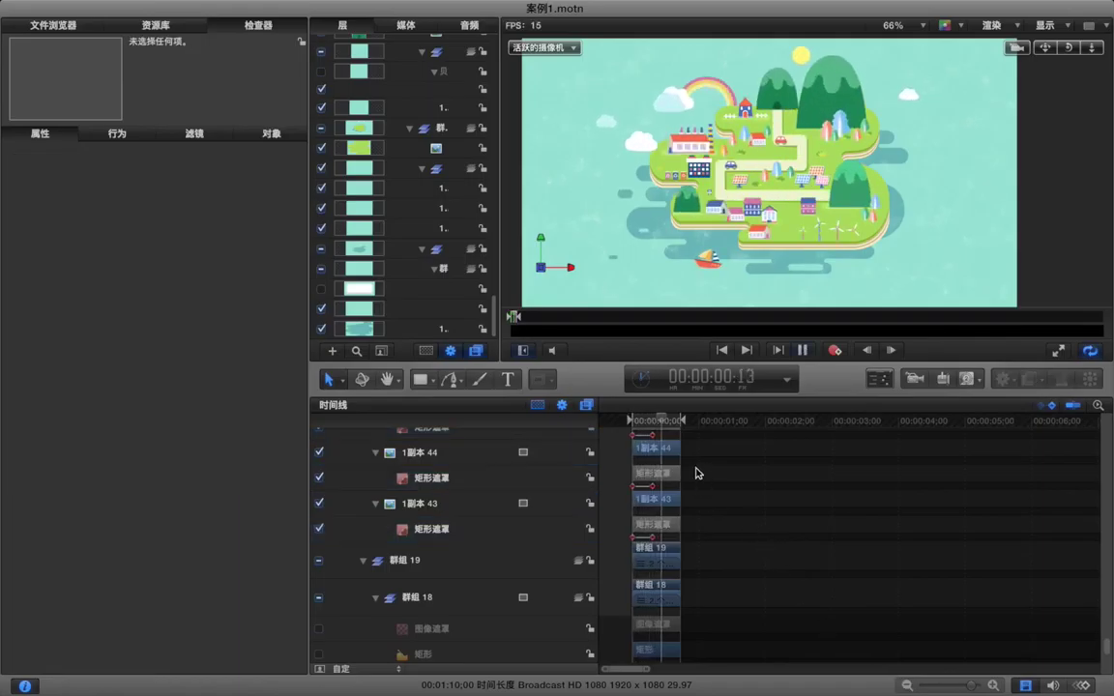
click(626, 422)
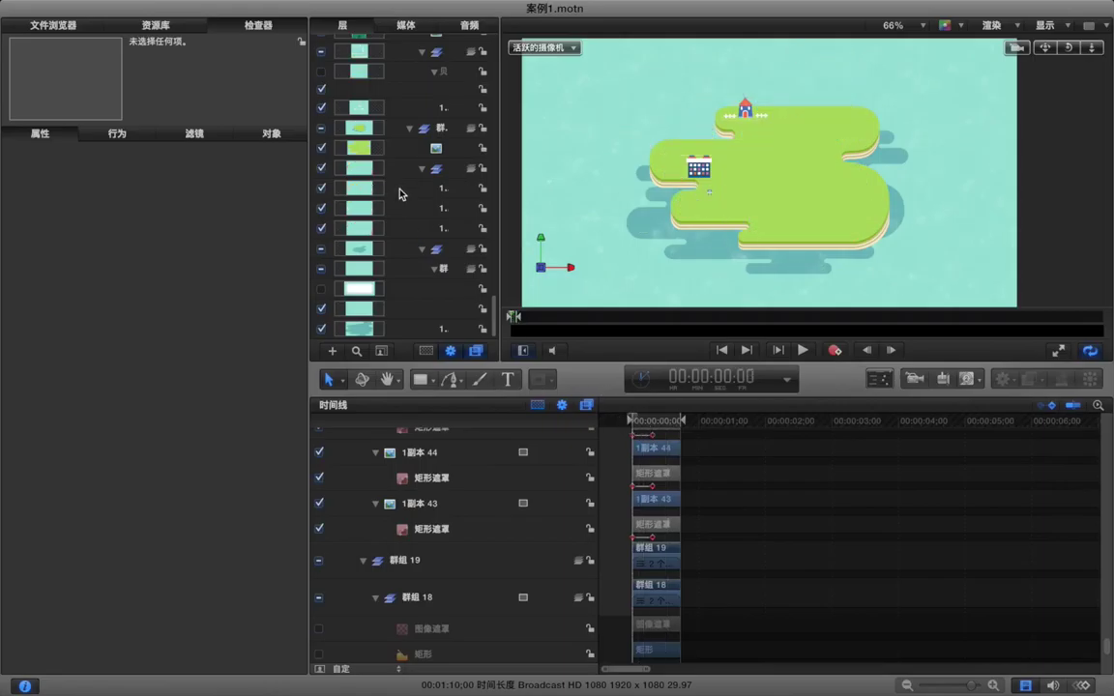
Create a new group beside the windmill image 1副本 32 and place that image inside it
scroll(400, 193, up, 10)
scroll(400, 194, up, 10)
scroll(400, 193, up, 10)
scroll(400, 193, up, 1)
click(435, 171)
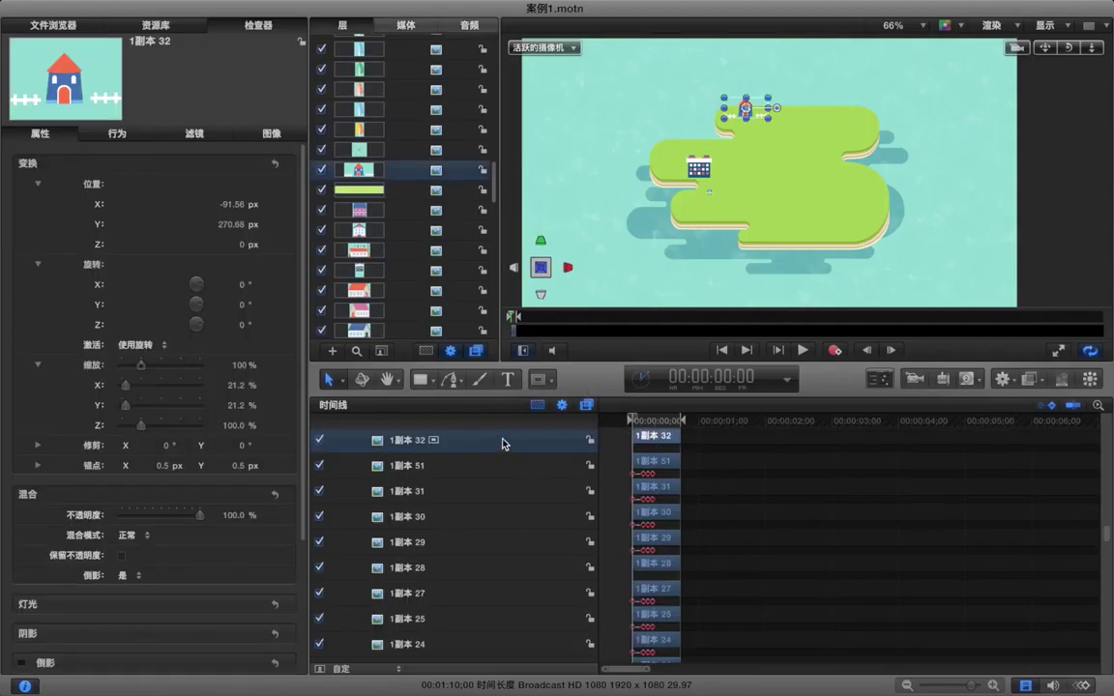
scroll(503, 443, up, 3)
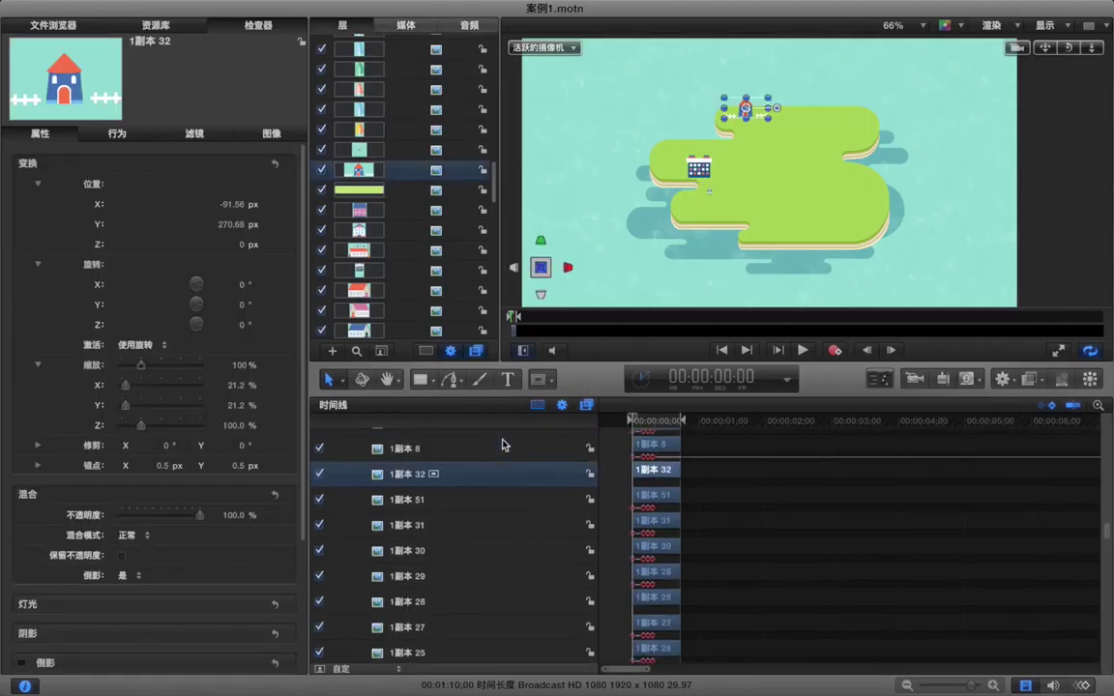
click(332, 354)
click(435, 176)
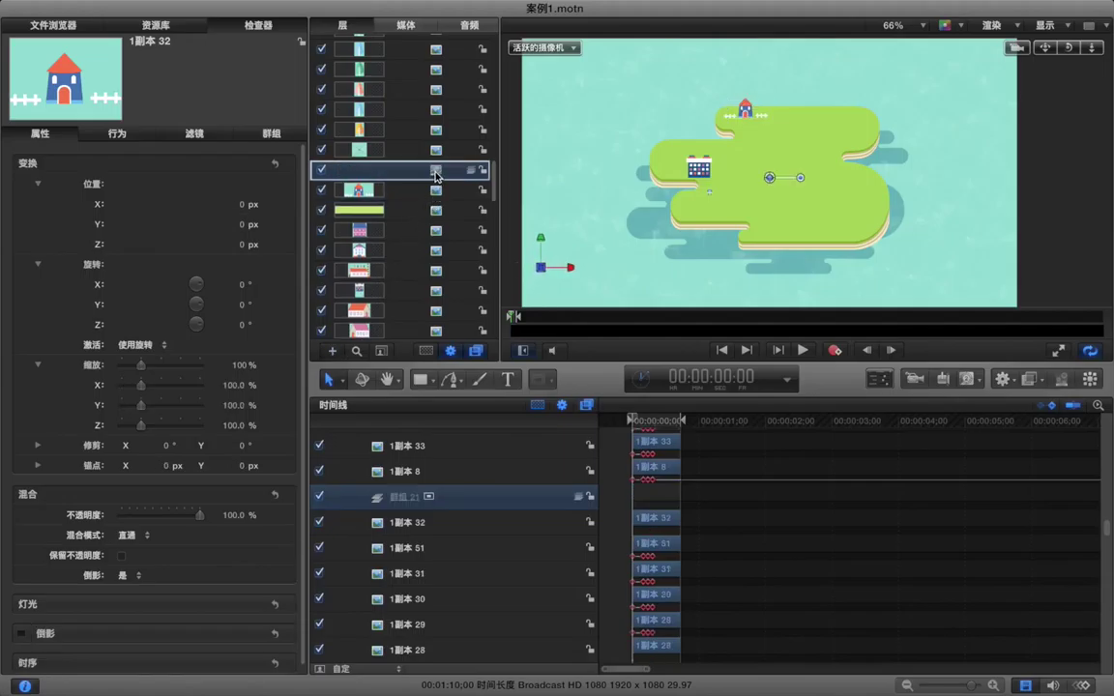
drag(435, 174, 435, 175)
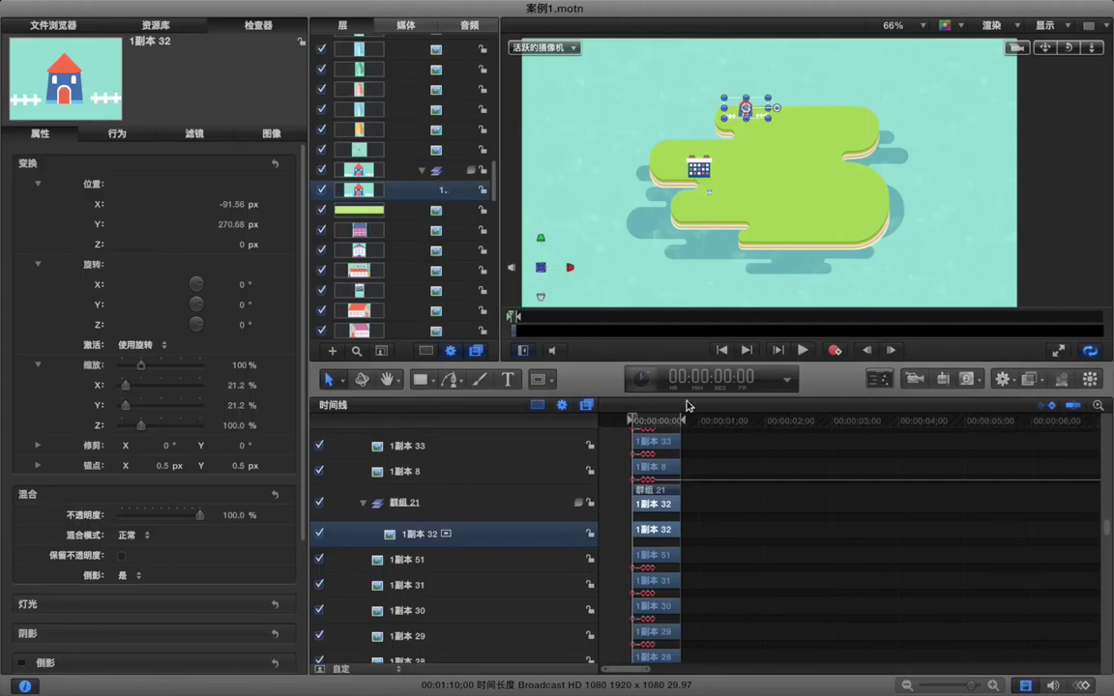
Delete the stray keyframe just after 13 seconds on the 1副本 8 layer
click(783, 504)
scroll(783, 505, right, 10)
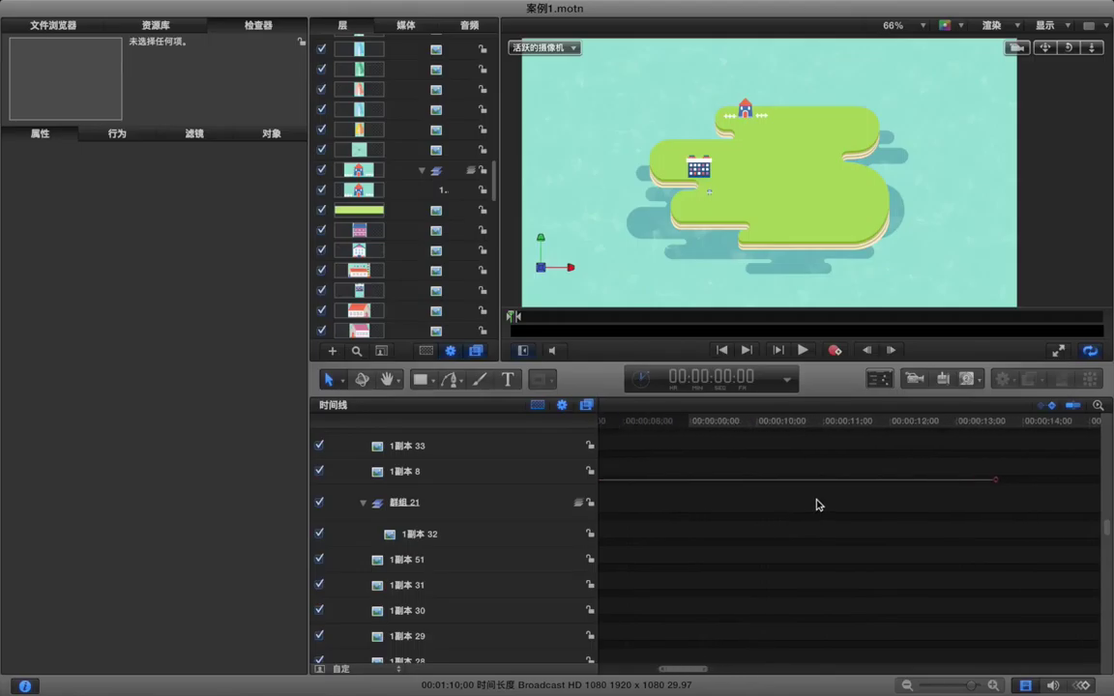
right_click(994, 479)
click(950, 532)
scroll(828, 526, left, 10)
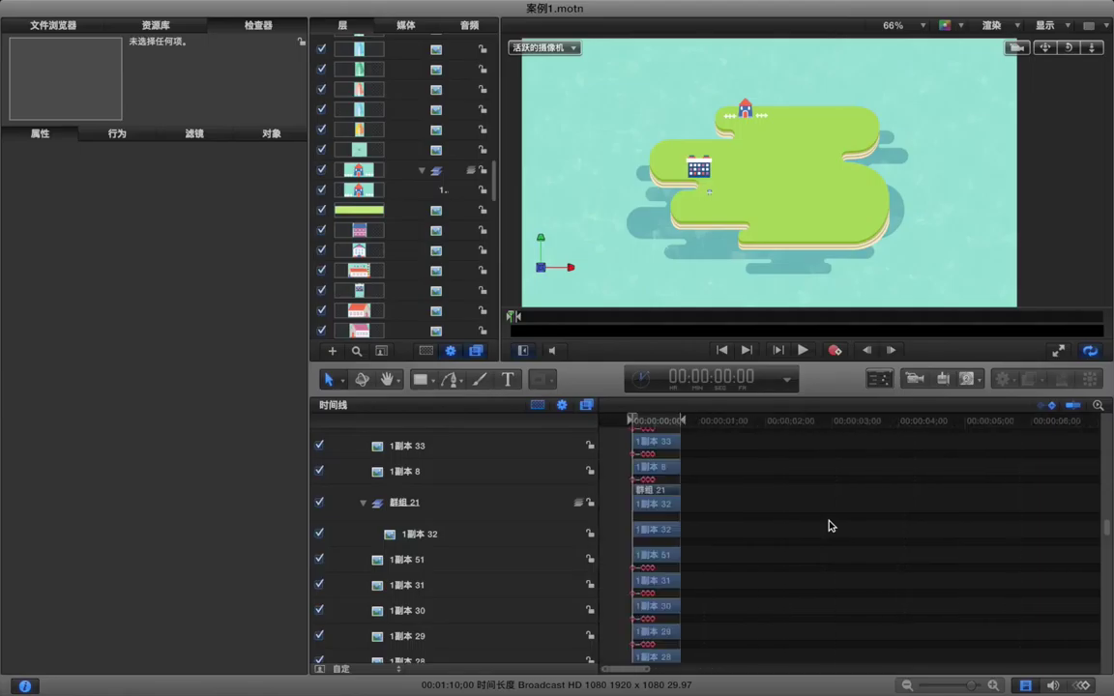
Paint one pink freehand brush stroke, 19 pixels wide, in the new group so it fully covers the windmill and both fences
click(478, 534)
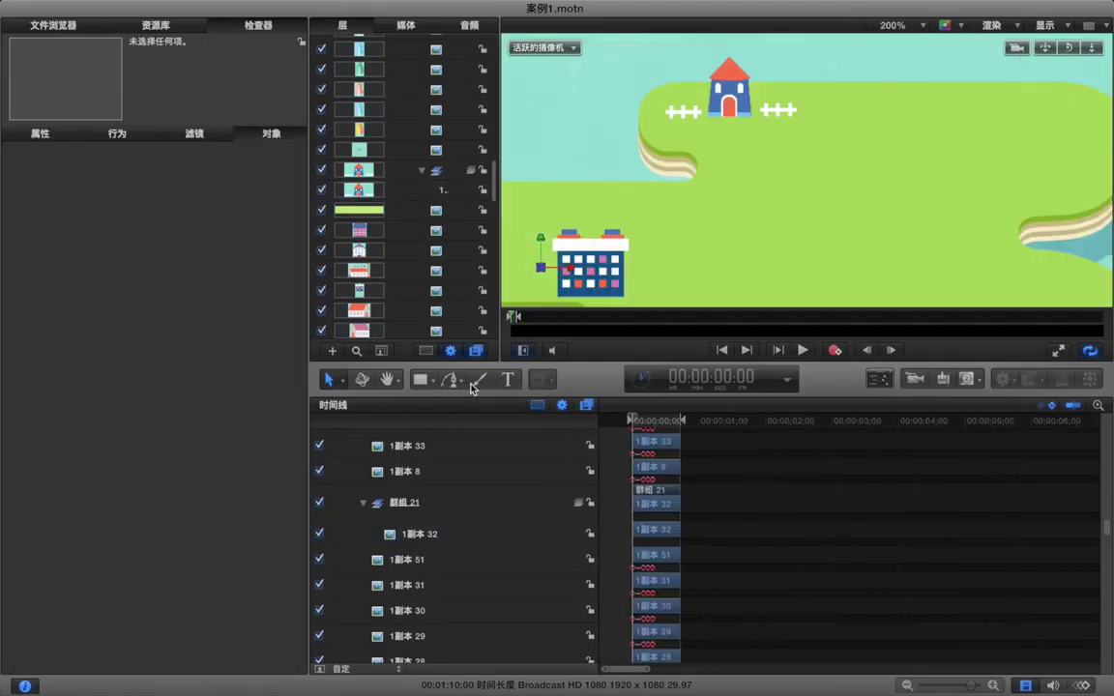
click(479, 380)
click(873, 383)
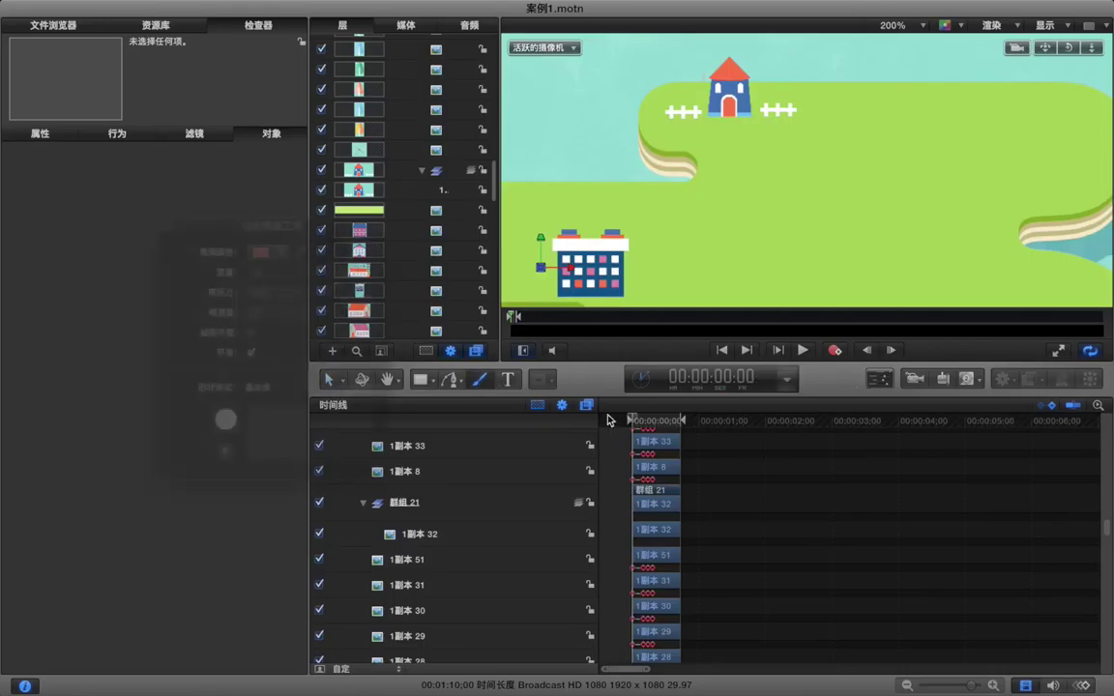
drag(261, 278, 270, 277)
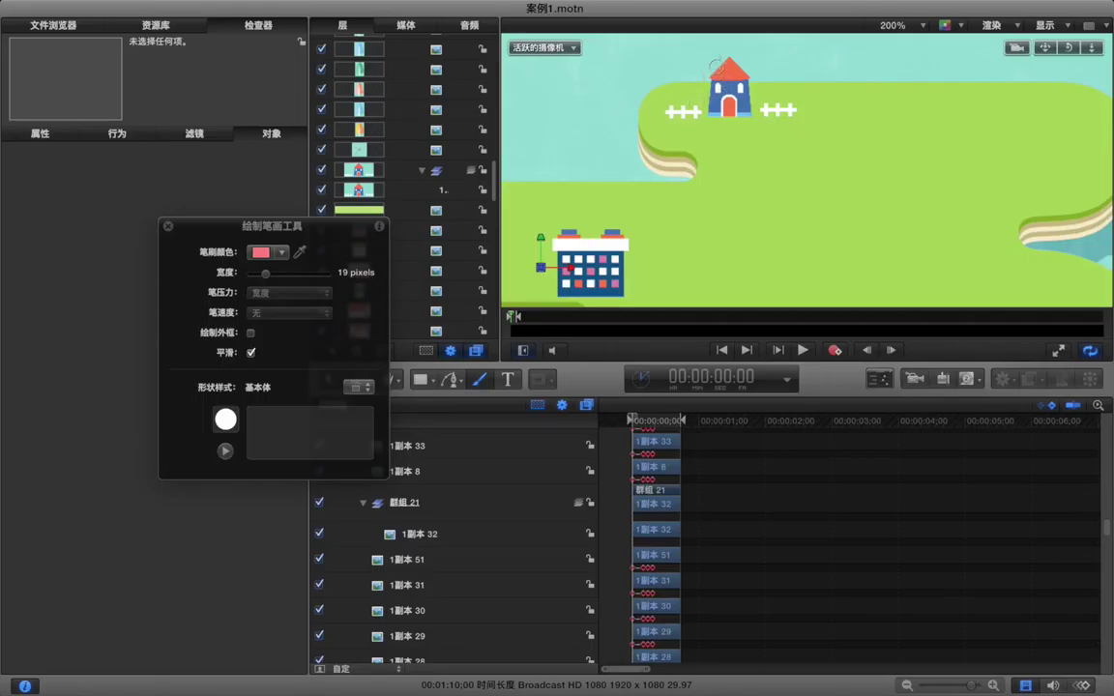
drag(734, 57, 757, 60)
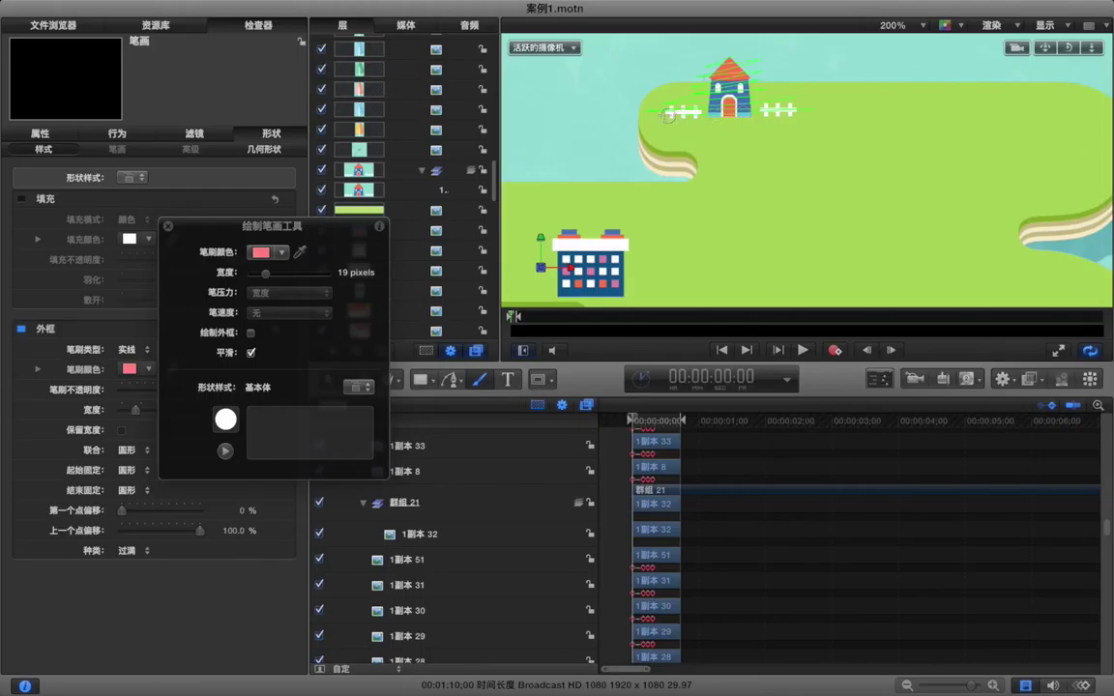
drag(801, 116, 800, 115)
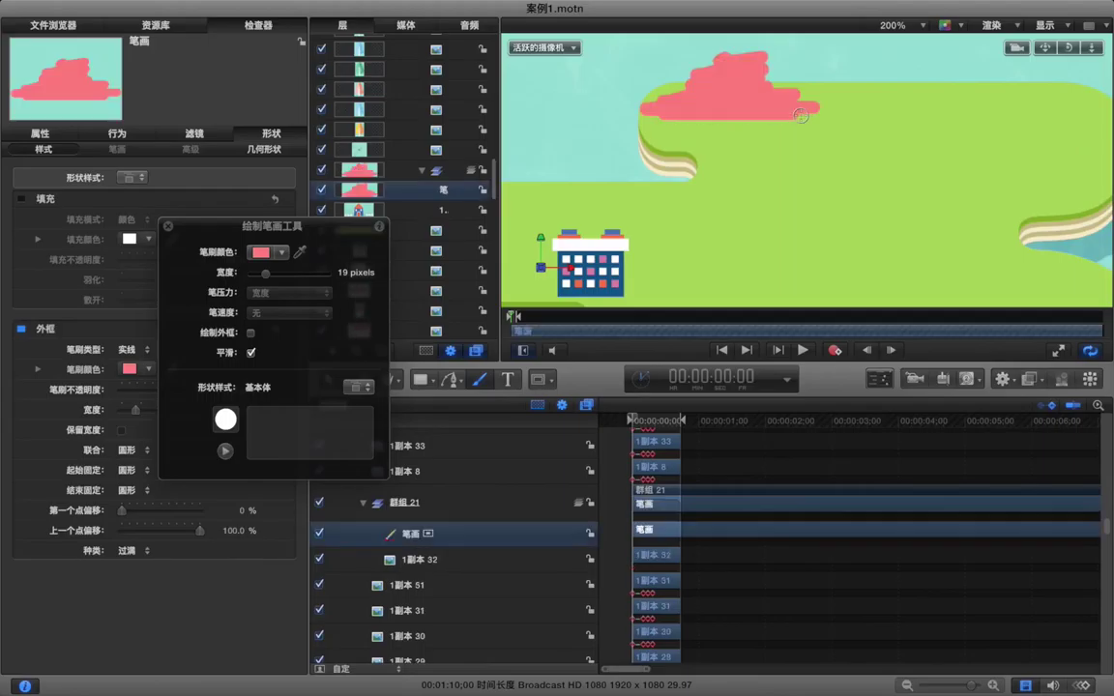
Trim the end of the 笔画 paint stroke to frame 21 and dismiss the stroke tool settings
click(680, 422)
drag(678, 422, 681, 422)
click(668, 534)
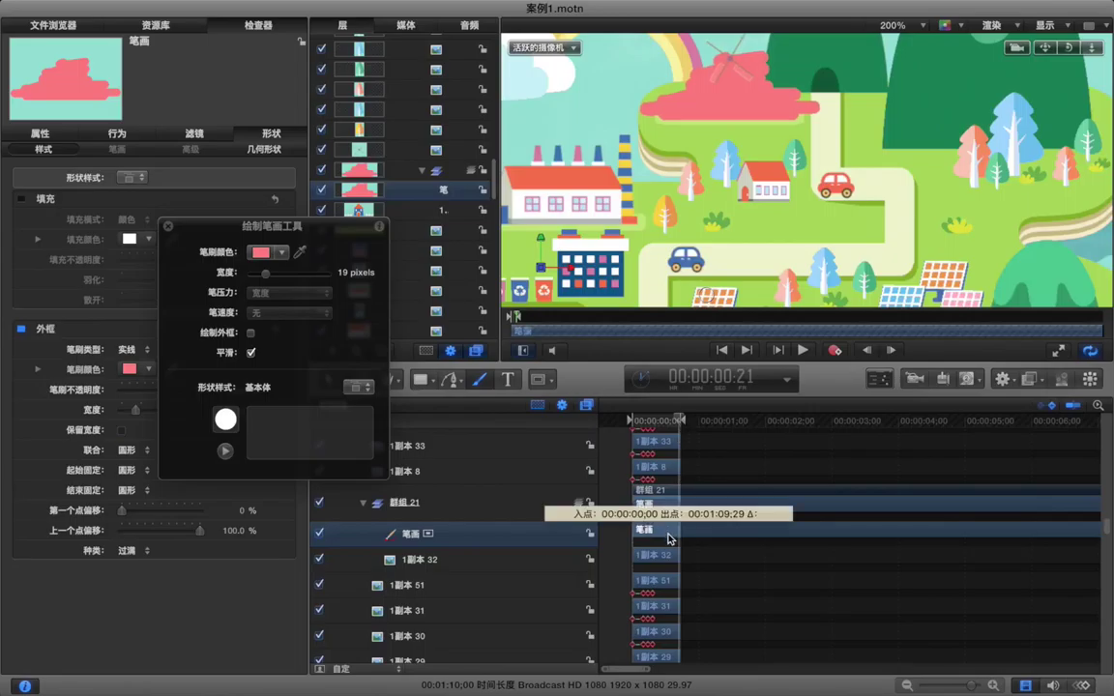
click(168, 227)
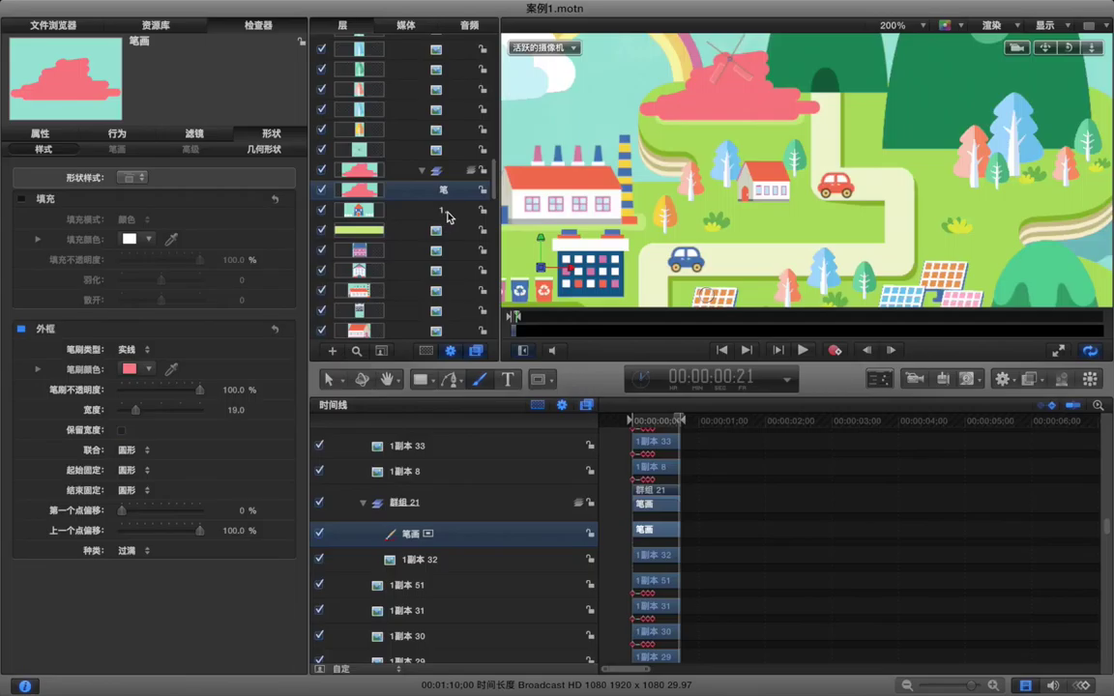
Add an image mask to the windmill layer 1副本 32 and use the 笔画 stroke as its mask source
click(446, 215)
key(super+shift+m)
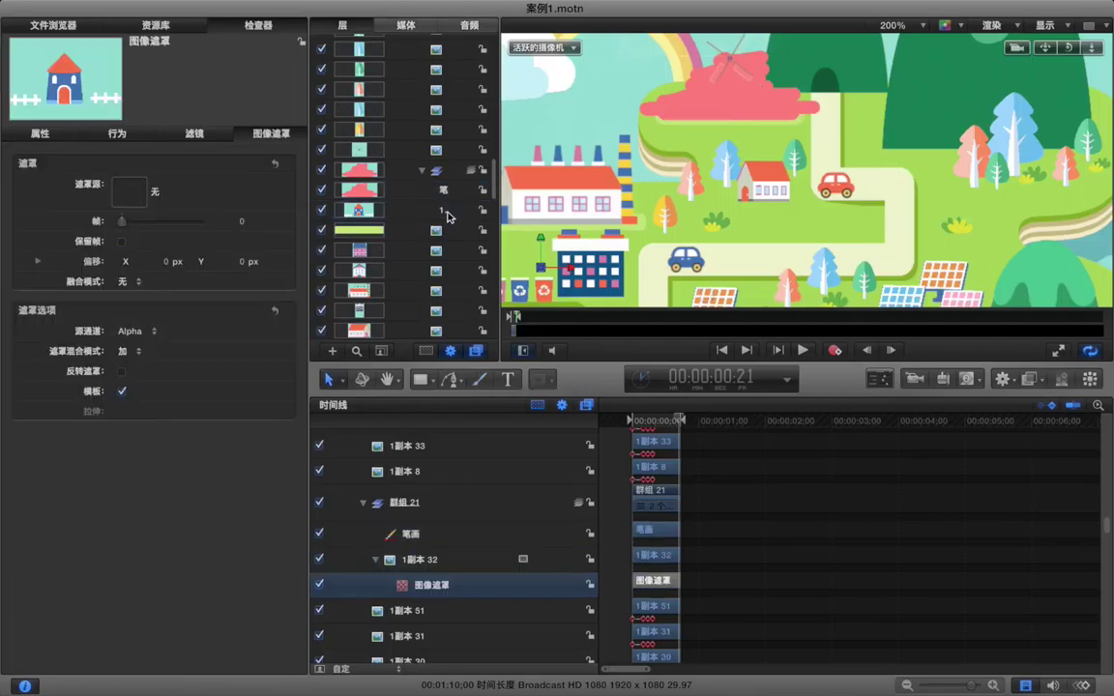
drag(447, 193, 116, 189)
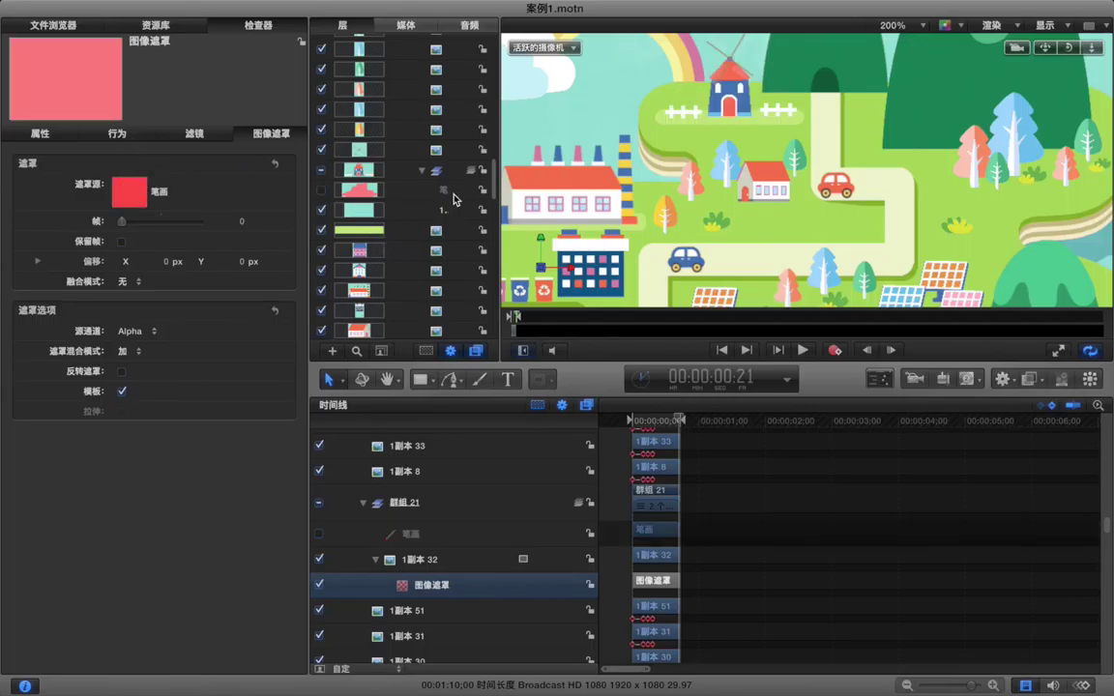
Apply the 绘制外框 shape behavior to the 笔画 stroke
click(117, 135)
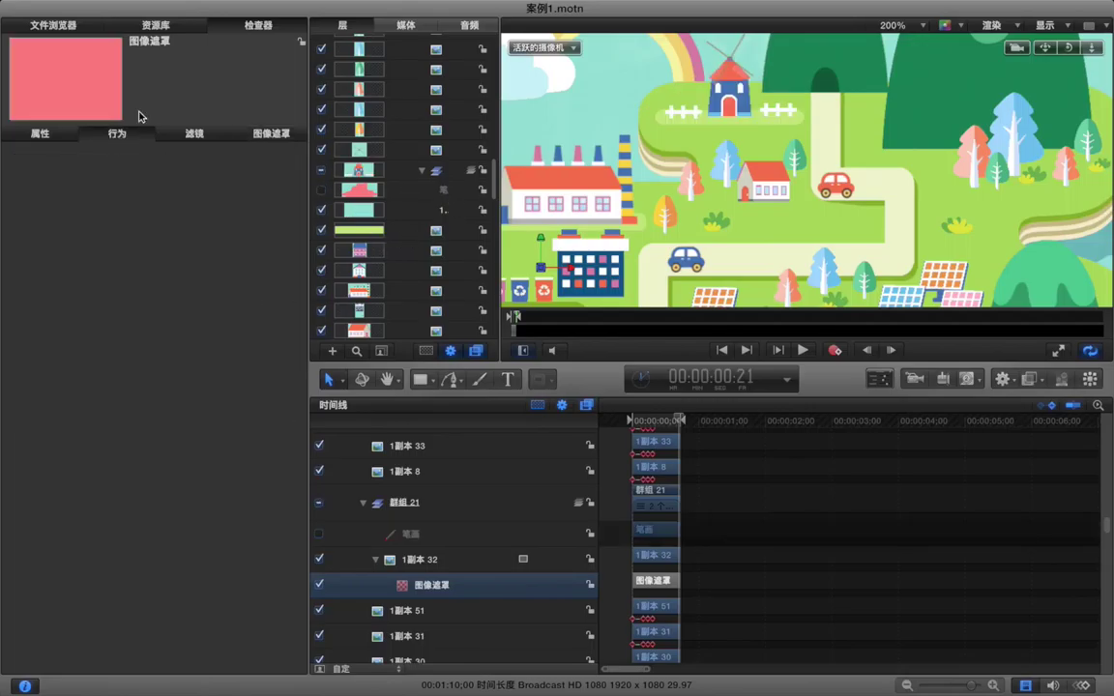
click(147, 25)
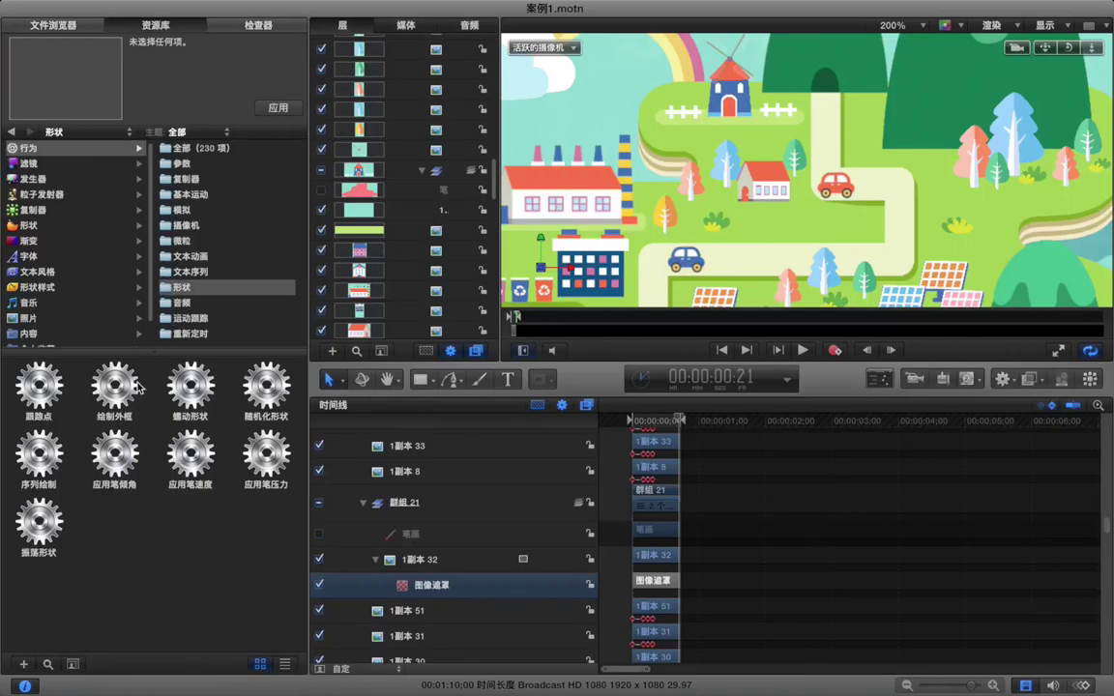
drag(115, 385, 444, 201)
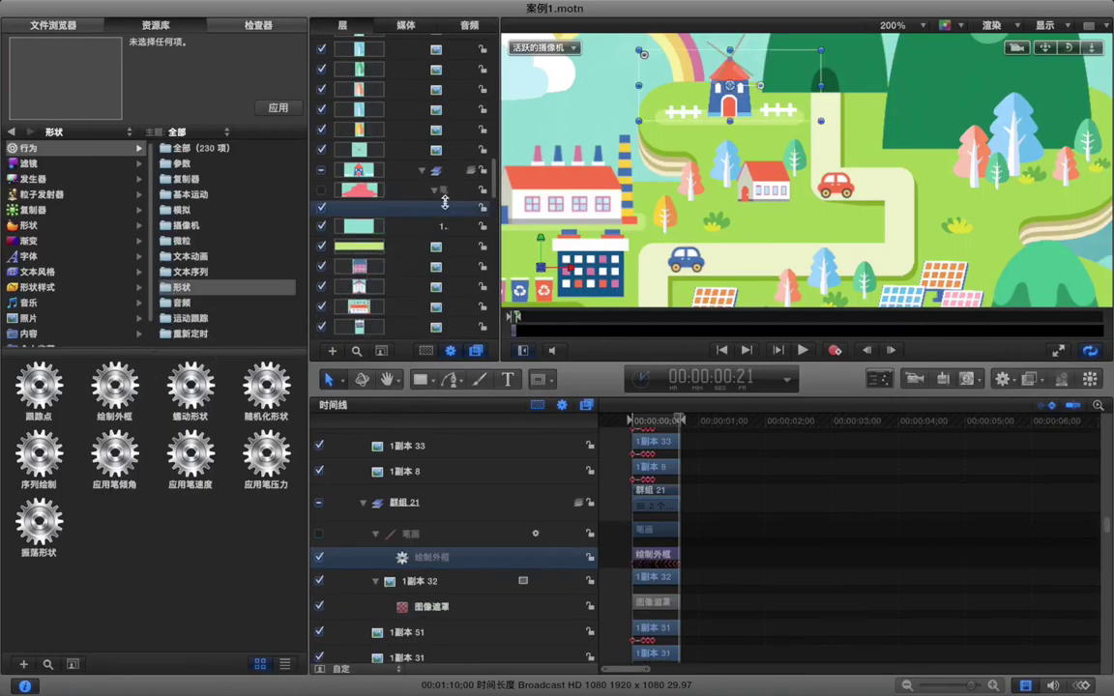
Play the animation from frame 0 to check how the windmill is drawn on
click(718, 515)
drag(664, 424, 604, 423)
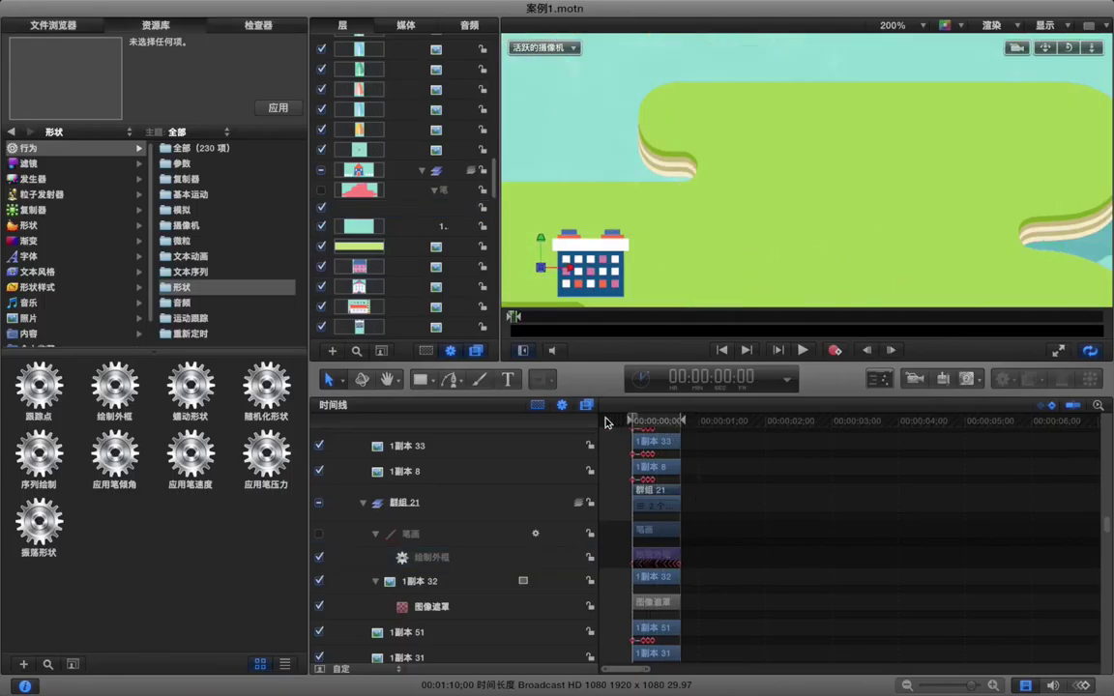
key(space)
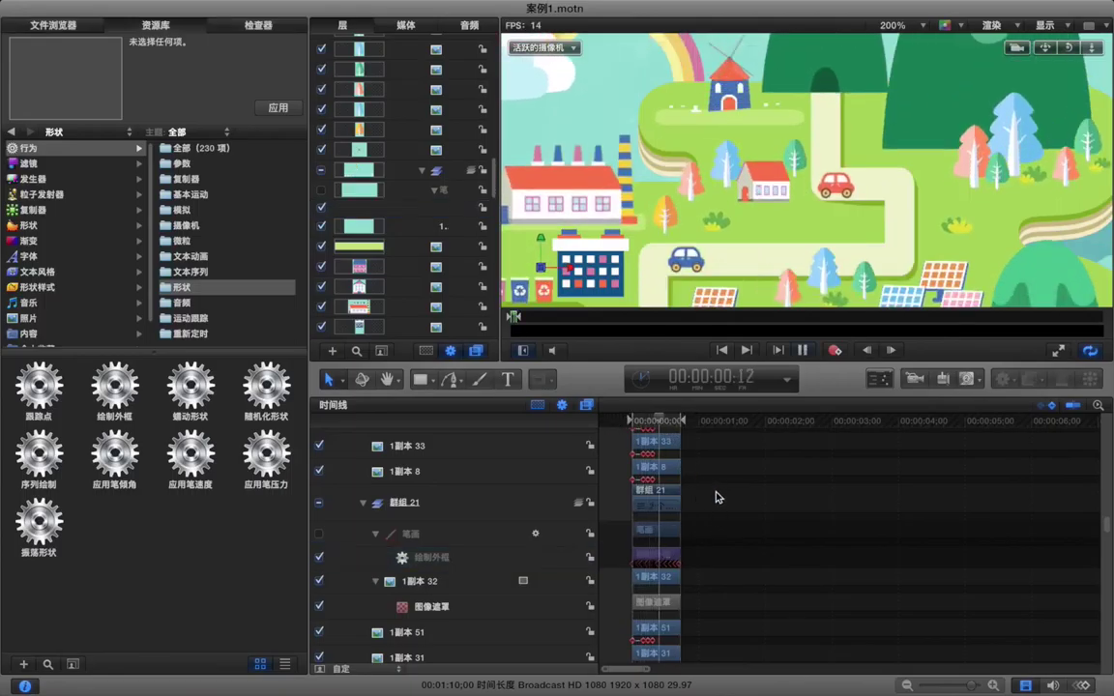
key(space)
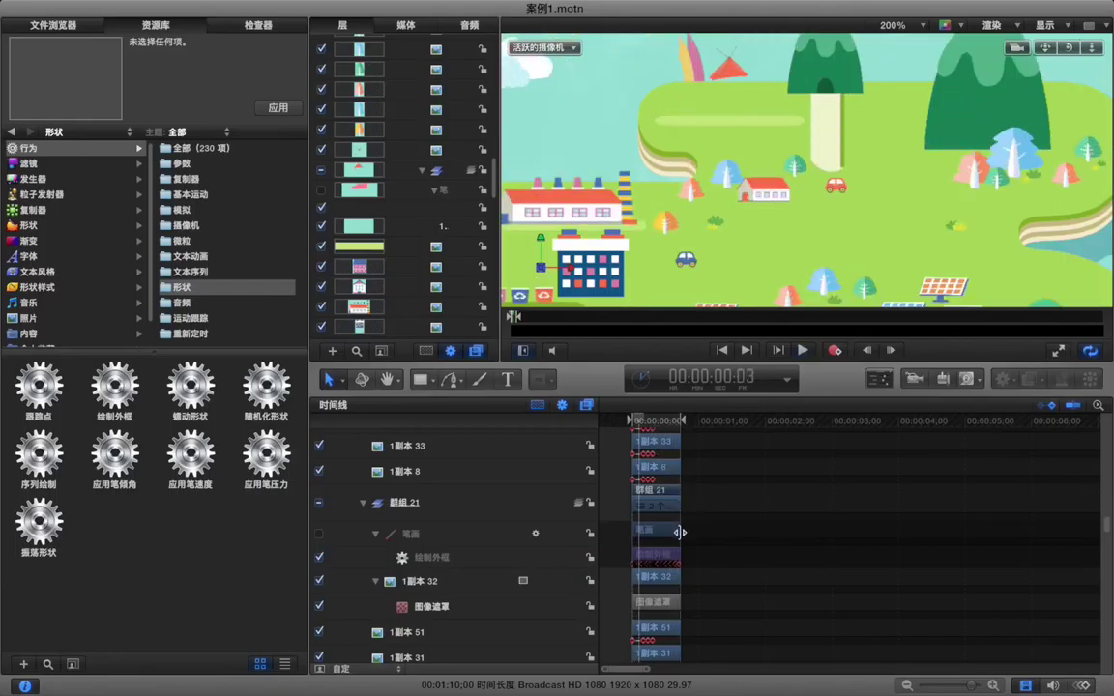
Shorten the 绘制外框 behavior to about a third of its length and preview the windmill reveal
drag(677, 555, 646, 555)
click(757, 554)
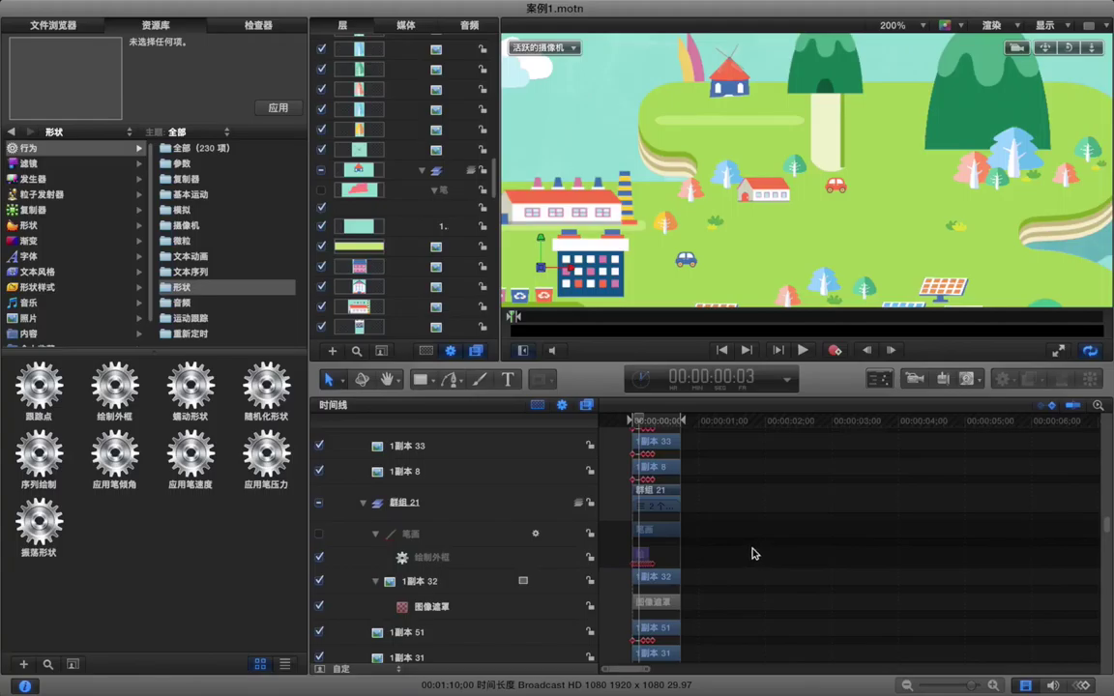
key(space)
key(space)
click(642, 421)
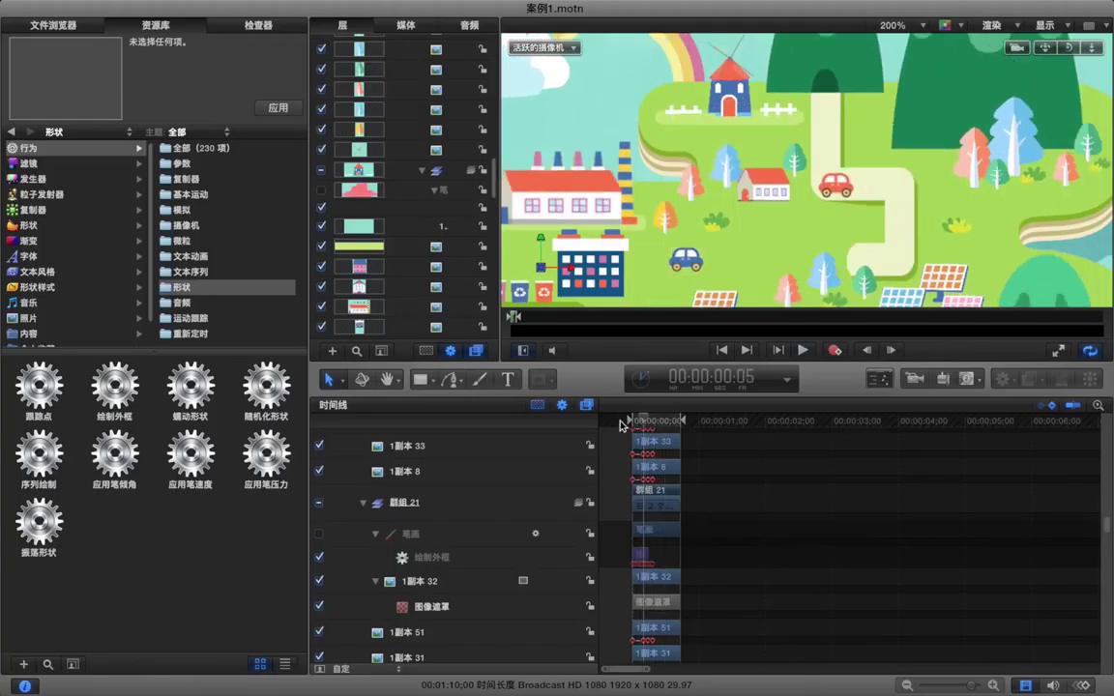
key(space)
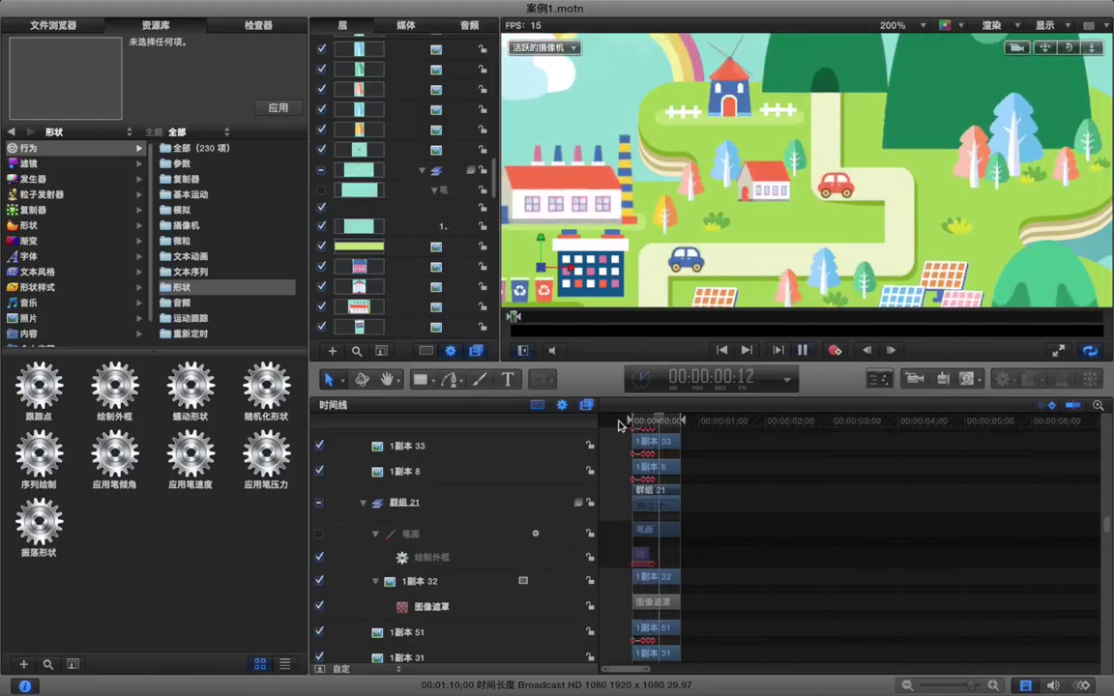
key(space)
key(space)
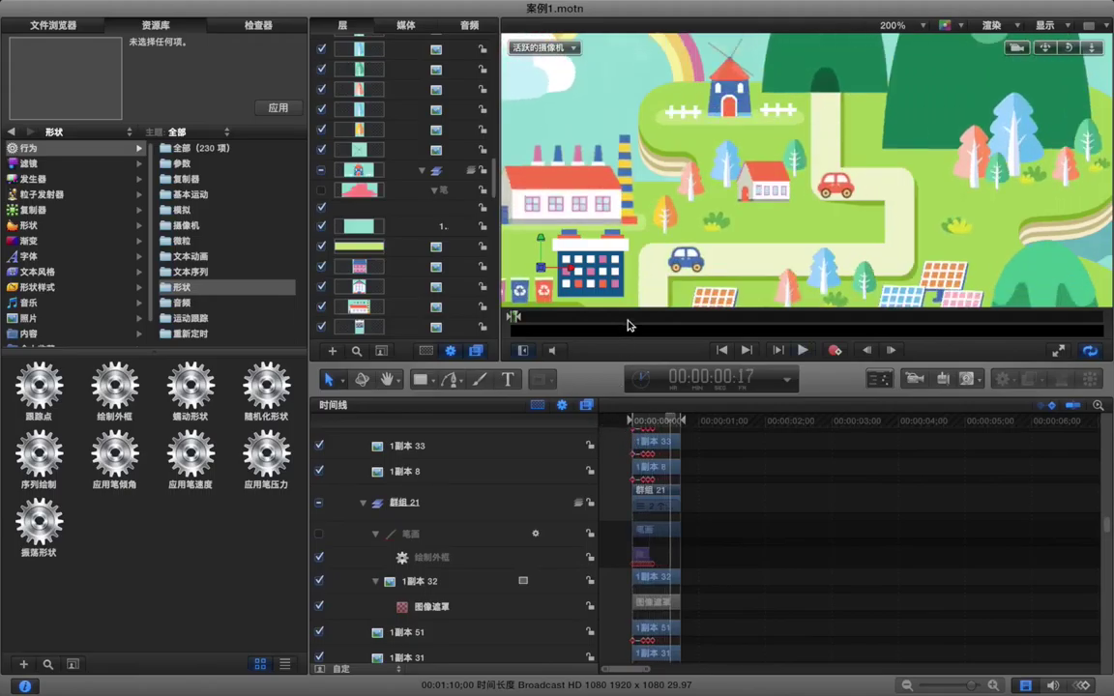
Create a new group above the blue building layer 1副本 28 and move that layer into it
scroll(440, 266, down, 4)
click(440, 253)
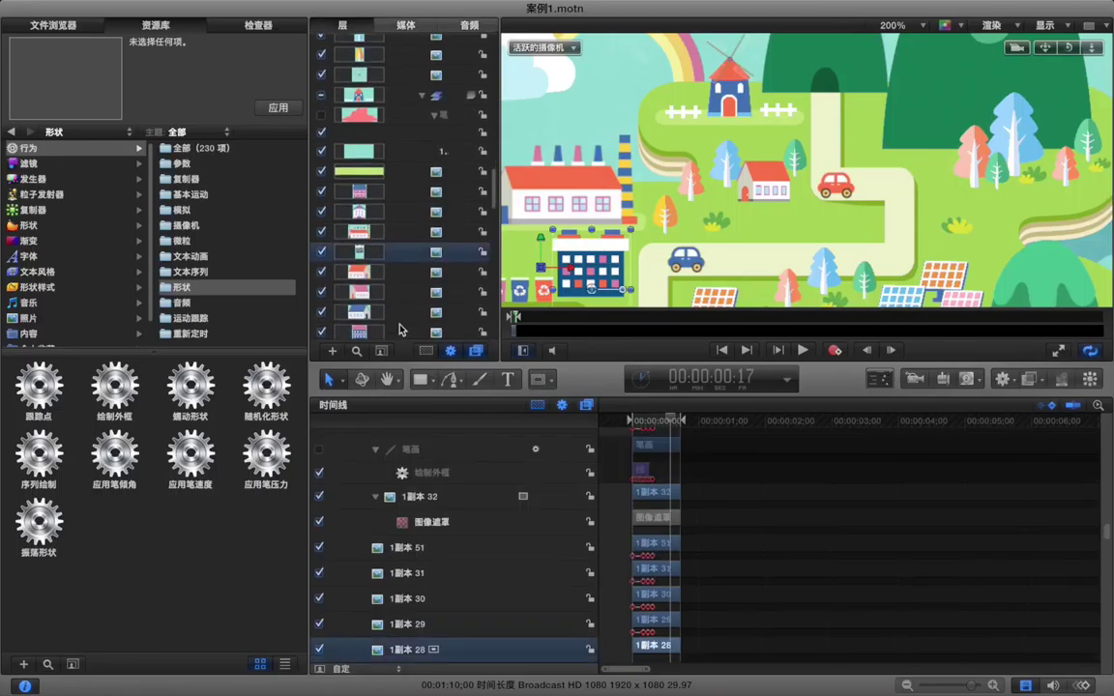
click(332, 351)
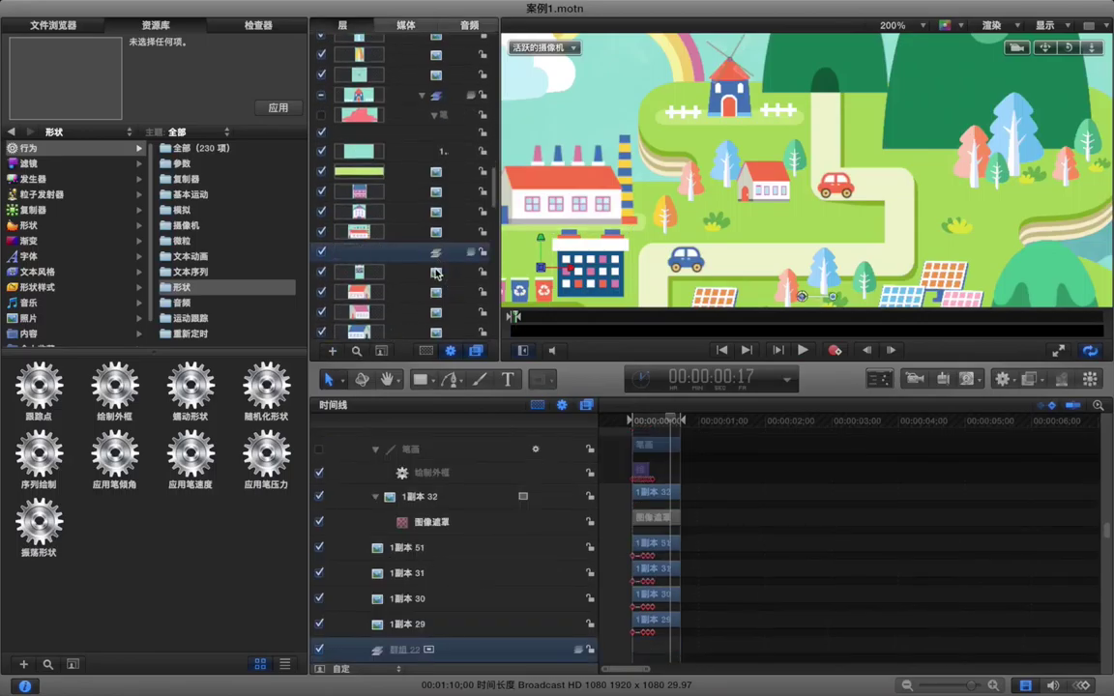
drag(368, 273, 438, 254)
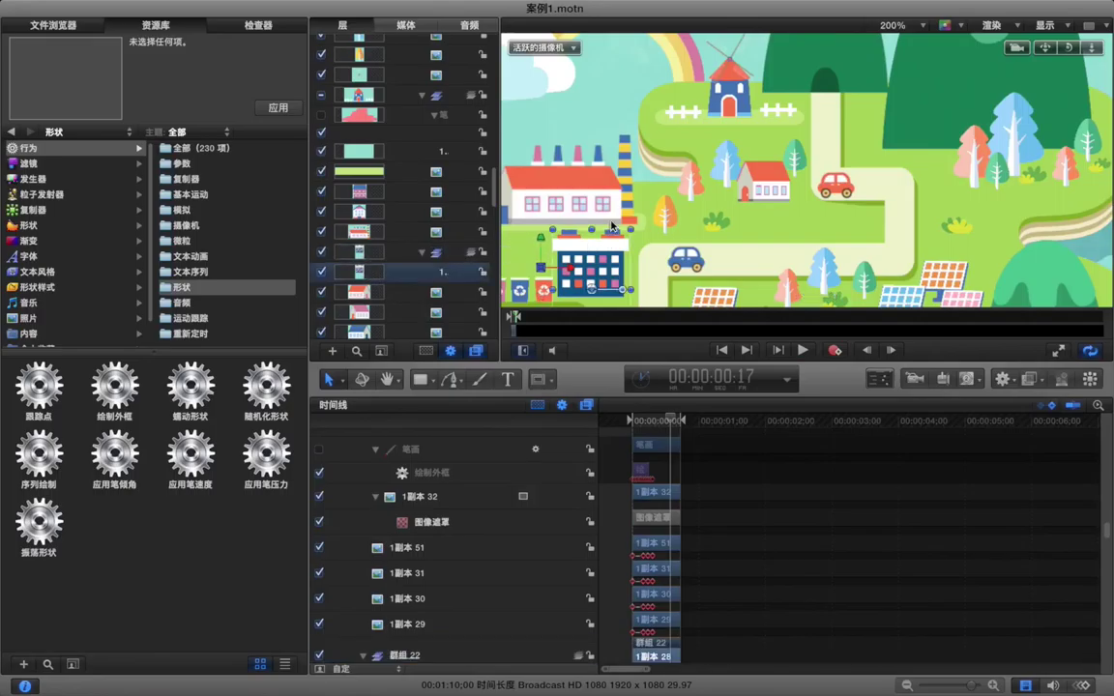
At frame 0, paint a zigzag brush stroke covering the whole blue building, its cable and its plug
scroll(611, 225, down, 5)
scroll(617, 222, left, 1)
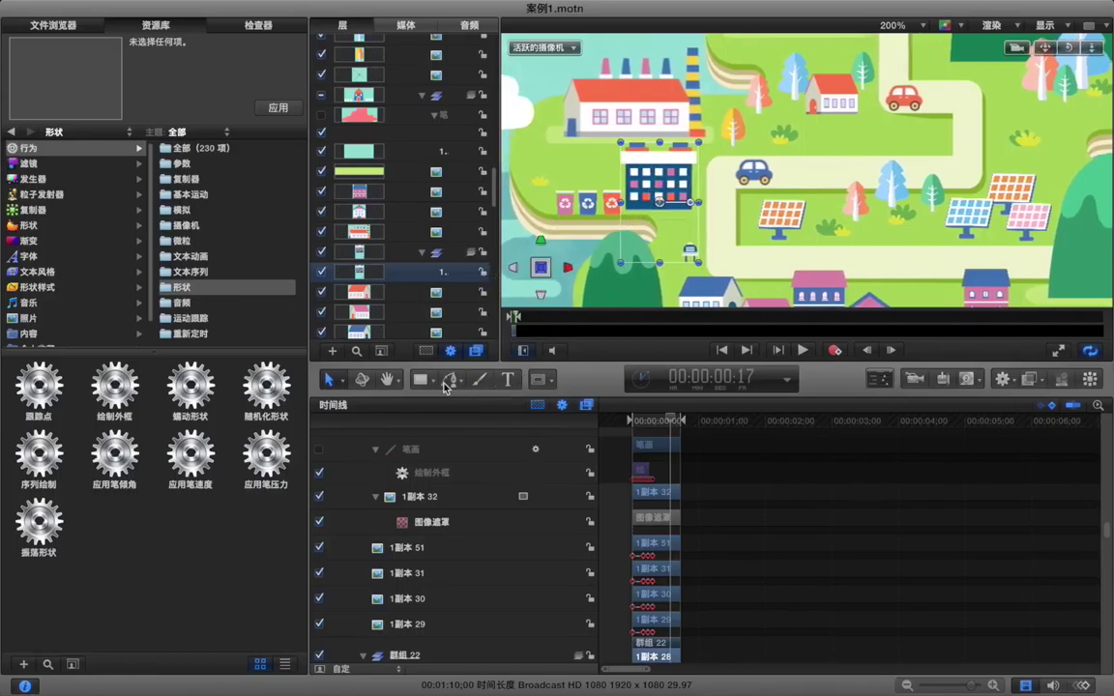
click(480, 381)
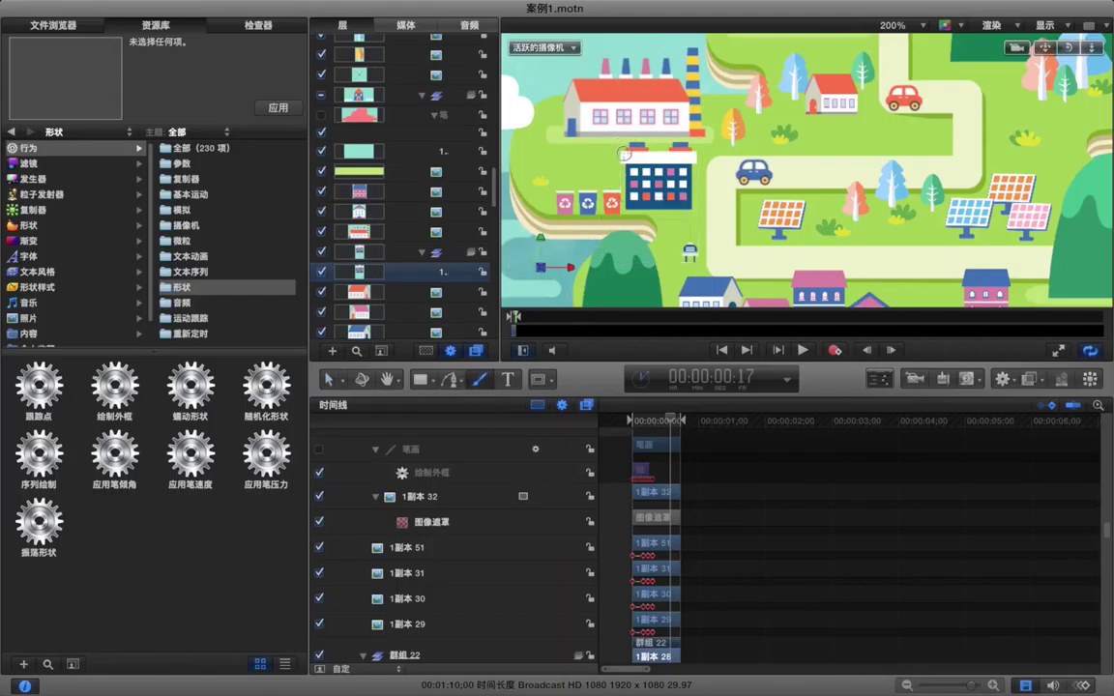
drag(650, 422, 631, 422)
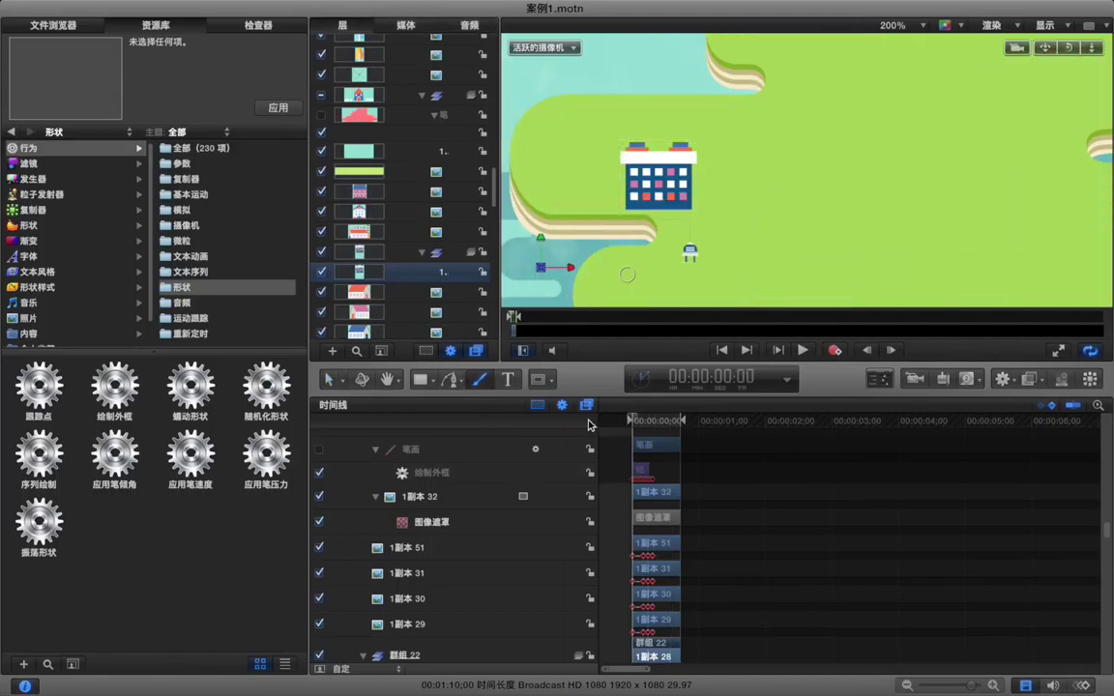
drag(622, 143, 644, 142)
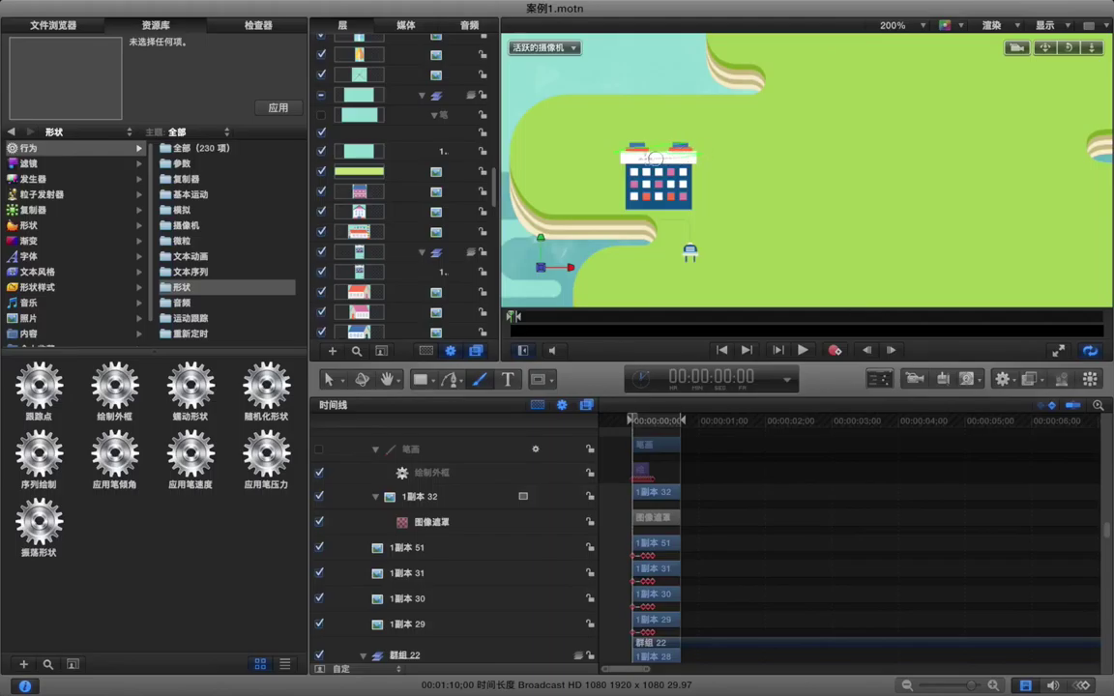
mouse_move(700, 167)
mouse_down()
mouse_move(628, 172)
mouse_move(695, 174)
mouse_move(678, 179)
mouse_move(628, 180)
mouse_up()
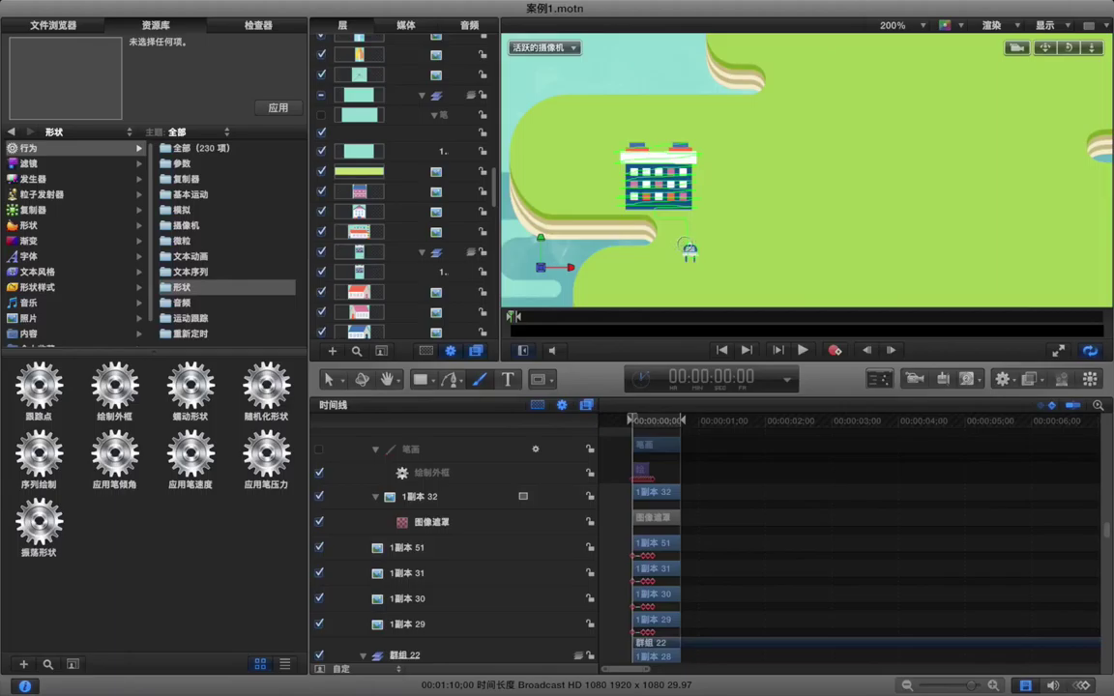
drag(689, 257, 689, 255)
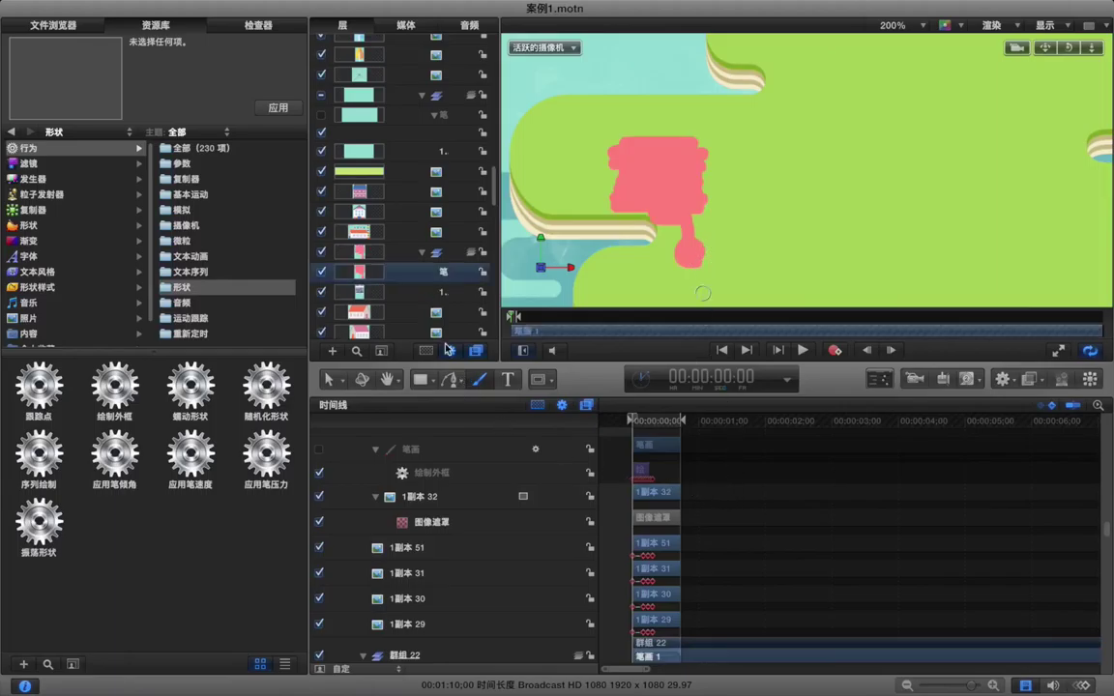
Add an image mask to layer 1副本 28 with 笔画 1 as its source, and apply the 绘制外框 behavior to that stroke
right_click(443, 292)
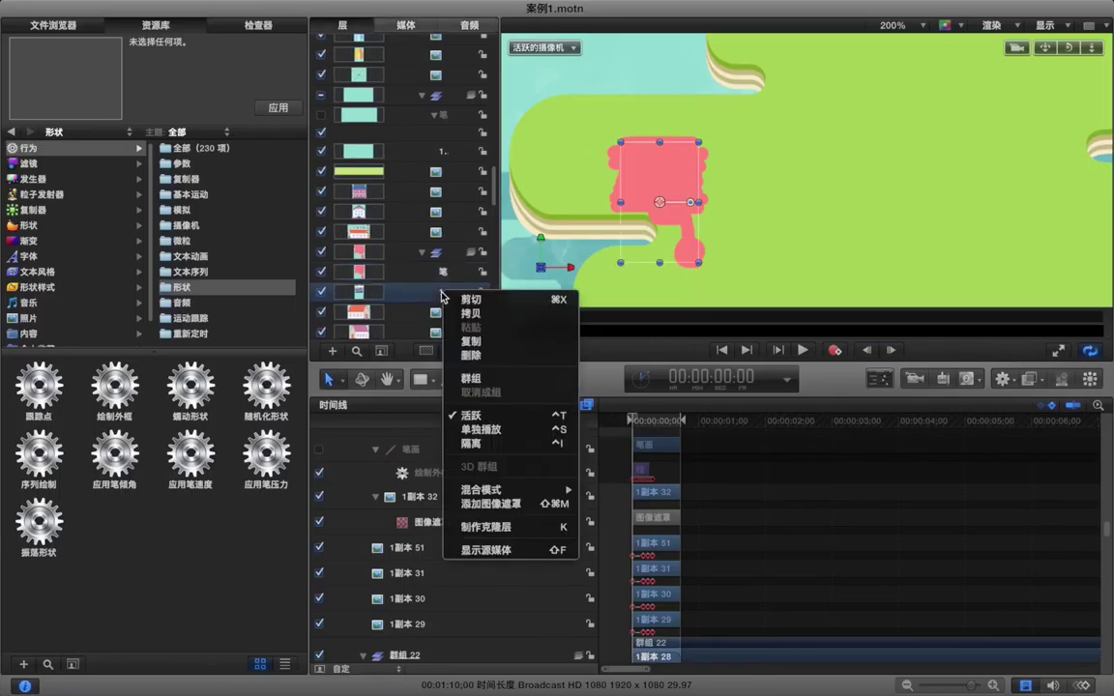
click(488, 505)
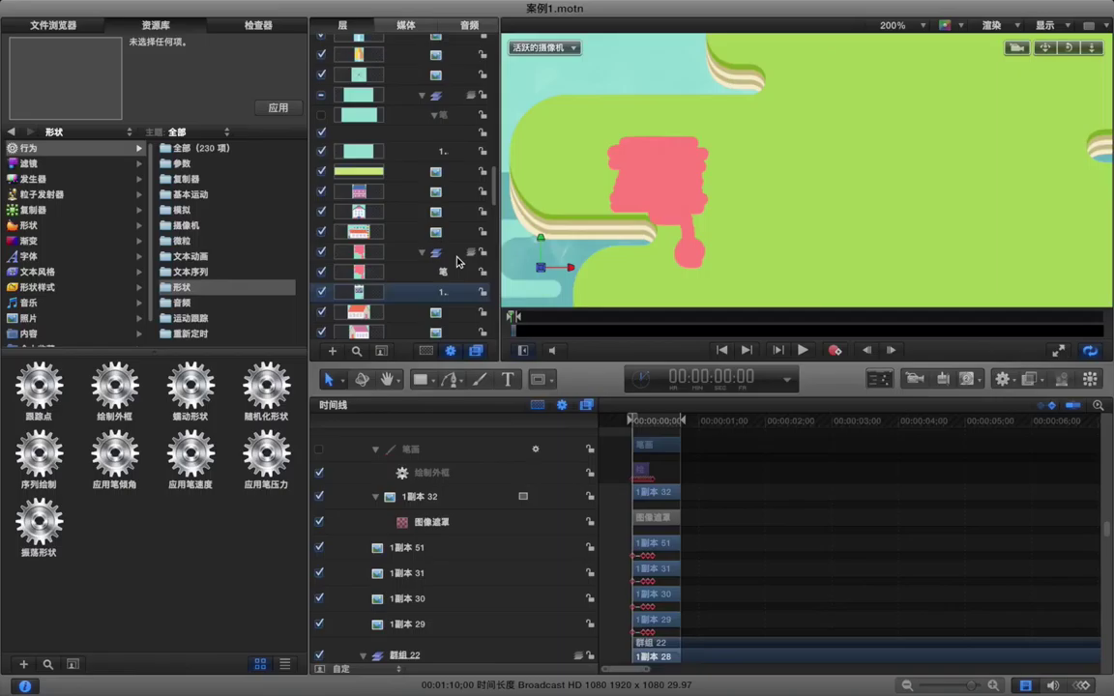
click(248, 30)
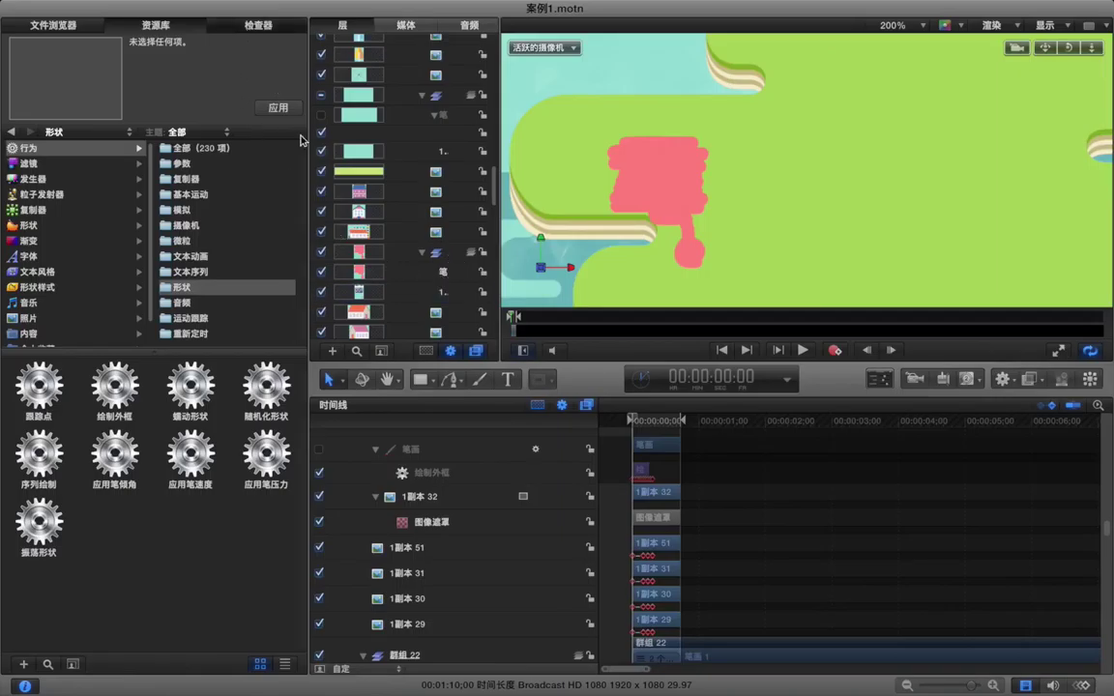
drag(442, 272, 128, 181)
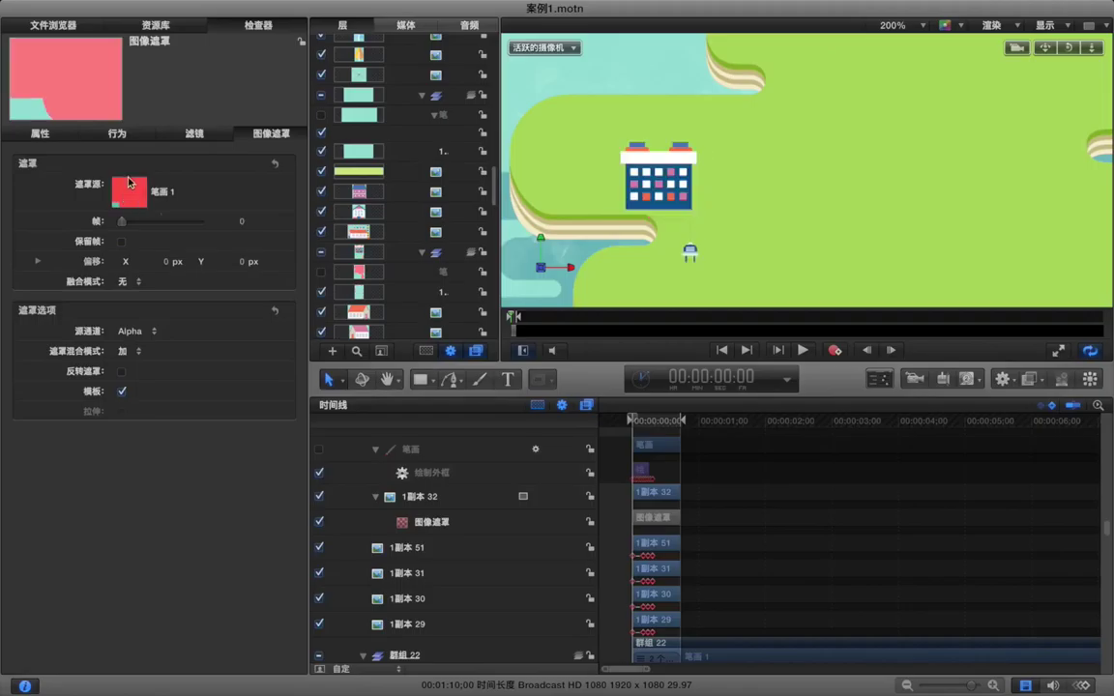
click(156, 26)
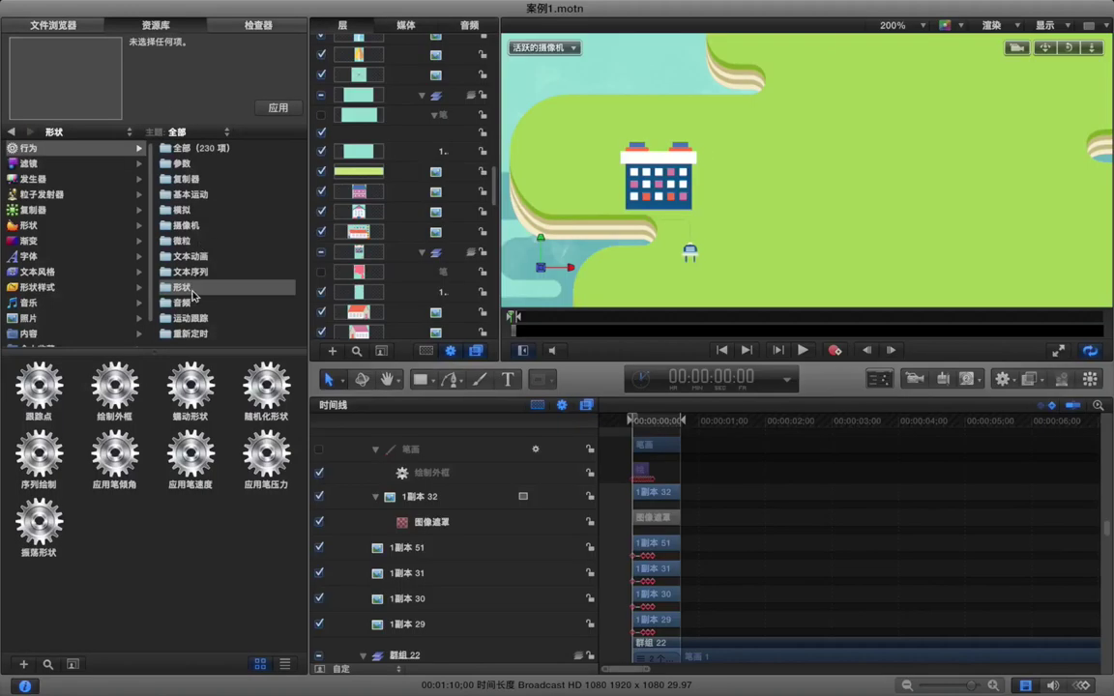
drag(113, 356, 442, 288)
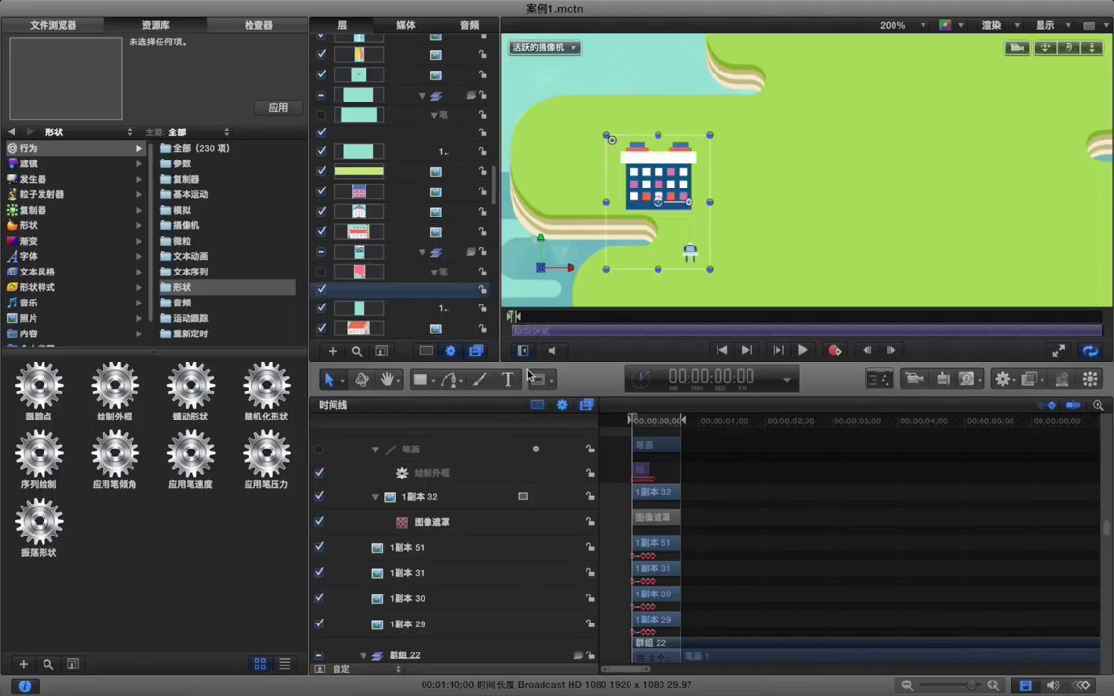
Shorten the 绘制外框 behavior on 笔画 1 to just under half of the play range and preview the building's reveal
scroll(735, 522, down, 3)
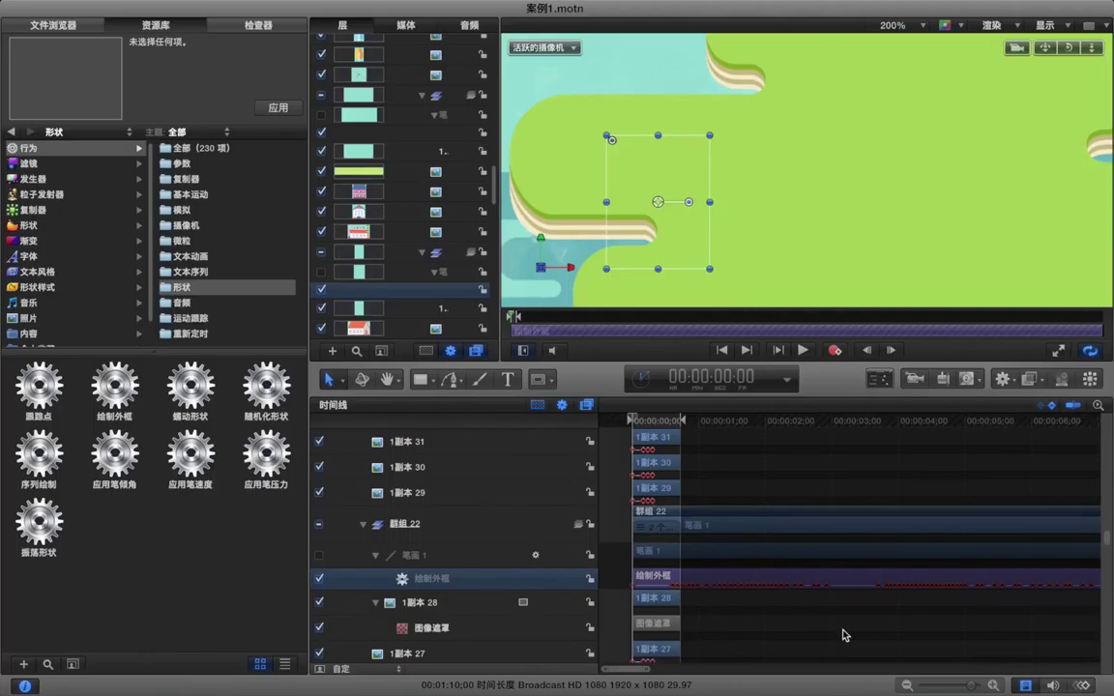
click(907, 686)
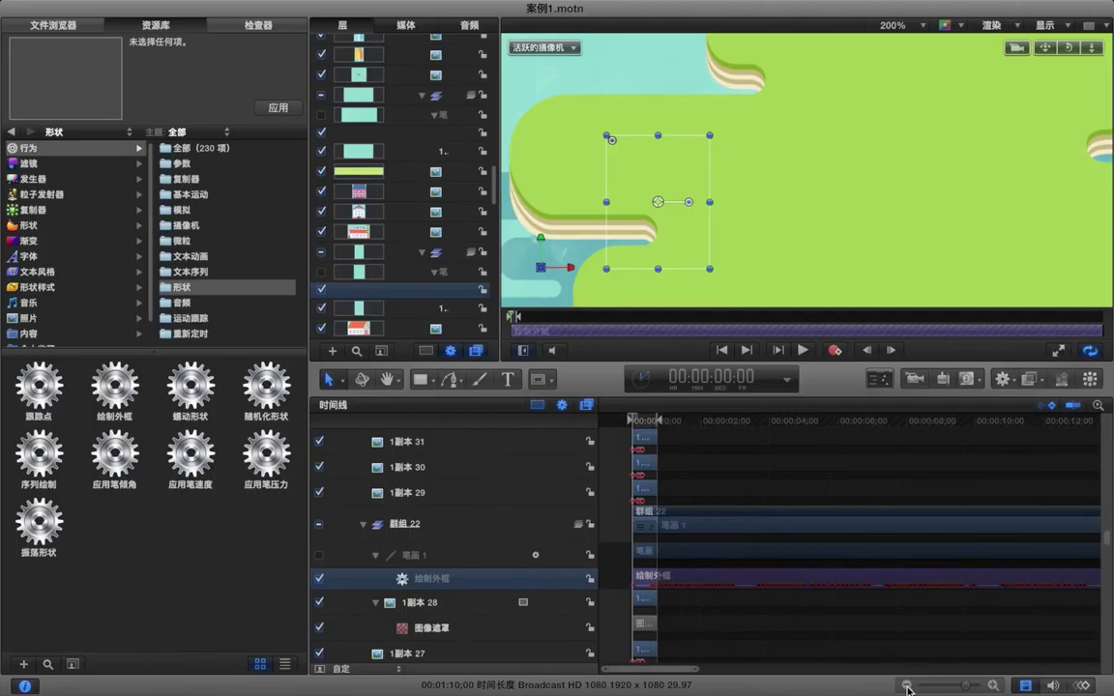
click(907, 686)
click(906, 686)
click(906, 687)
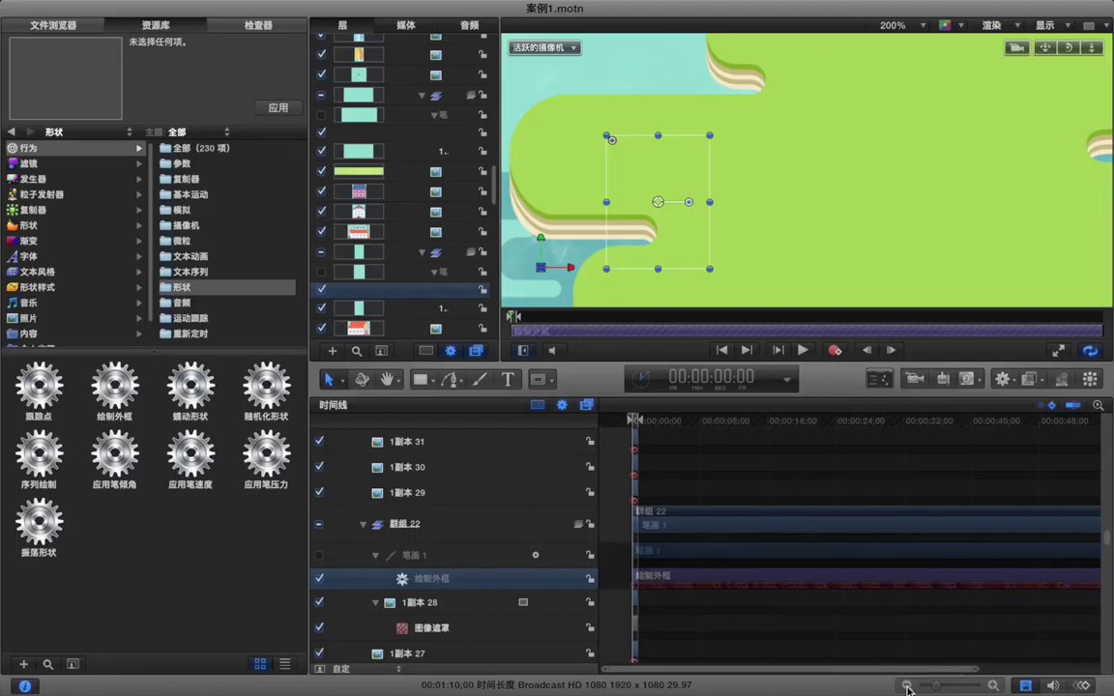
click(907, 687)
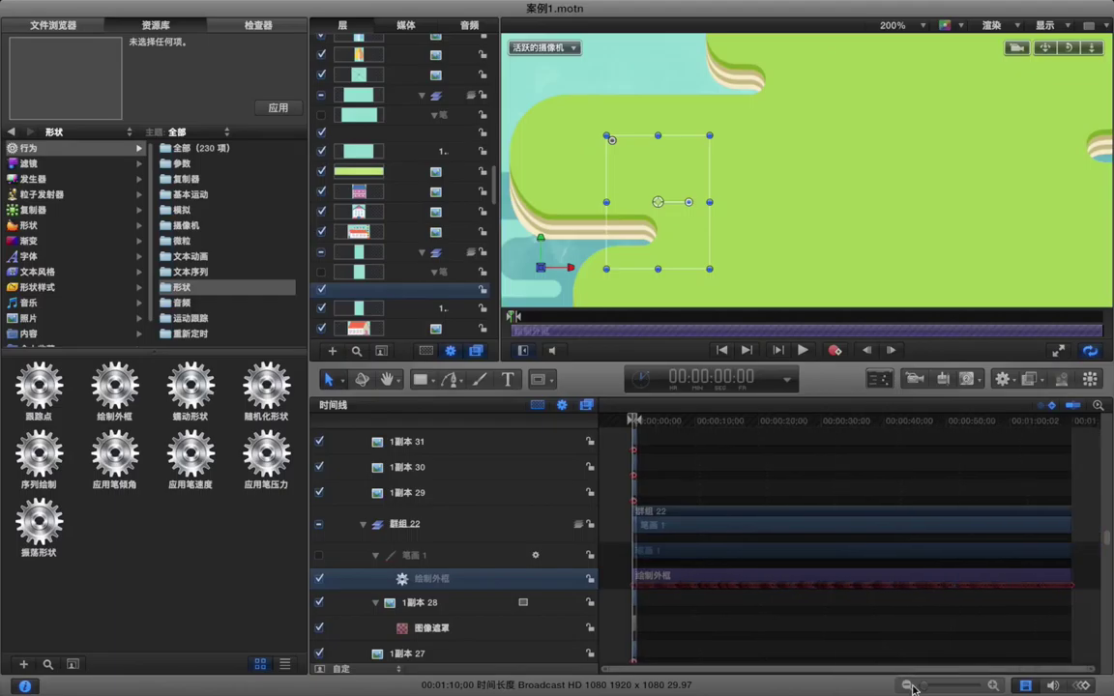
click(1070, 579)
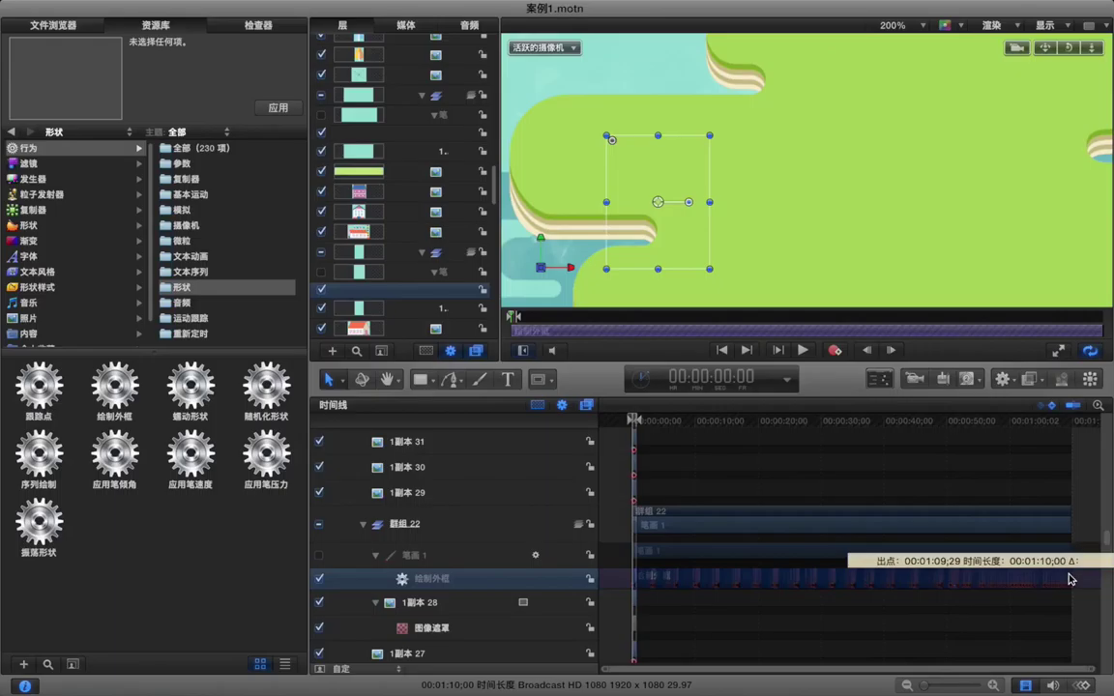
drag(1070, 579, 633, 579)
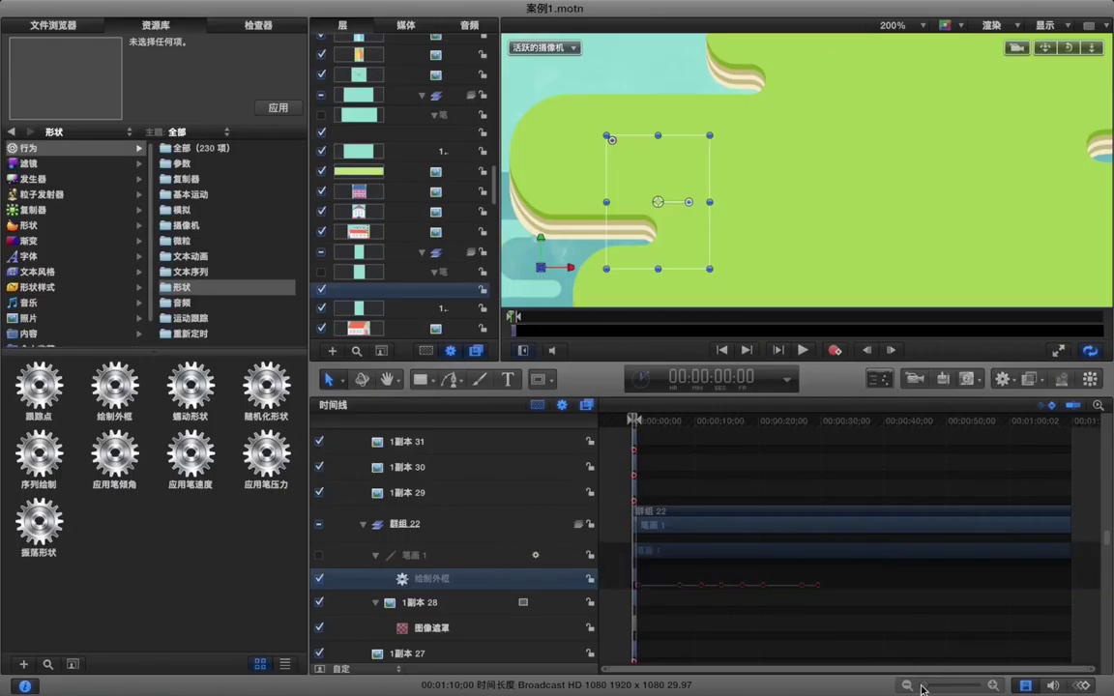
drag(925, 686, 975, 683)
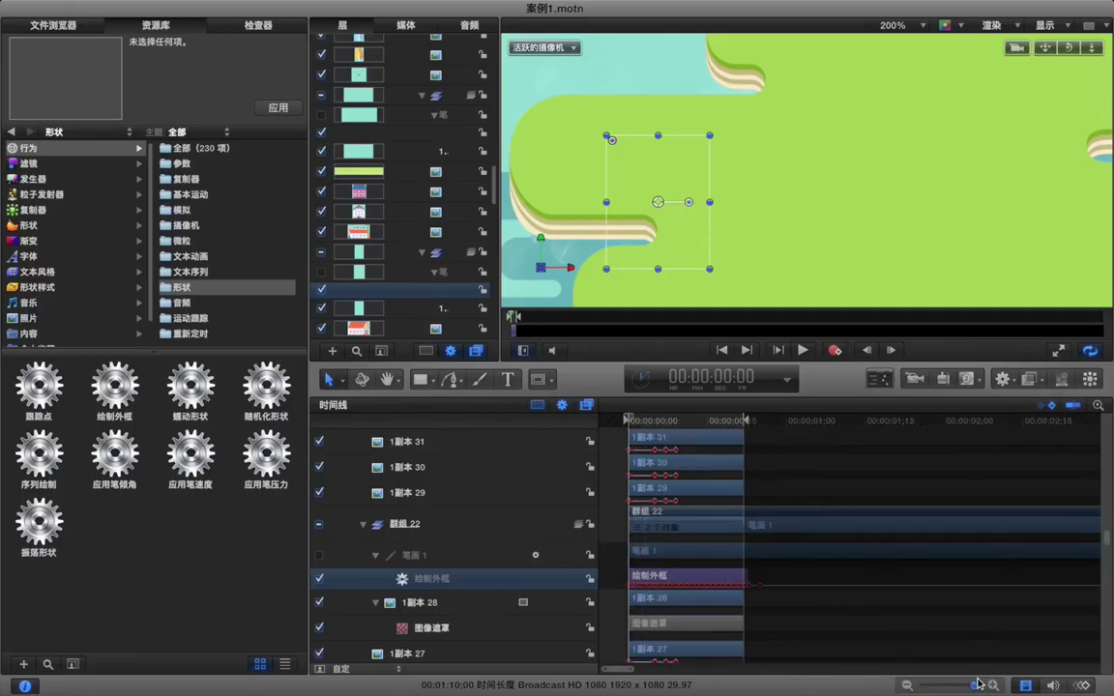
drag(745, 576, 682, 575)
click(718, 579)
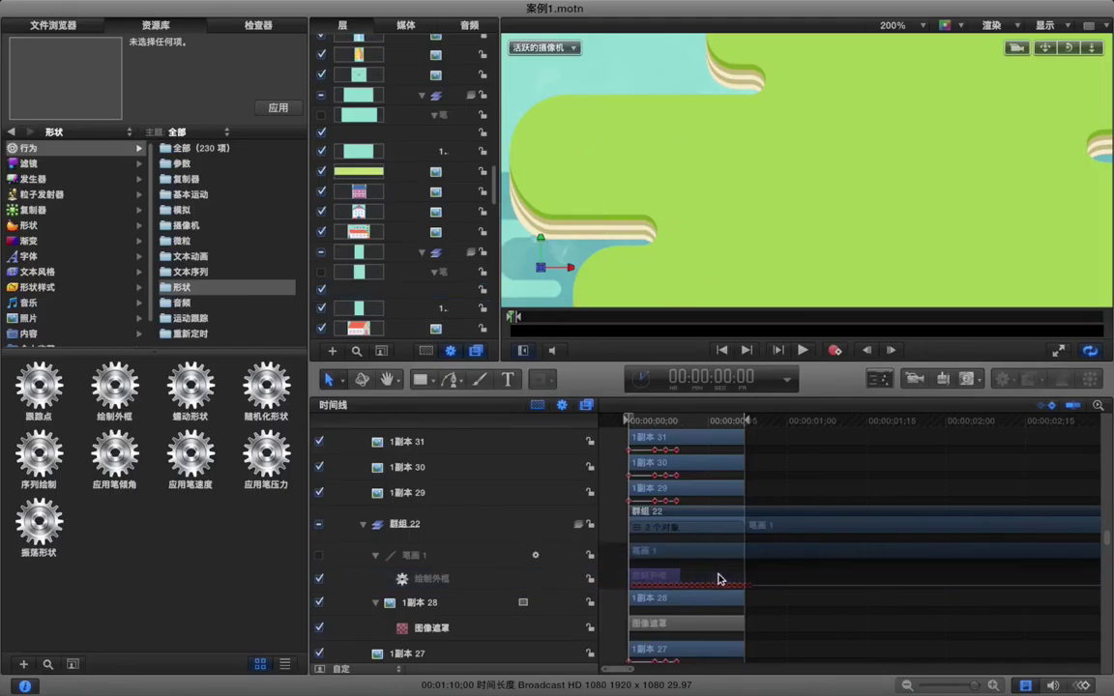
key(space)
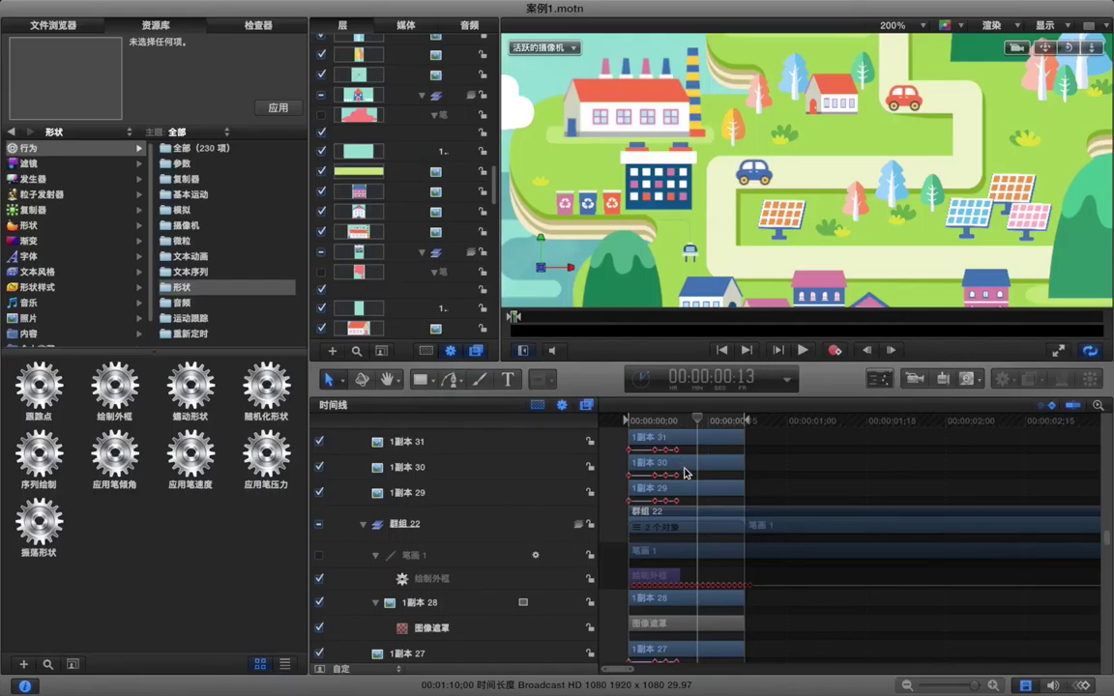
Set the project's duration to 00:00:10;00 and fit the timeline to the new length
click(906, 686)
scroll(390, 174, up, 10)
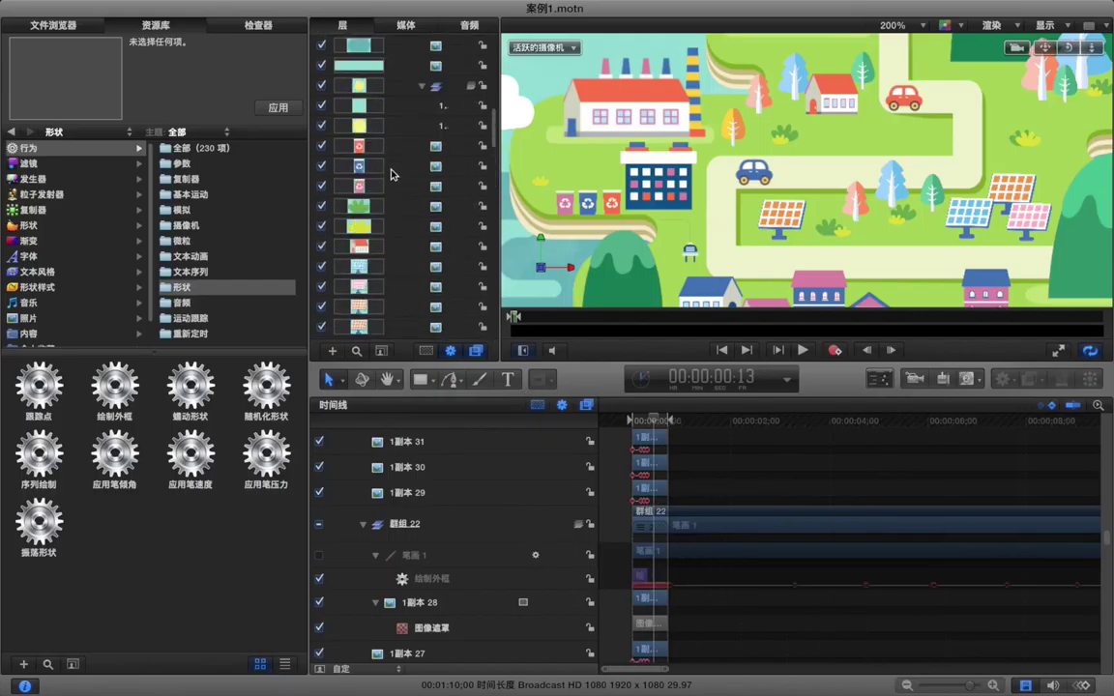
scroll(405, 119, up, 10)
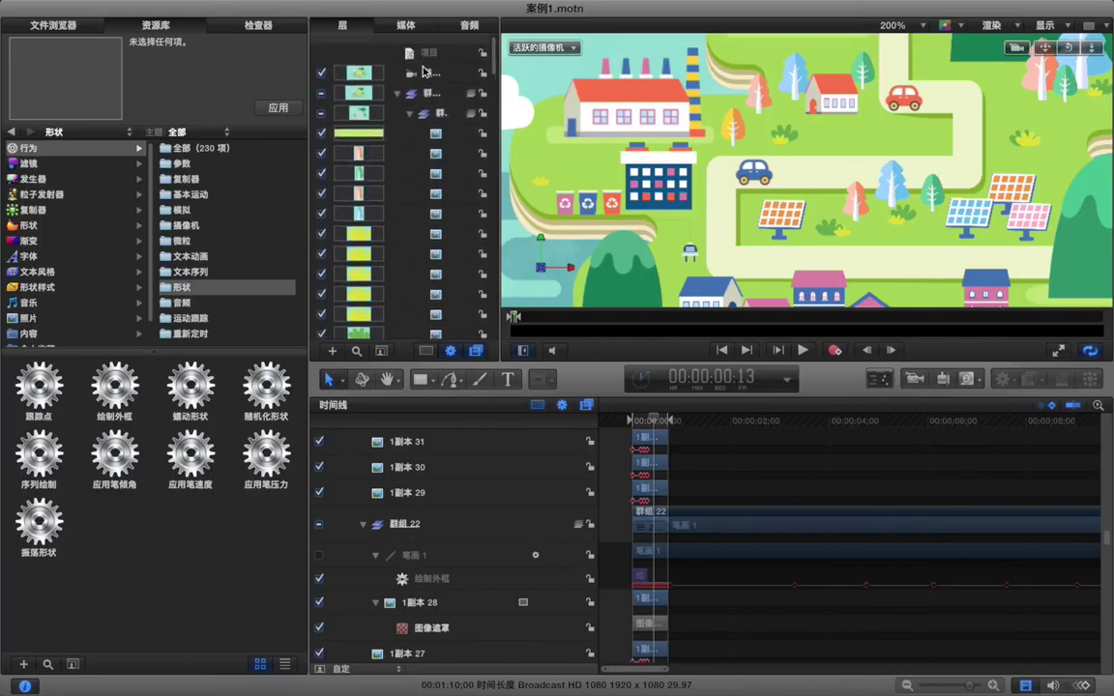
click(421, 46)
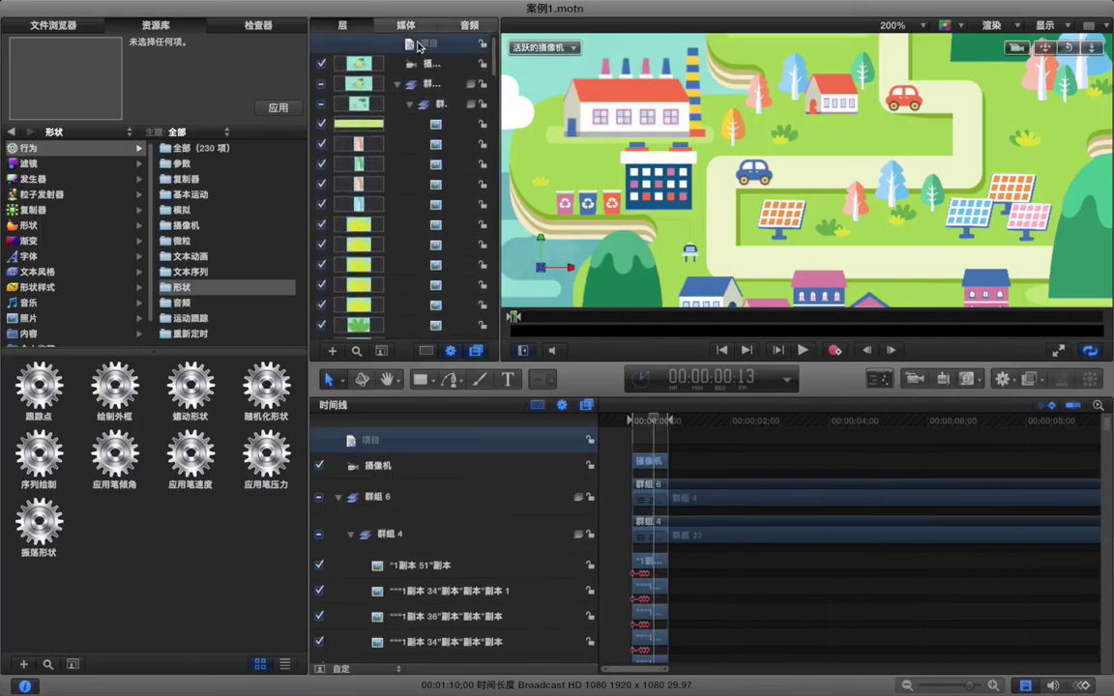
click(259, 25)
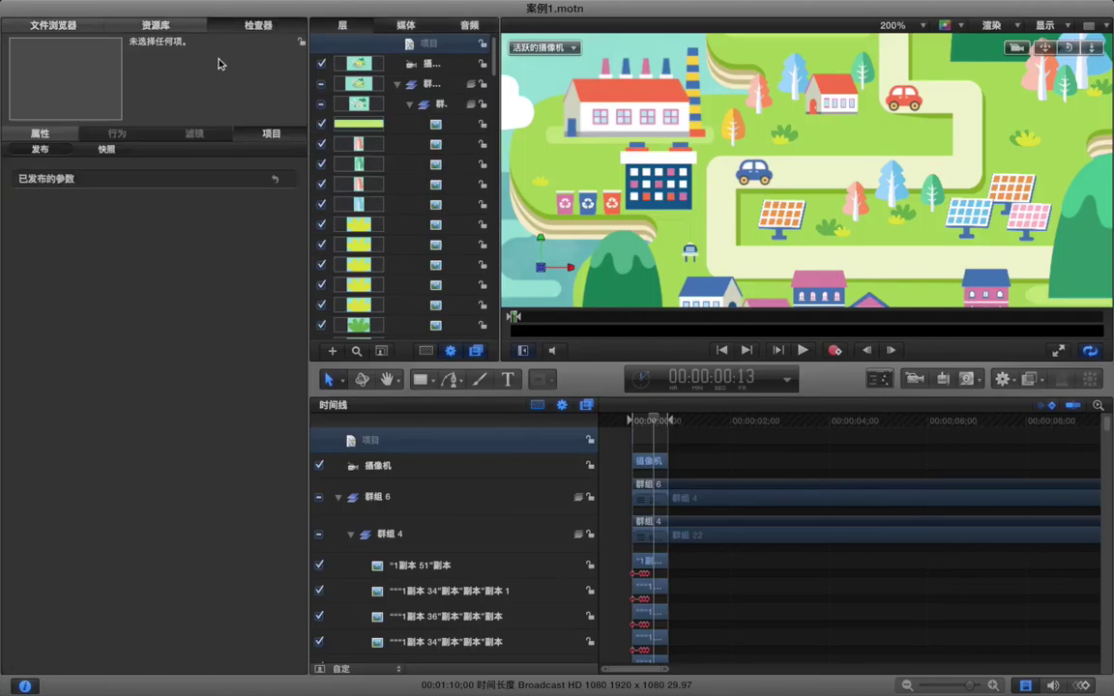
click(73, 134)
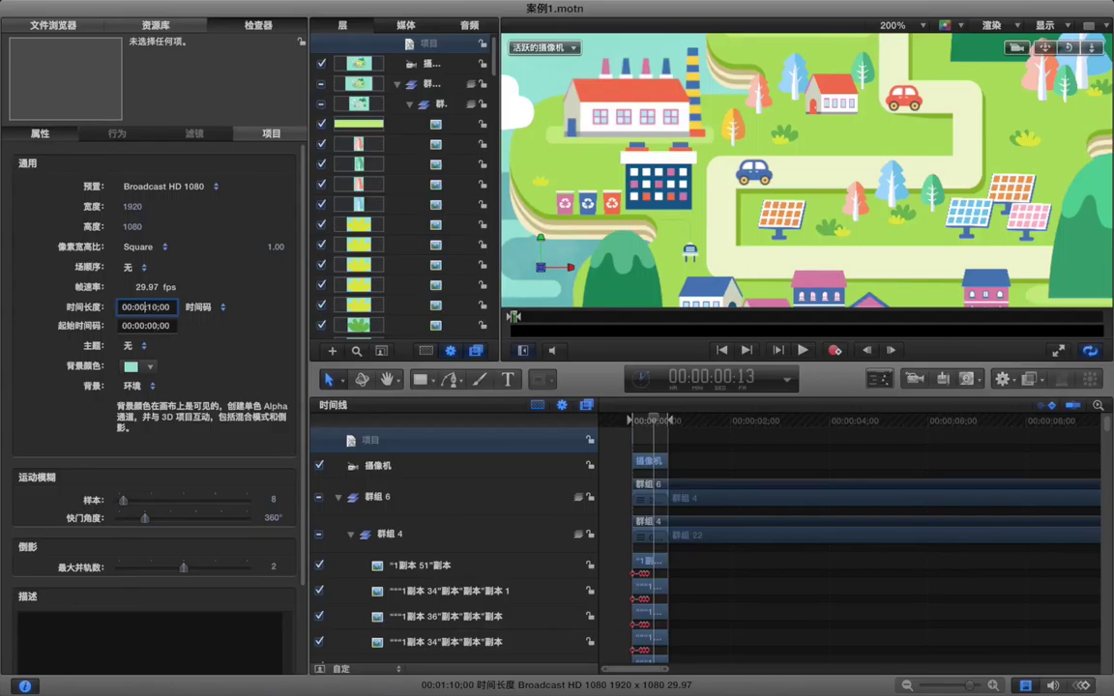
key(Return)
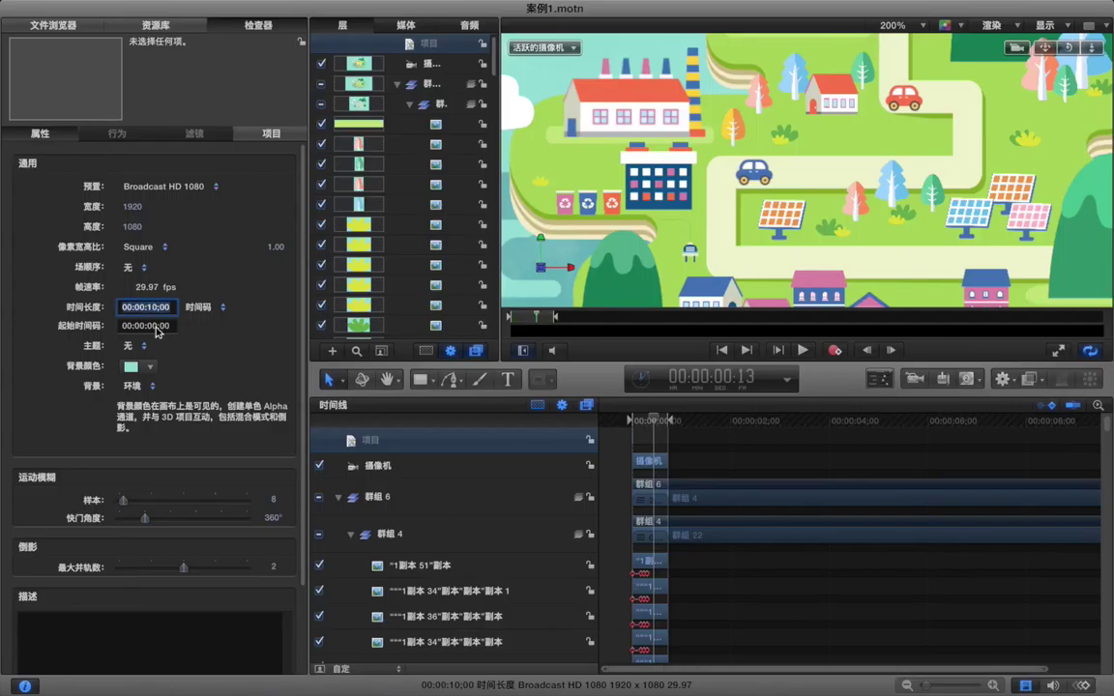
click(796, 608)
drag(925, 685, 897, 688)
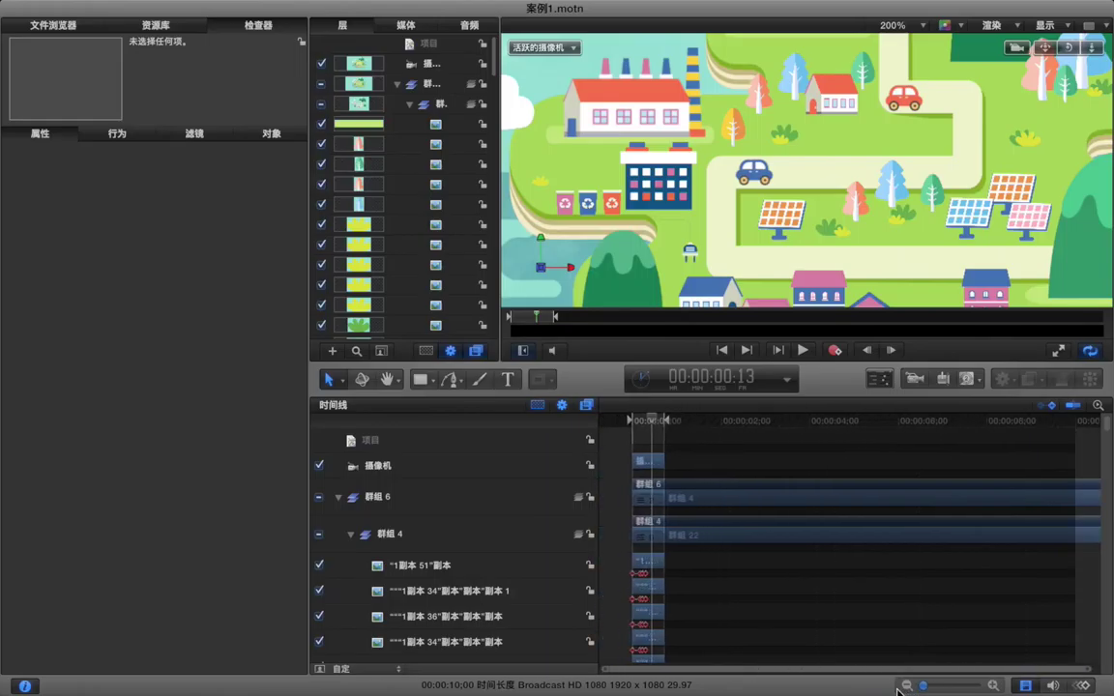
Trim 群组 4 and its overlong contents to end at frame 21, and return the playhead to frame 0
click(649, 564)
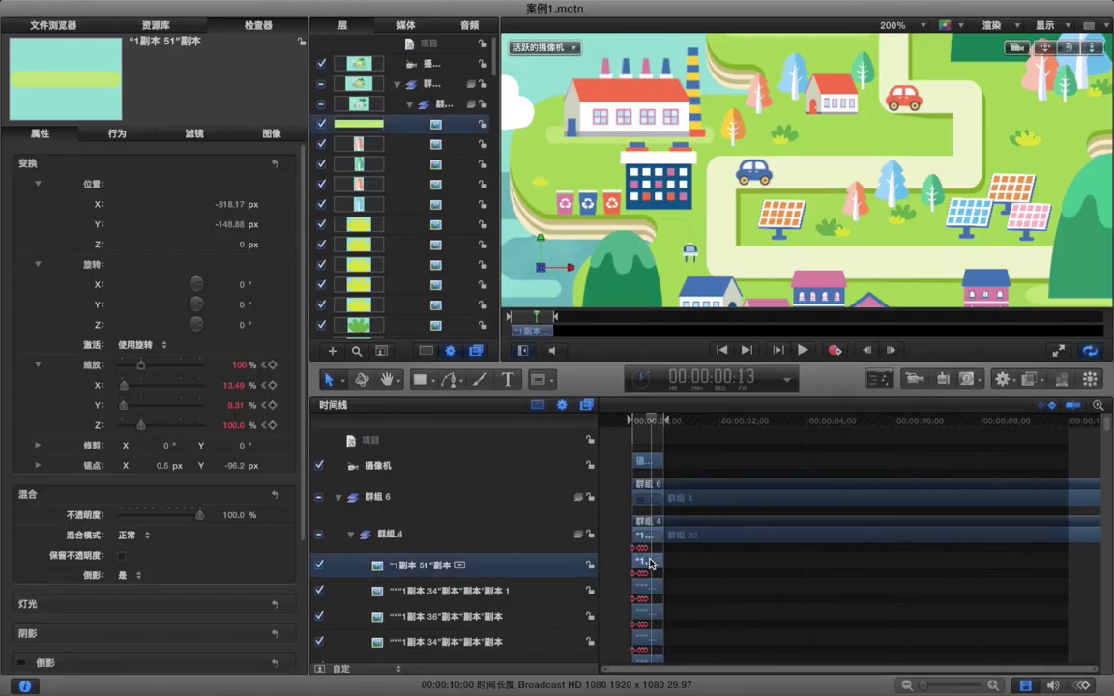
click(698, 557)
click(698, 539)
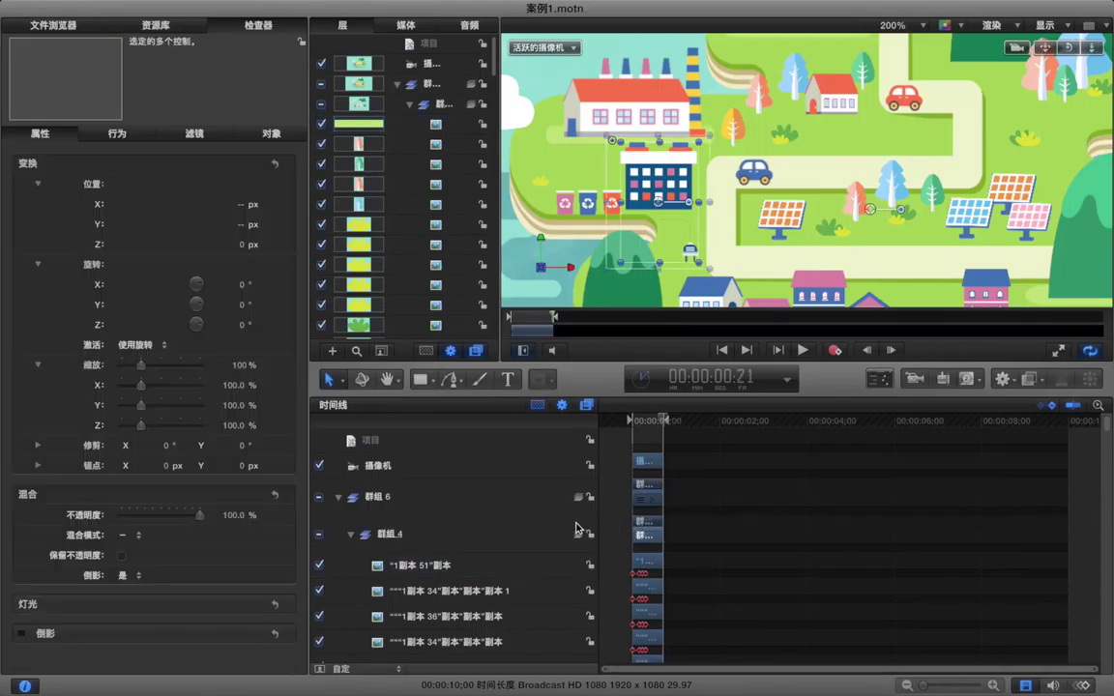
click(725, 527)
drag(925, 686, 951, 686)
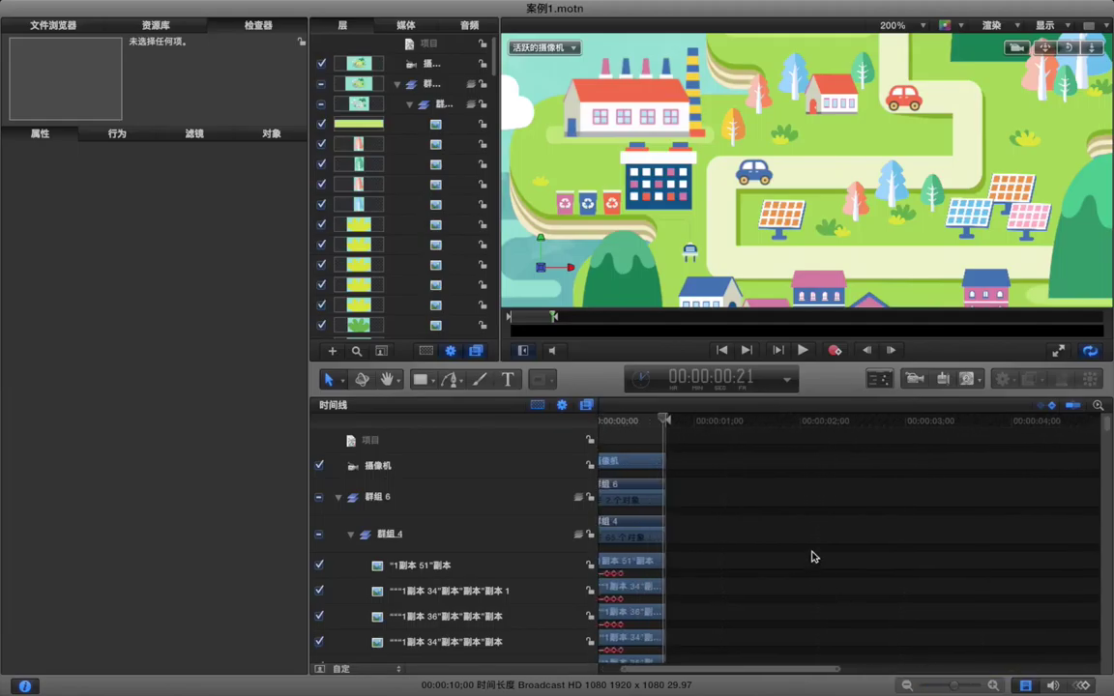
scroll(812, 557, left, 2)
drag(667, 422, 576, 424)
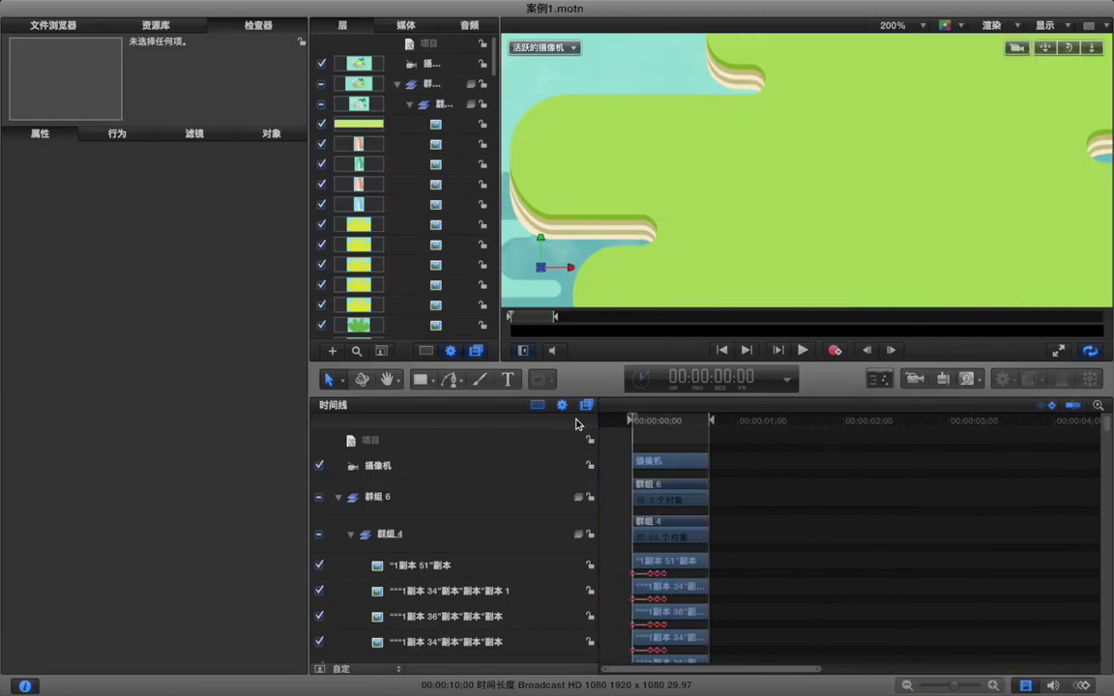
Fit the canvas to the window and add an image mask to island layer 1 in 群组 2
key(shift+z)
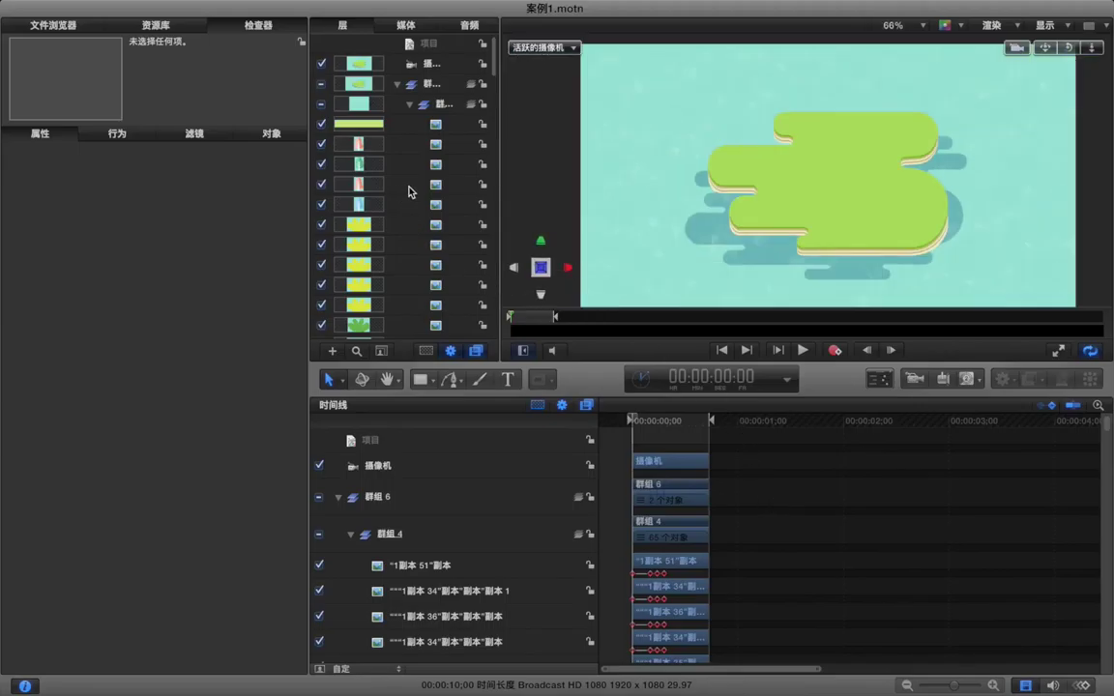
scroll(408, 192, down, 10)
scroll(408, 192, down, 10)
scroll(408, 191, down, 10)
scroll(408, 191, down, 10)
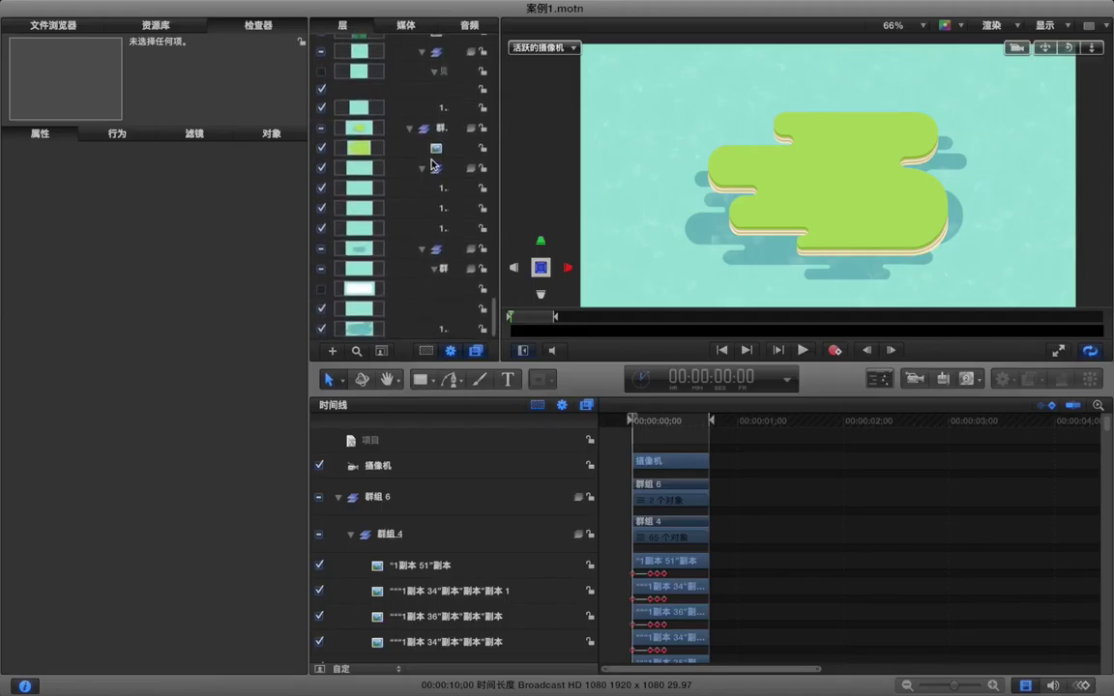
click(439, 152)
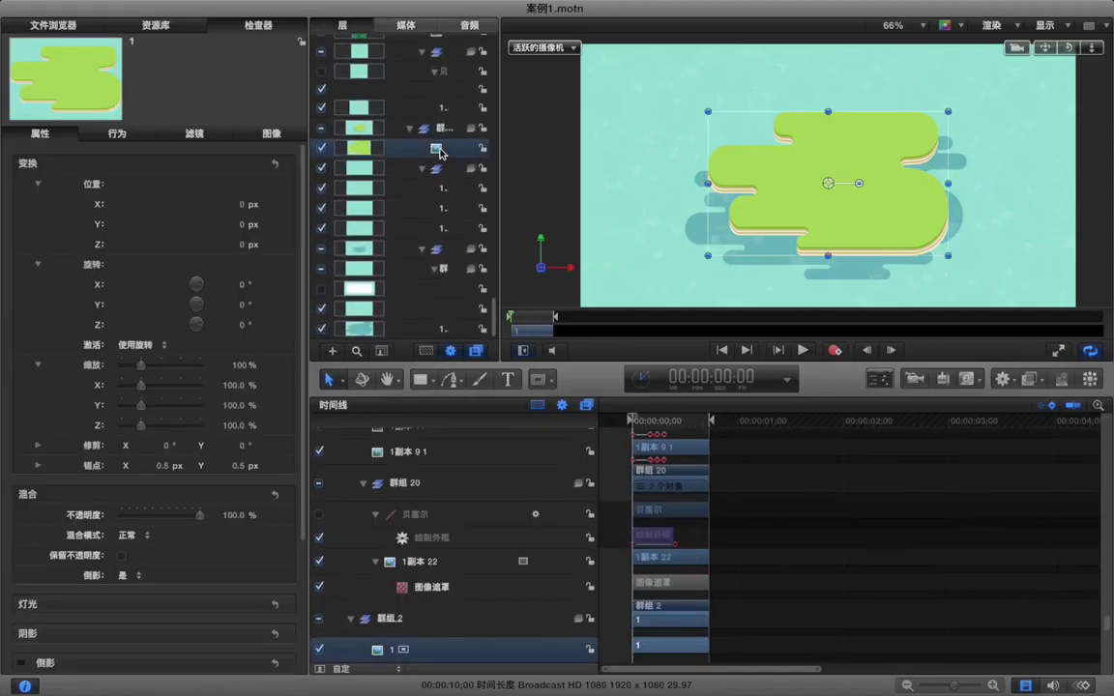
right_click(436, 153)
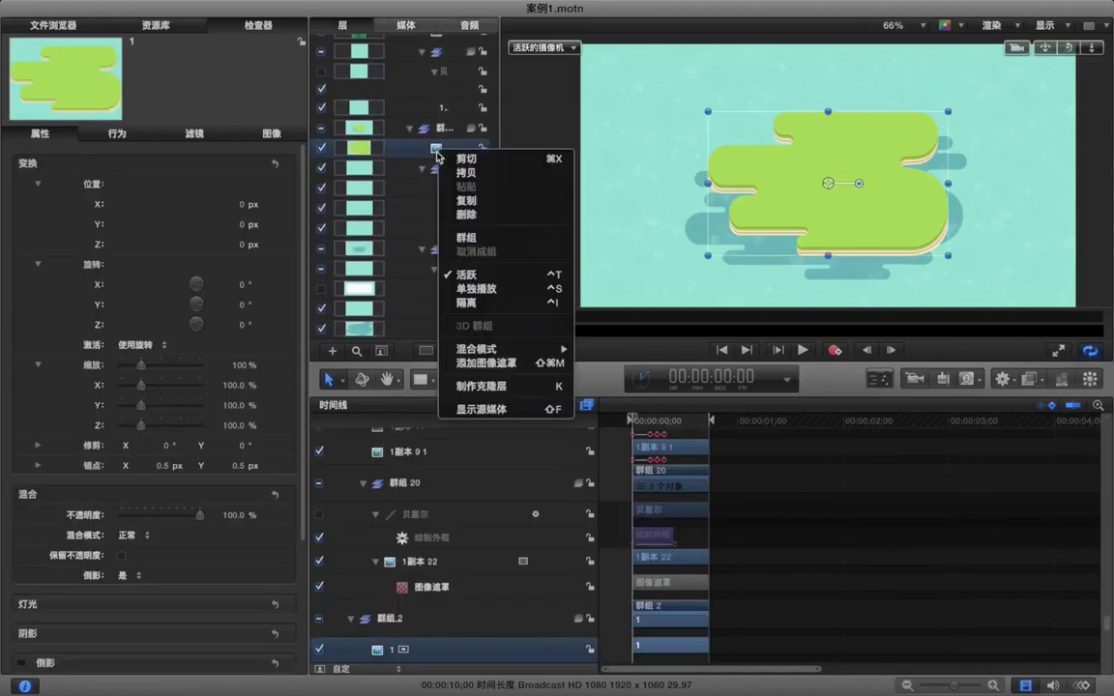
click(486, 364)
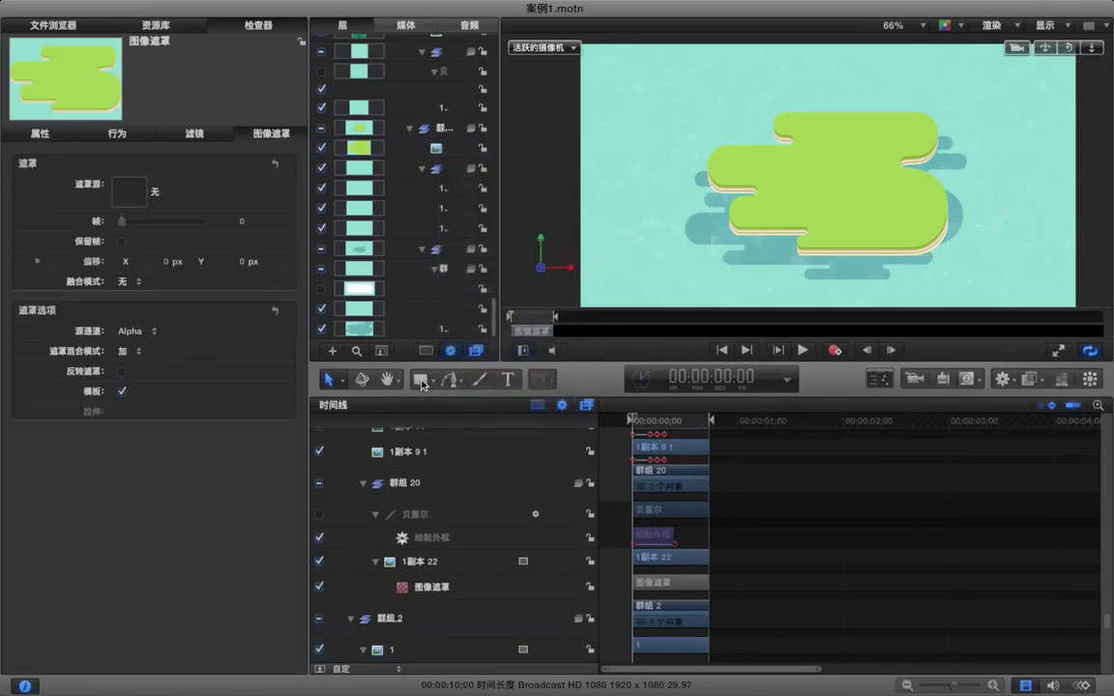
Draw a closed straight-edged Bezier shape around the whole island, with a narrow wedge notch running from the top down to the island's centre
click(450, 379)
click(831, 201)
click(859, 71)
click(1013, 84)
click(996, 287)
click(637, 298)
click(625, 76)
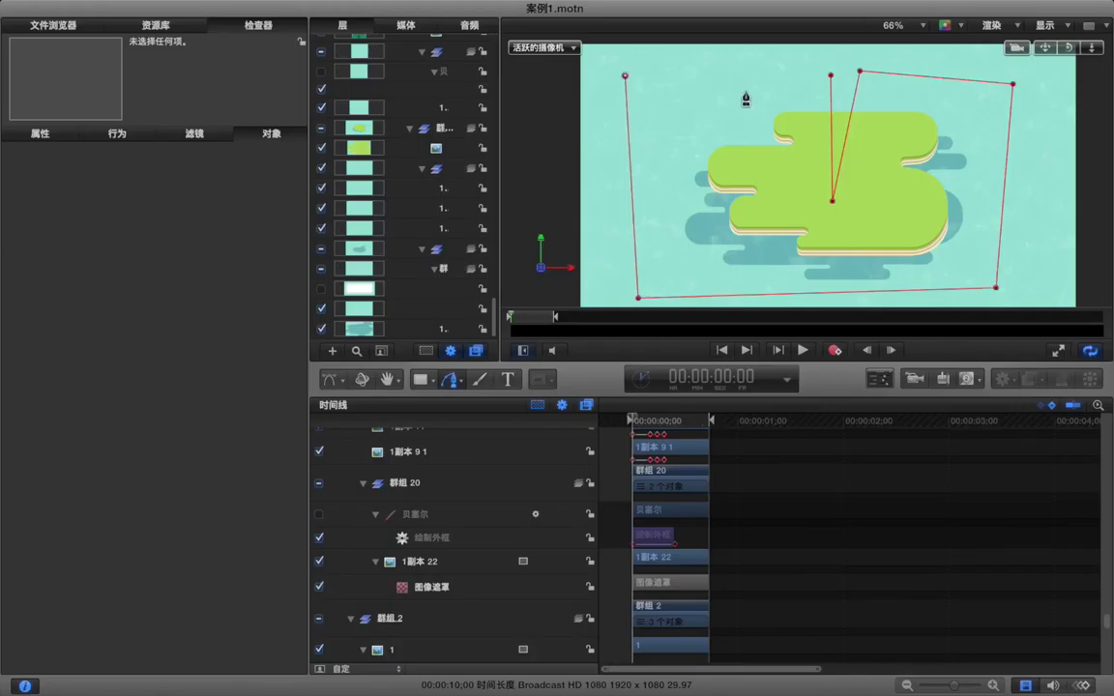
click(829, 77)
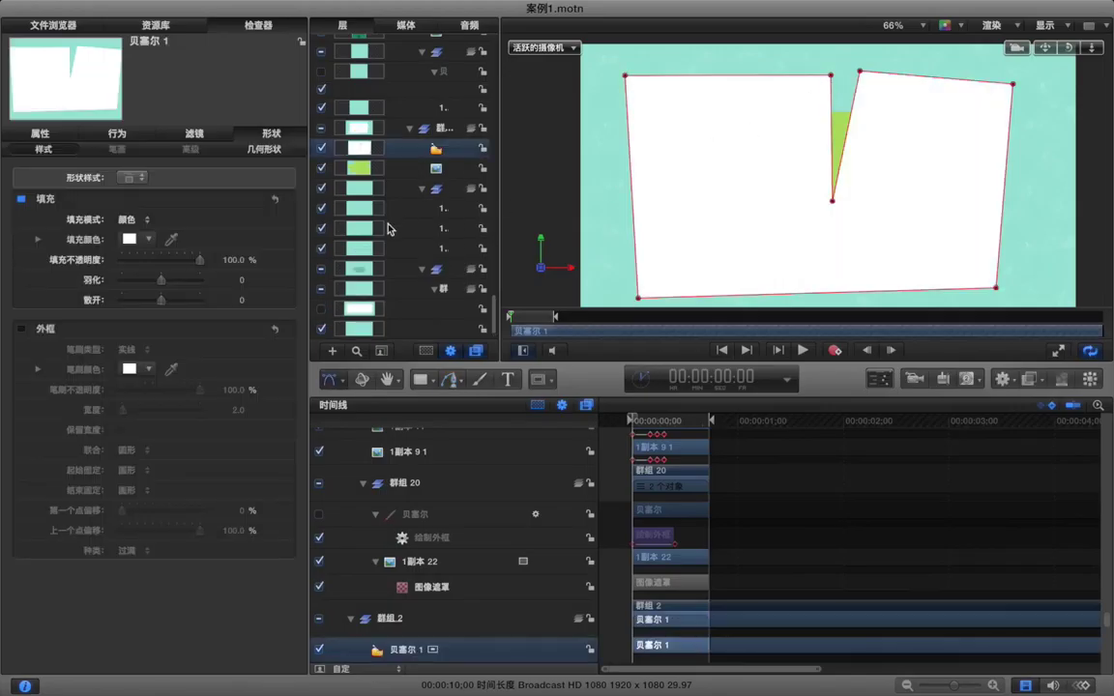
Use 贝塞尔 1 as the source of layer 1's image mask and set the mask blend mode to 减
click(449, 169)
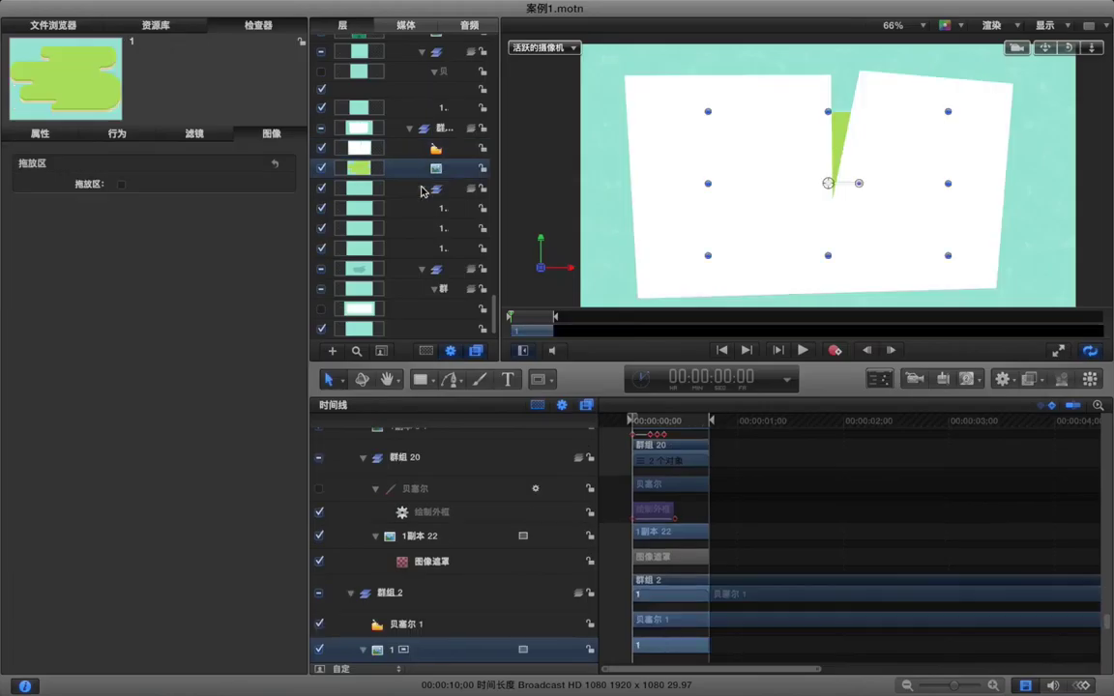
scroll(480, 534, down, 3)
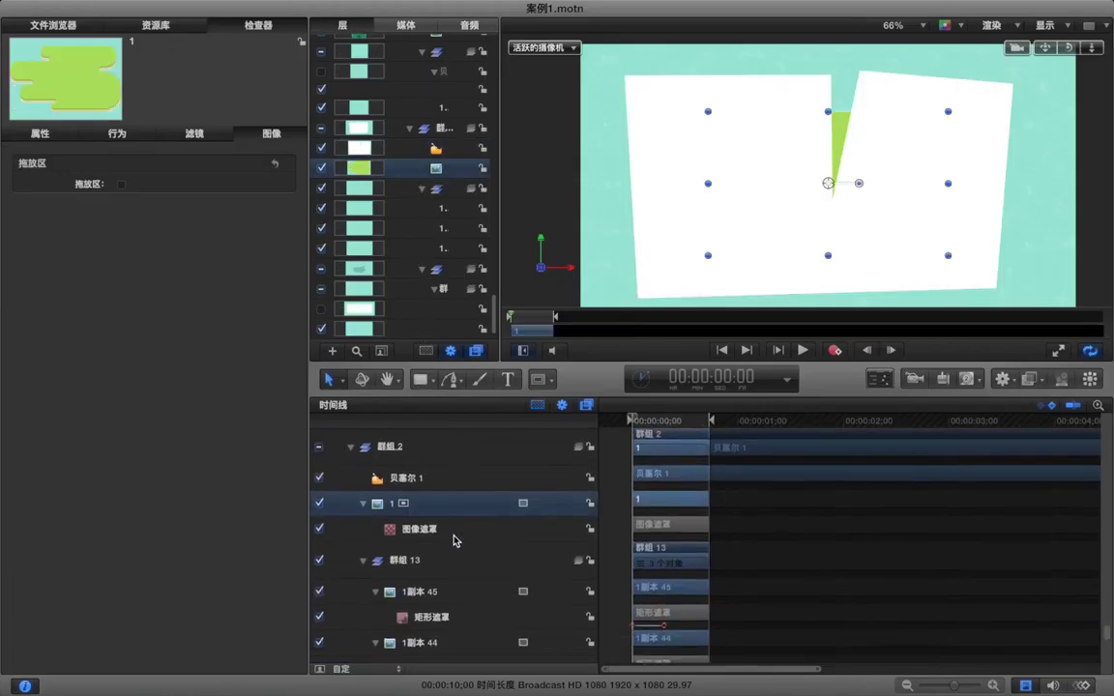
click(449, 525)
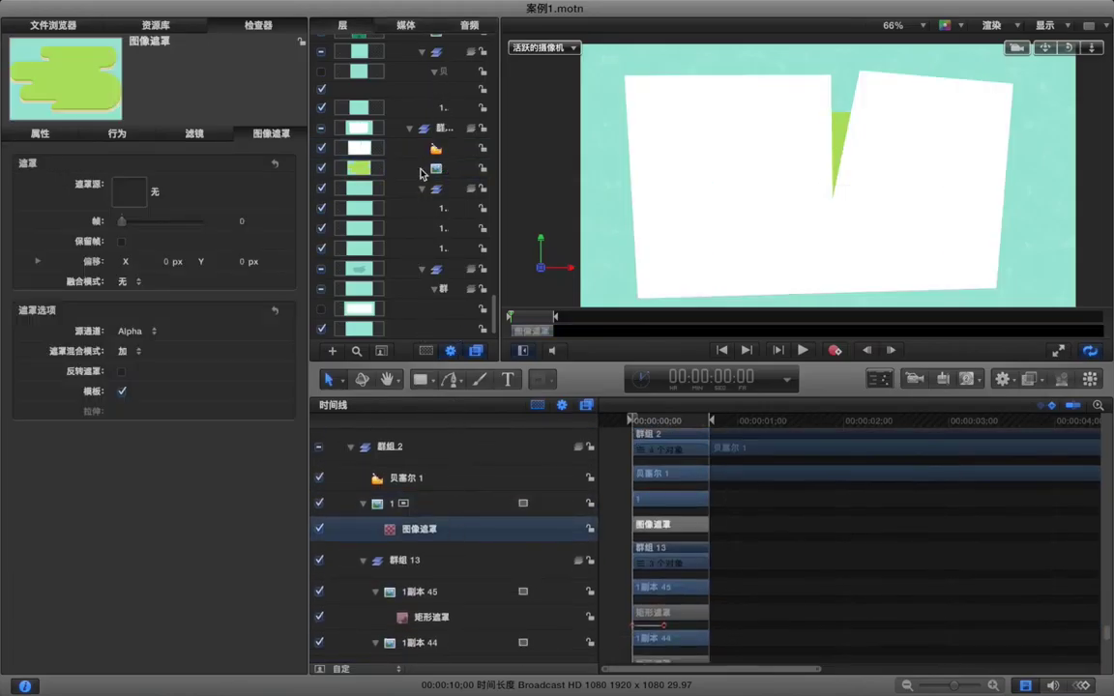
drag(387, 478, 133, 195)
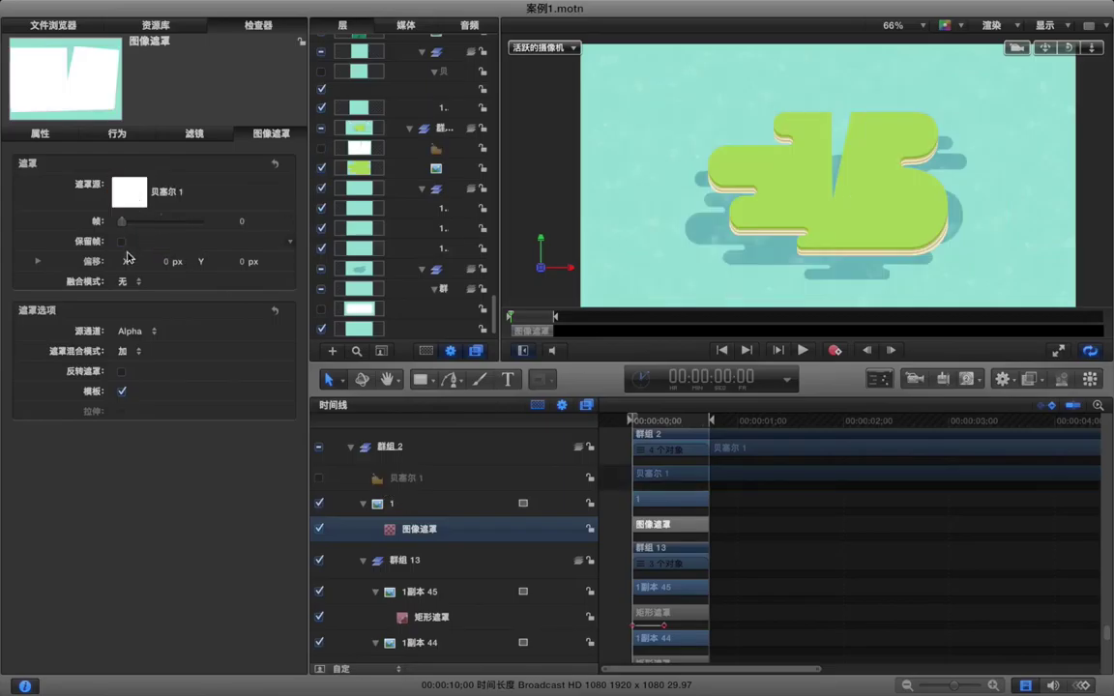
click(124, 351)
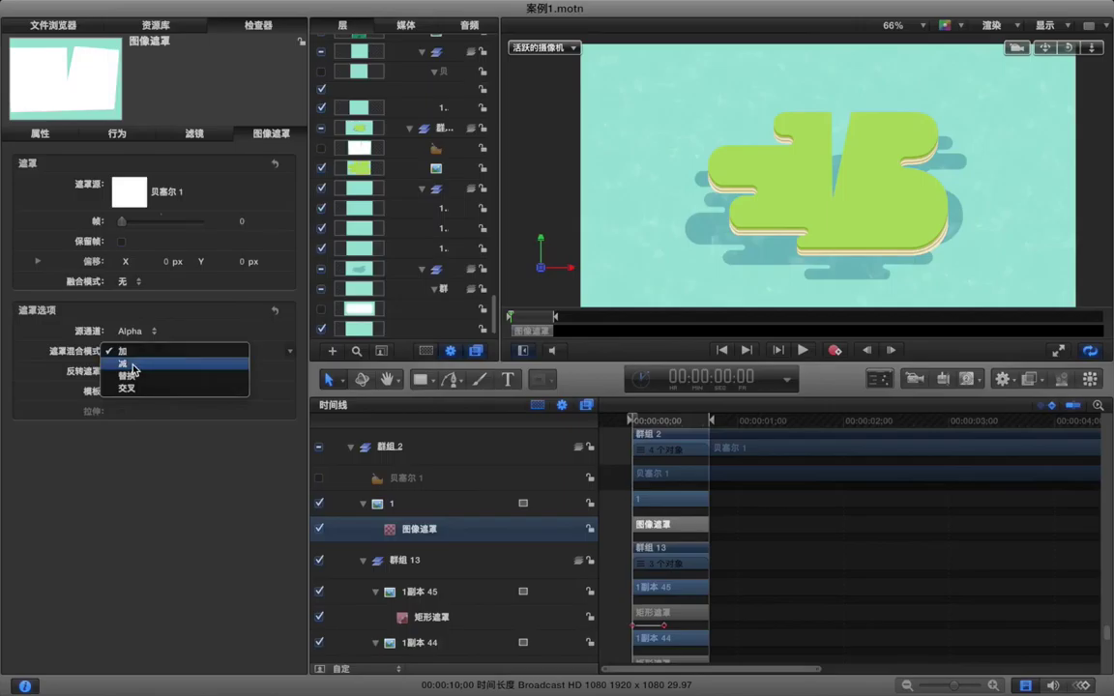
click(132, 366)
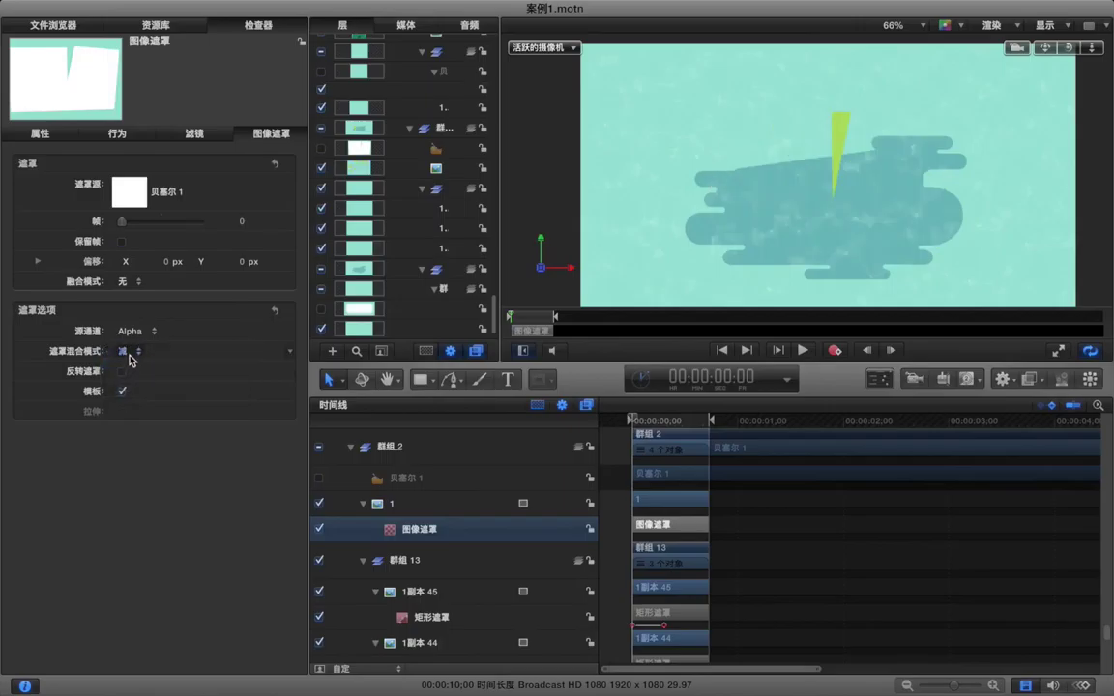
Edit the points of 贝塞尔 1 so the wedge closes into a vertical line above the island's centre
click(446, 151)
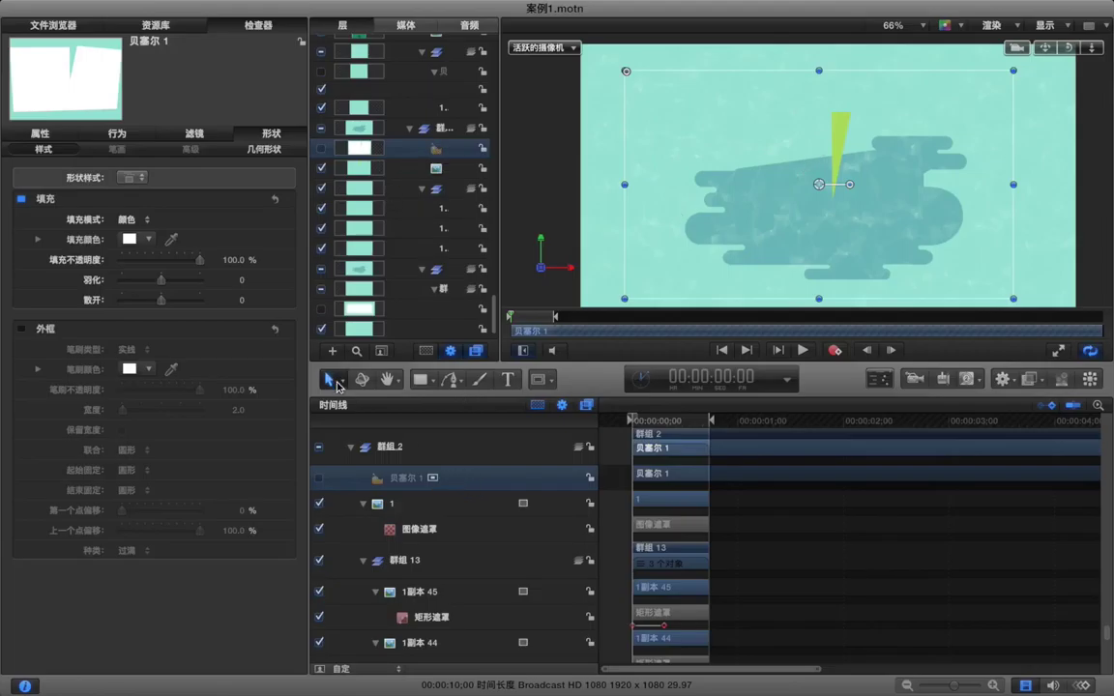
click(329, 379)
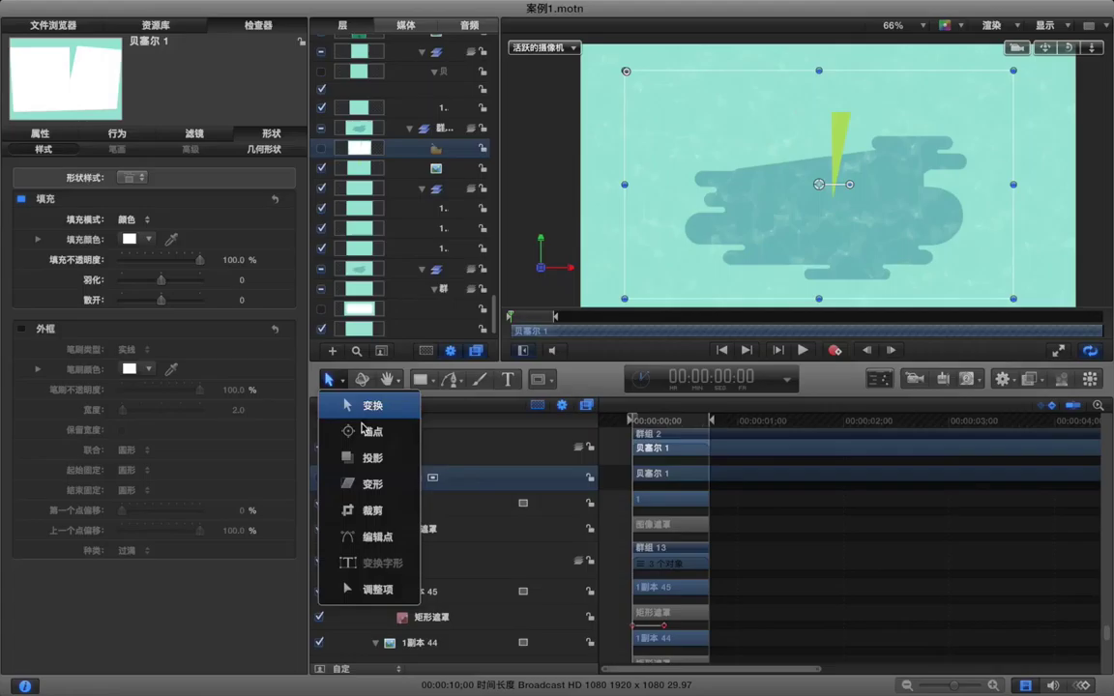
click(365, 431)
click(330, 379)
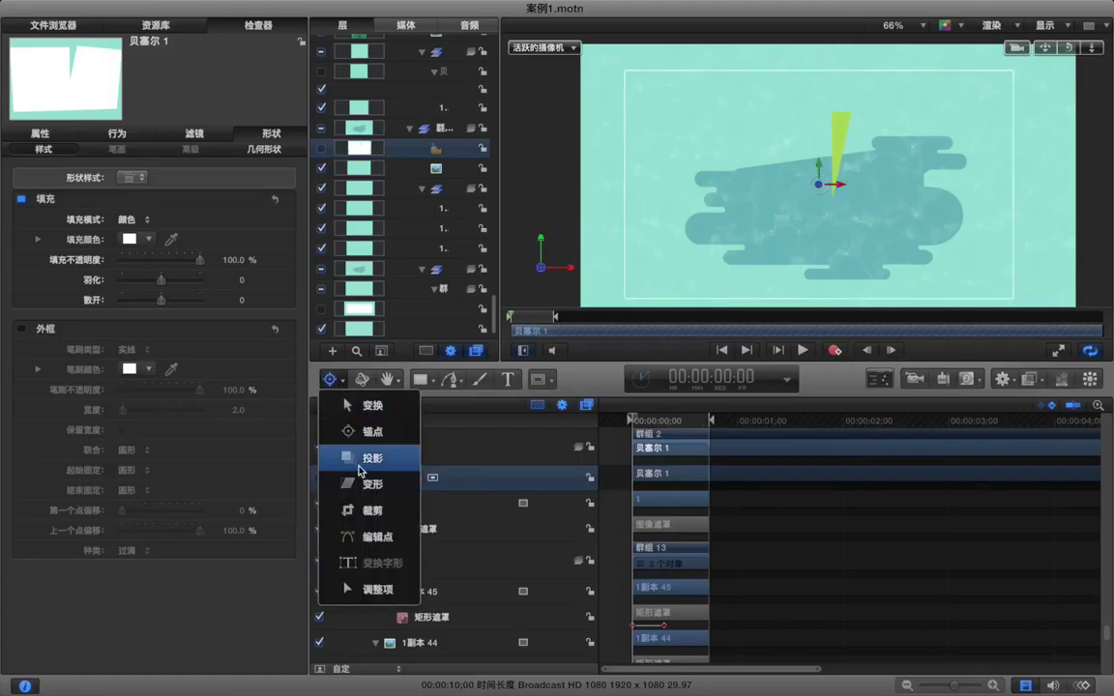
click(344, 532)
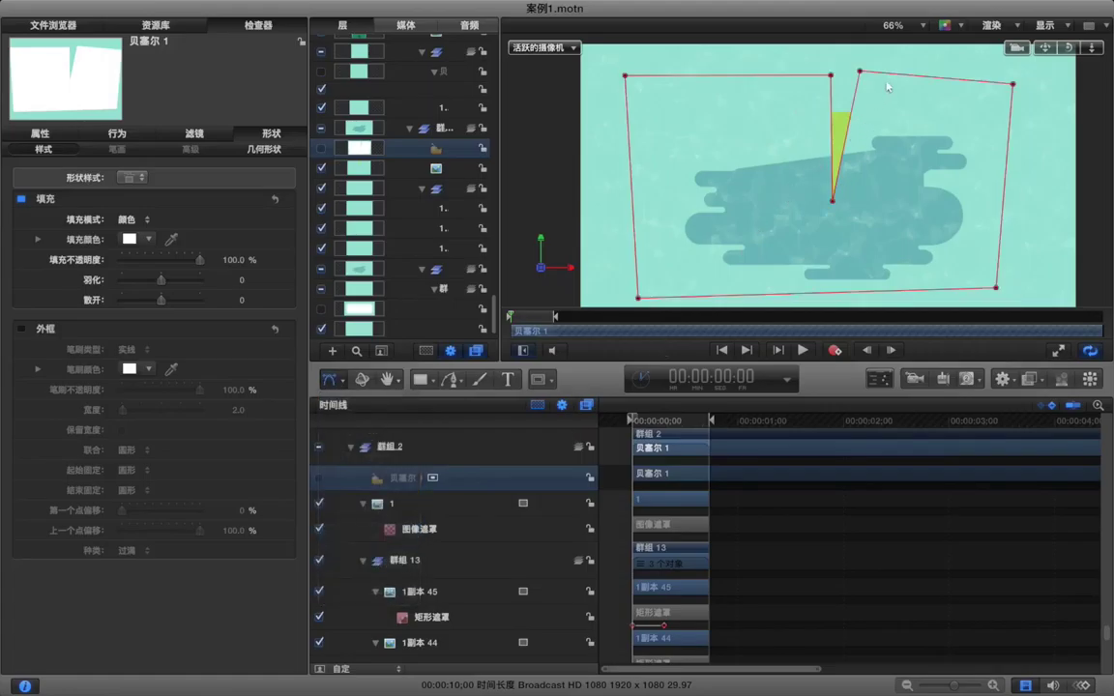
drag(859, 71, 983, 113)
drag(1022, 172, 832, 59)
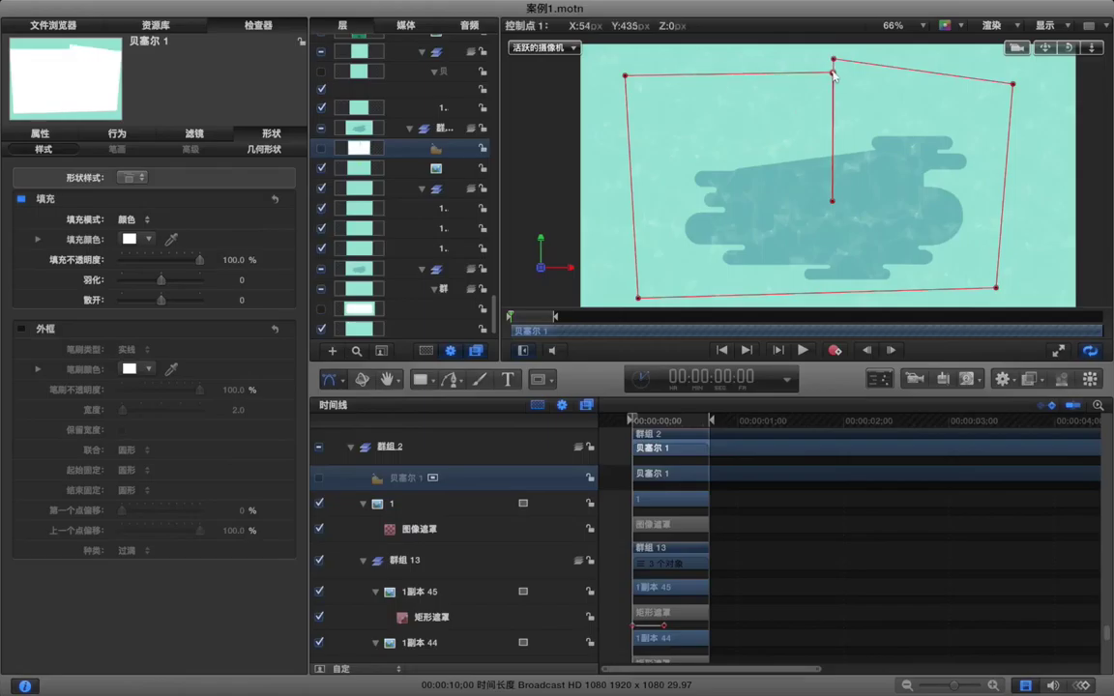
click(833, 71)
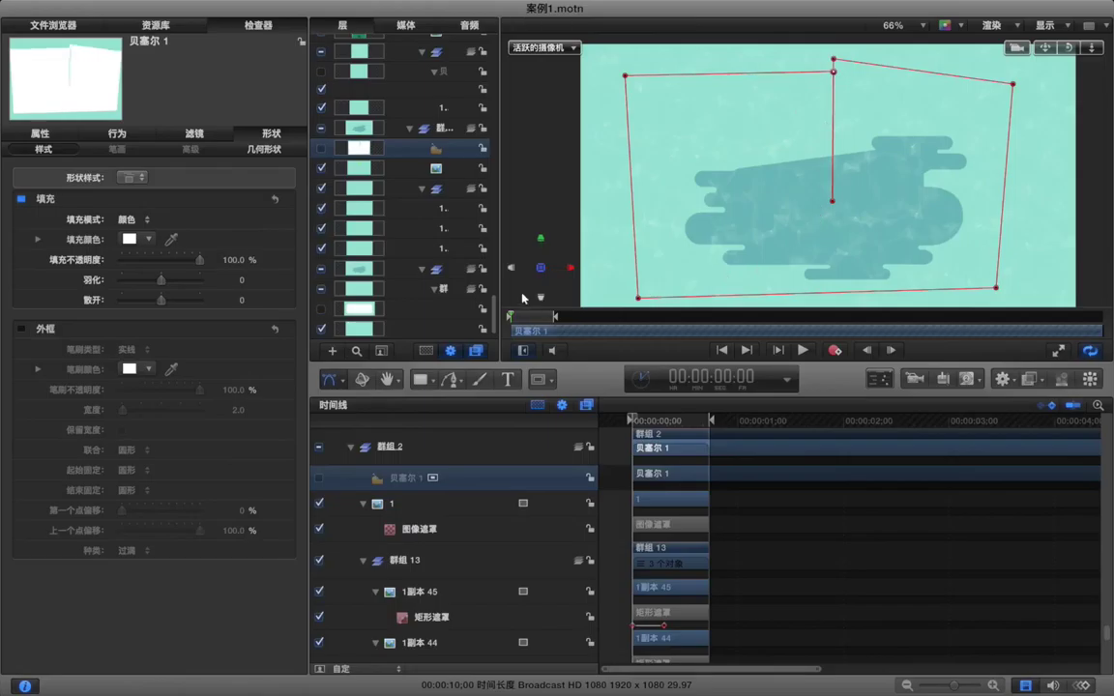
Keyframe the control points of 贝塞尔 1 at frame 0 and swing point 3 clockwise at frame 3 to start uncovering the island
click(265, 151)
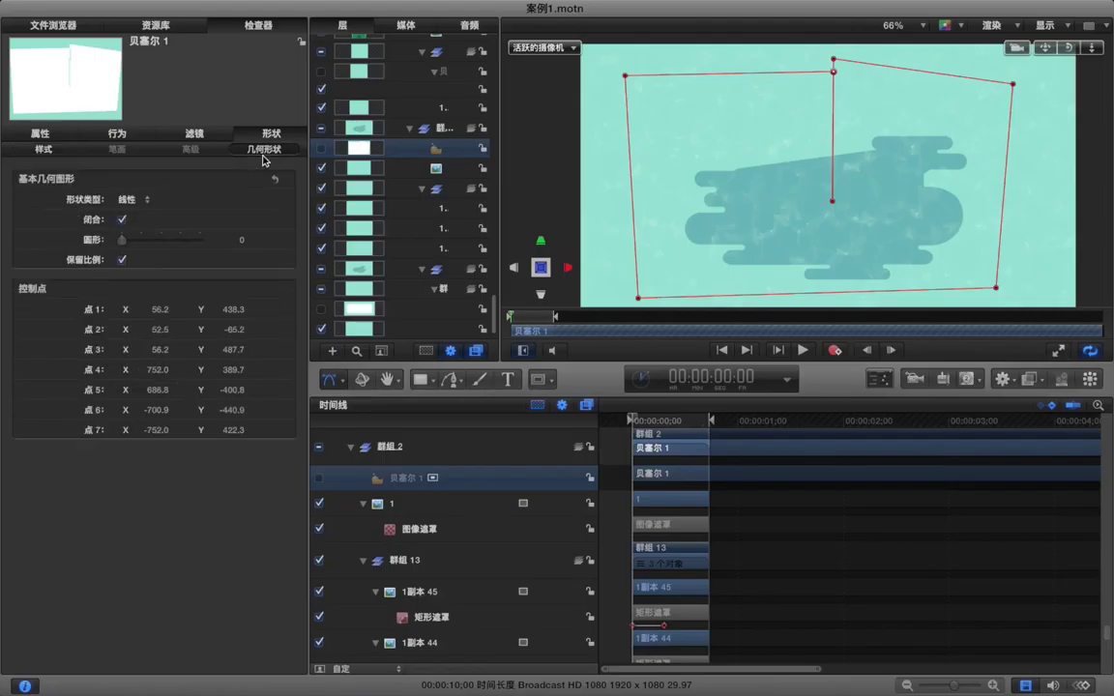
click(272, 290)
key(Right)
key(Right)
key(Right)
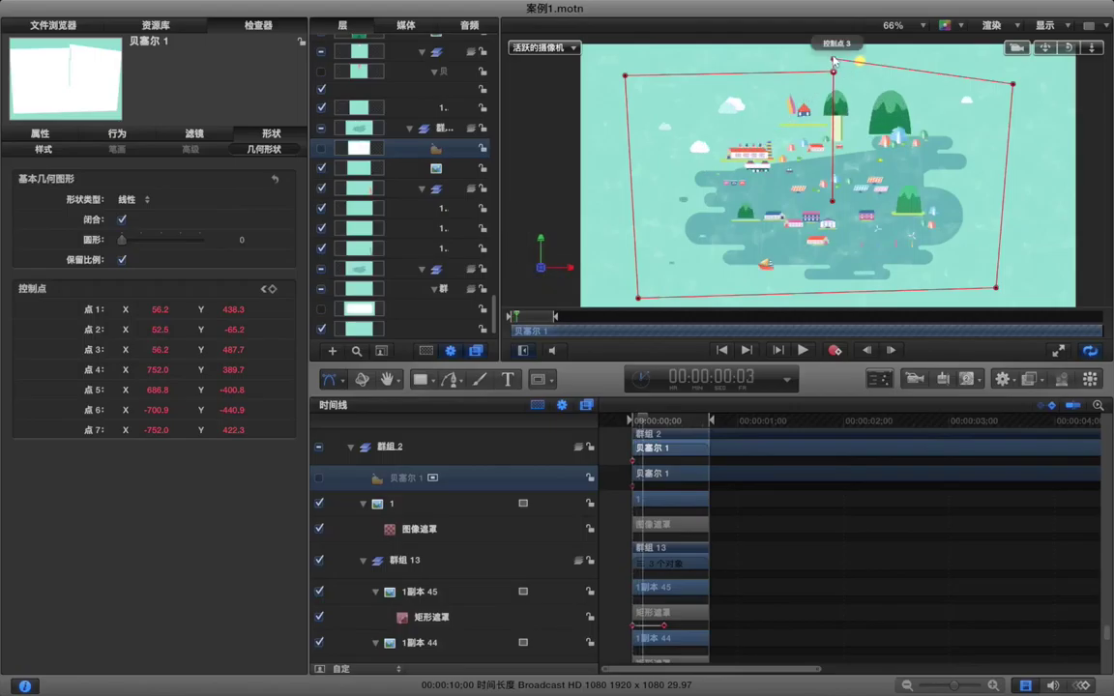
drag(833, 60, 833, 303)
At frame 6, place control point 3 of 贝塞尔 1 below the island's centre and point 4 beneath the island to uncover its right half
key(Right)
key(Right)
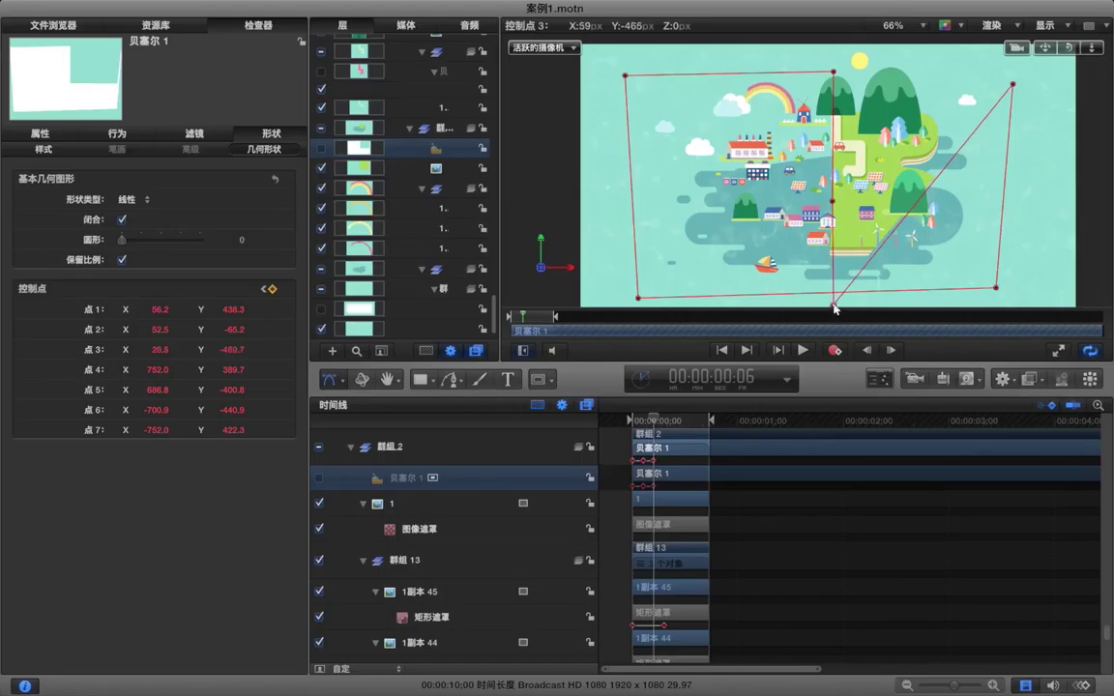
drag(1013, 87, 923, 289)
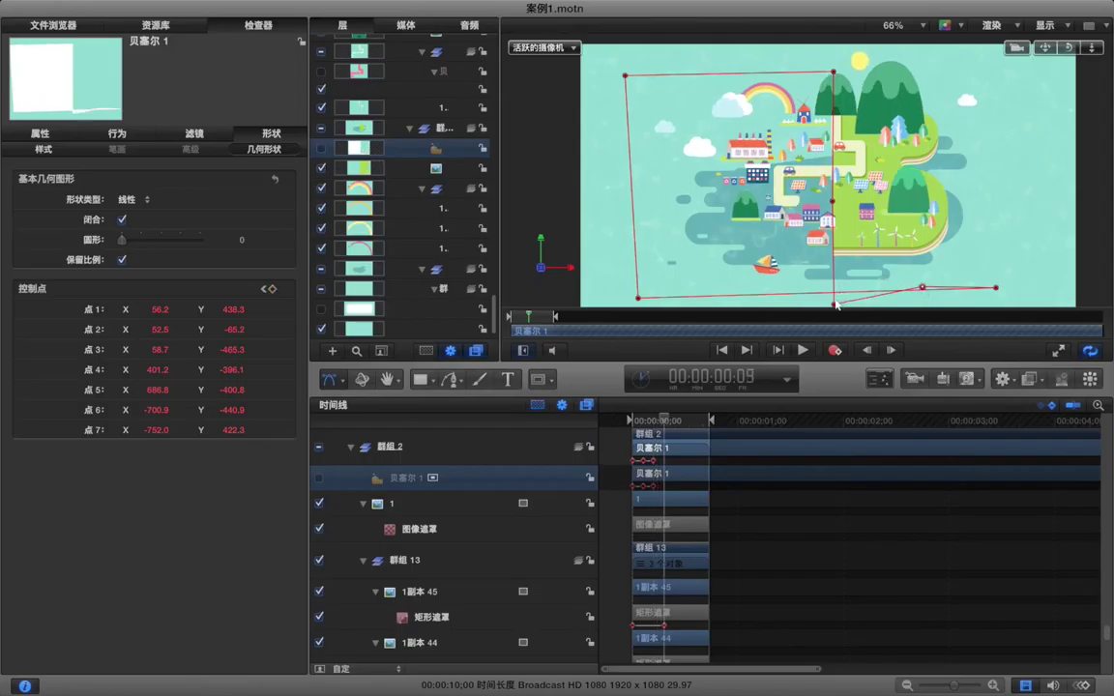
Move control points 3, 4 and 5 of 贝塞尔 1 to the shape's left edge at frame 9, uncovering the island's lower-left part
drag(837, 304, 628, 205)
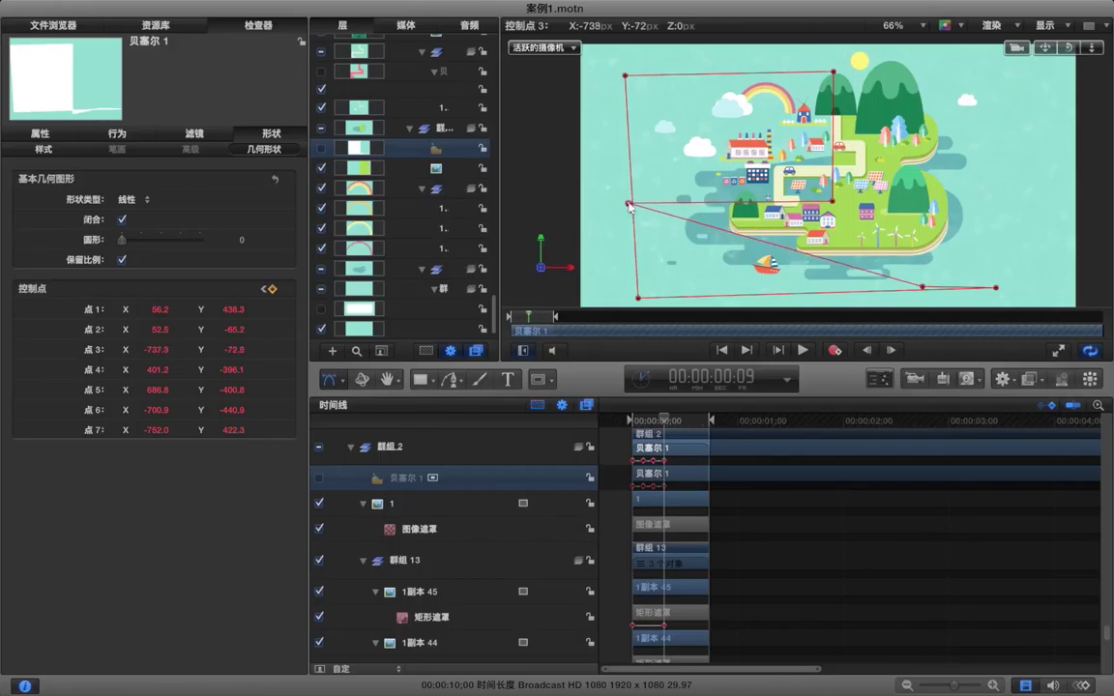
drag(922, 287, 642, 287)
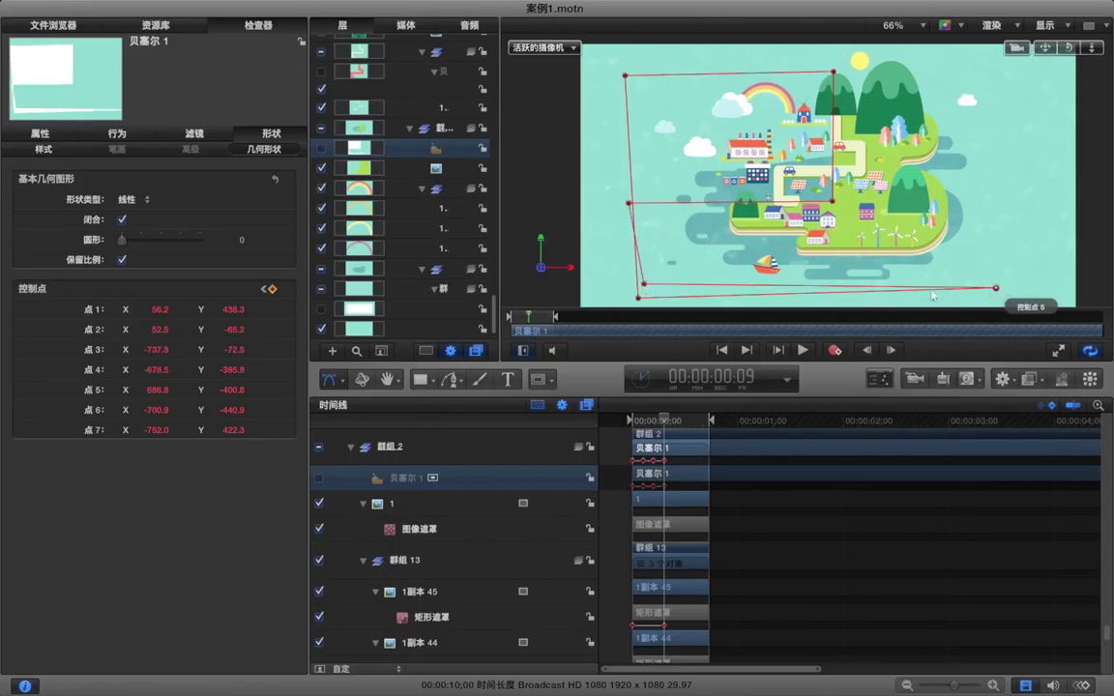
drag(995, 287, 634, 290)
At frame 12, move control point 3 of 贝塞尔 1 above the island's centre and point 4 to the shape's upper left, completing the island's reveal
key(Right)
key(Right)
key(Right)
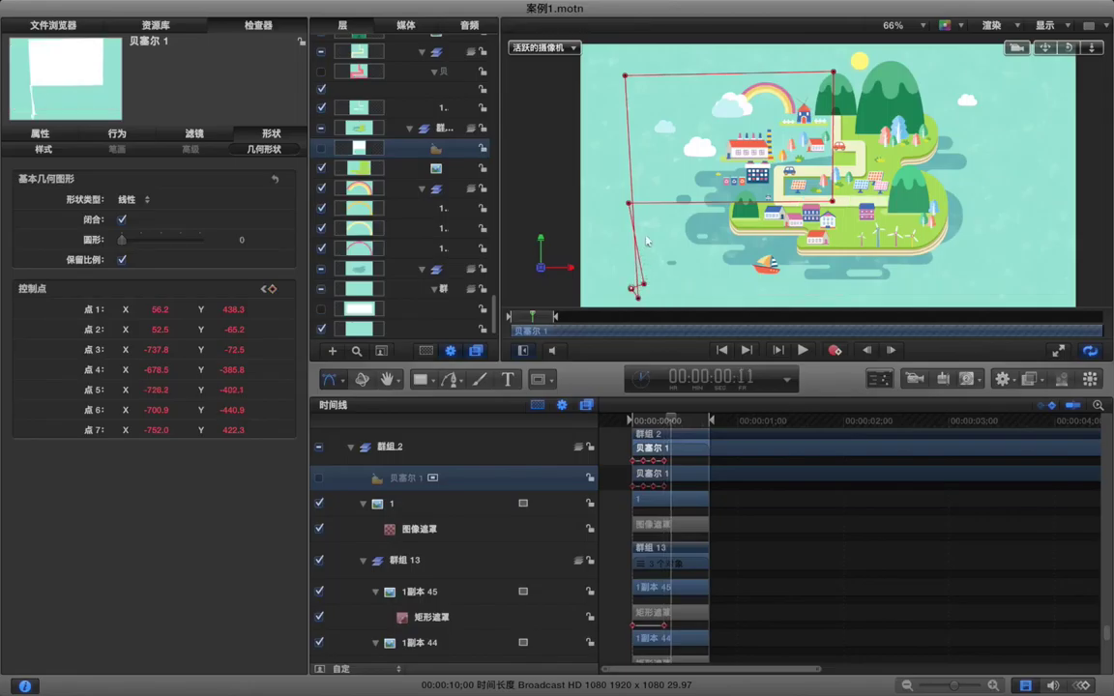
drag(628, 203, 833, 68)
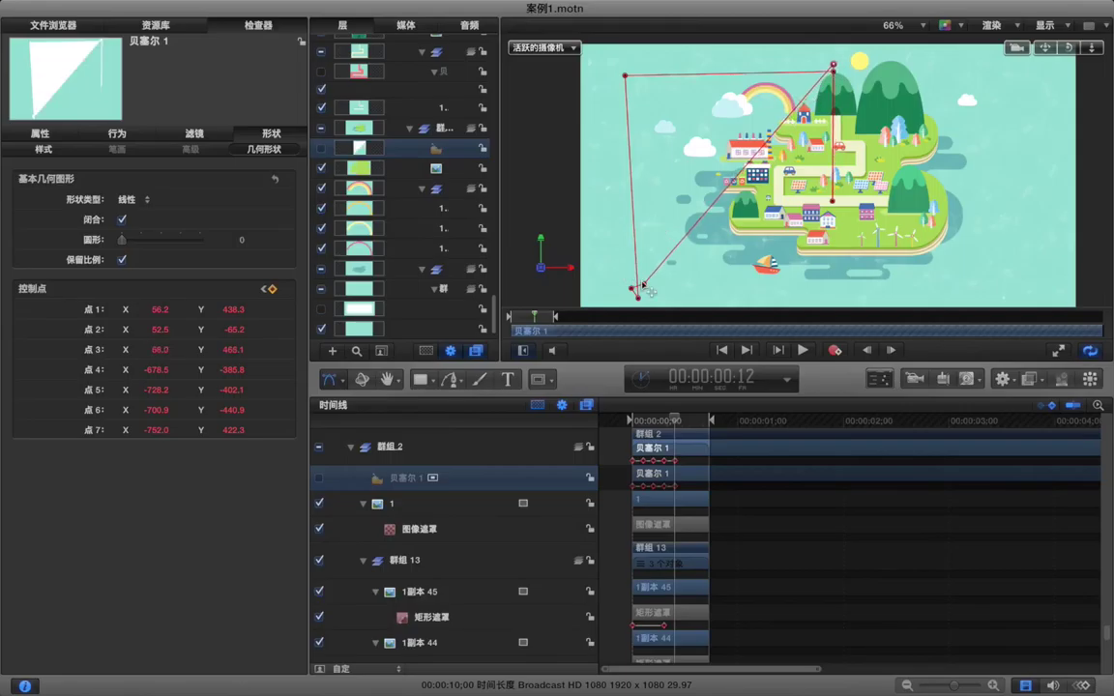
drag(625, 134, 622, 105)
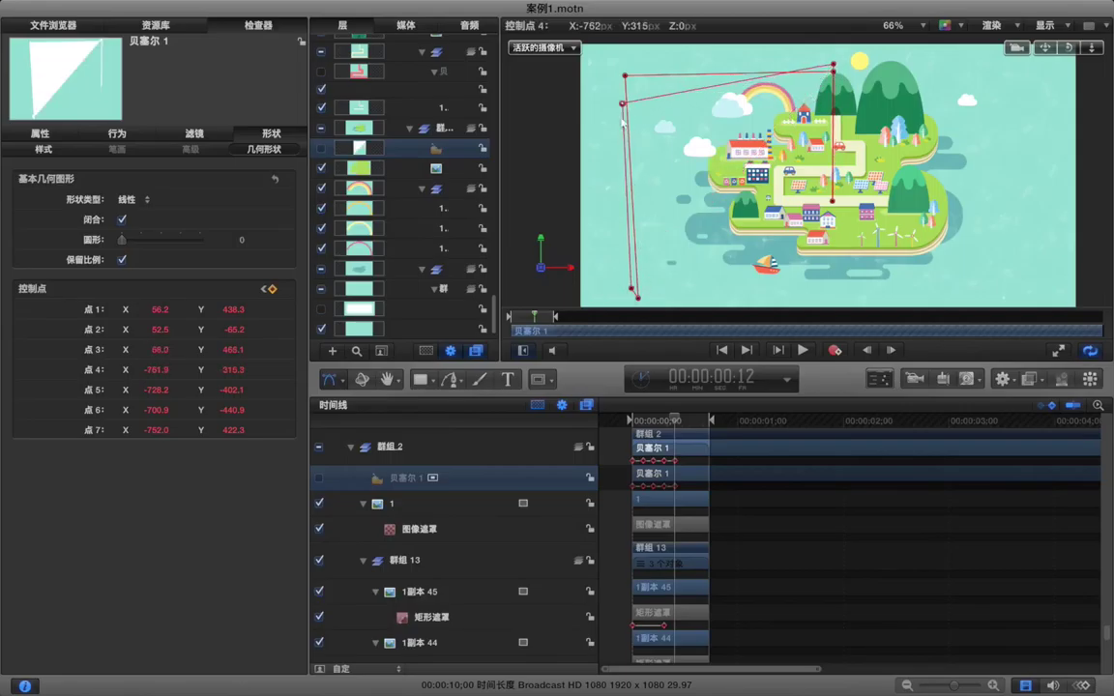
click(746, 540)
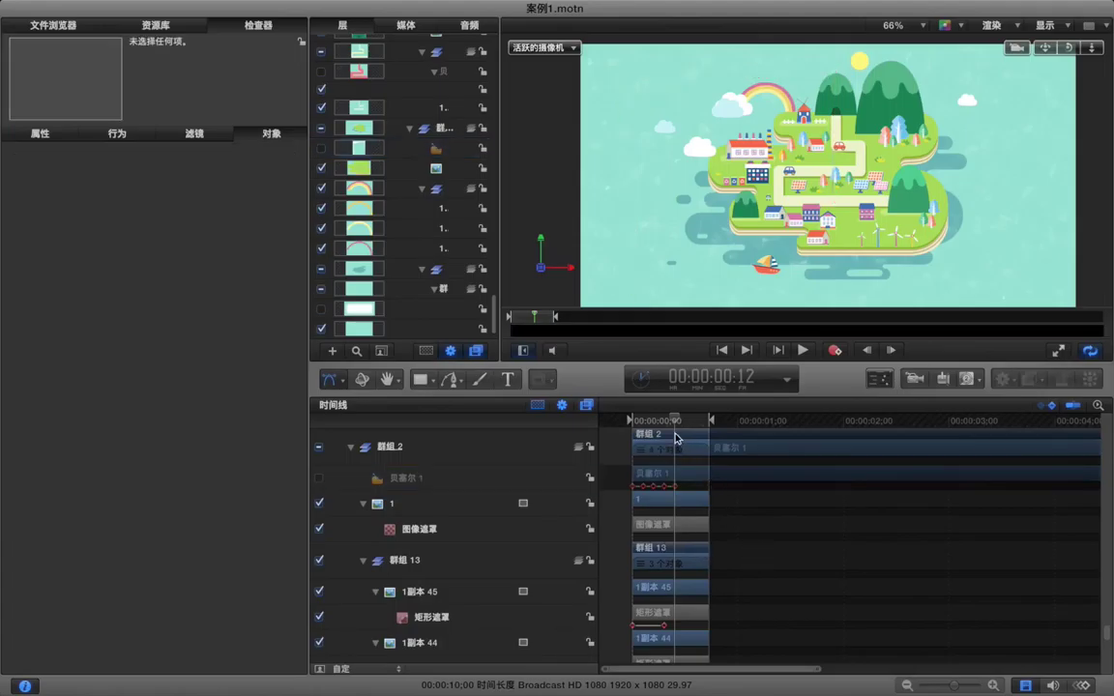
Play the animation from frame 0 to check the island's clockwise reveal
drag(674, 422, 623, 423)
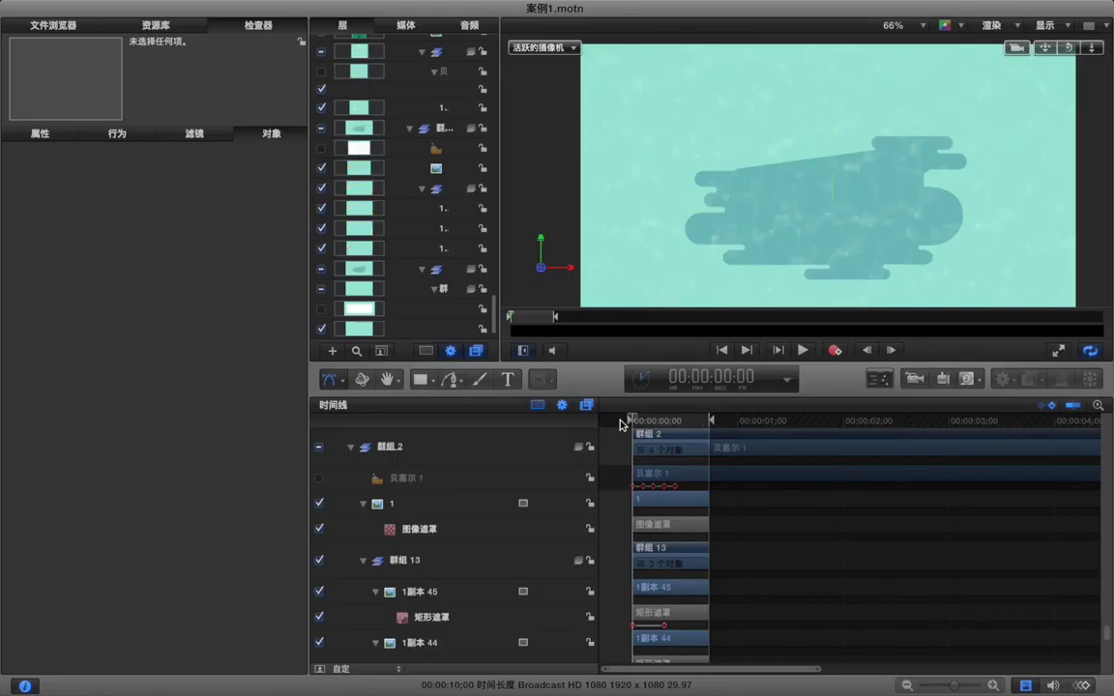
key(space)
scroll(624, 422, right, 2)
key(space)
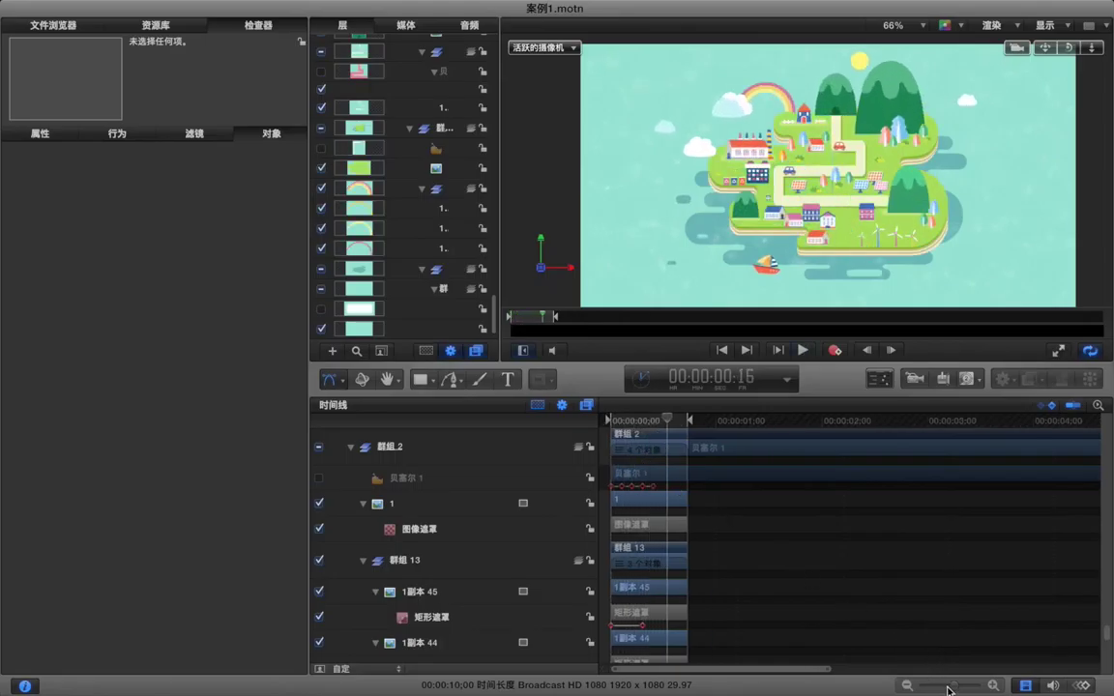
Retime the 贝塞尔 1 keyframes in 群组 2 to frames 2, 4, 6 and 8 to speed up the island's reveal
drag(954, 688, 966, 687)
scroll(825, 601, left, 1)
scroll(825, 601, left, 2)
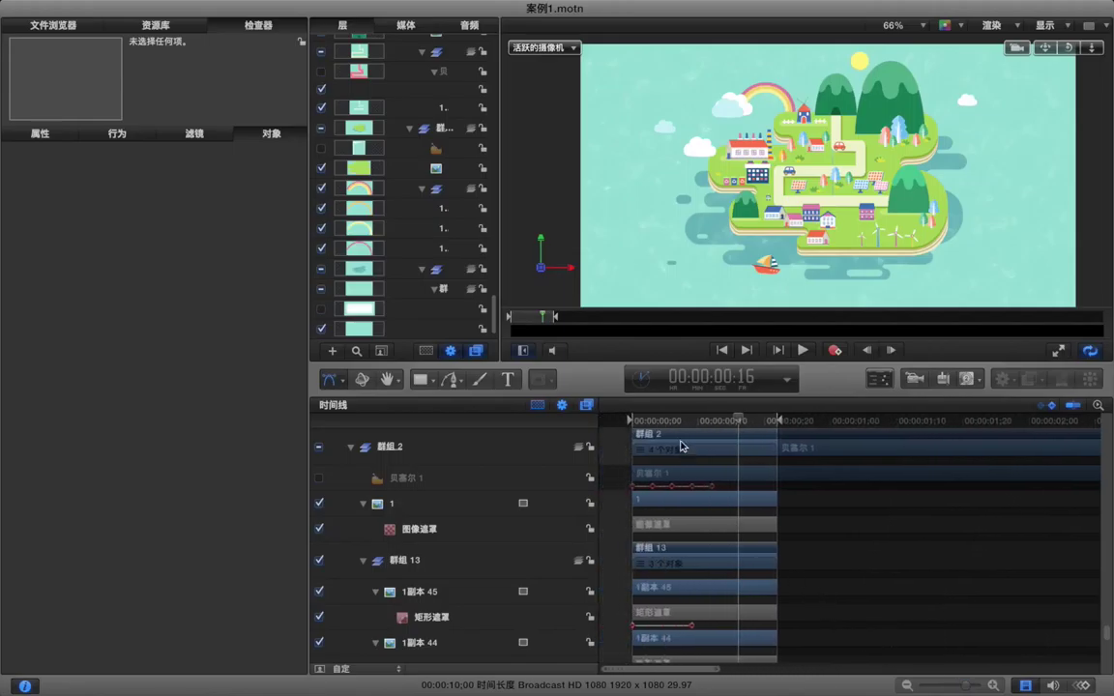
drag(696, 422, 660, 482)
key(Right)
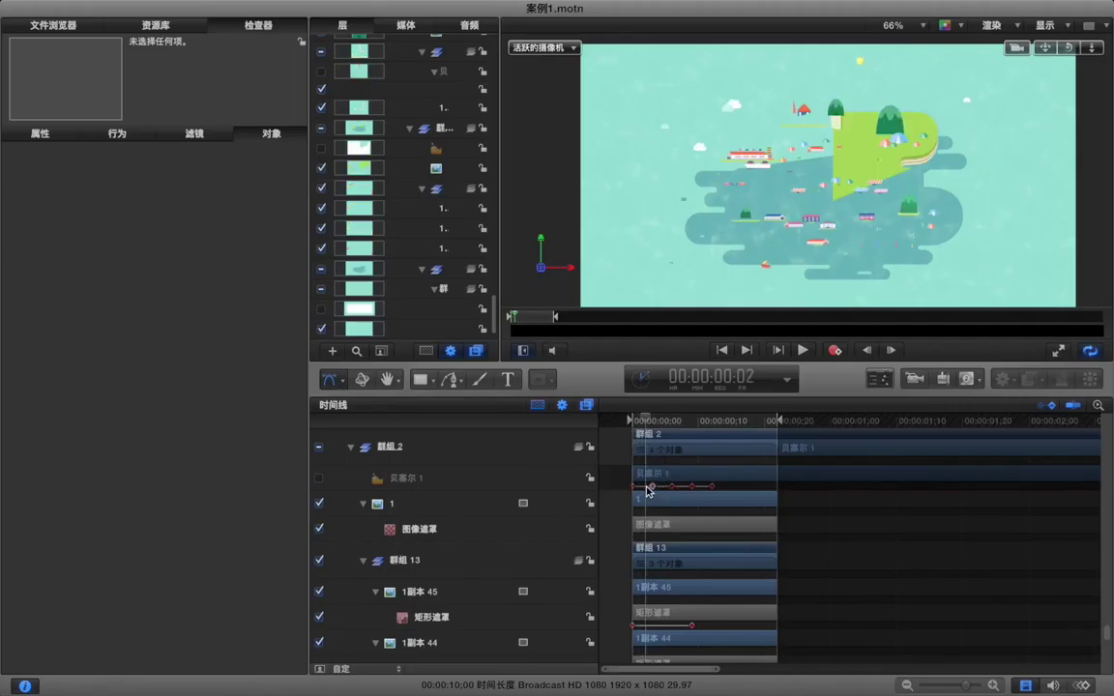
key(Right)
key(Right)
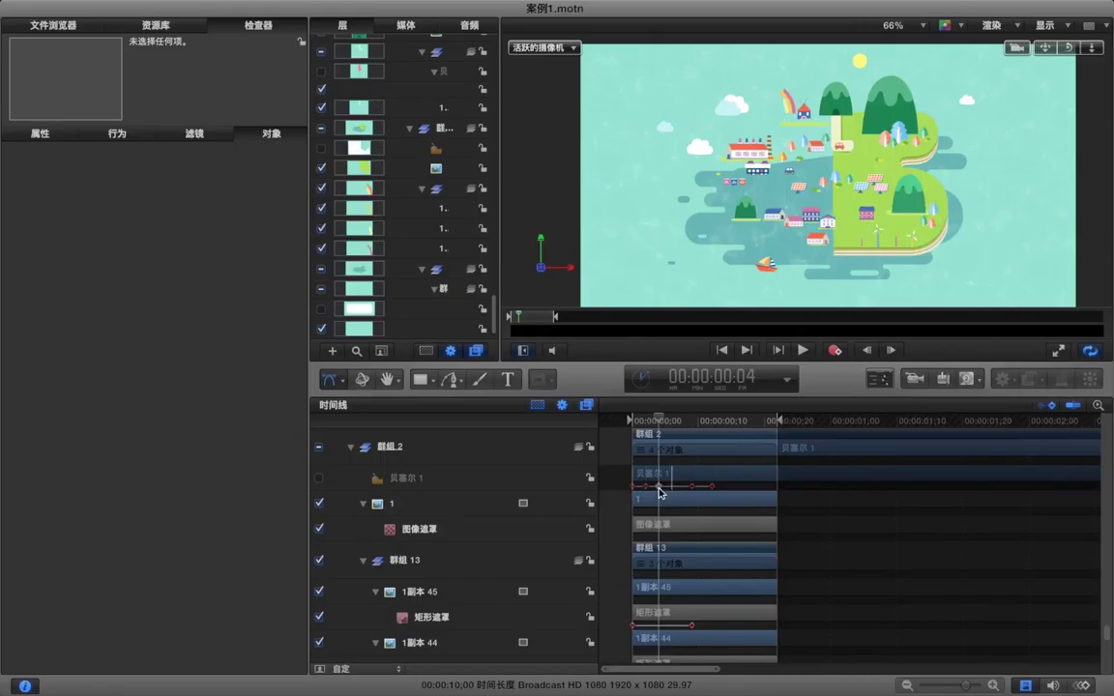
key(Right)
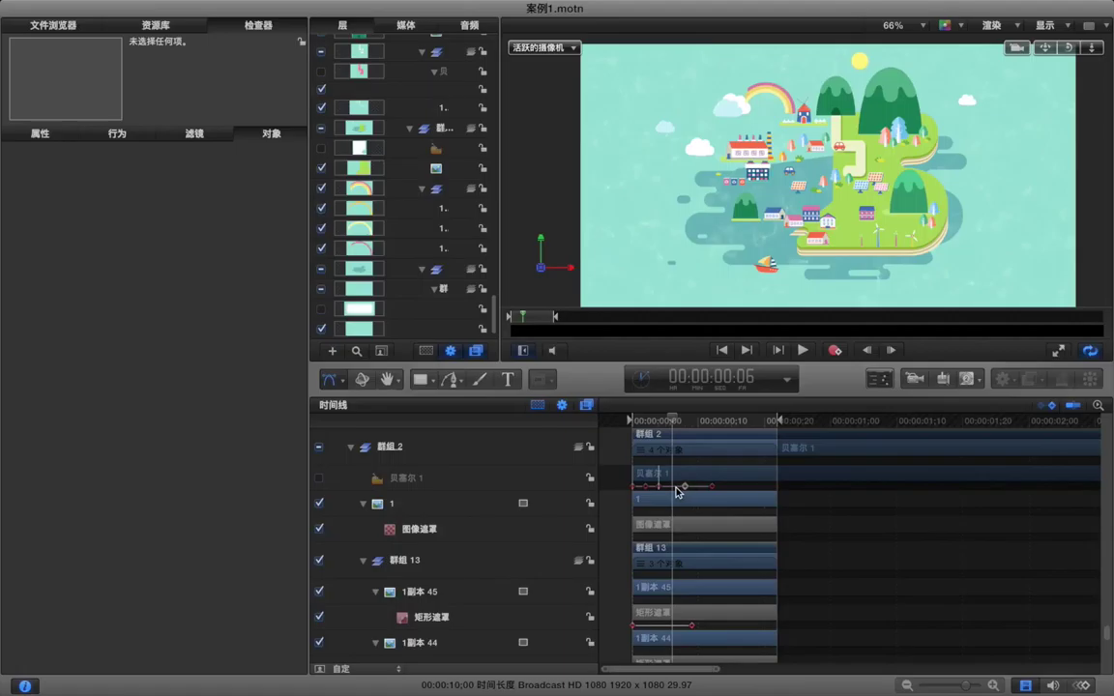
key(Right)
key(Right)
key(Right)
drag(709, 492, 685, 486)
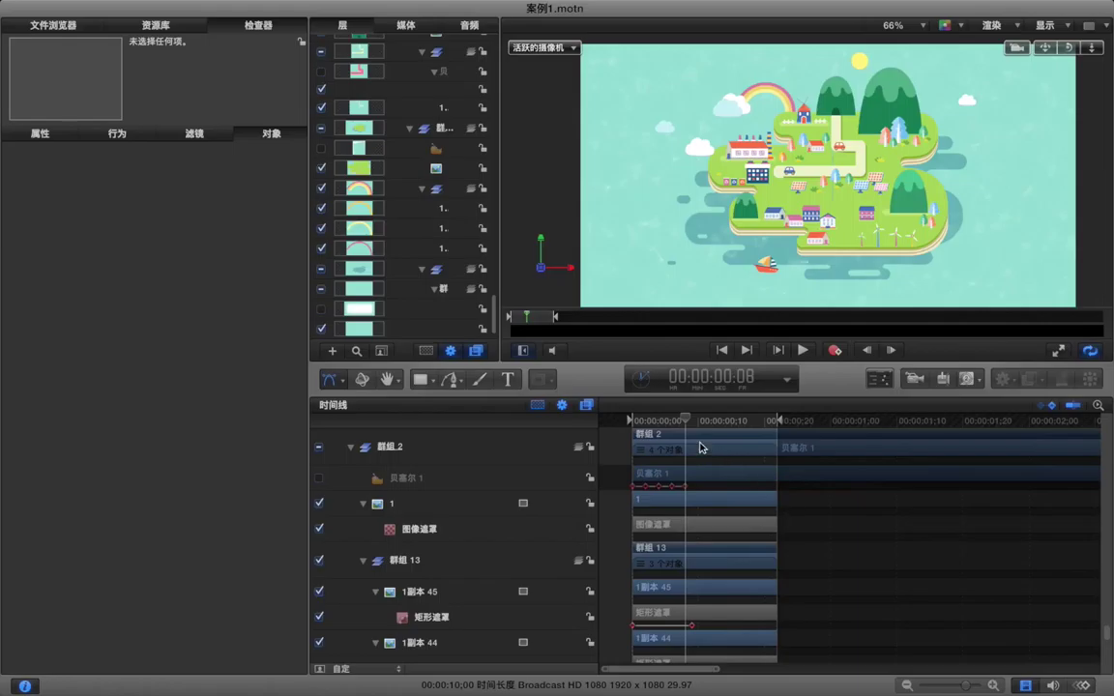
Trim the out points of 贝塞尔 1 and layer 1's 图像遮罩 to frame 8
click(703, 478)
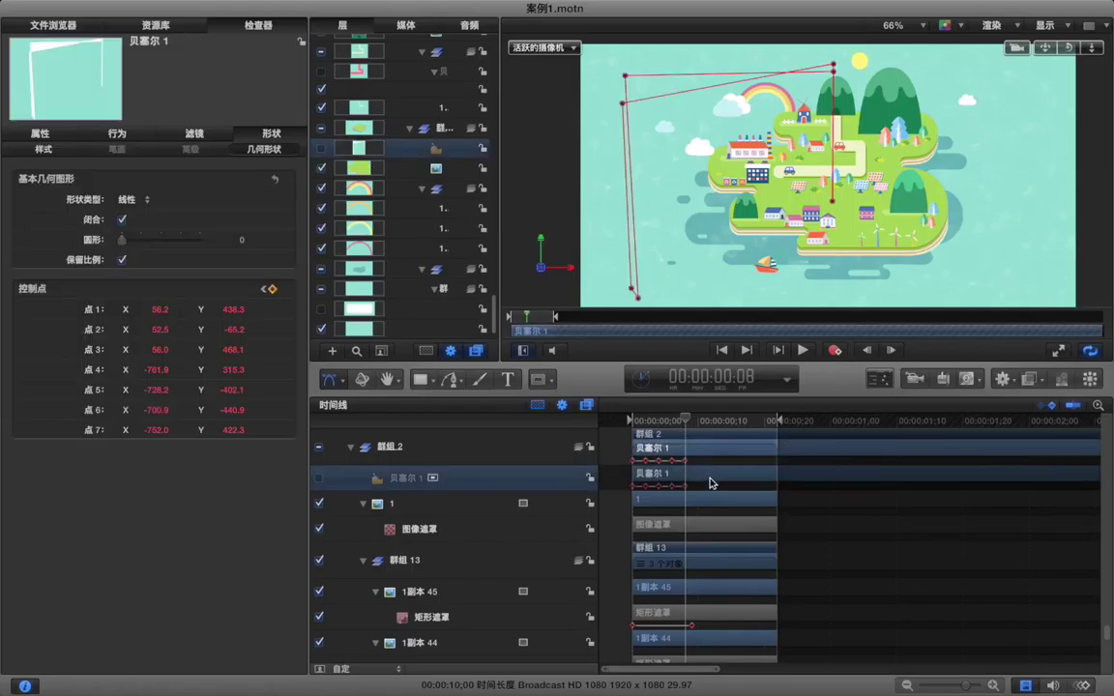
key(o)
click(716, 523)
key(o)
click(813, 520)
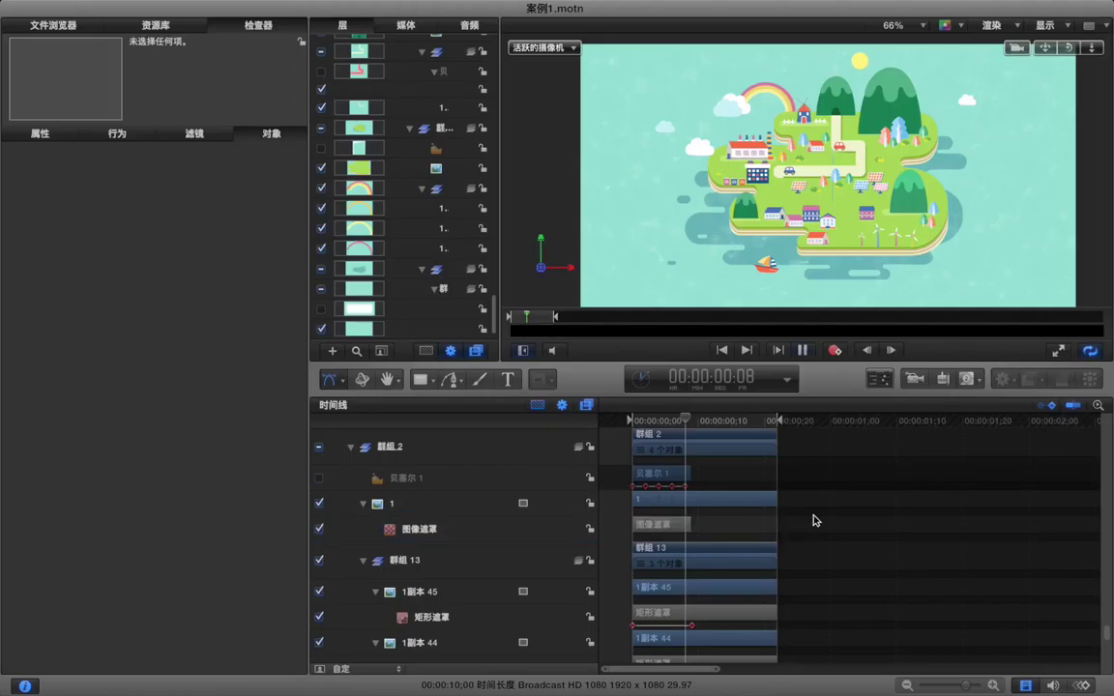
Play the animation from the start to check the faster island reveal
key(space)
drag(679, 421, 614, 424)
key(space)
key(space)
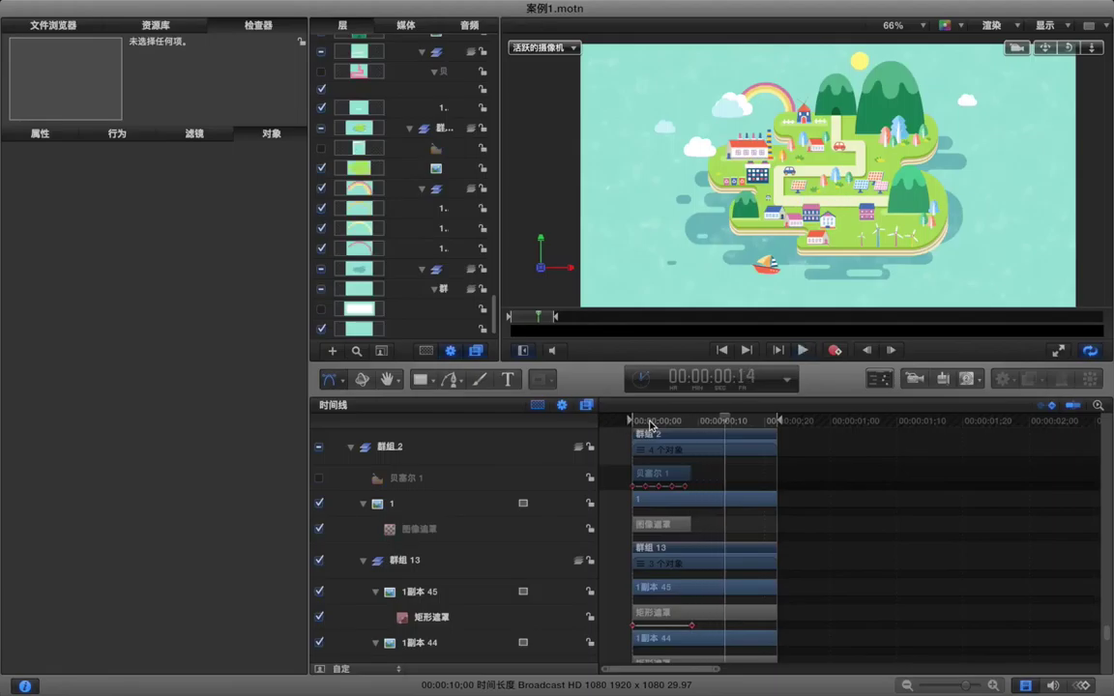
Shift 贝塞尔 1, layer 1 and its 图像遮罩 one frame later to start at frame 1, and replay the animation
key(Home)
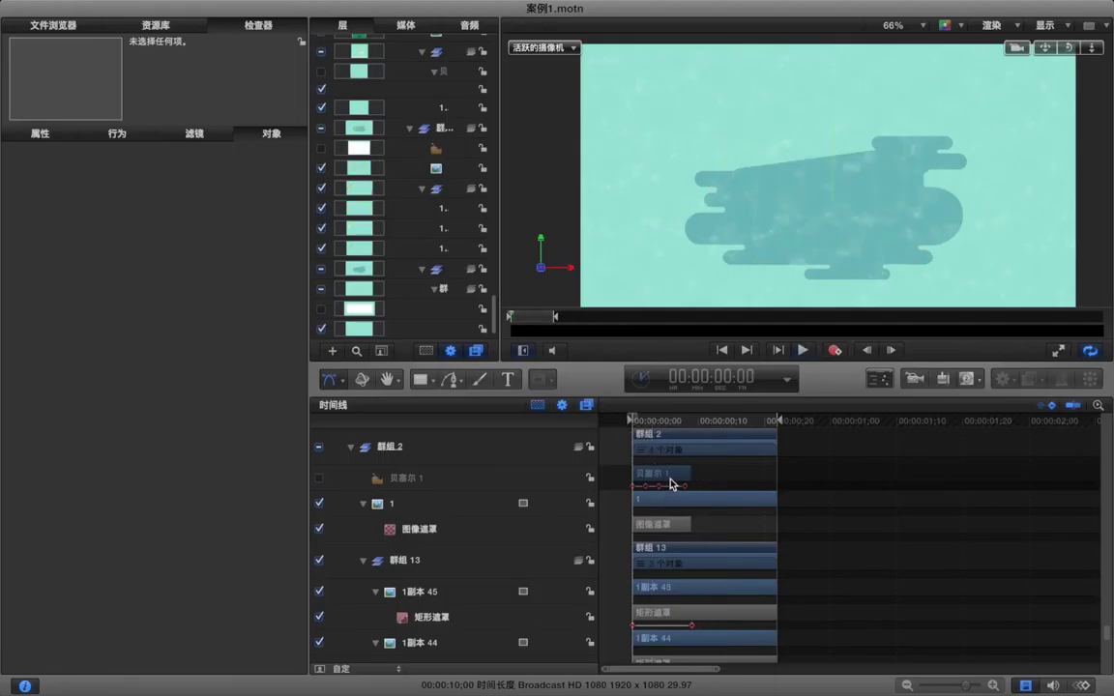
key(Right)
drag(707, 474, 672, 527)
click(810, 528)
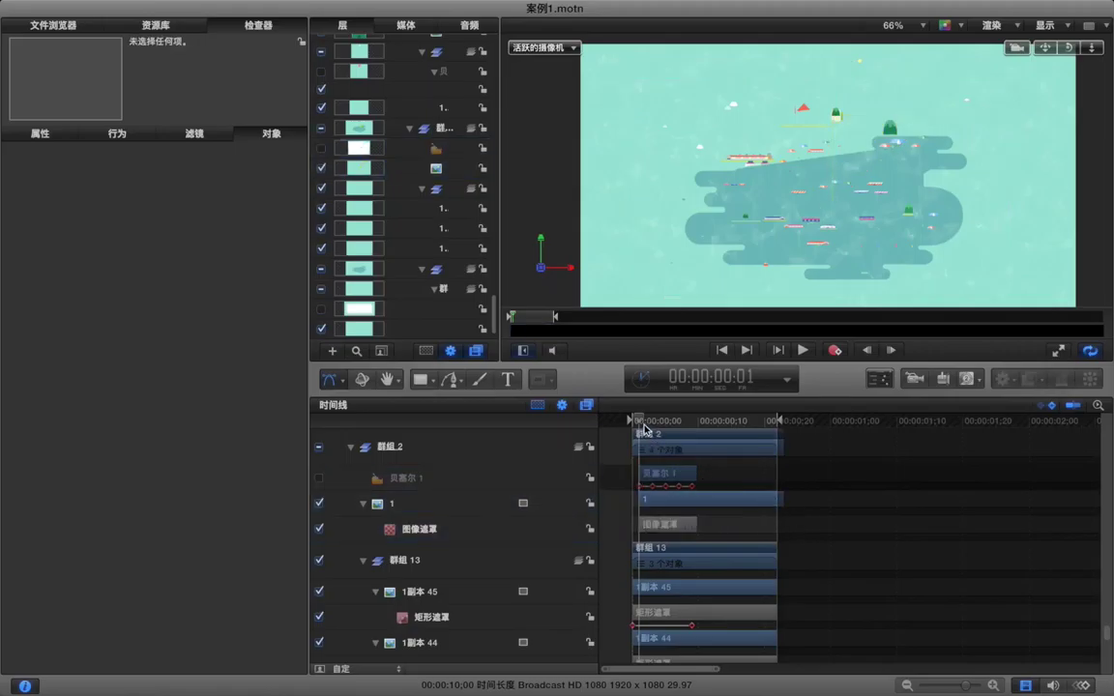
drag(644, 427, 618, 424)
key(space)
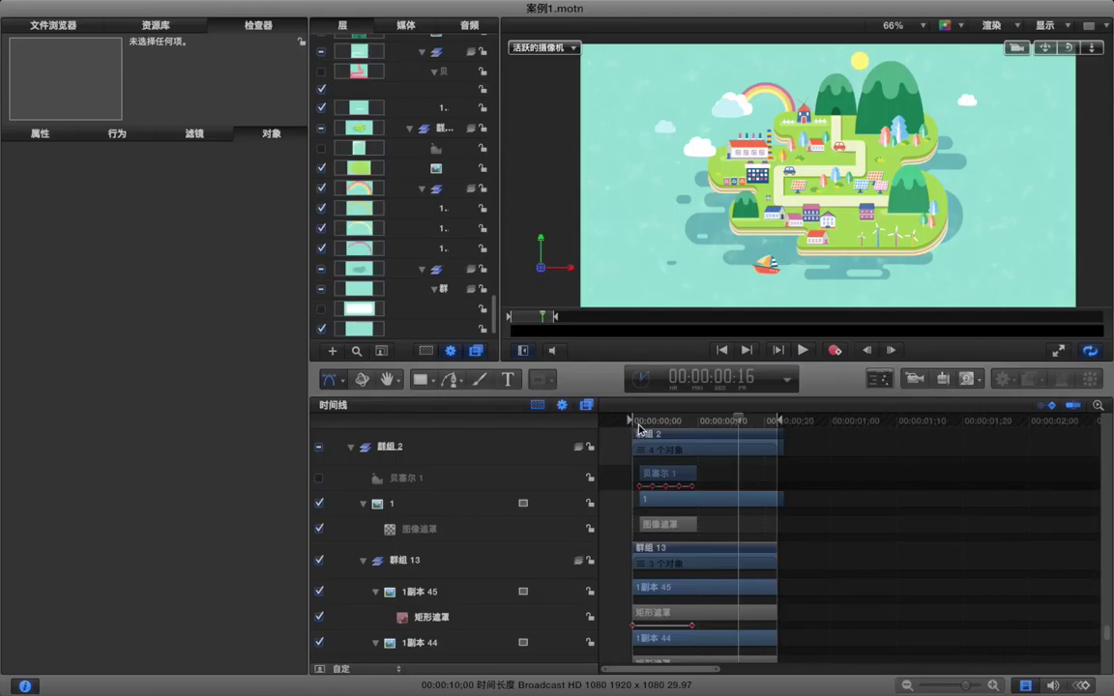
Keyframe the scale of shadow layer 1副本 55 at frames 0, 5, 7 and 9, with 0% at frame 0 and 54.11% at frame 7
drag(668, 427, 615, 421)
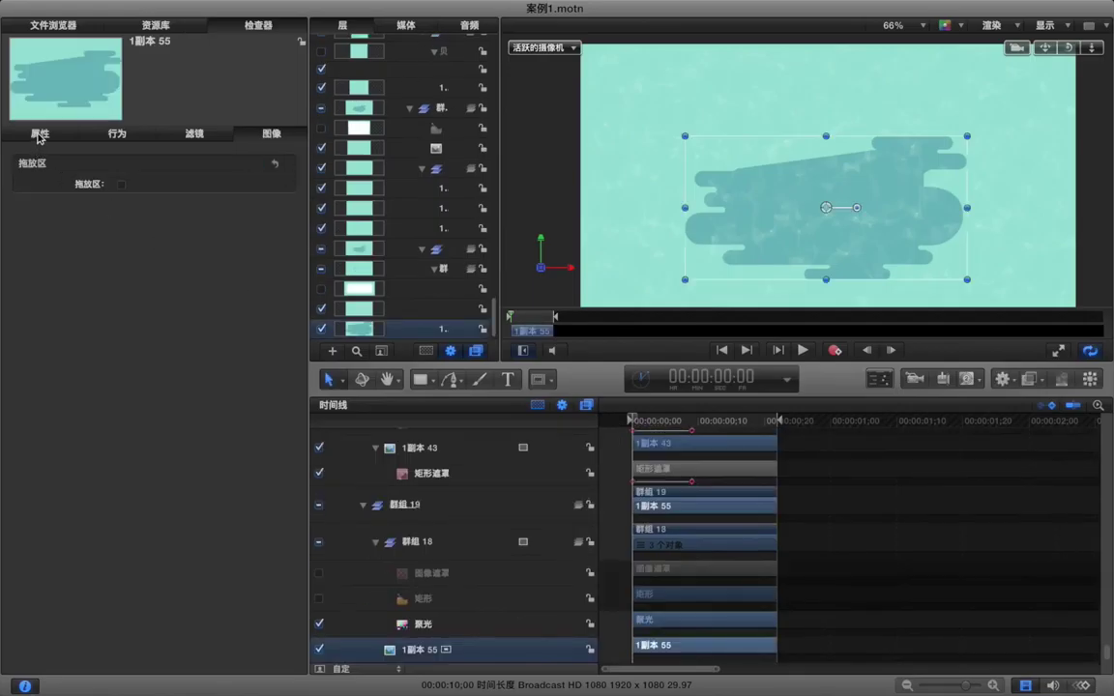
click(40, 134)
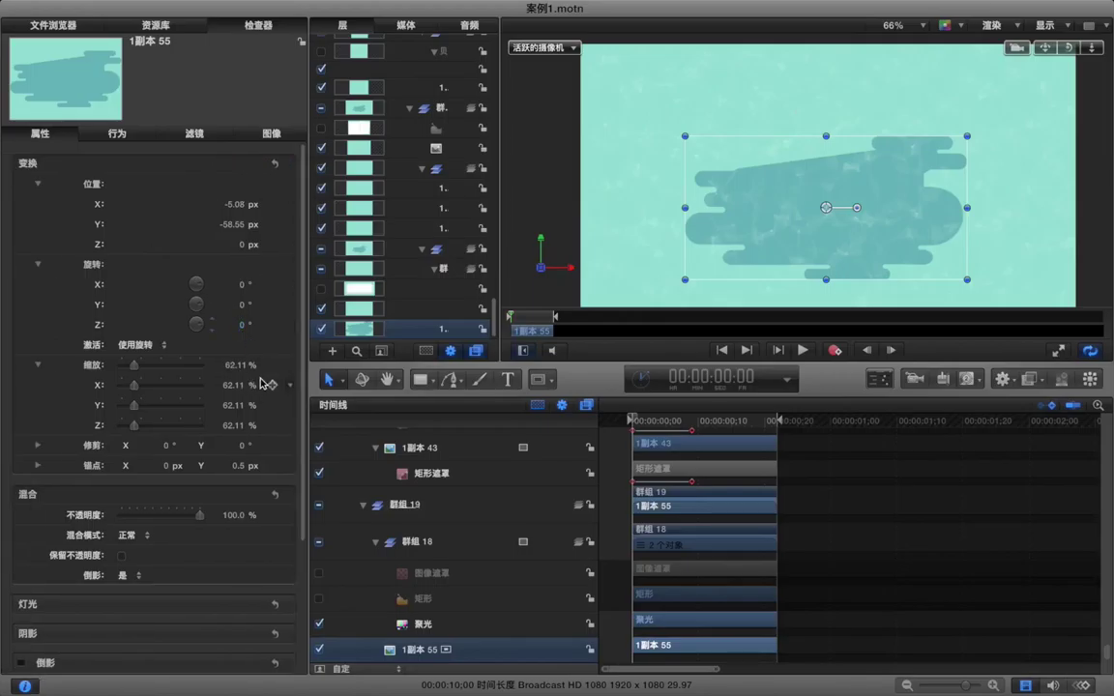
click(274, 368)
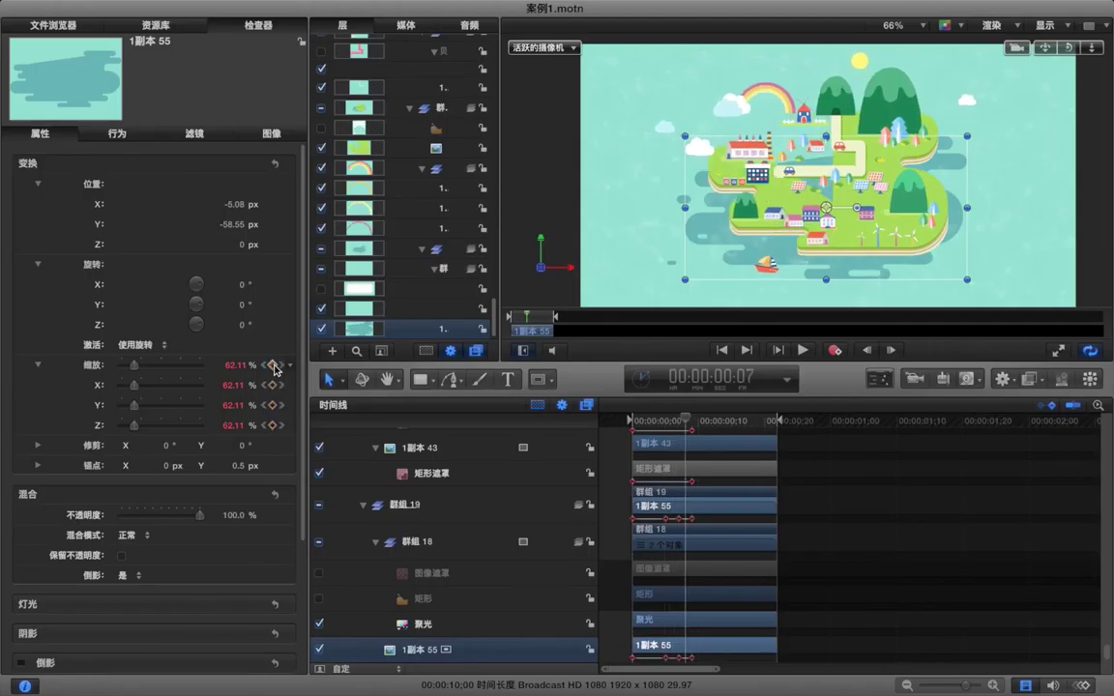
click(275, 365)
mouse_move(233, 368)
mouse_down()
mouse_move(207, 368)
mouse_move(234, 358)
mouse_move(218, 368)
mouse_up()
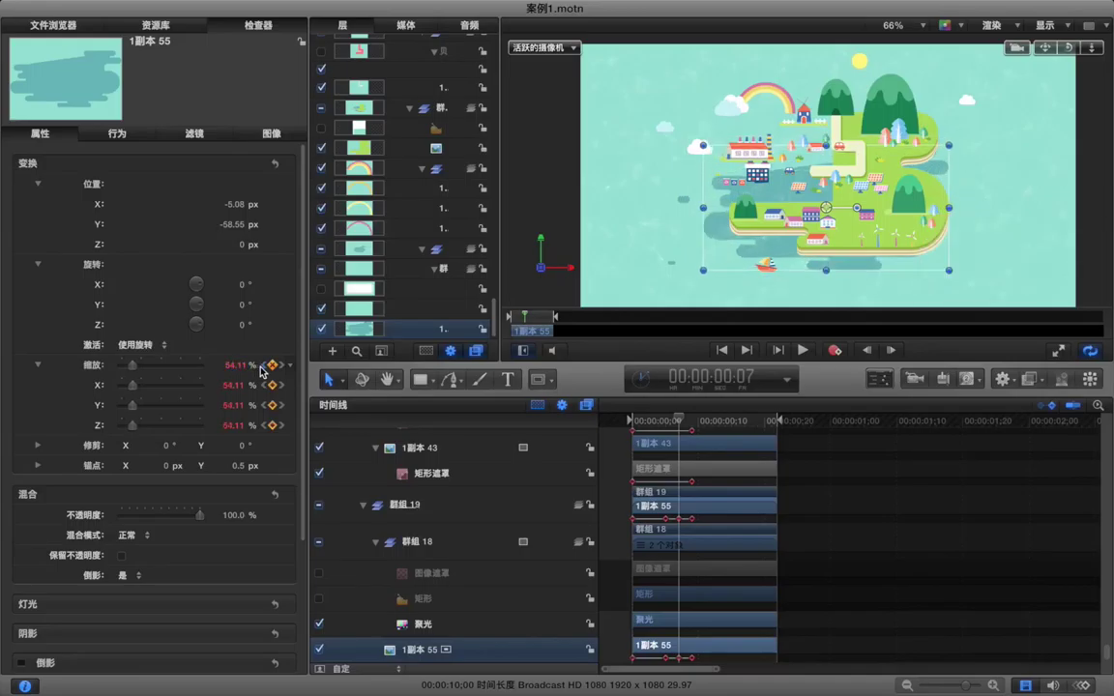
key(Home)
drag(133, 368, 43, 365)
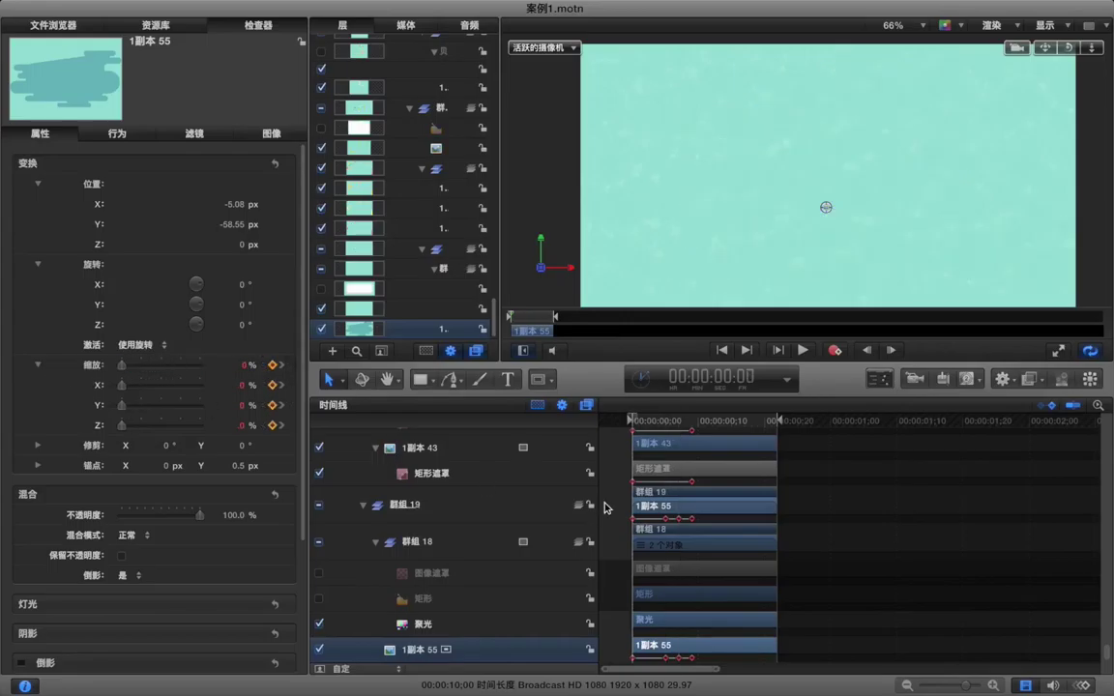
Extend the play range to about 00:00:01;00 and the out points of all layers to 00:00:01;04
click(823, 530)
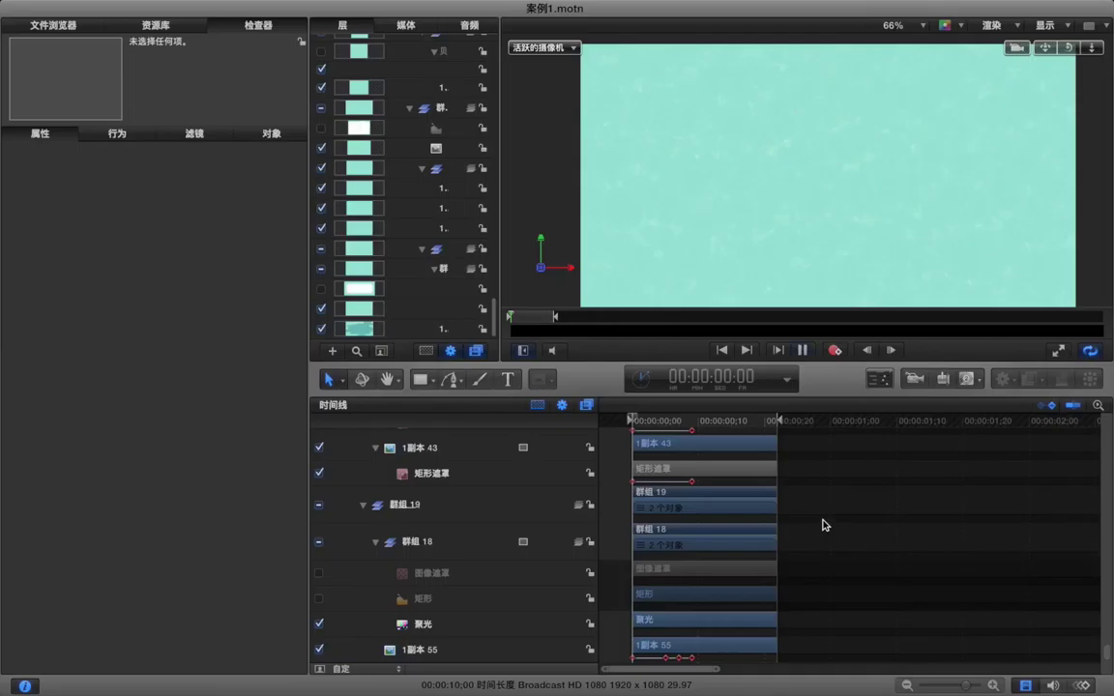
drag(775, 423, 837, 423)
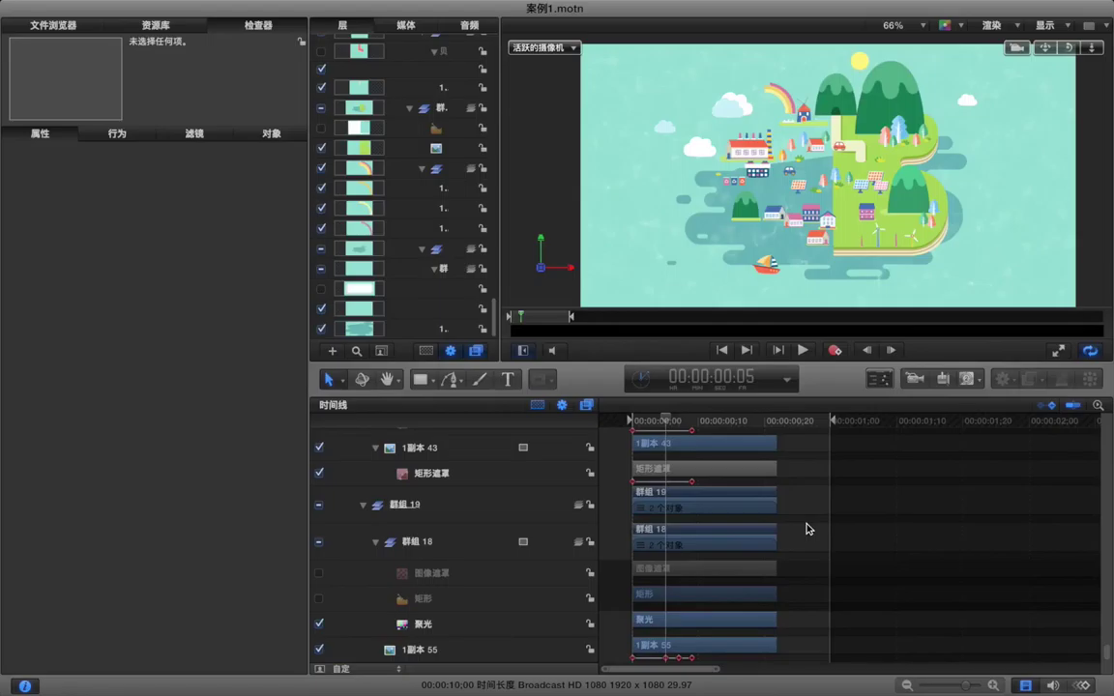
key(super+a)
click(856, 422)
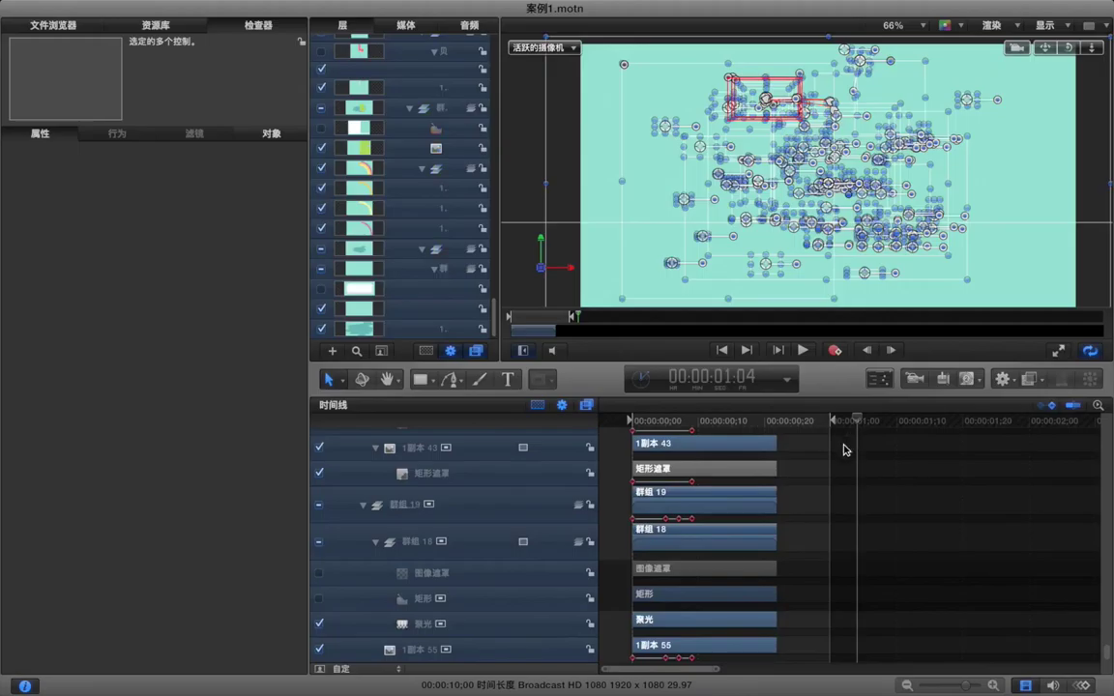
key(o)
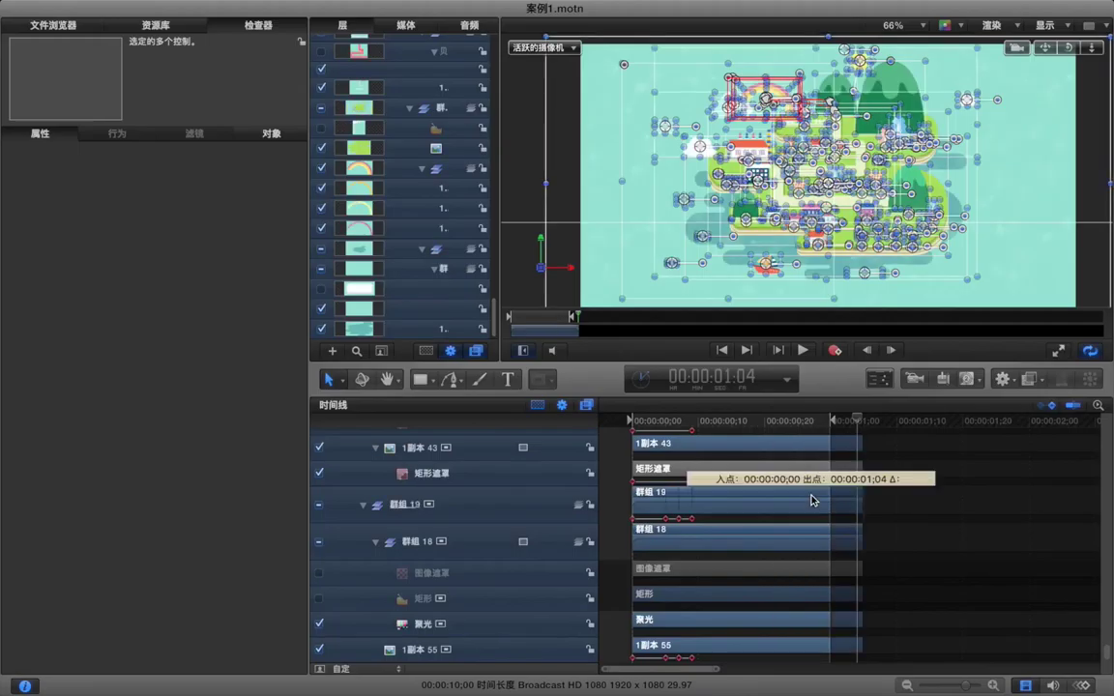
click(882, 499)
Shorten the 绘制外框 behavior on the road's 贝塞尔 shape in 群组 20 to end at about frame 6
scroll(883, 499, up, 6)
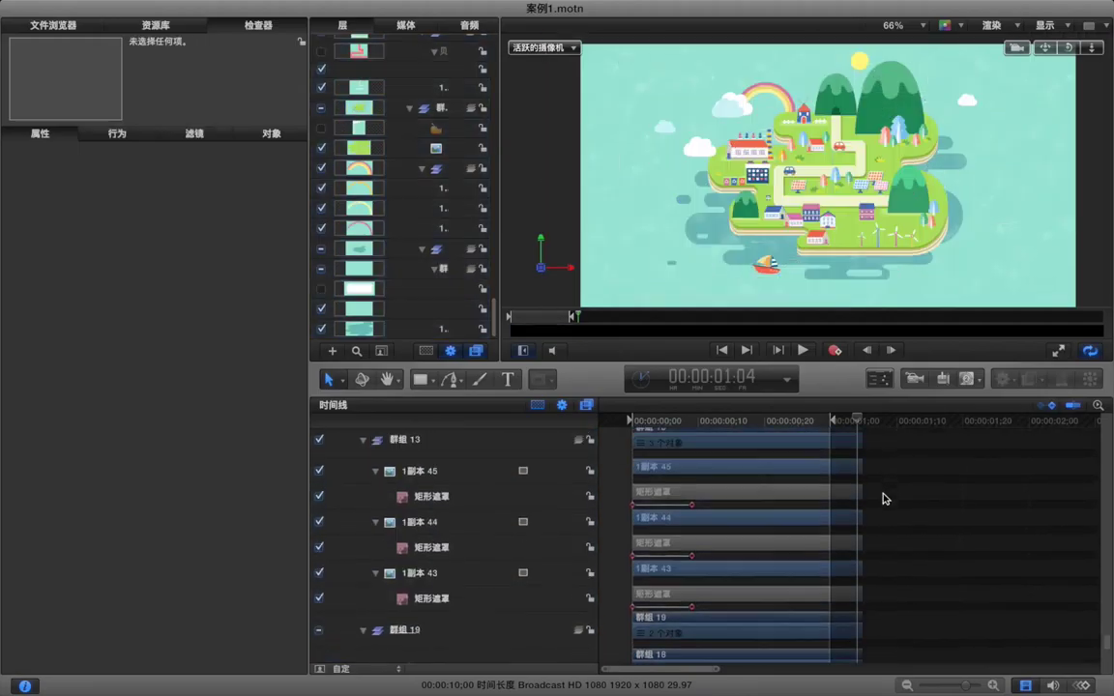
scroll(883, 499, up, 5)
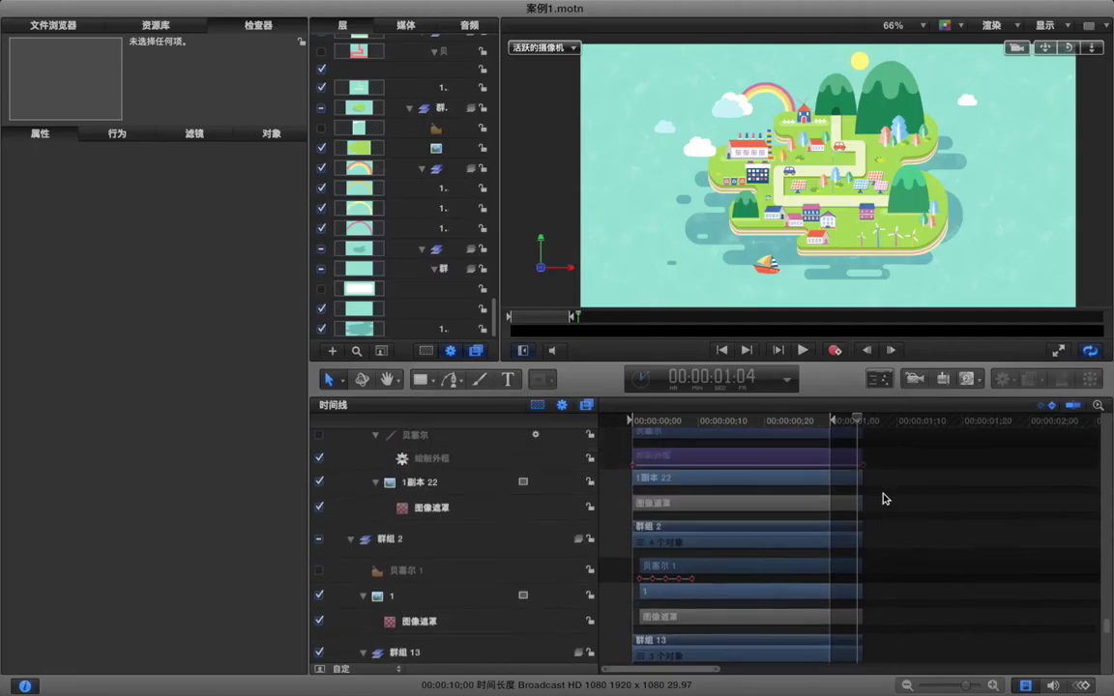
scroll(883, 499, up, 3)
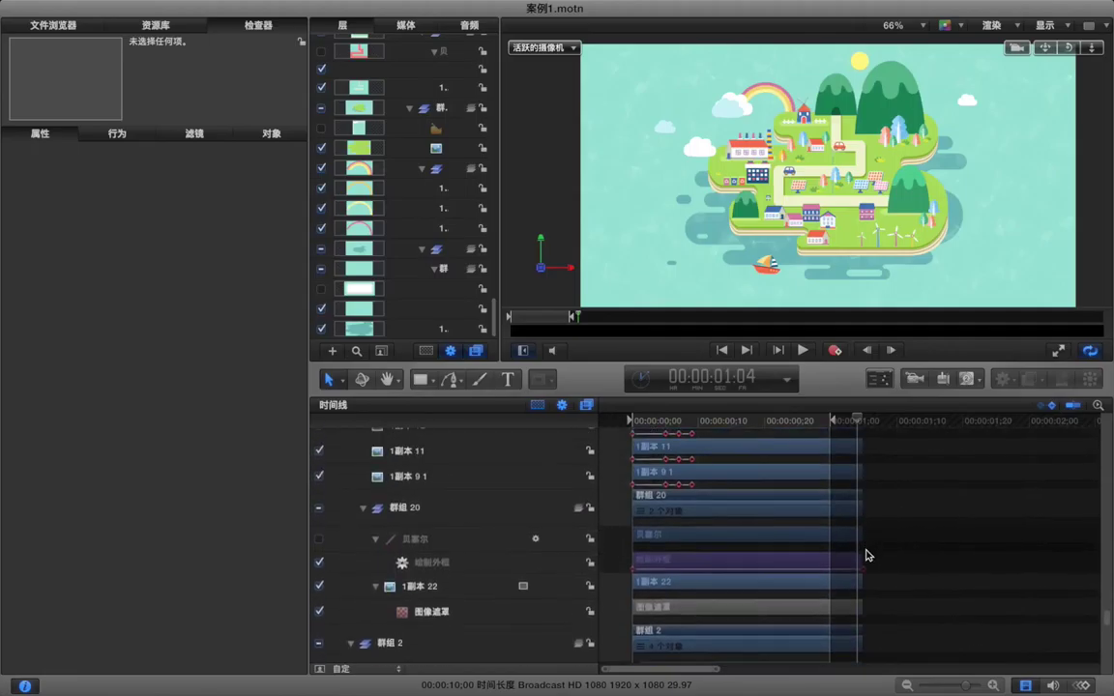
drag(829, 558, 678, 559)
Shorten the 绘制外框 behavior on 笔画 1 in 群组 22 to end at about frame 6
scroll(727, 550, up, 10)
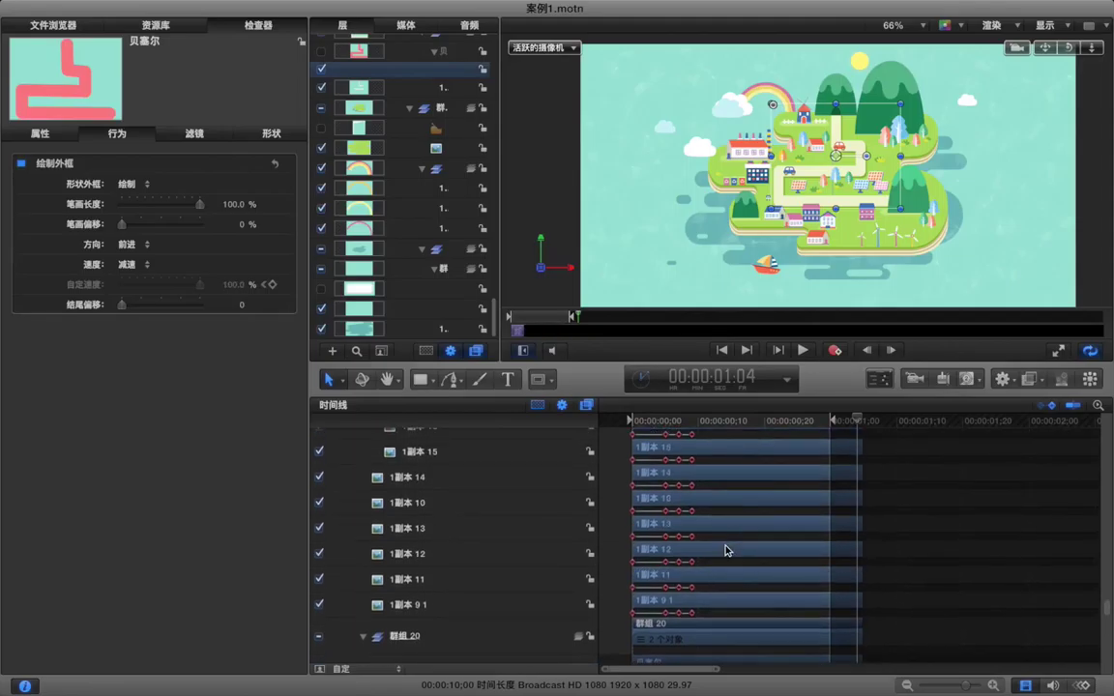
scroll(727, 550, up, 5)
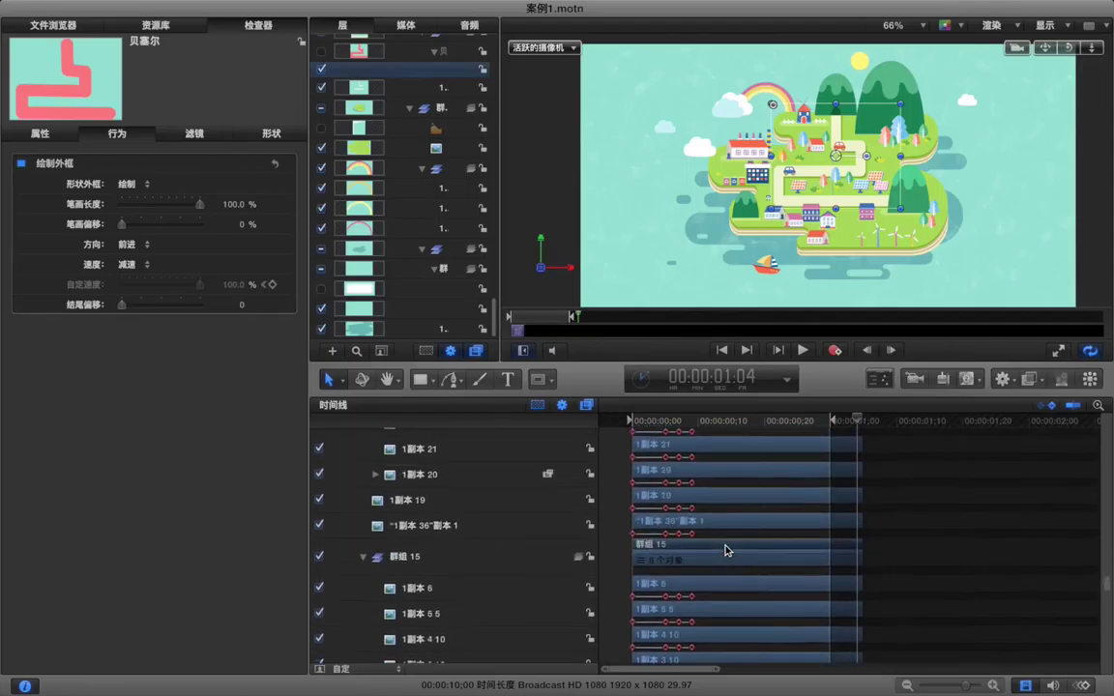
scroll(727, 550, up, 8)
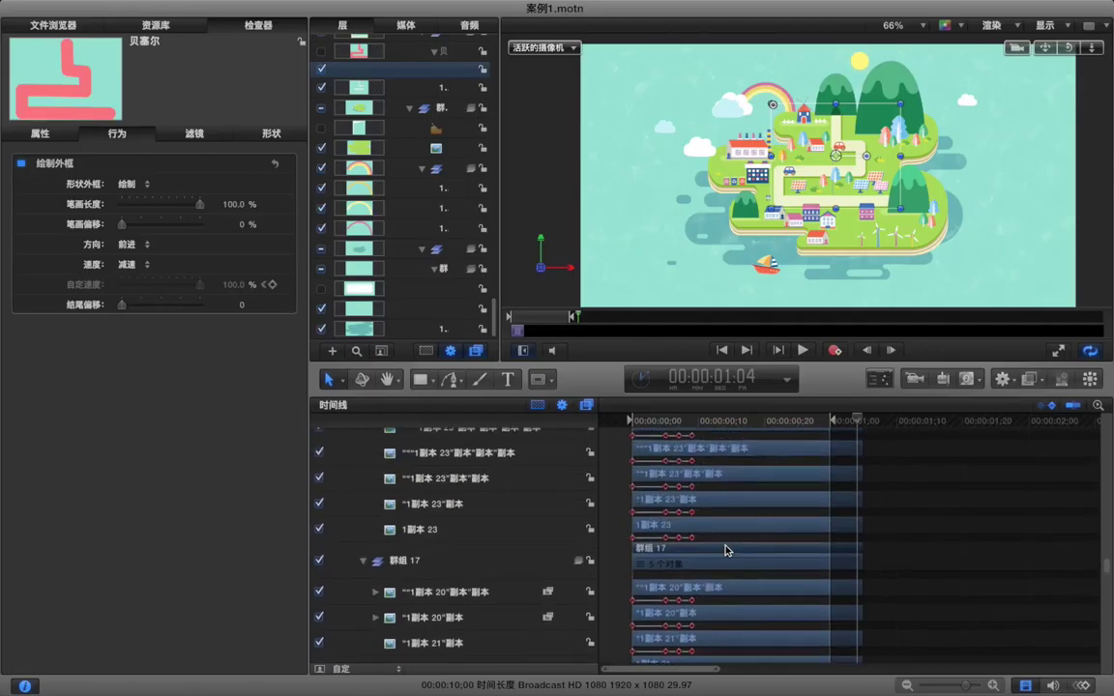
scroll(726, 550, up, 8)
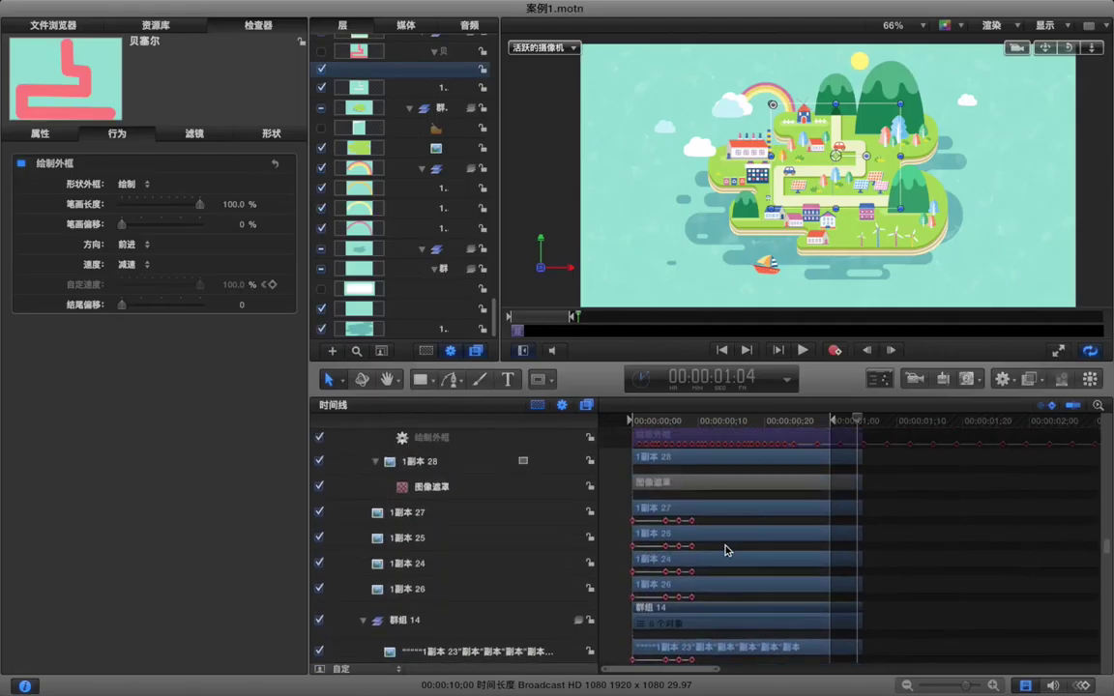
scroll(727, 550, up, 4)
drag(860, 520, 679, 524)
click(707, 527)
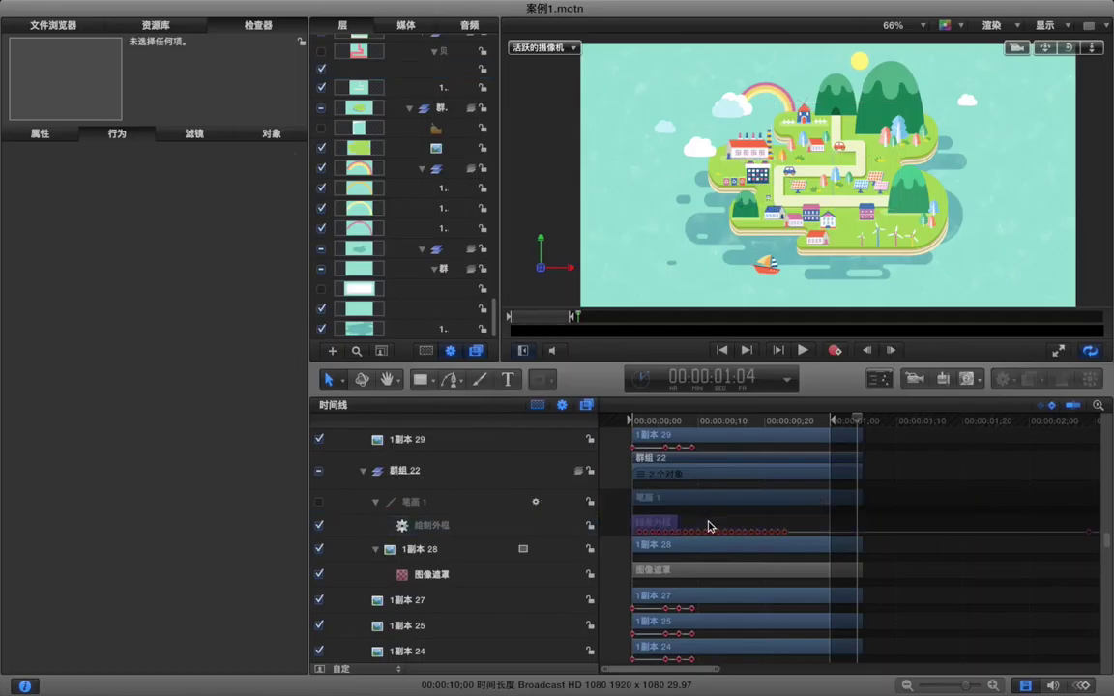
Shorten the 绘制外框 behavior on the brush stroke that masks 1副本 32
scroll(708, 526, up, 5)
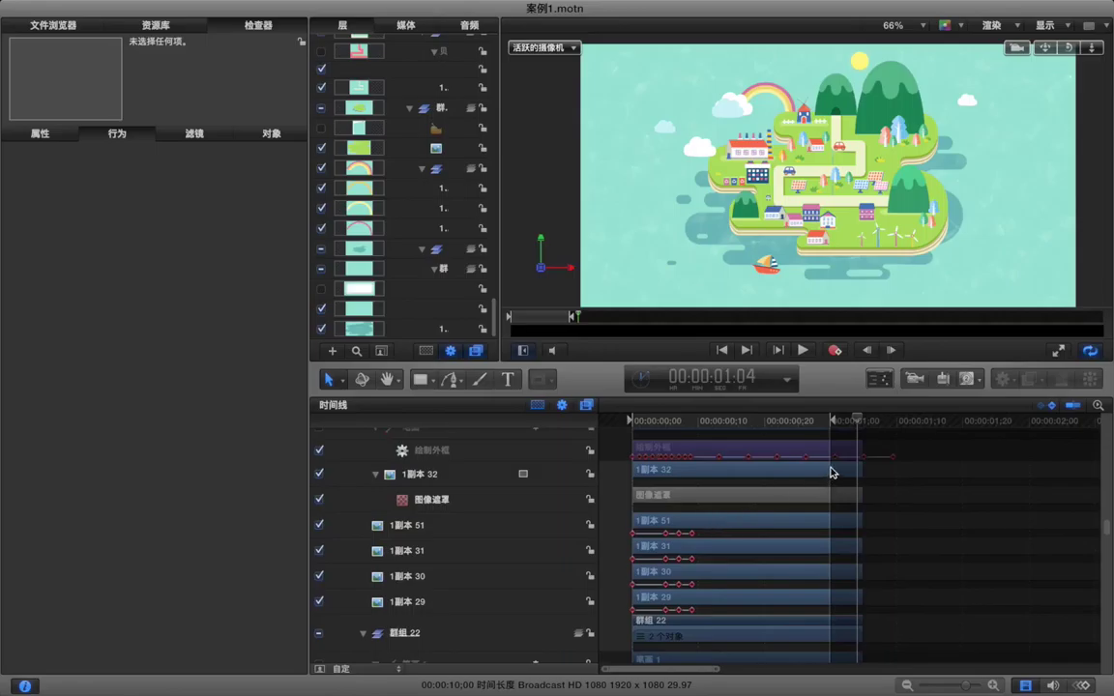
click(859, 447)
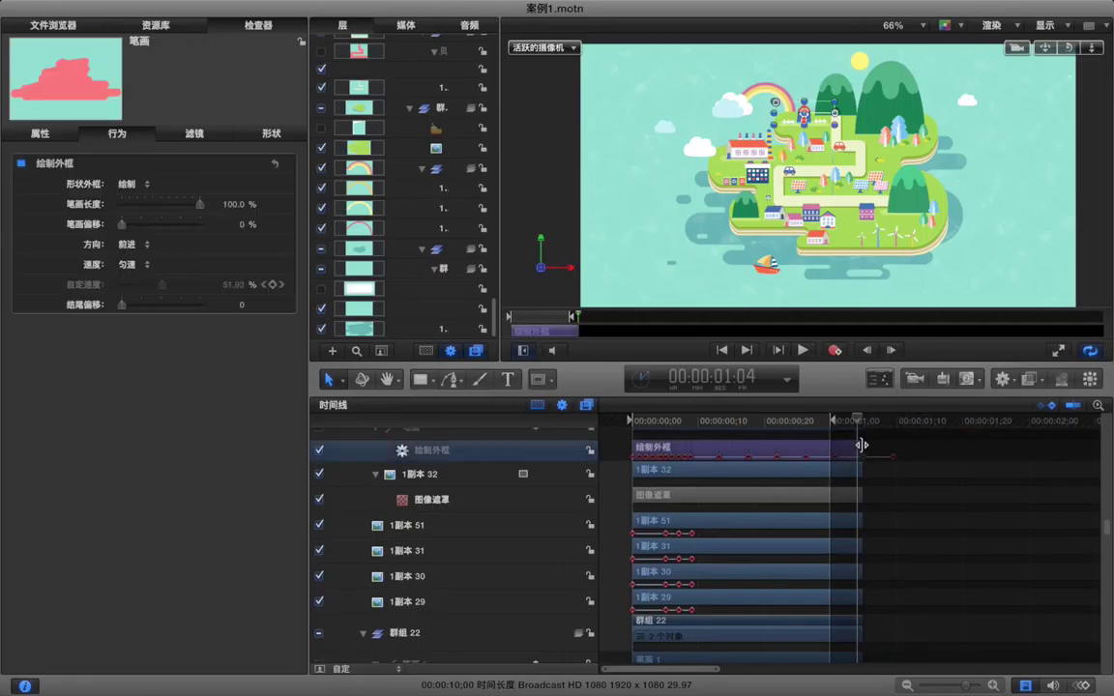